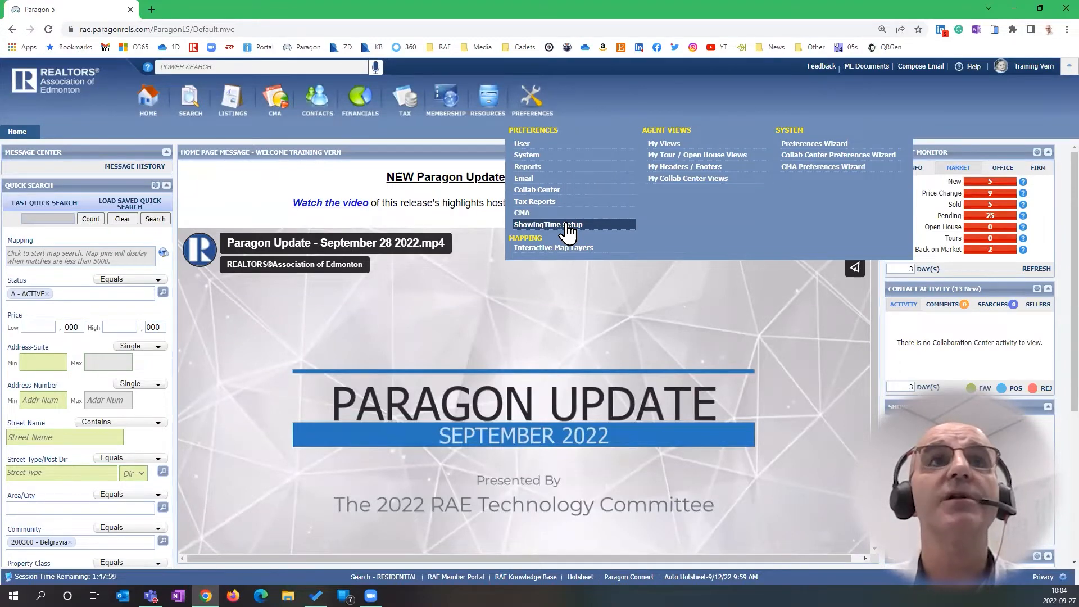
Launch ShowingTime Setup from Paragon and bring up the agent's profile for editing
left_click(568, 230)
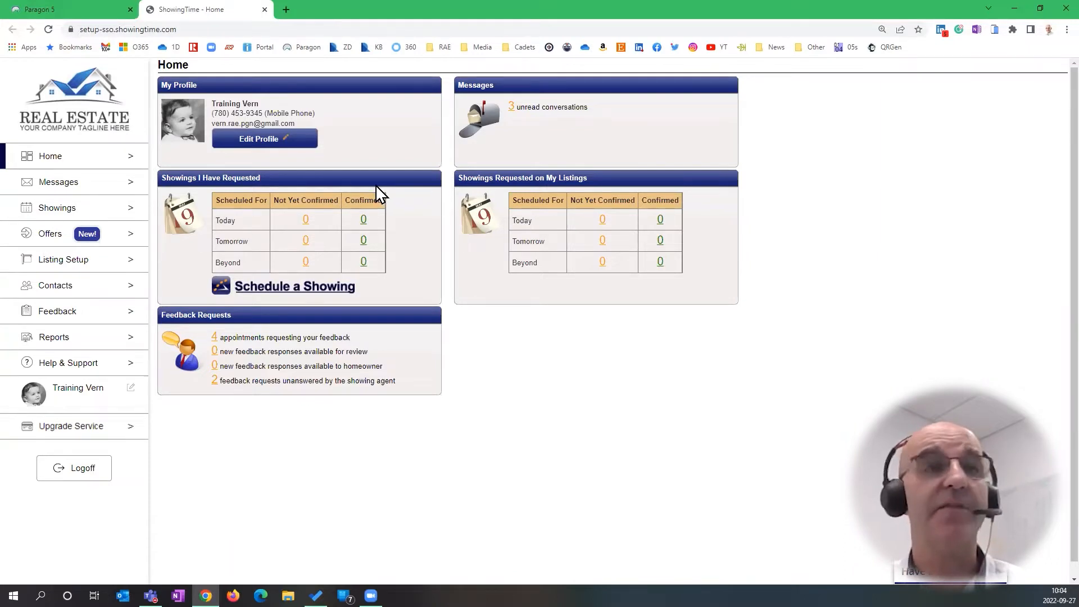
left_click(274, 147)
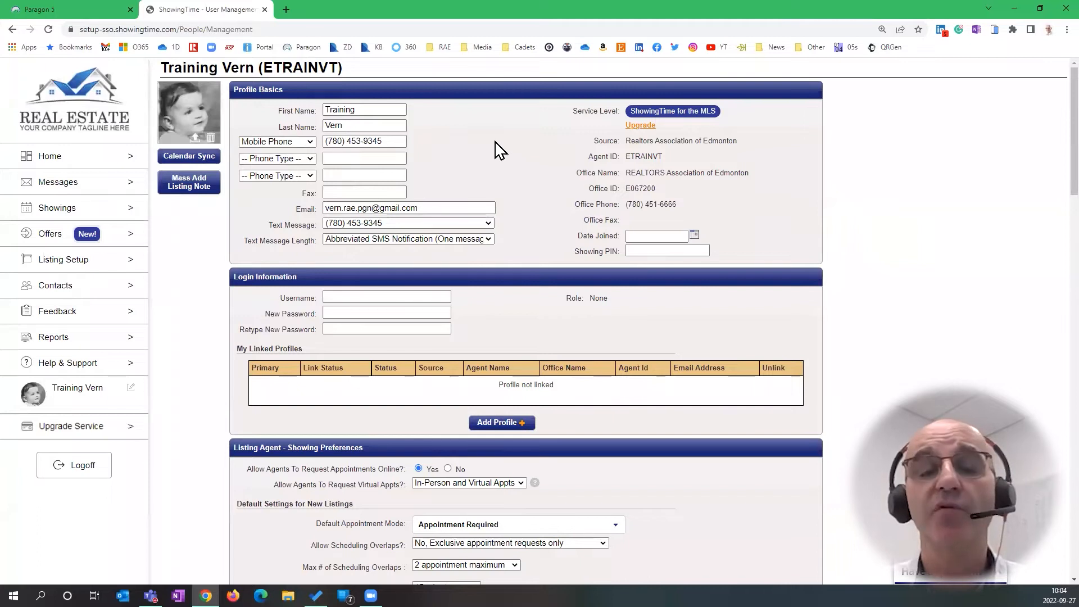
Review the profile's first name, last name and mobile phone number
left_click(292, 110)
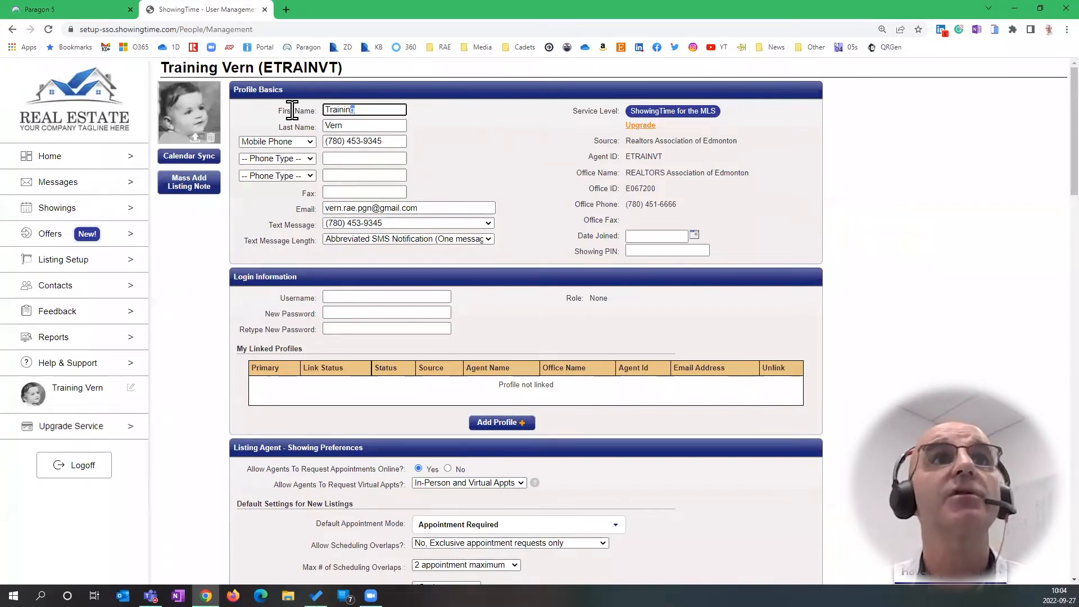
left_click(303, 127)
left_click(522, 151)
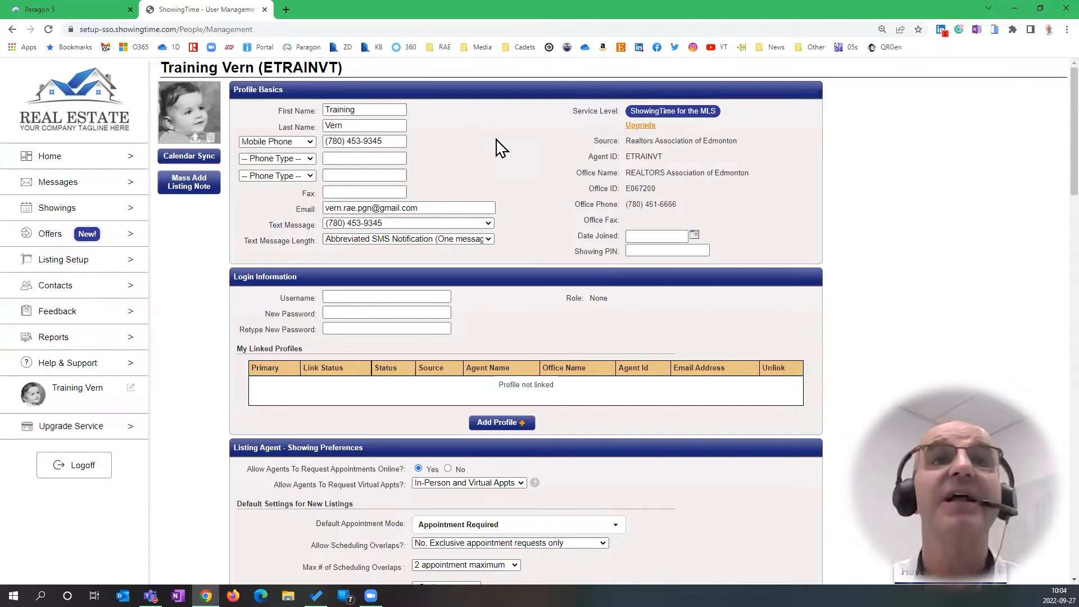
left_click_drag(363, 111, 320, 111)
key("Tab")
left_click(460, 138)
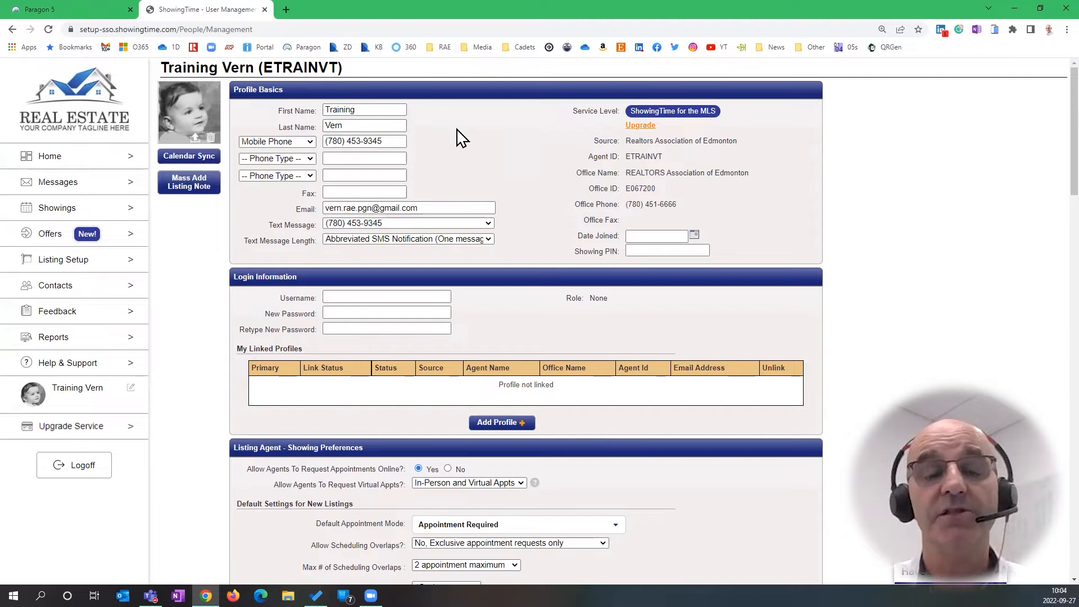
left_click(397, 141)
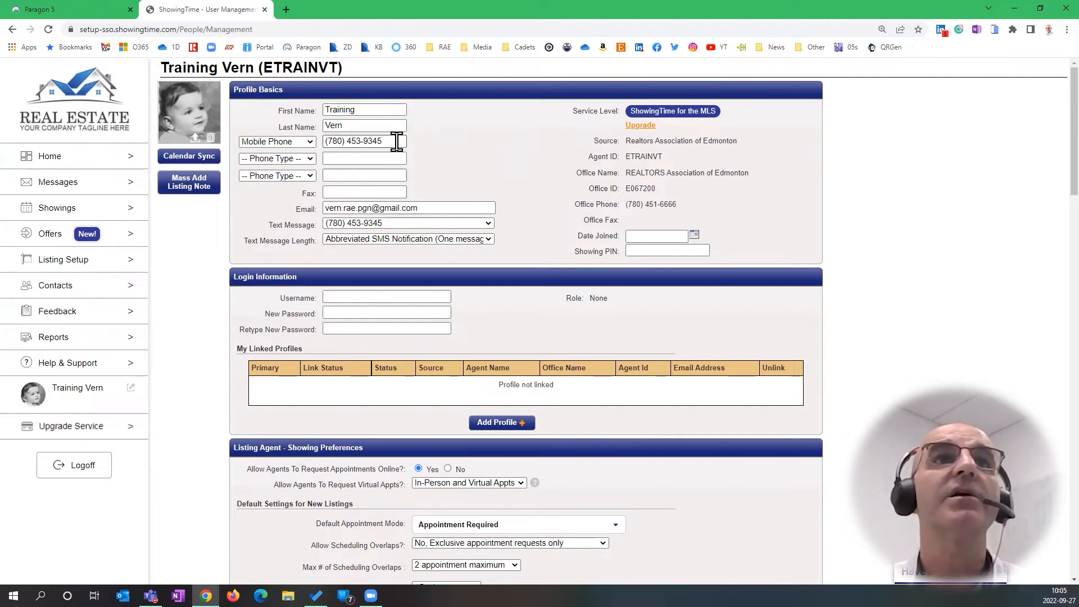
left_click_drag(396, 141, 323, 142)
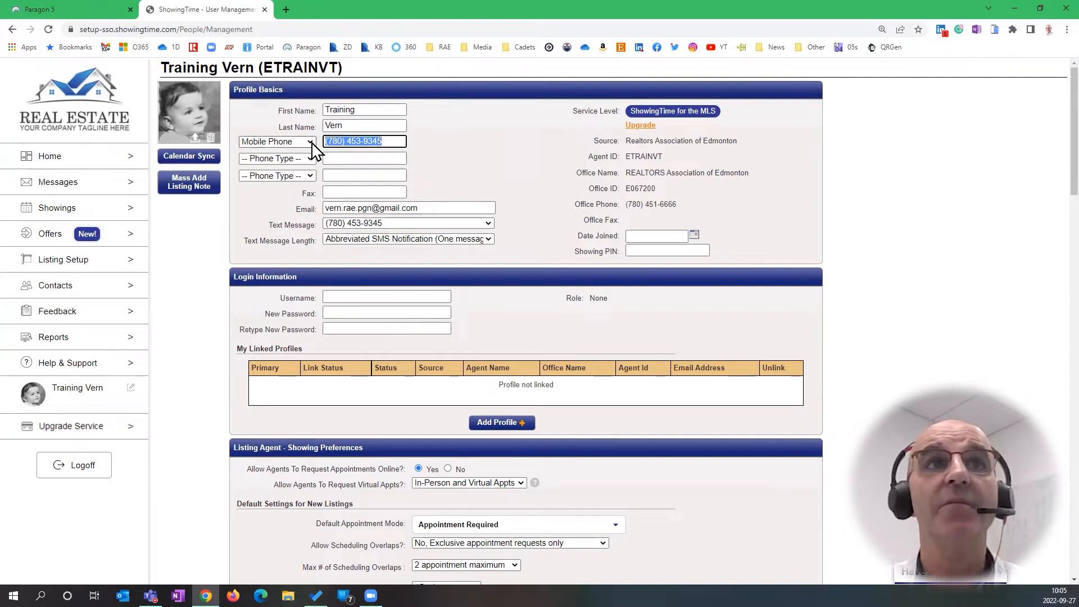
Switch the phone type to Home Phone, then set it back to Mobile Phone
left_click(310, 141)
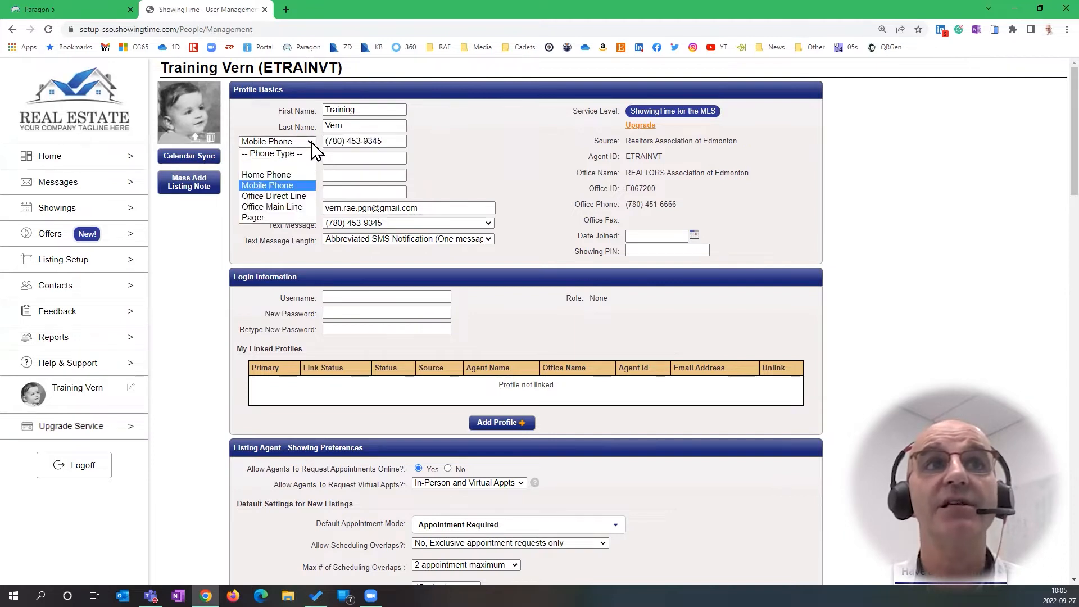
left_click(290, 175)
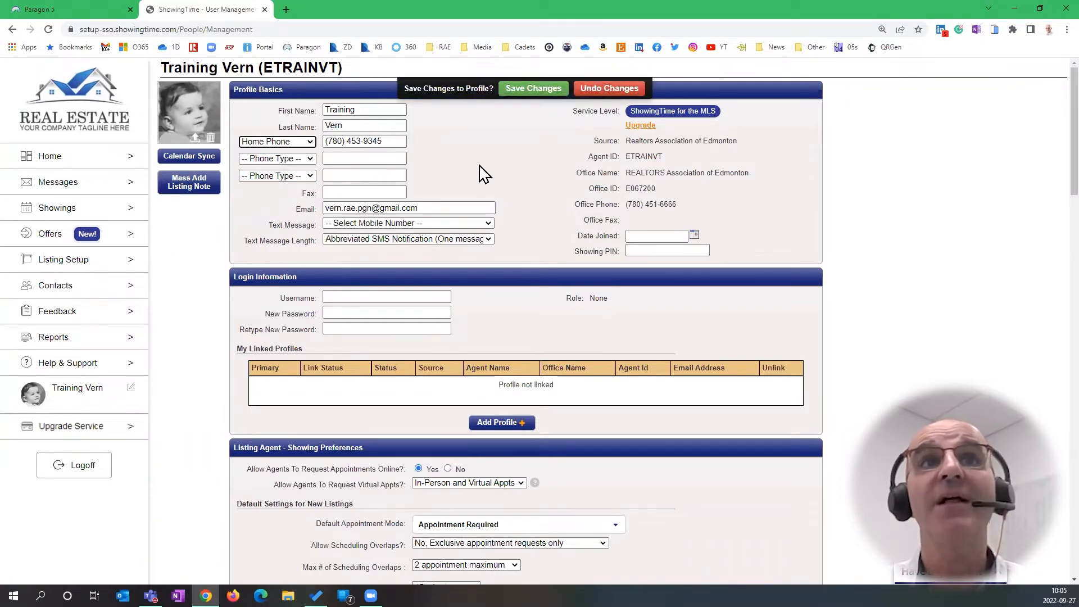
scroll(516, 176, "down", 5)
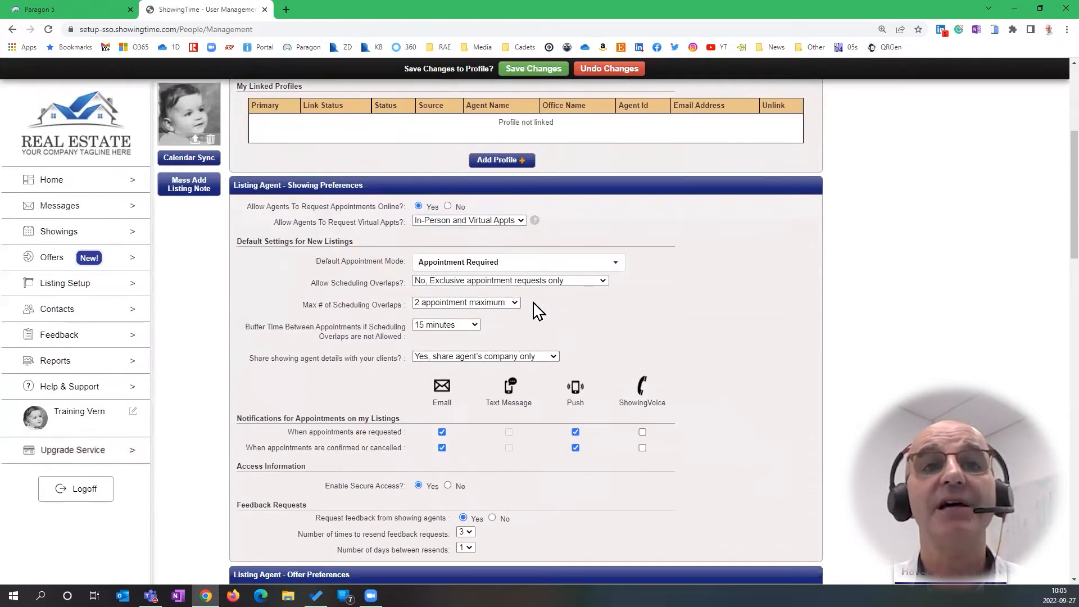
key("ctrl")
key("ctrl")
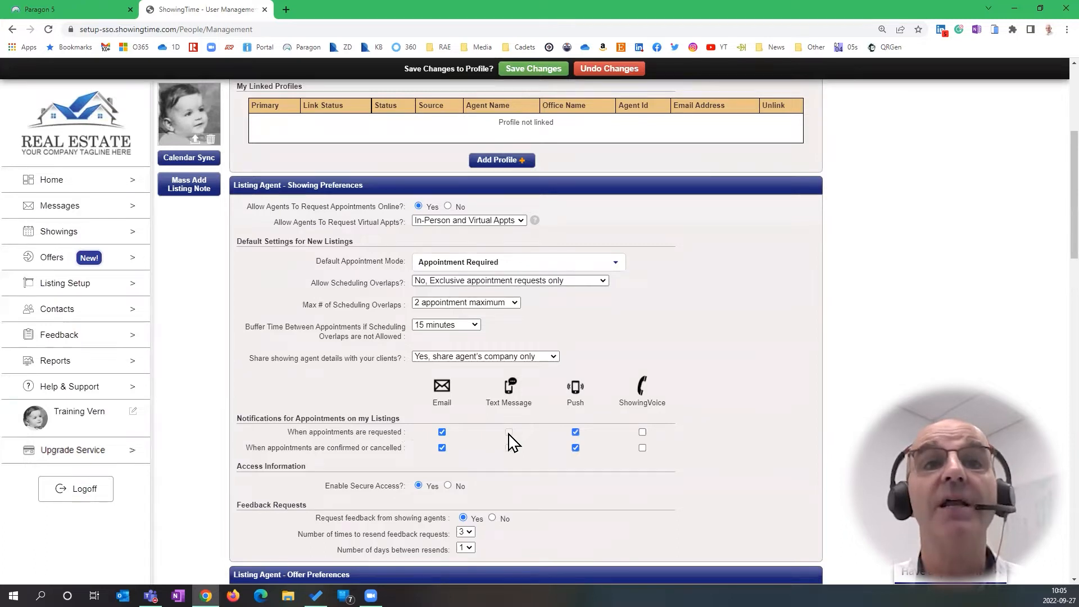
scroll(510, 441, "up", 5)
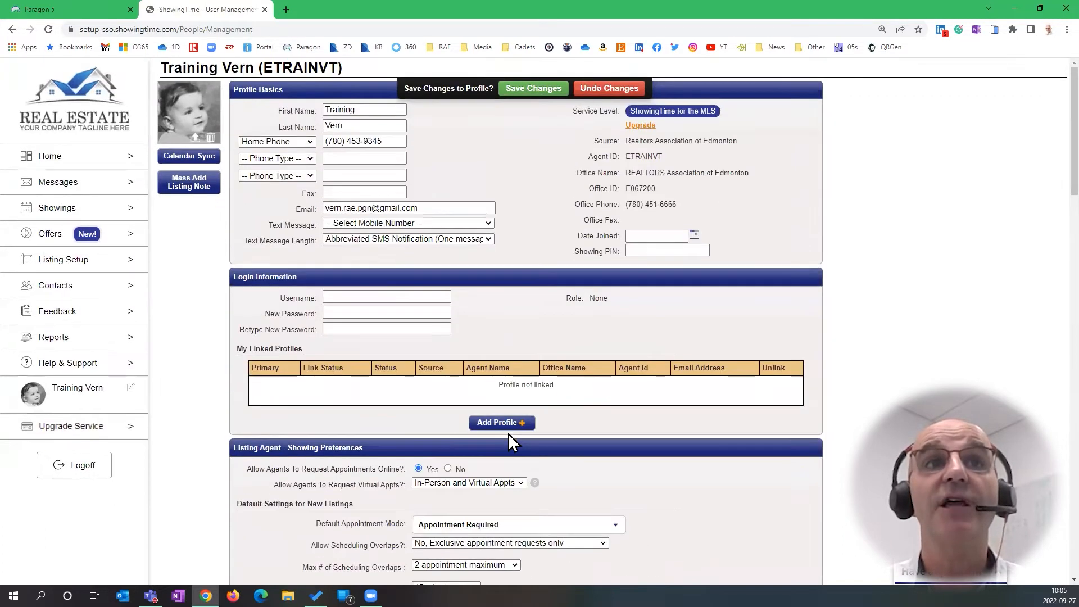
left_click(309, 142)
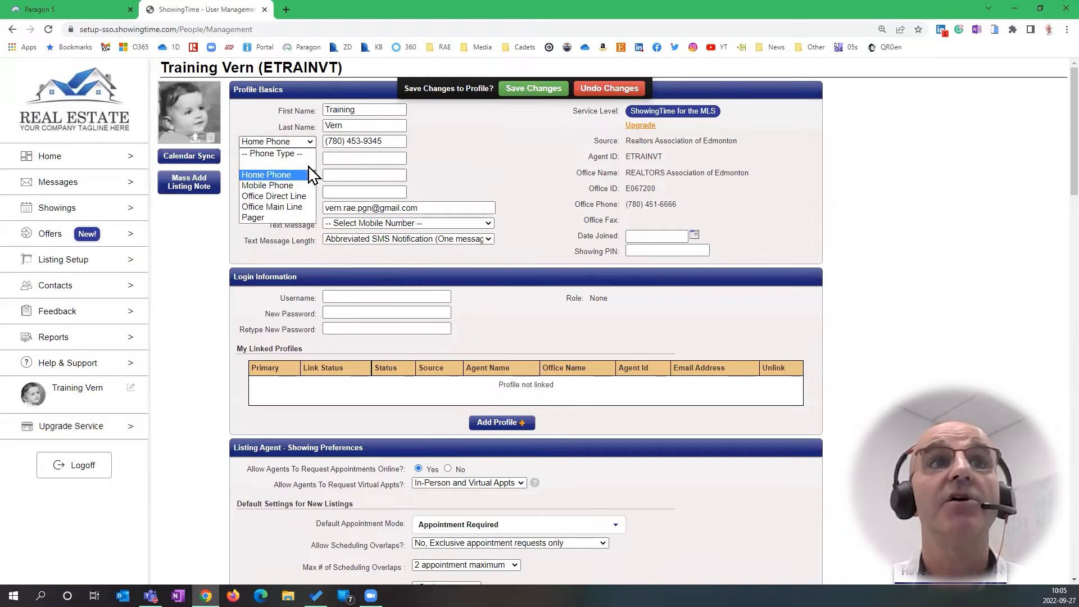
left_click(298, 189)
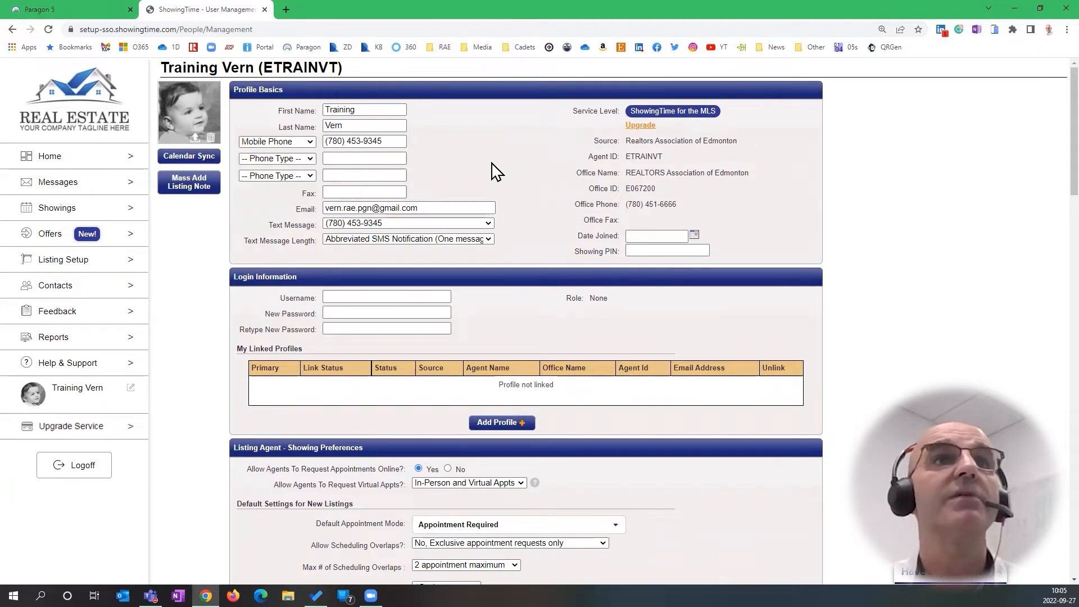
Check the email address and keep text messages going to the mobile number
triple_click(440, 211)
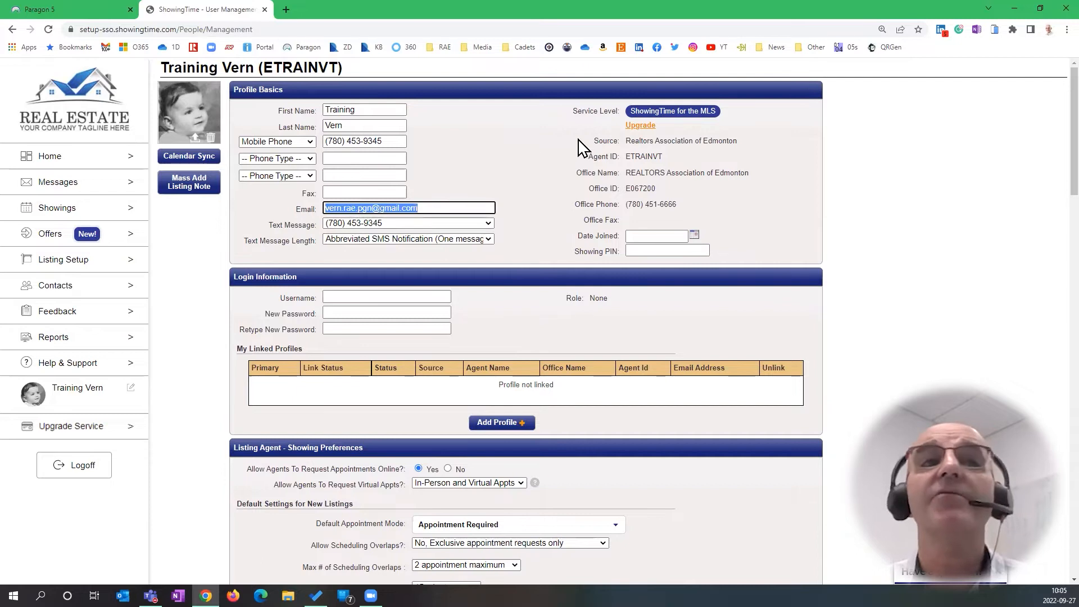
left_click(506, 164)
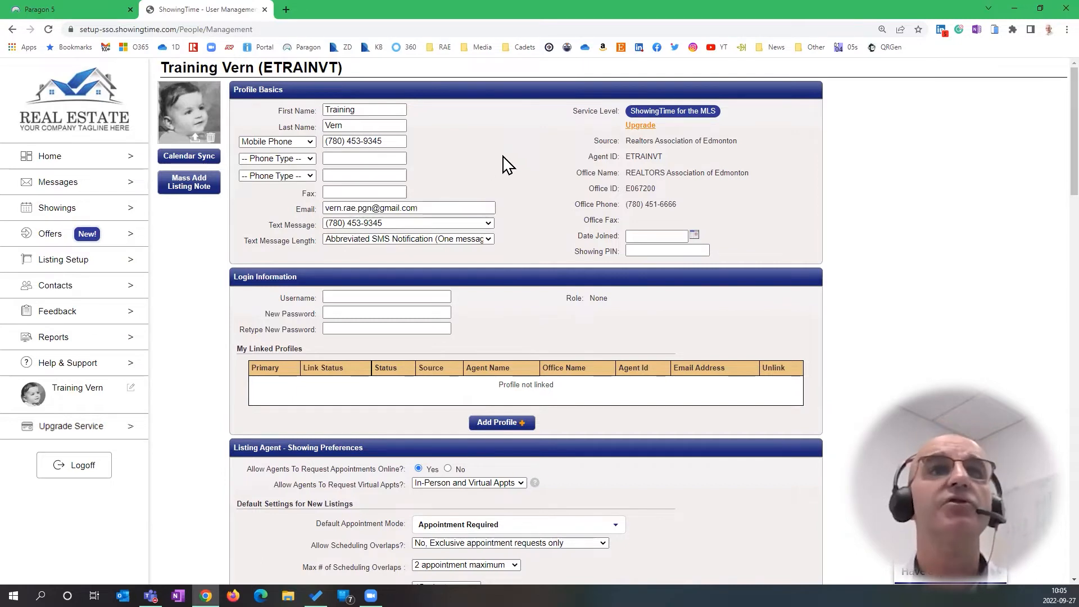
left_click(488, 224)
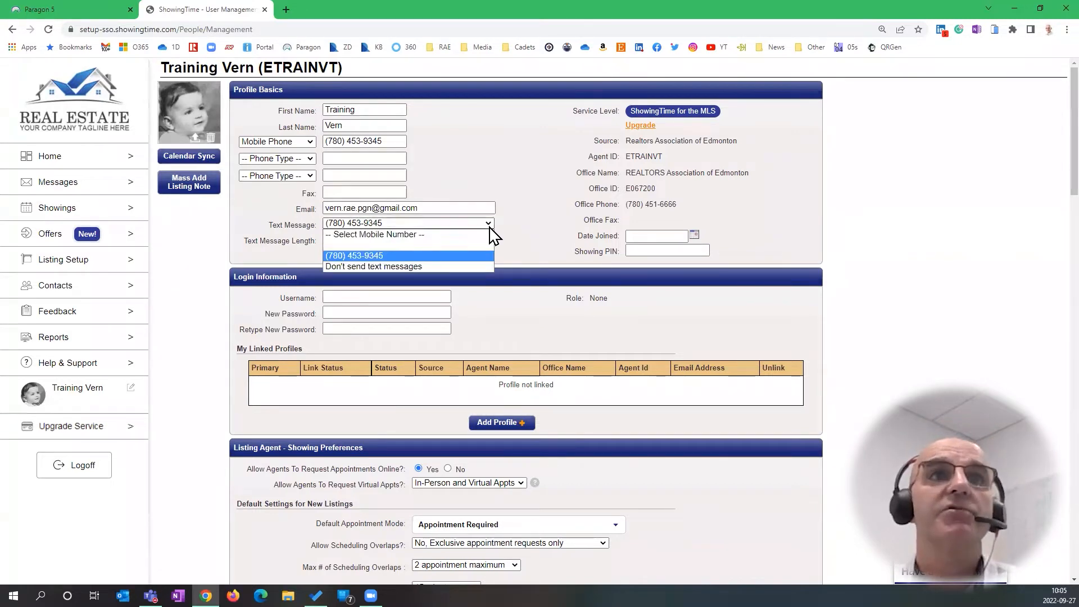
left_click(428, 257)
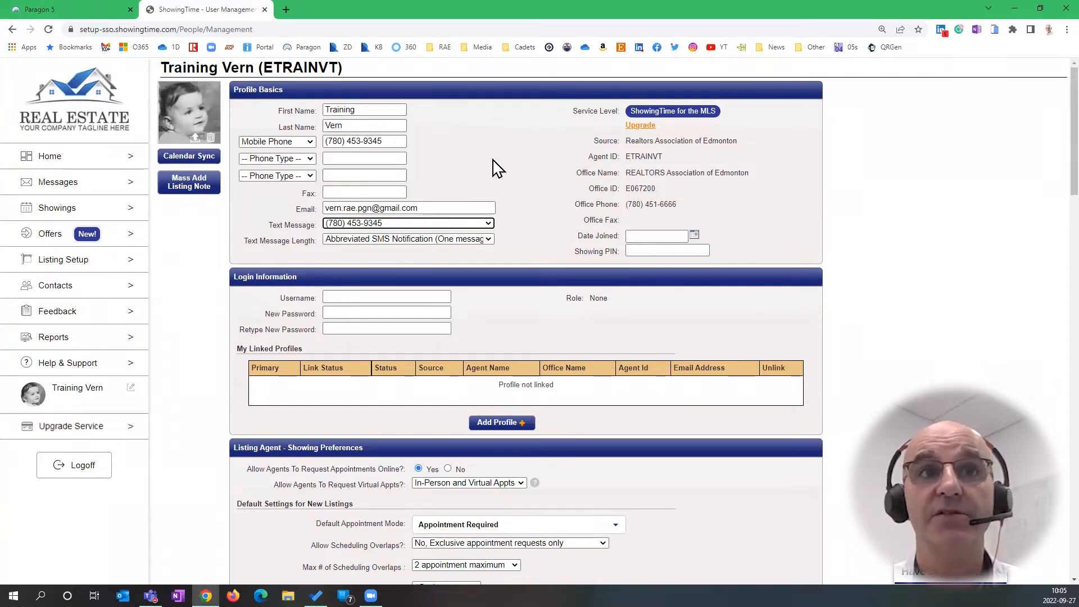
scroll(495, 167, "down", 2)
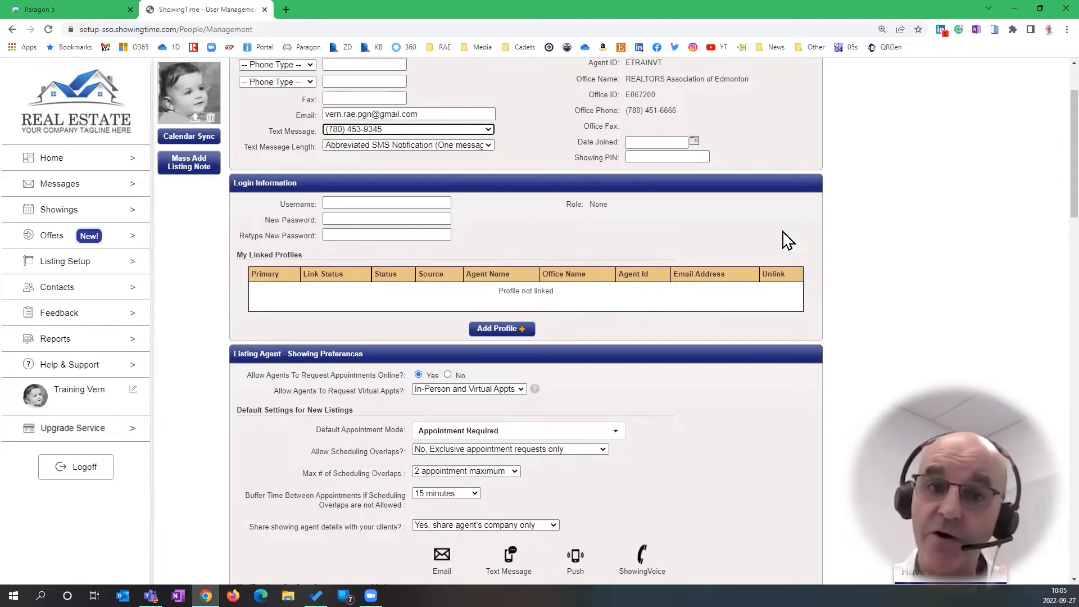
key("ctrl")
scroll(501, 223, "down", 3)
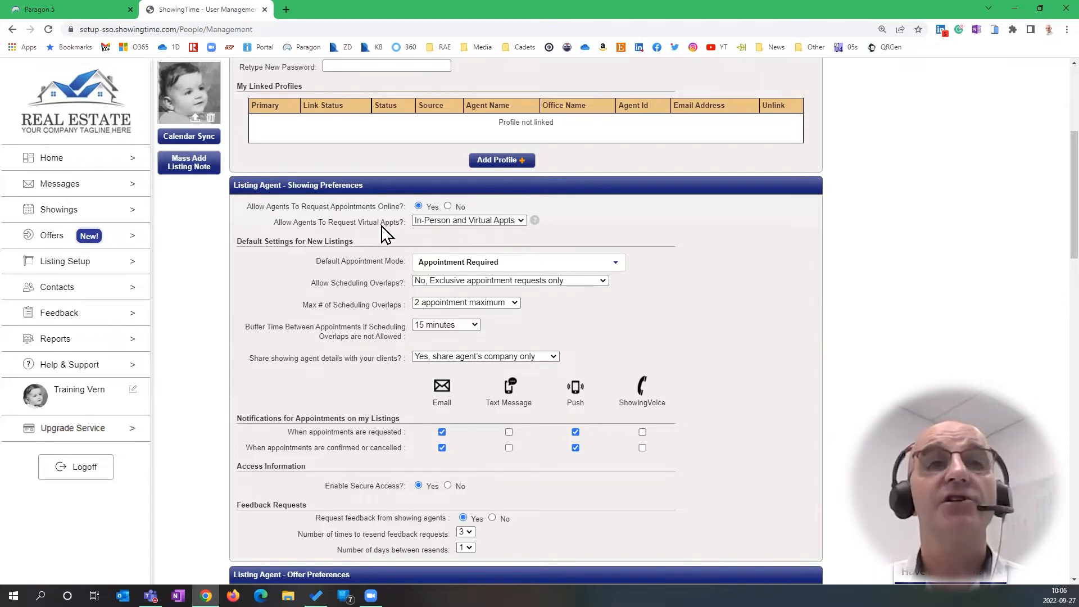
left_click(522, 220)
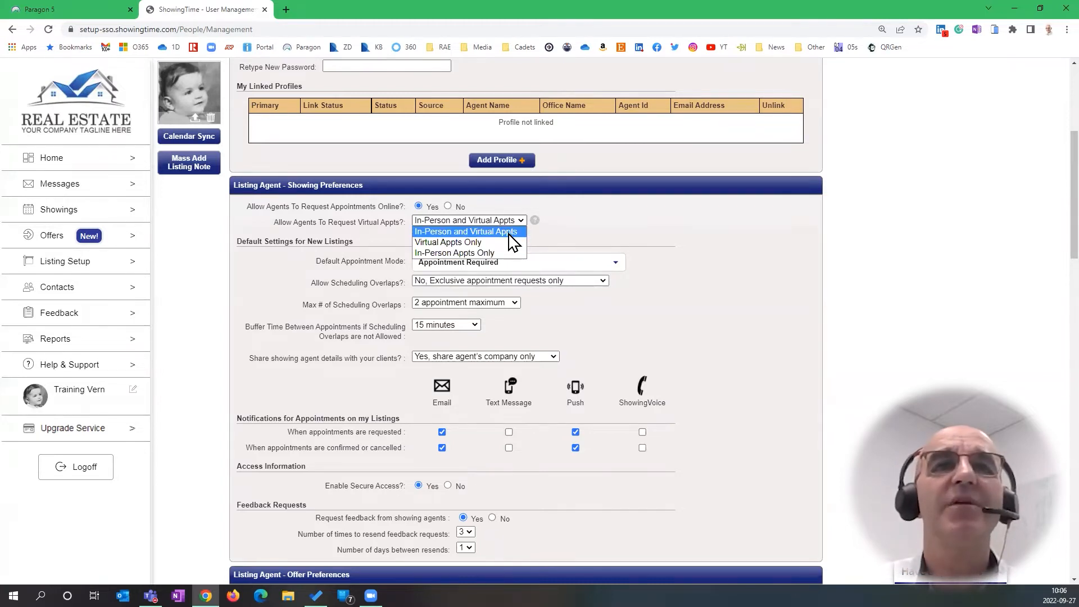
left_click(509, 233)
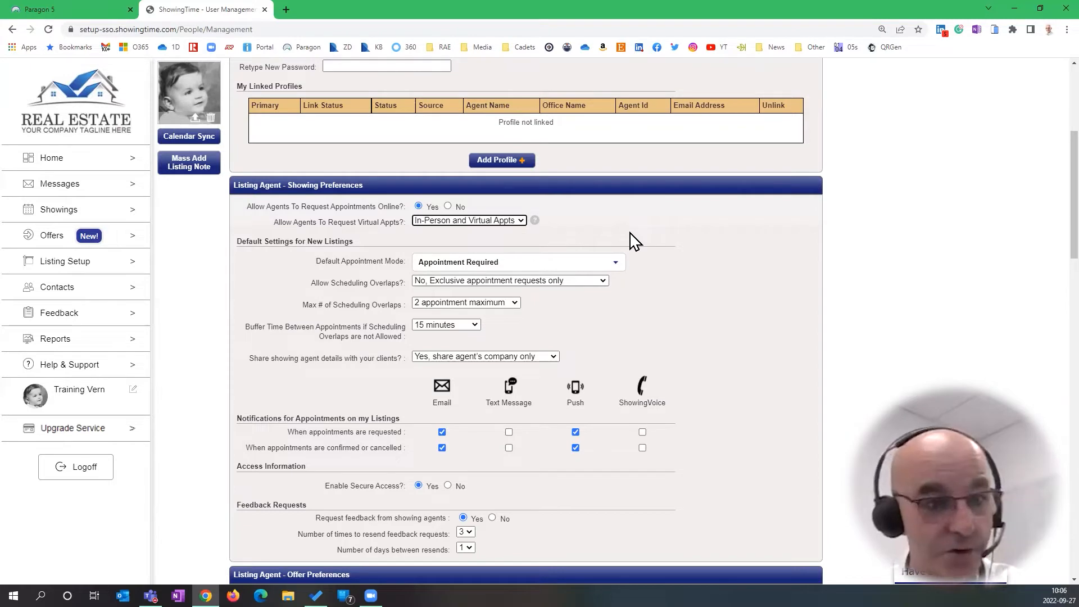
left_click(659, 242)
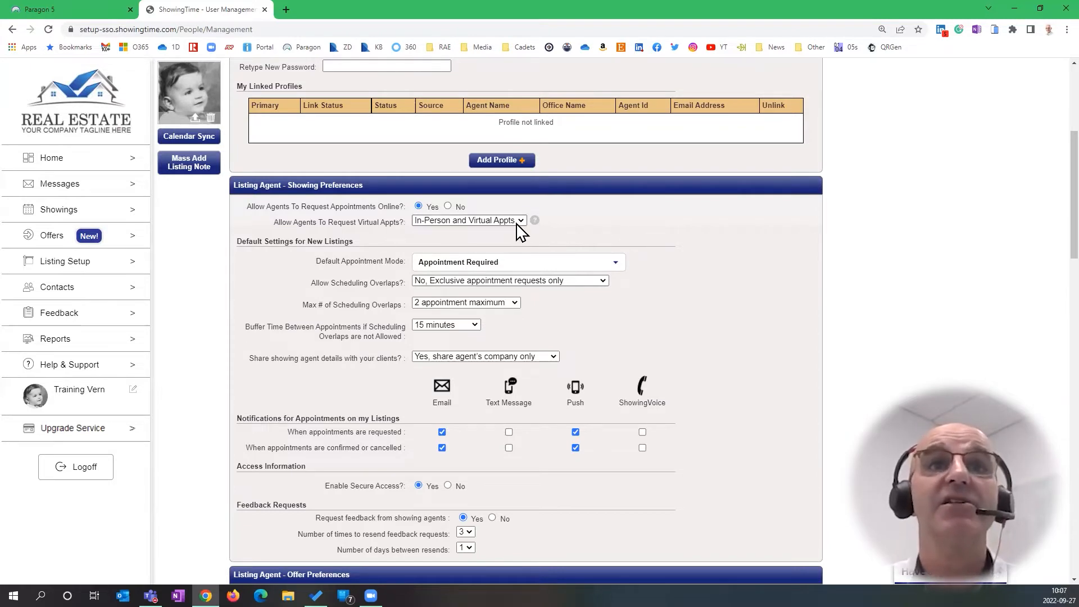
mouse_move(538, 228)
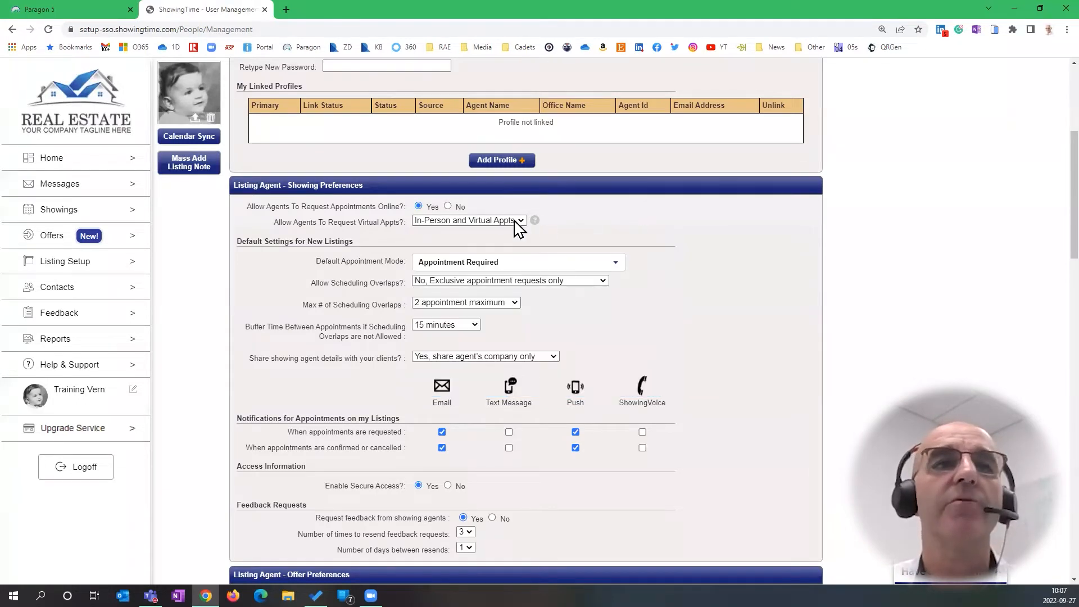
left_click(617, 264)
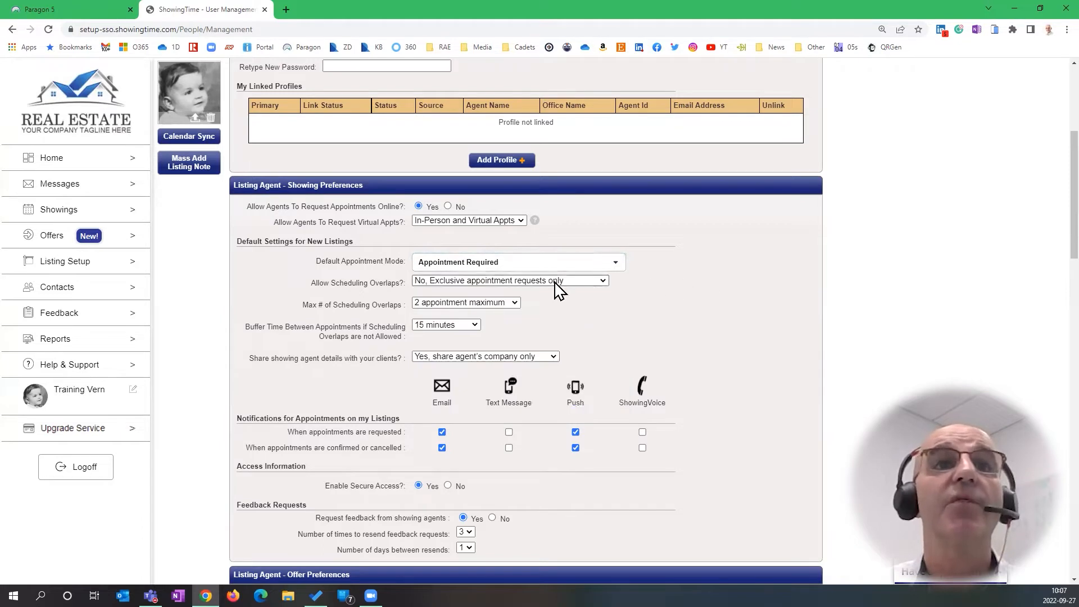
Try the scheduling overlap options, briefly allowing overlaps with a maximum of 2 appointments
left_click(603, 283)
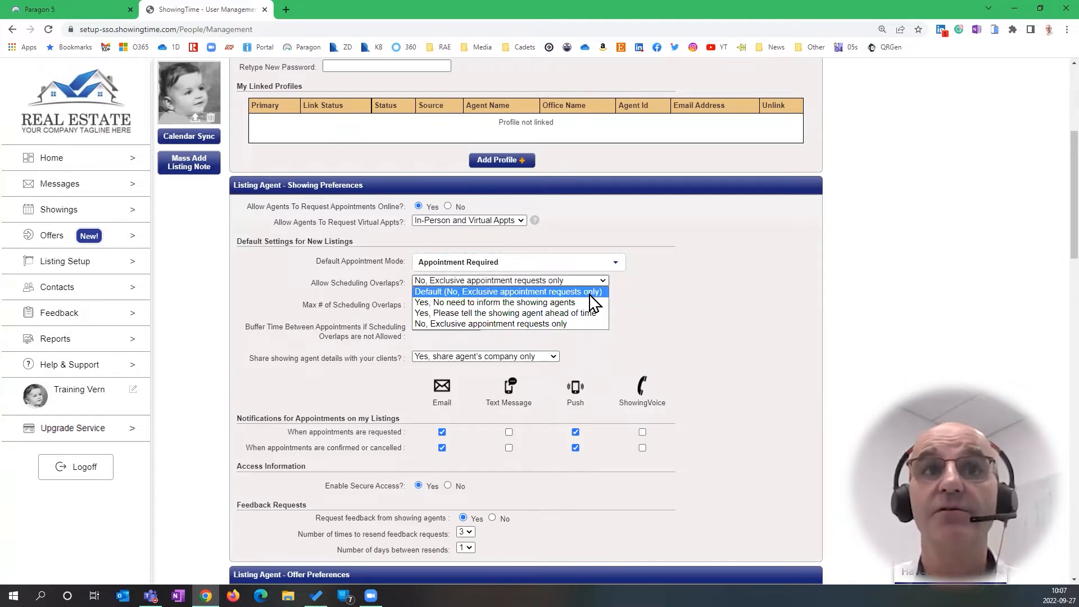
left_click(591, 292)
left_click(607, 282)
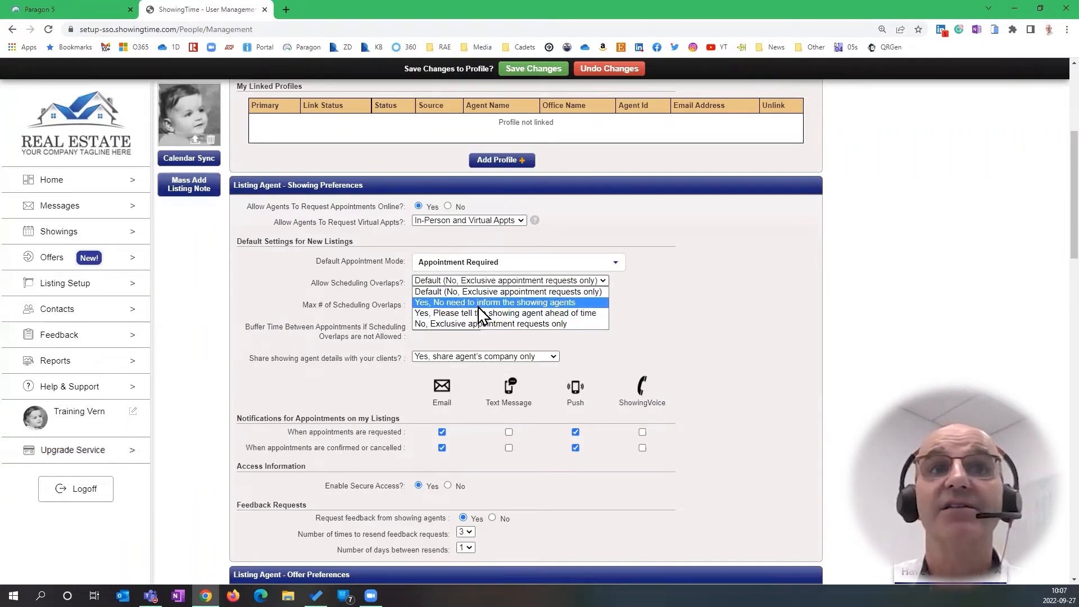
left_click(587, 314)
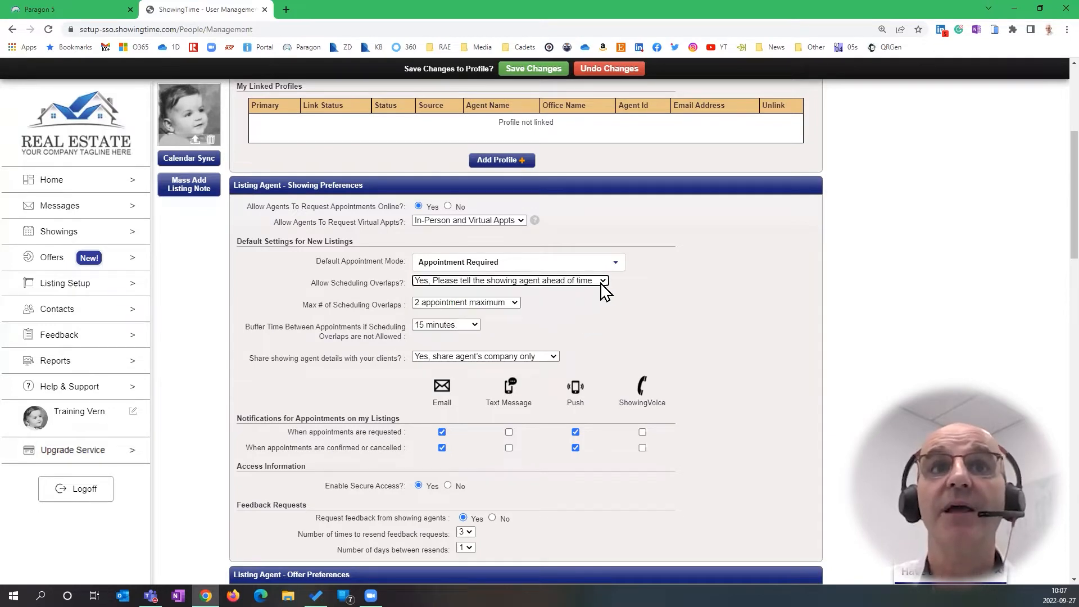
left_click(515, 302)
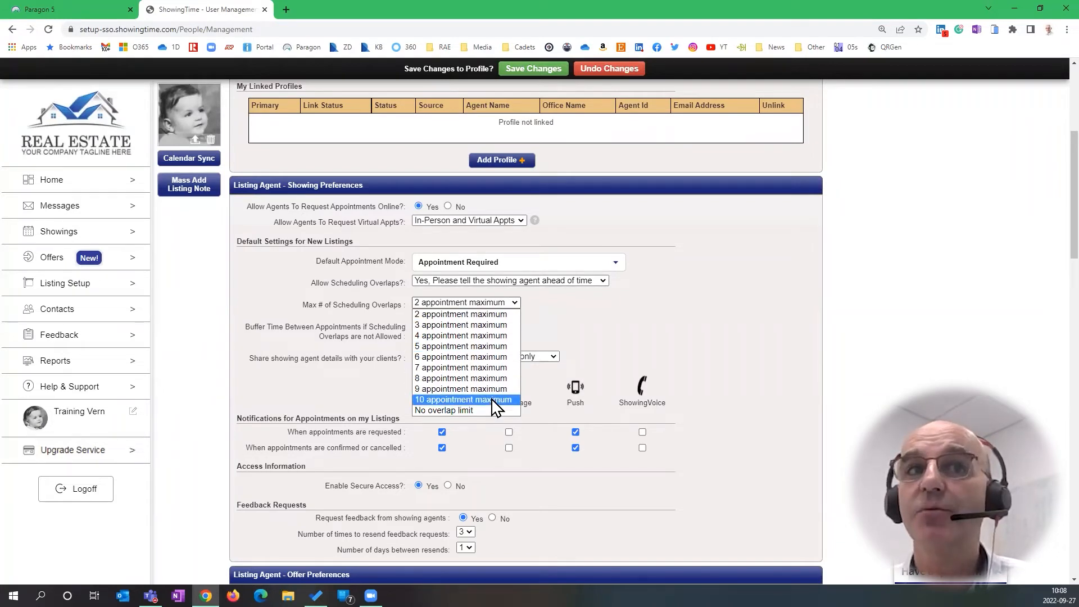
left_click(518, 301)
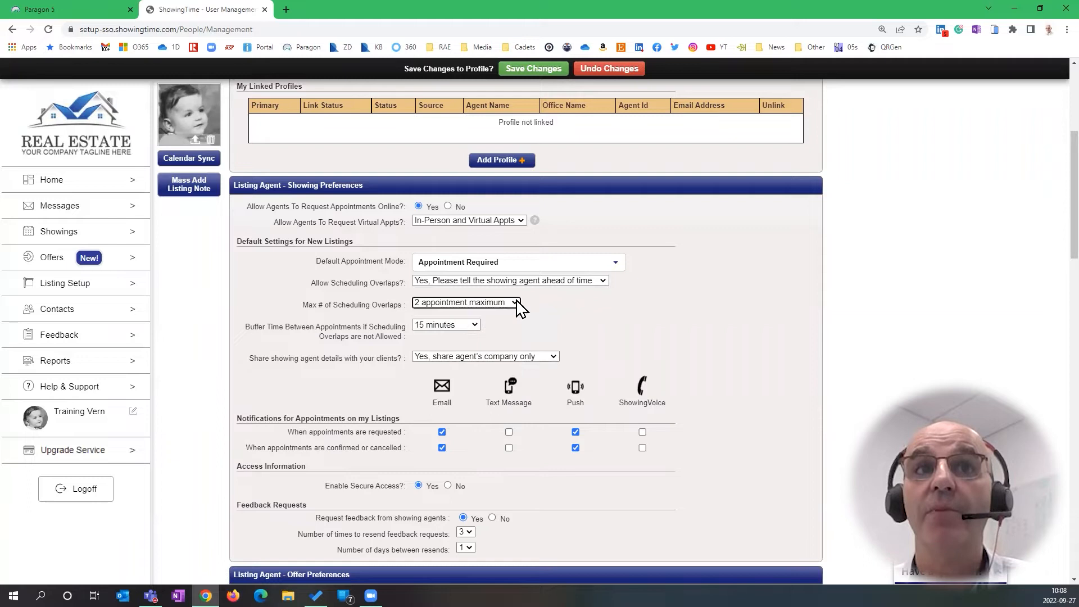
Set overlaps to 'Default (No, Exclusive appointment requests only)' and buffer time to No Buffer Time
left_click(599, 285)
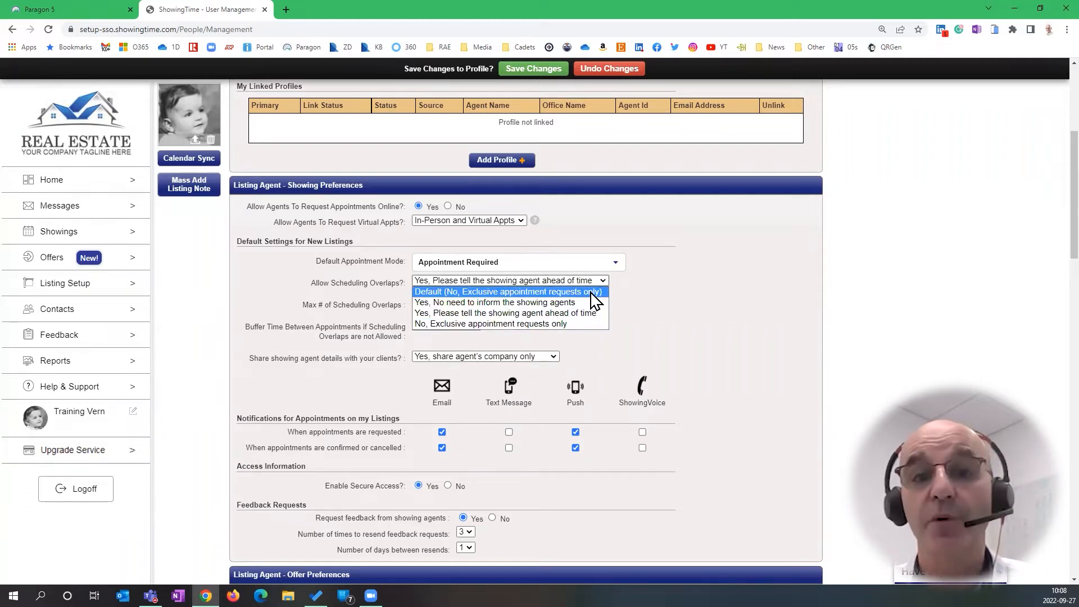
left_click(594, 292)
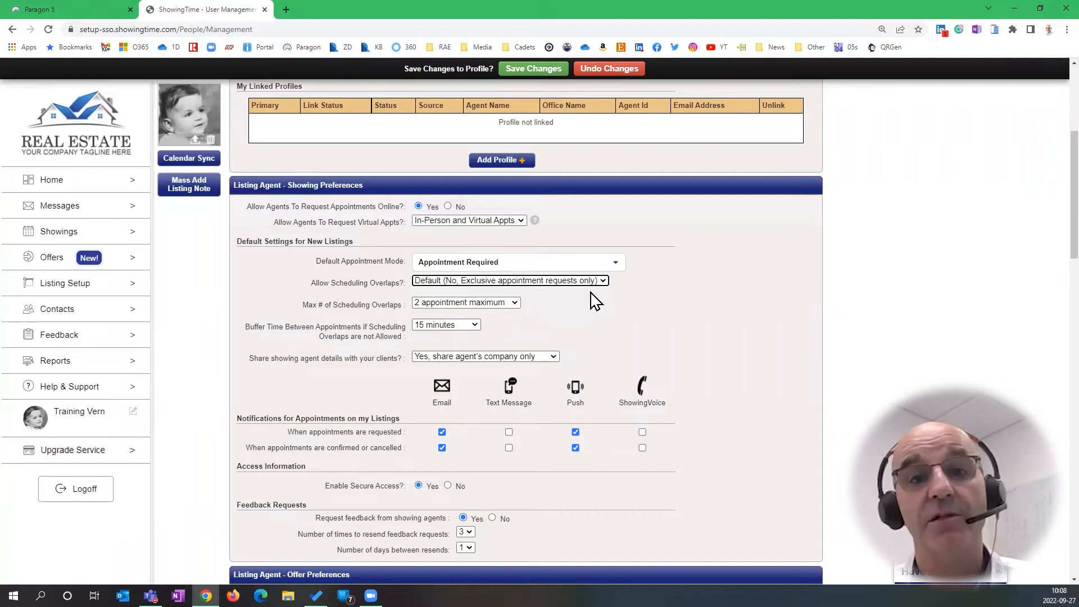
left_click(475, 325)
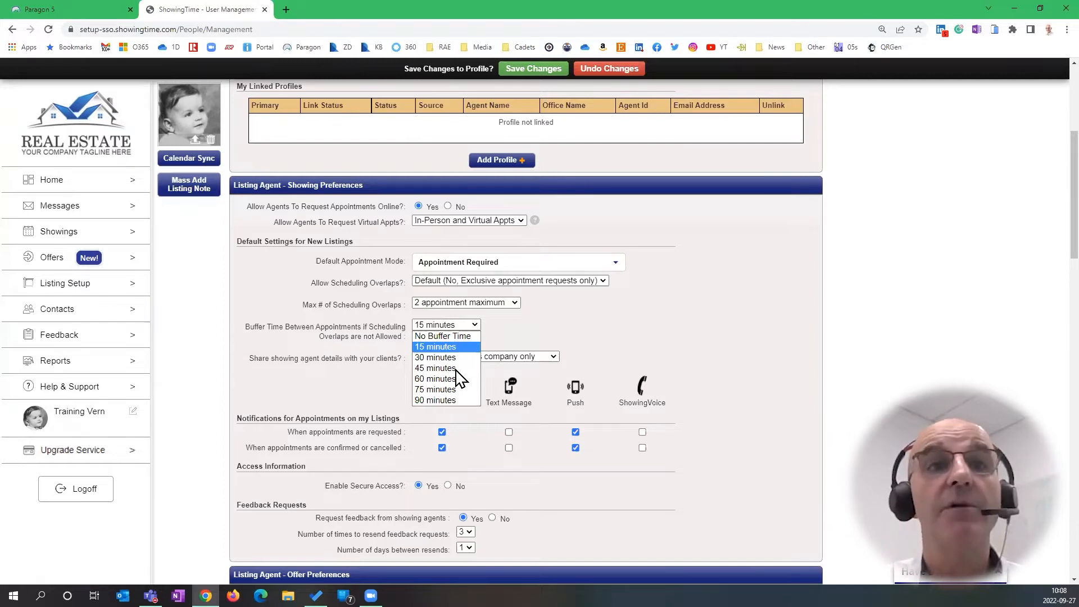
left_click(460, 337)
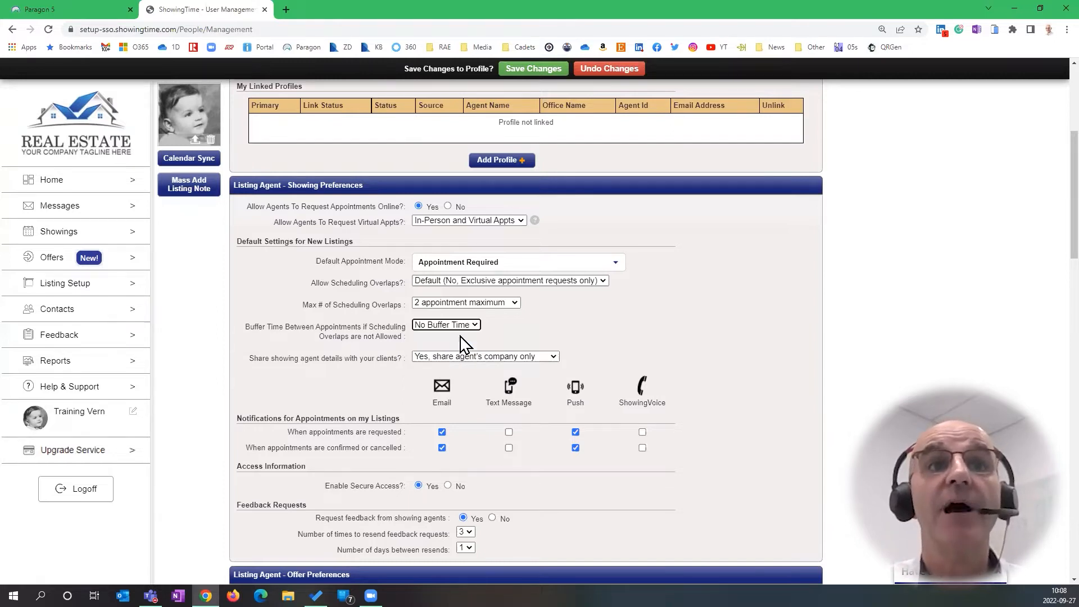
Set buffer time to 15 minutes and share the showing agent's name & company with clients
left_click(474, 325)
left_click(457, 348)
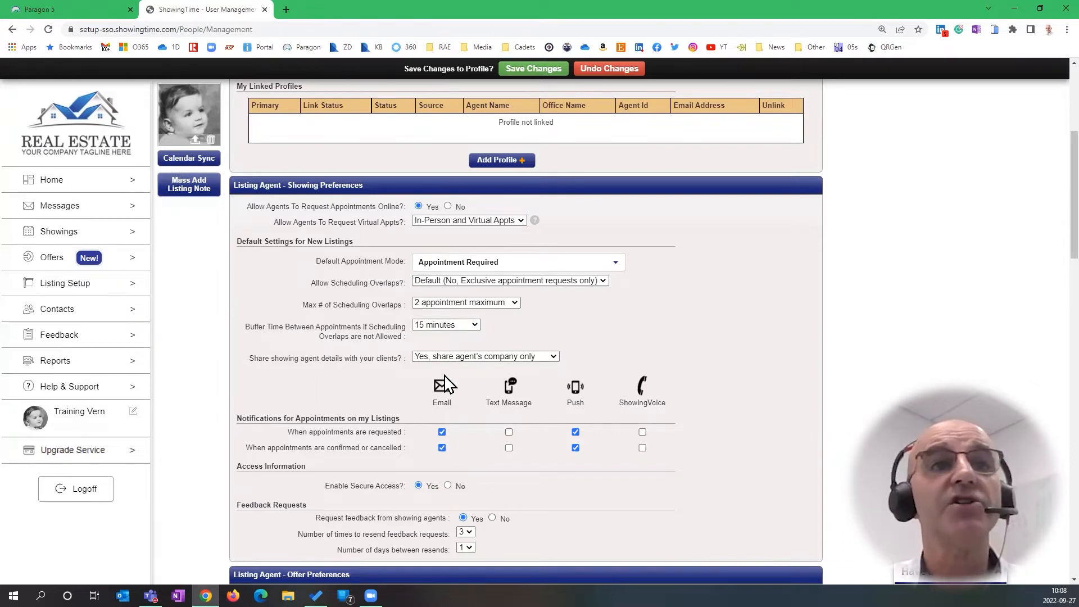
left_click(554, 356)
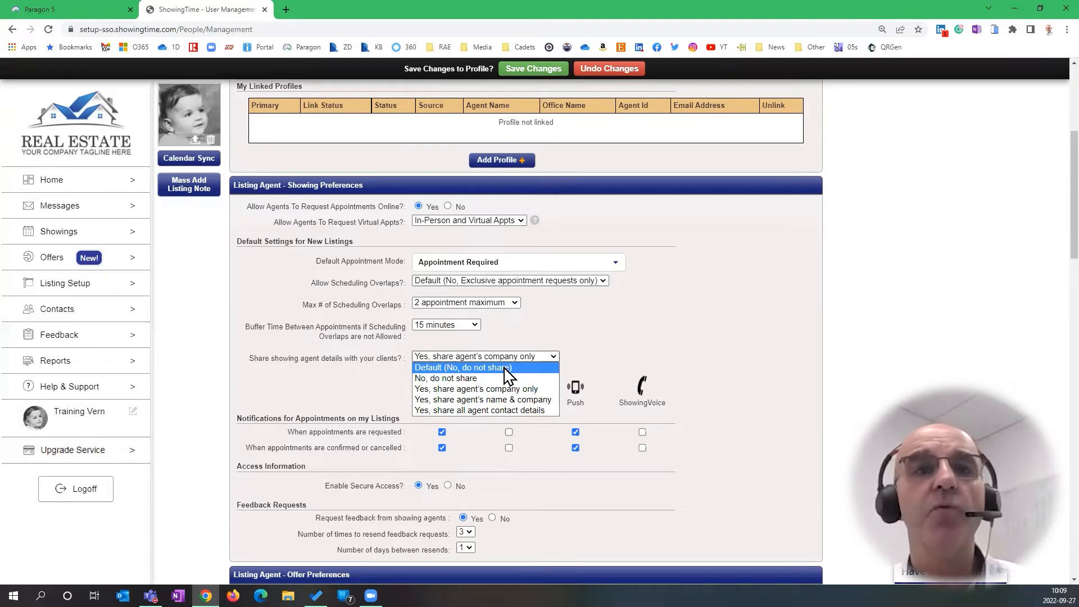
left_click(539, 399)
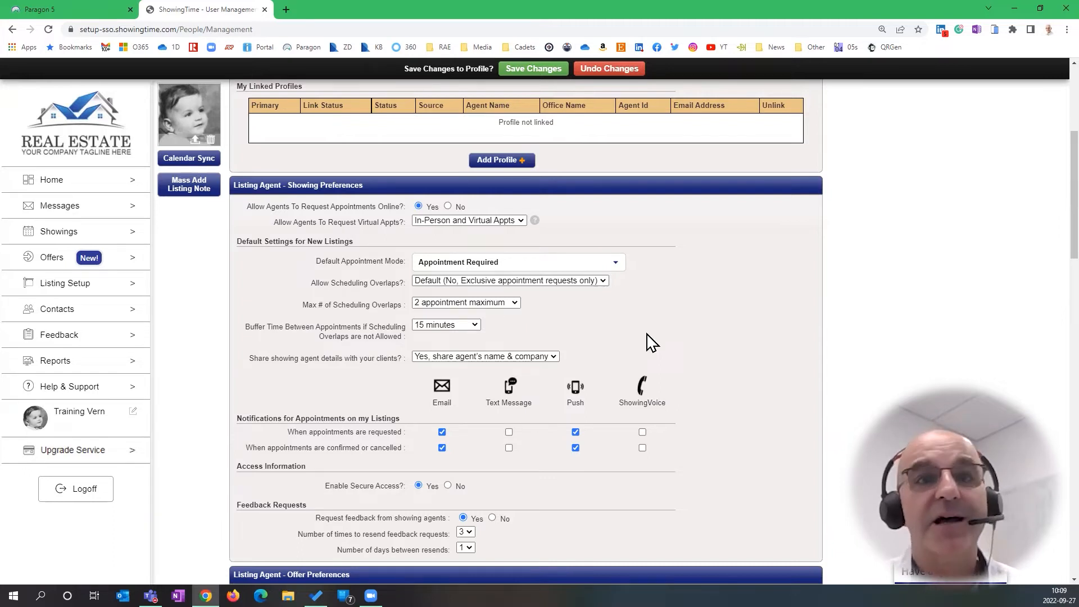
left_click(552, 357)
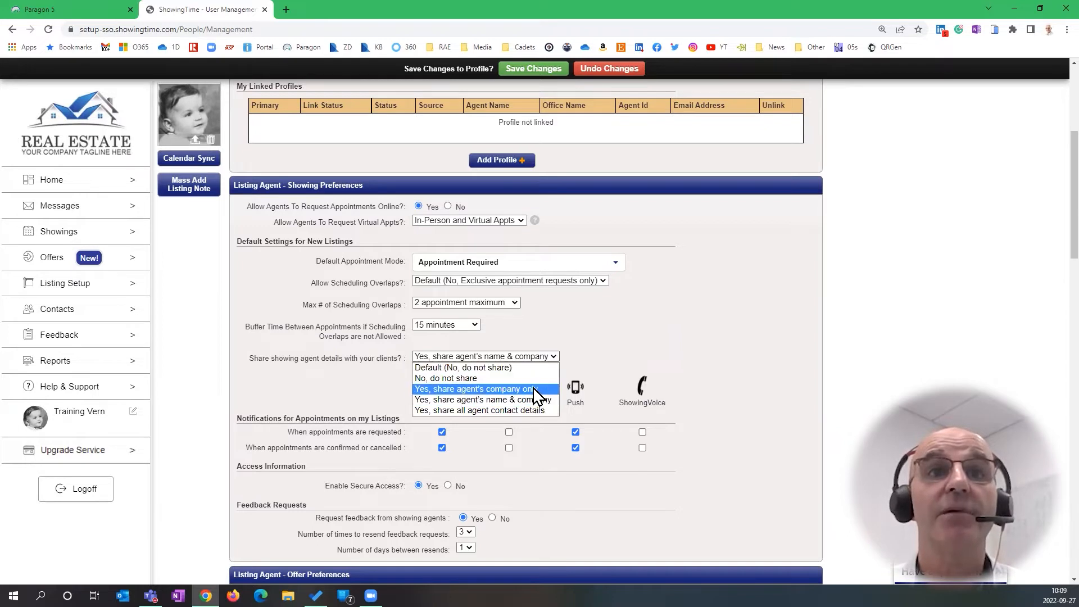
left_click(542, 399)
scroll(674, 323, "down", 2)
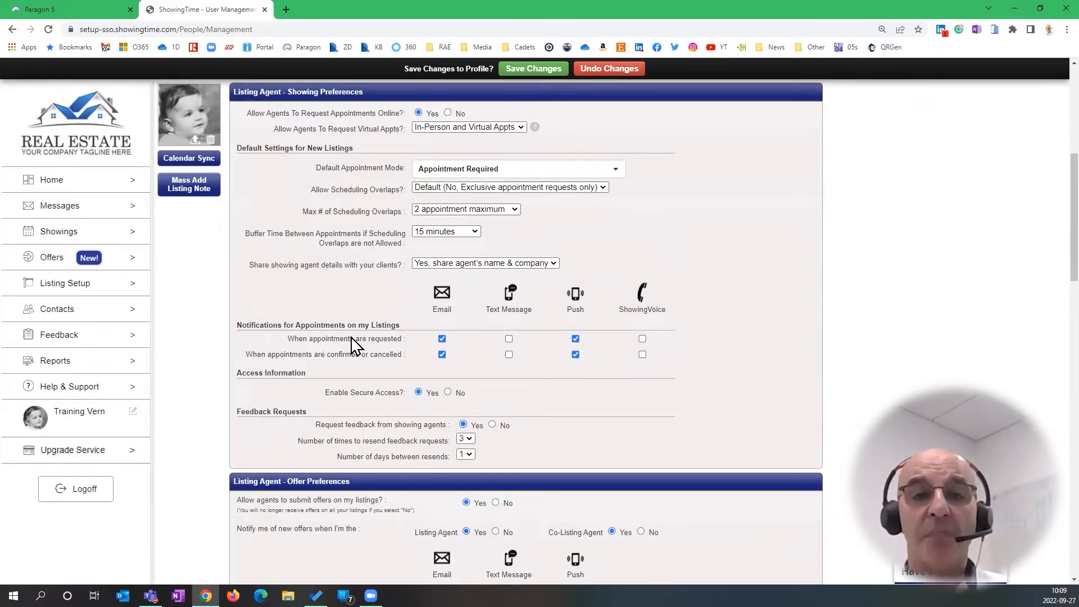
scroll(351, 344, "up", 1)
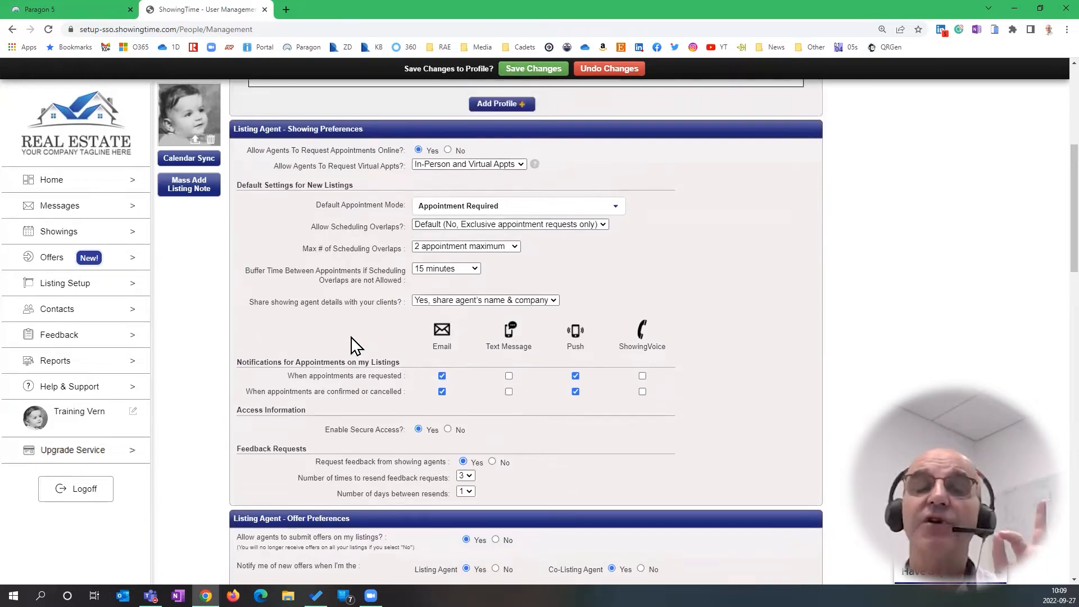
key("ctrl")
key("ctrl")
key("ctrl")
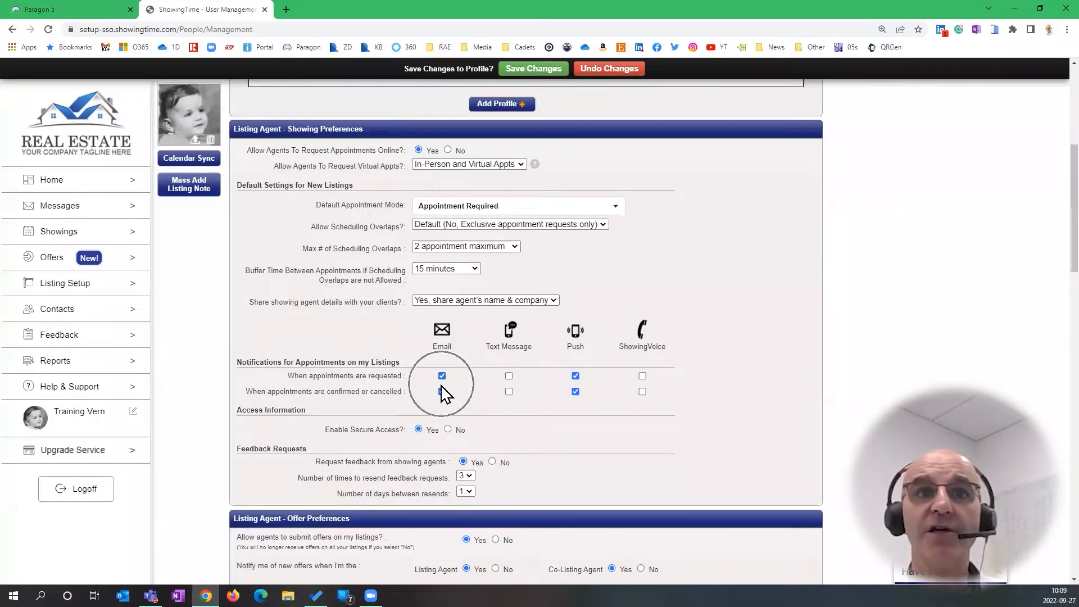
left_click(508, 376)
left_click(509, 391)
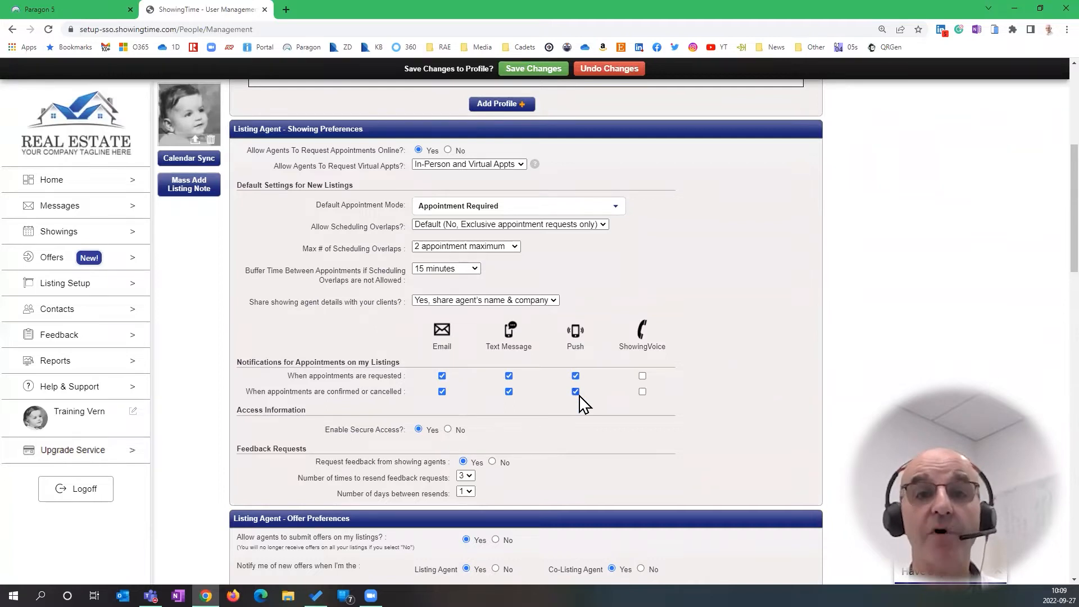
left_click(642, 376)
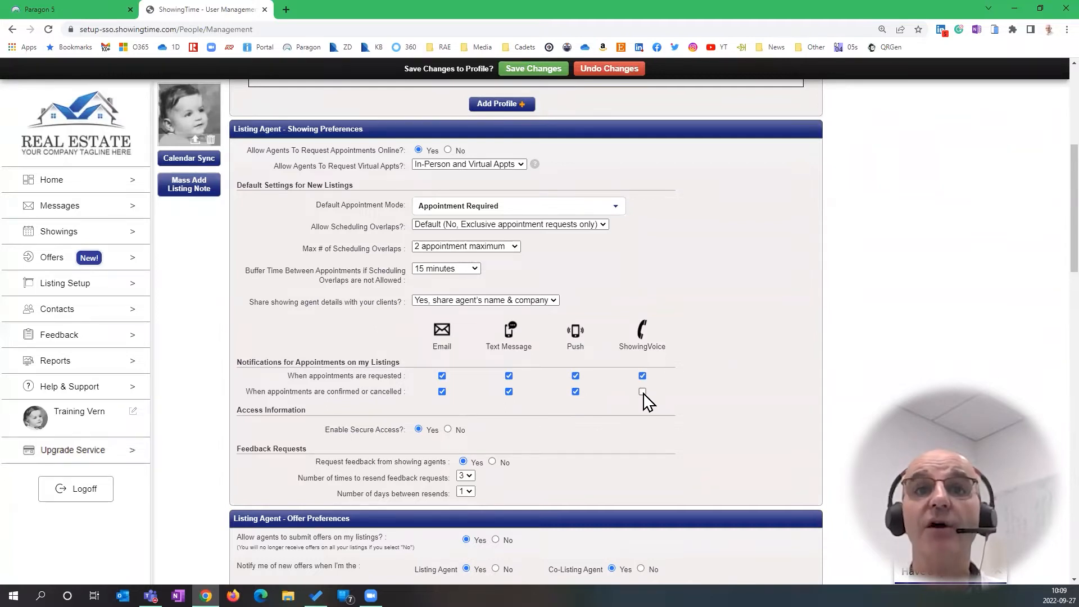
left_click(642, 391)
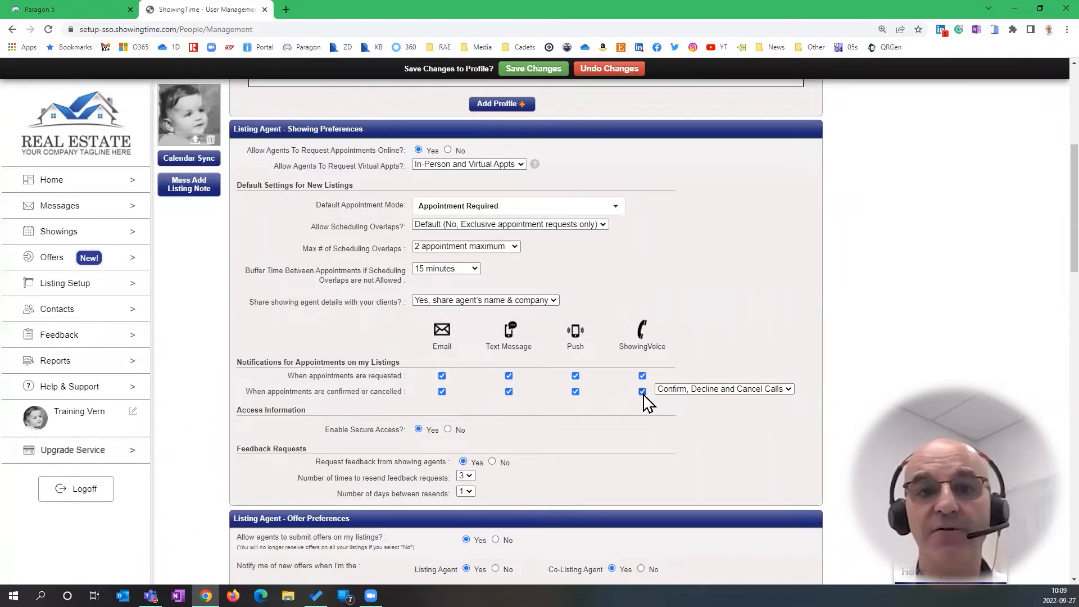
left_click(643, 391)
left_click(643, 376)
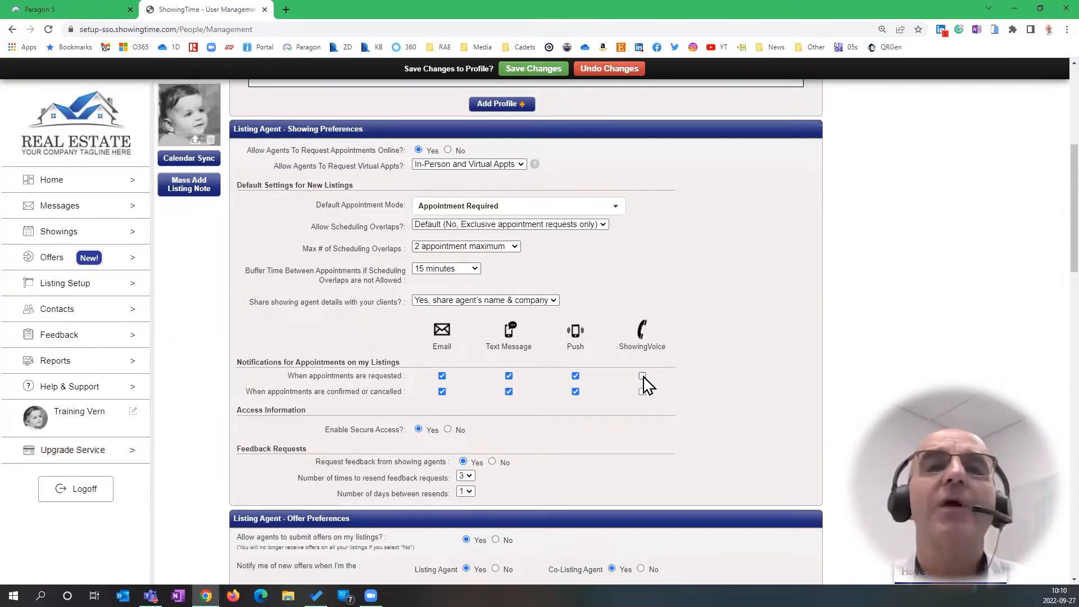
left_click(508, 376)
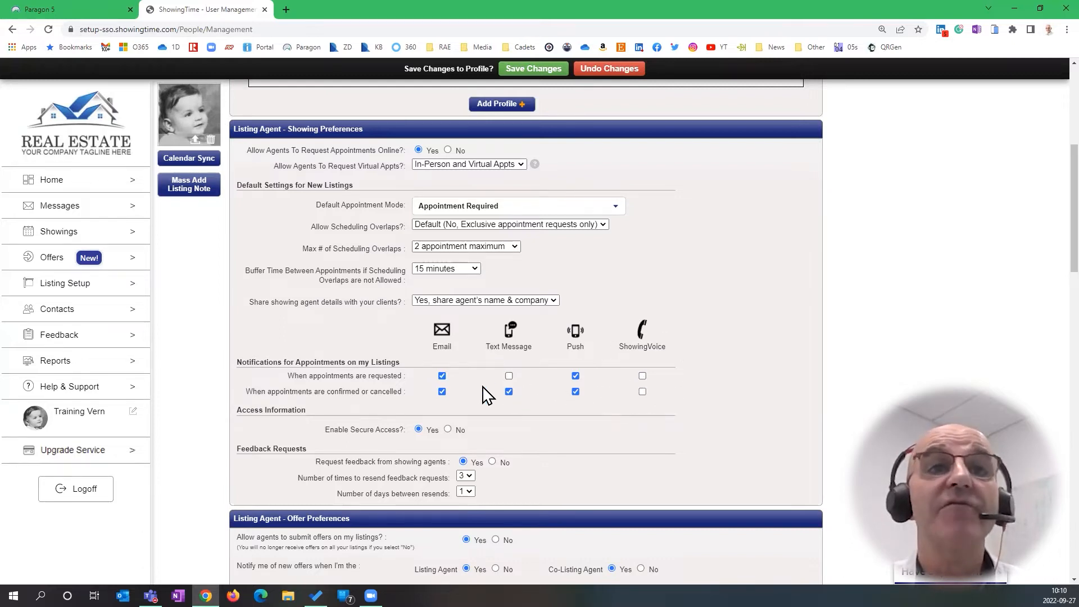
left_click(509, 393)
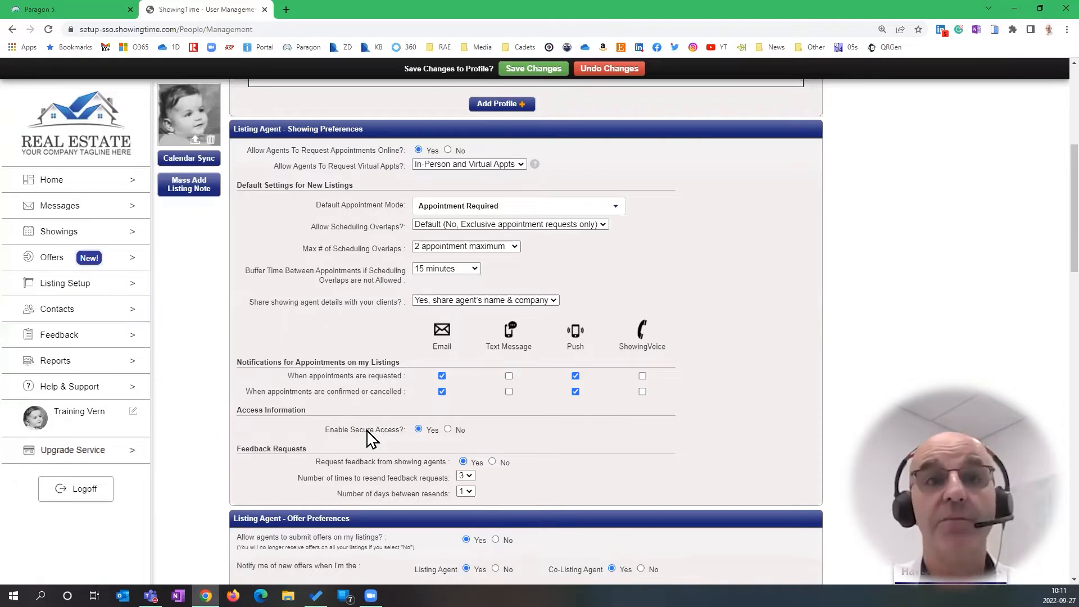
left_click(367, 430)
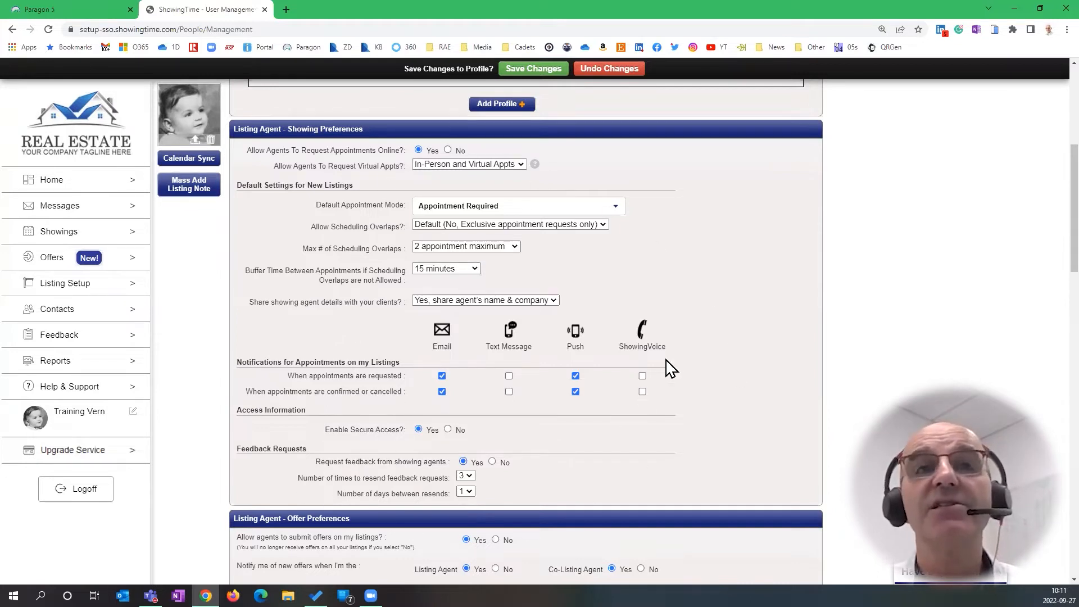
left_click(342, 127)
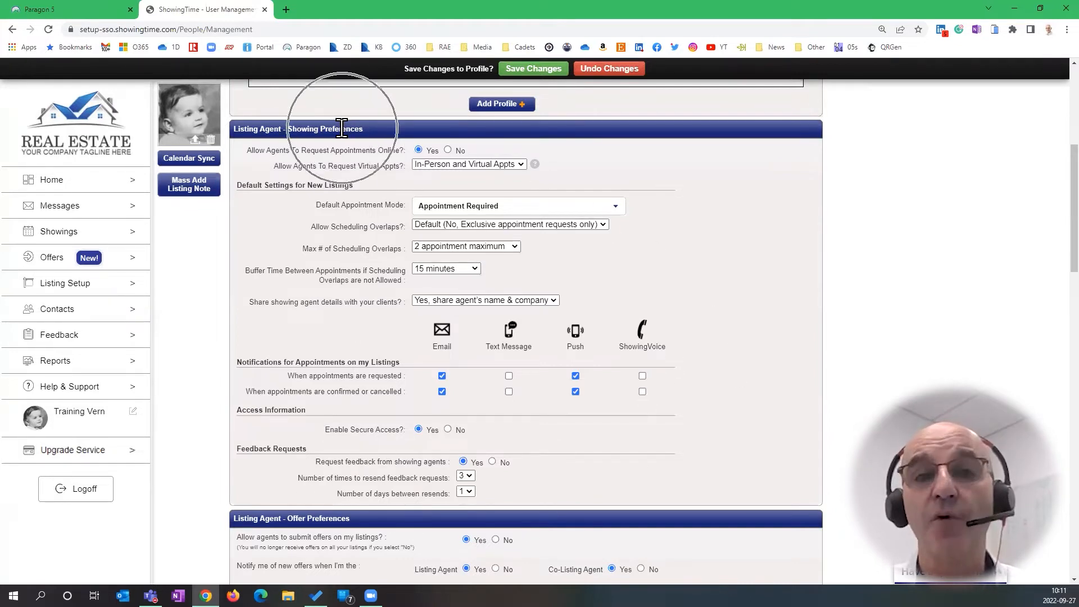
Set Default Appointment Mode to View Instructions Only and save, raising the defaults warning
left_click(539, 209)
left_click(569, 334)
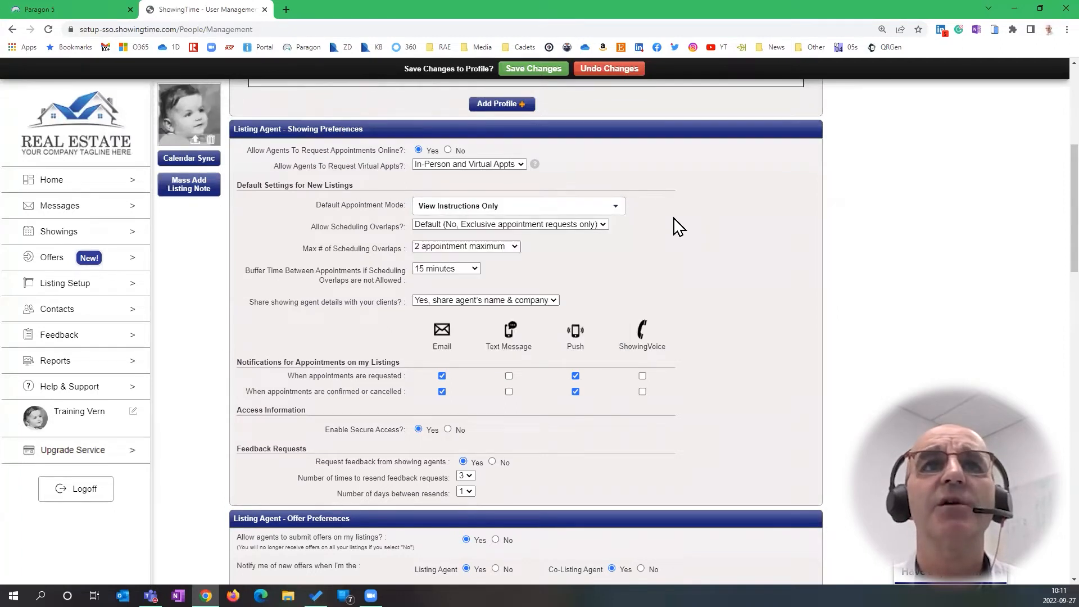
left_click(573, 209)
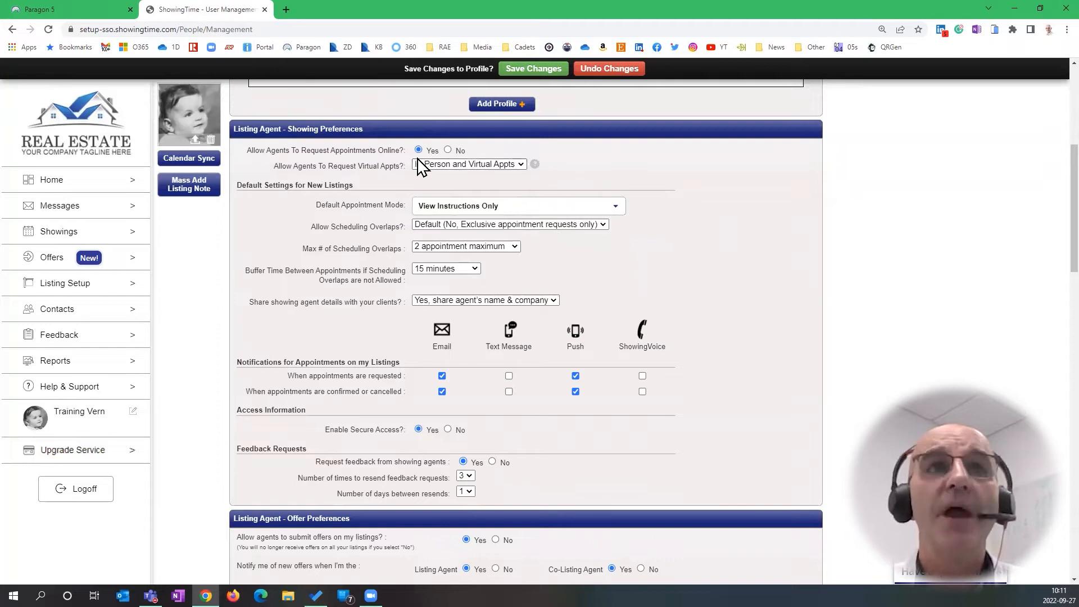
left_click(523, 69)
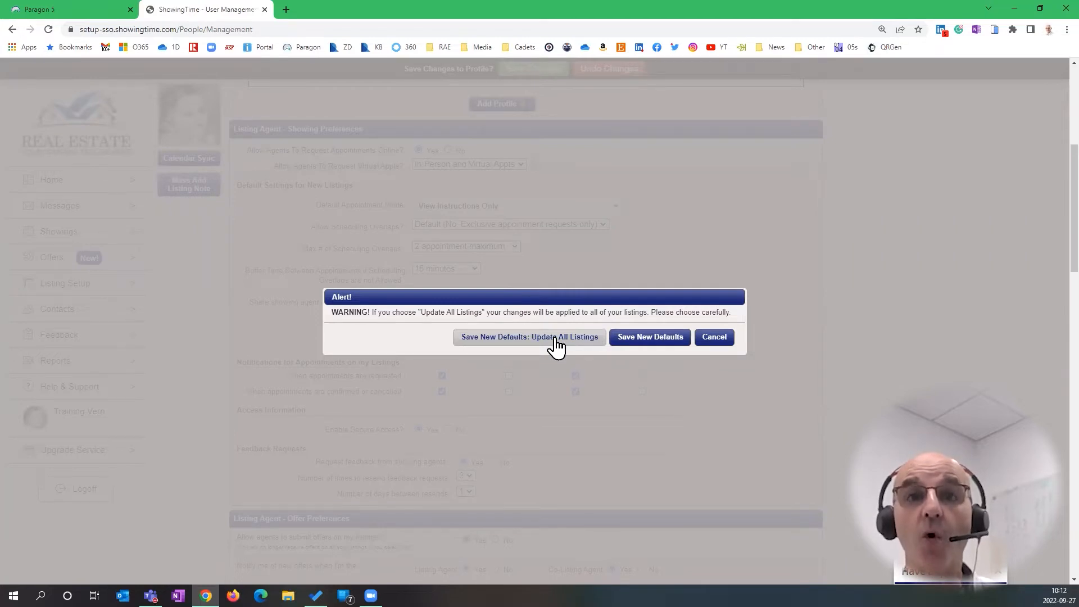
Cancel the save-defaults alert and undo the unsaved preference changes
left_click(669, 342)
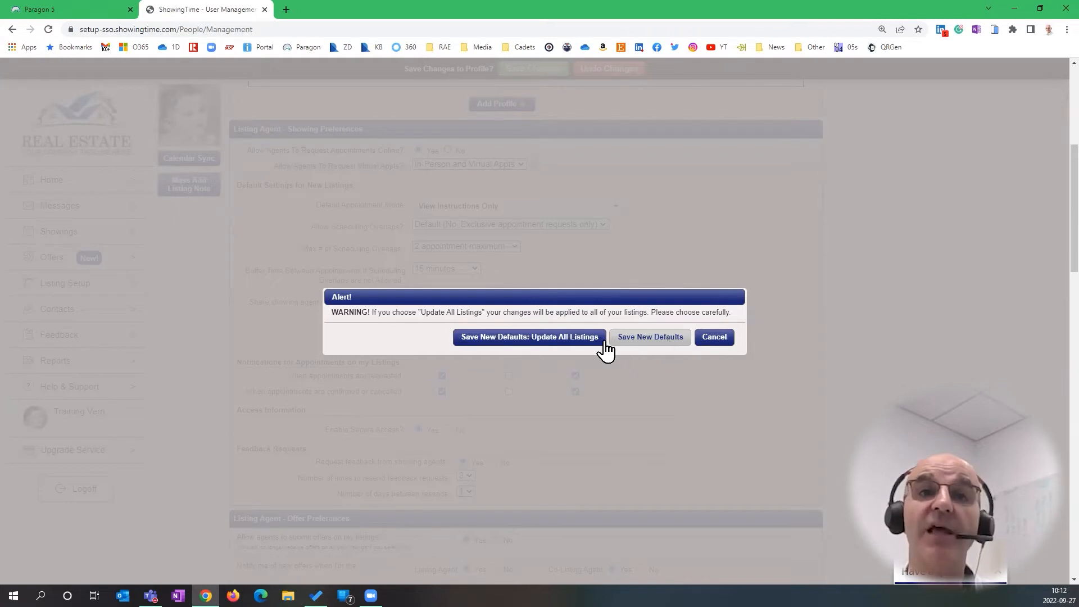
left_click(559, 339)
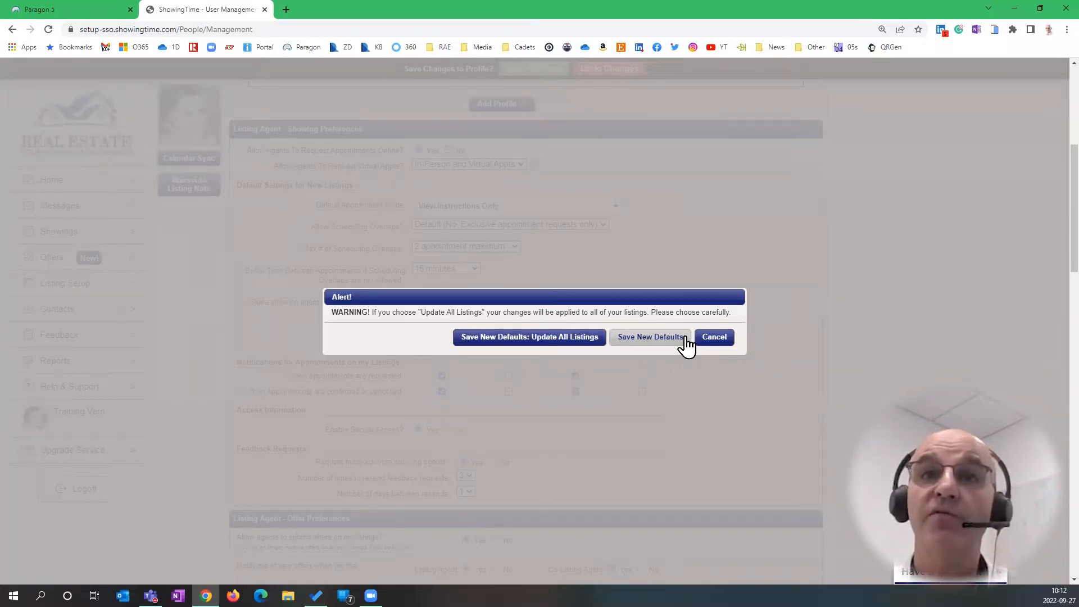
left_click(720, 343)
left_click(600, 69)
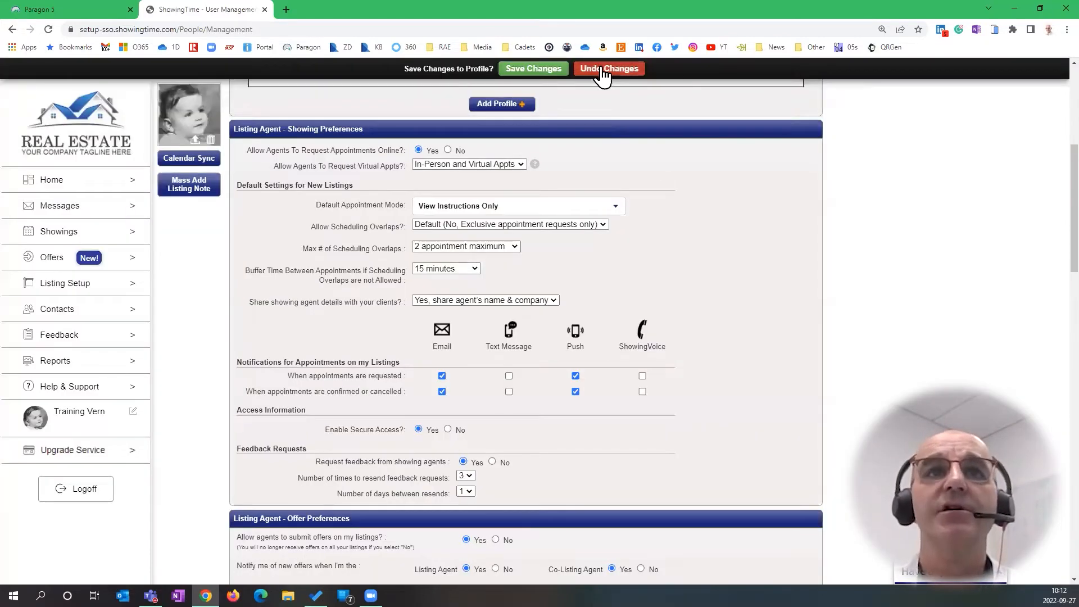
scroll(757, 282, "down", 2)
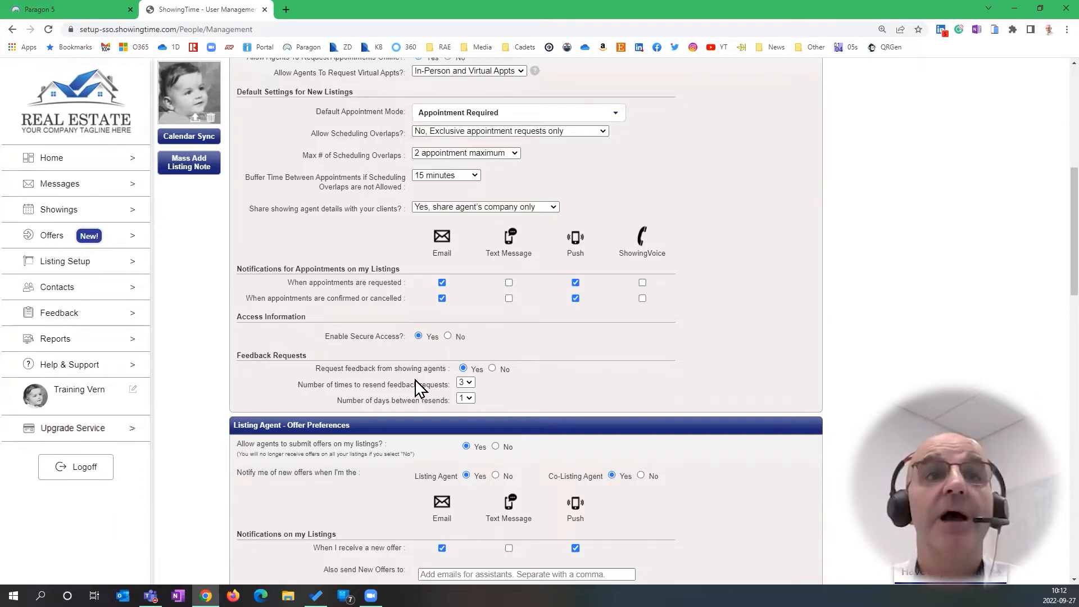
scroll(417, 384, "up", 1)
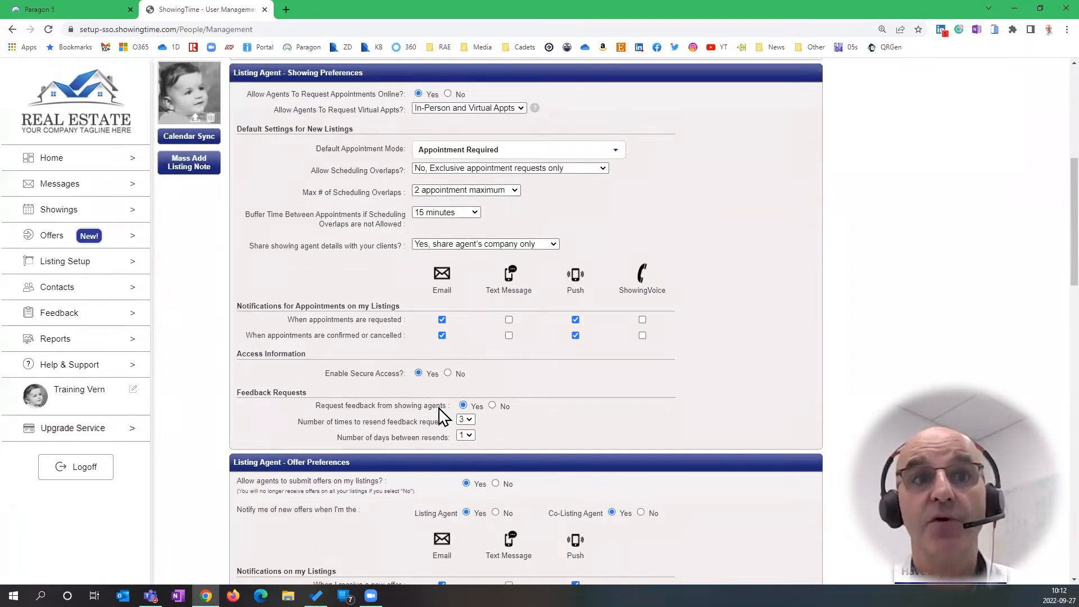
left_click(468, 421)
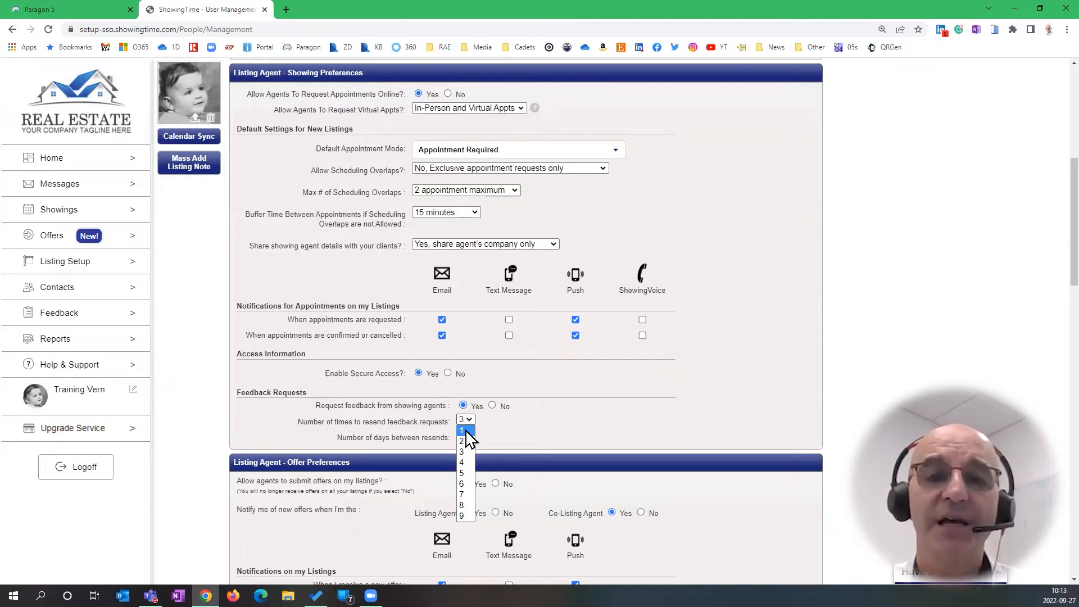
left_click(464, 431)
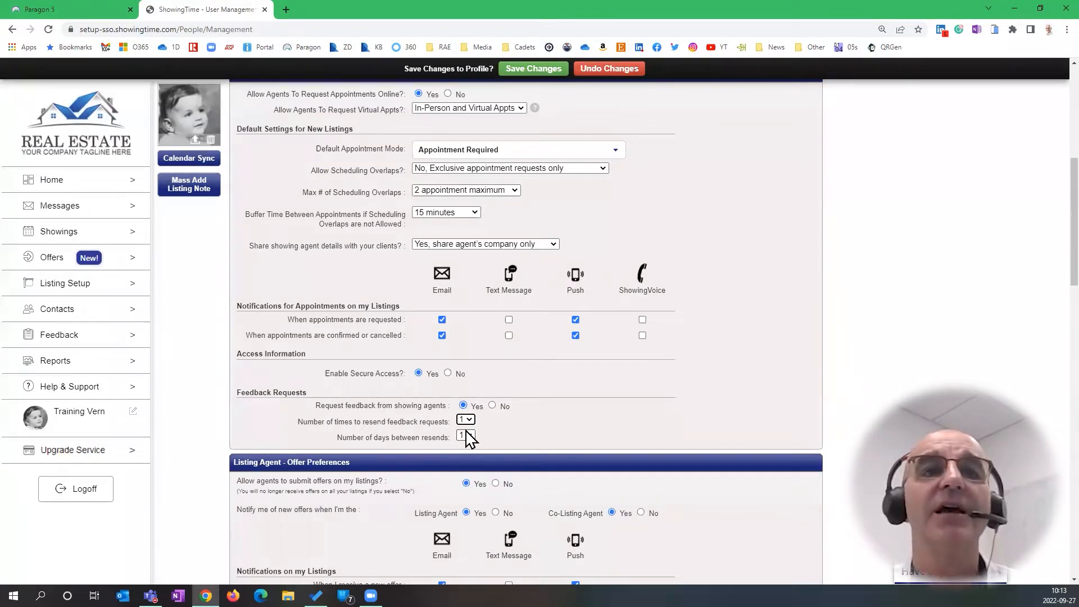
left_click(468, 420)
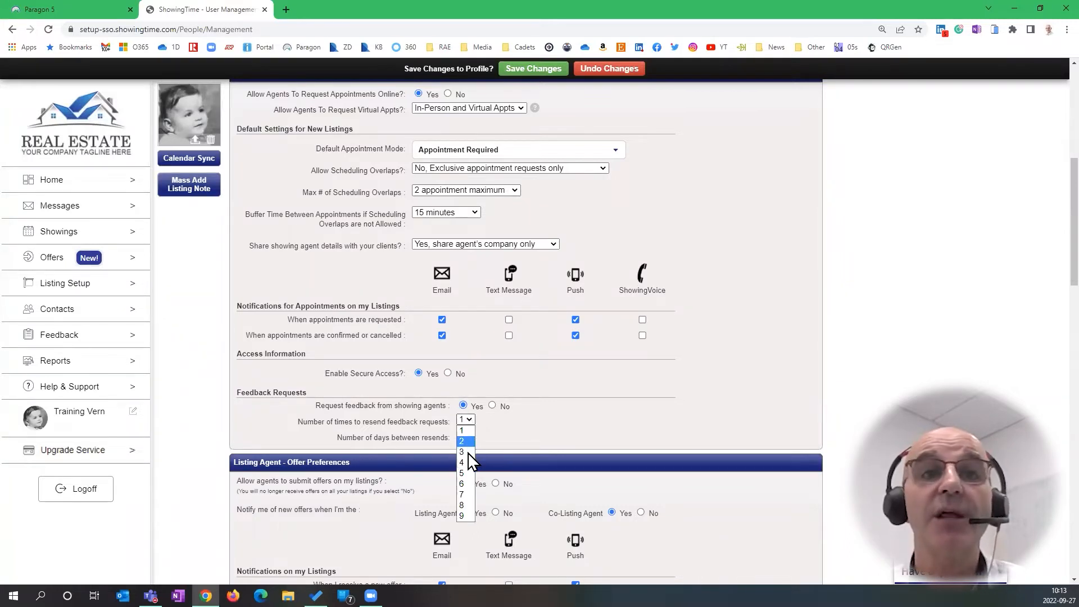
left_click(469, 441)
left_click(471, 435)
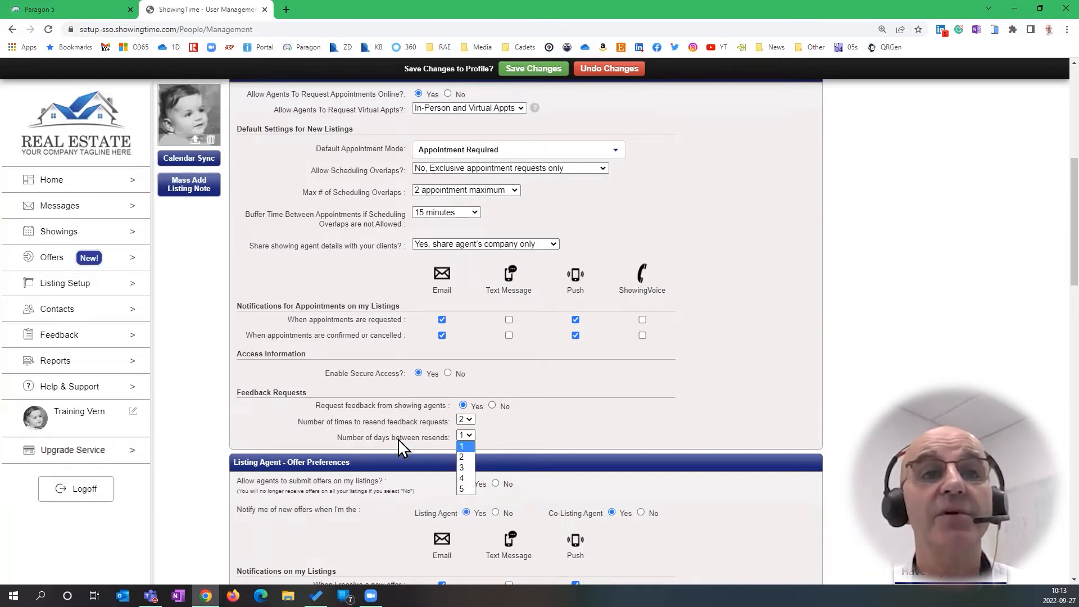
left_click(465, 447)
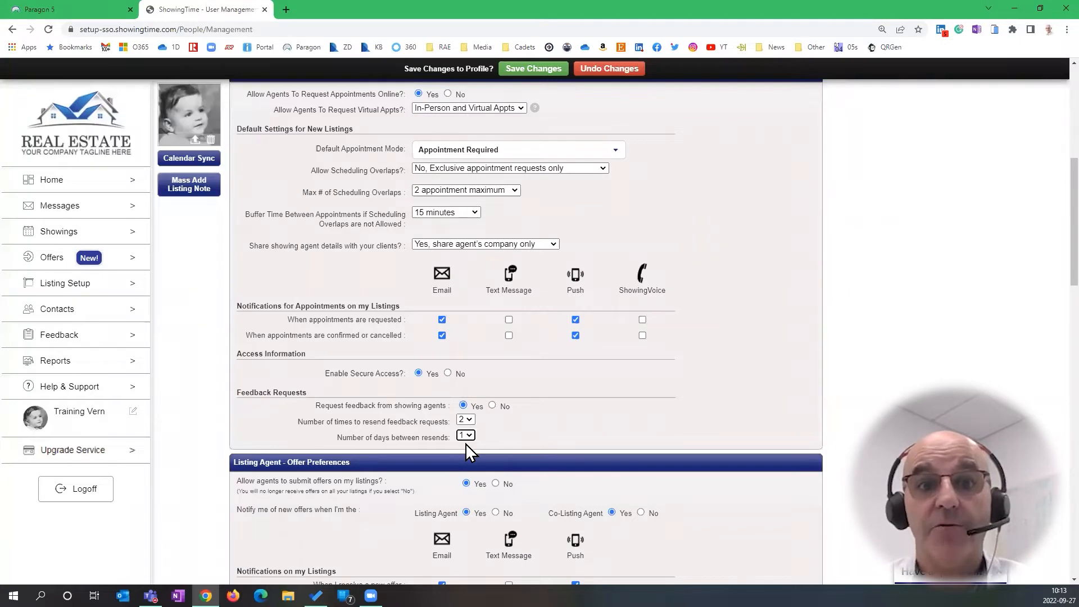
left_click(470, 420)
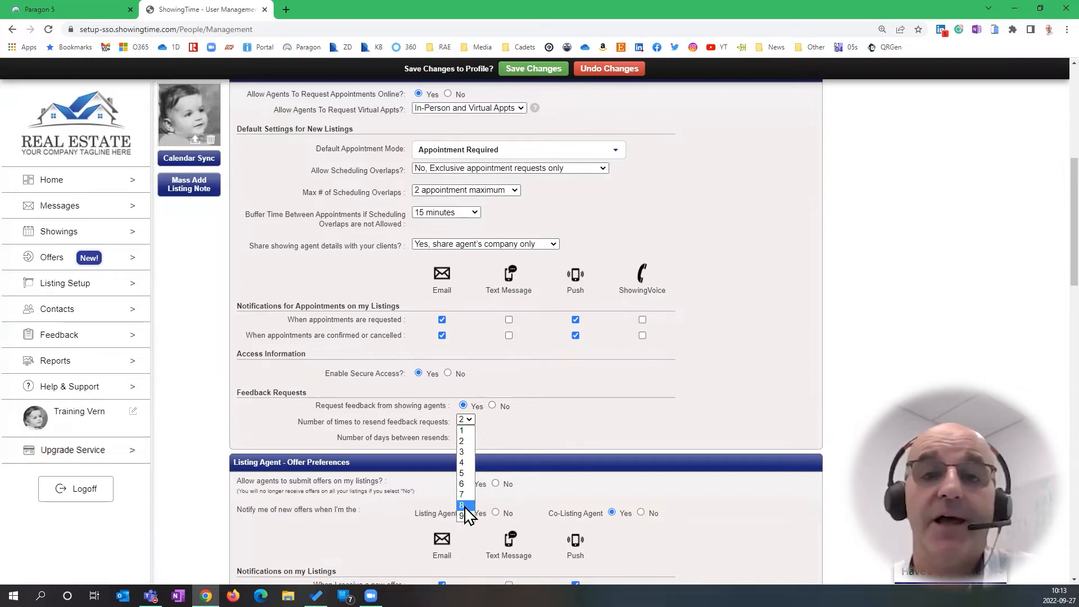
left_click(465, 451)
left_click(469, 436)
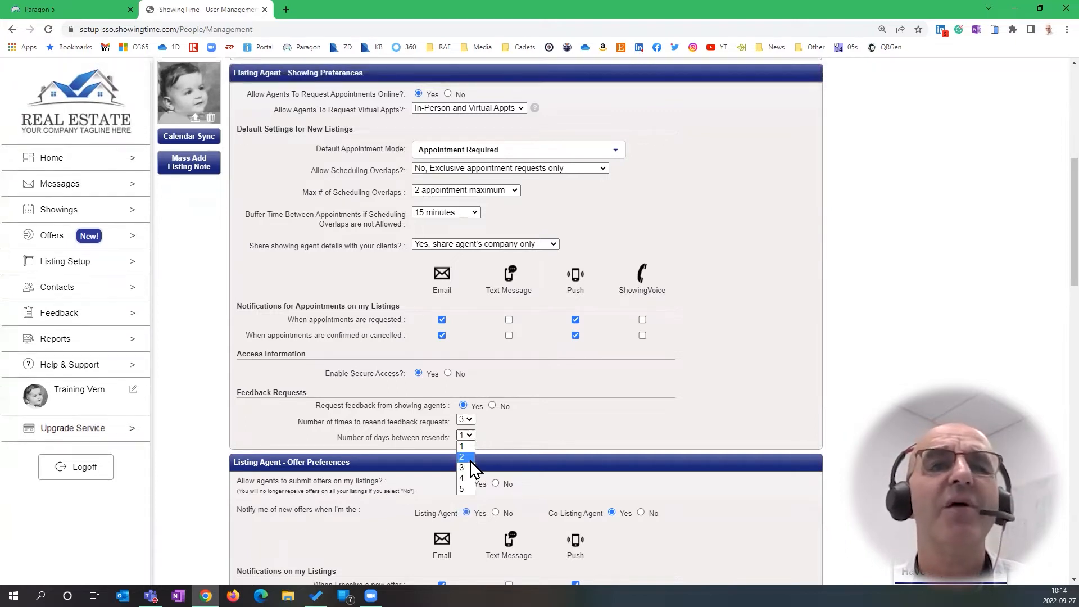
left_click(463, 447)
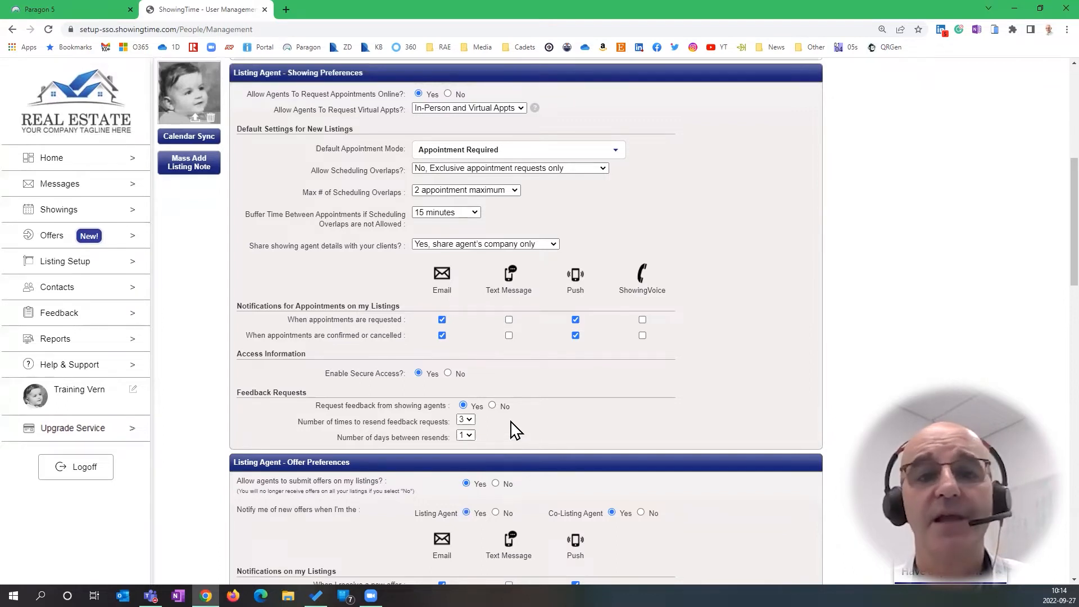
In Listing Agent offer preferences, keep new-offer notifications on and leave the 'Also send New Offers to' field empty
scroll(574, 411, "down", 1)
scroll(574, 419, "down", 2)
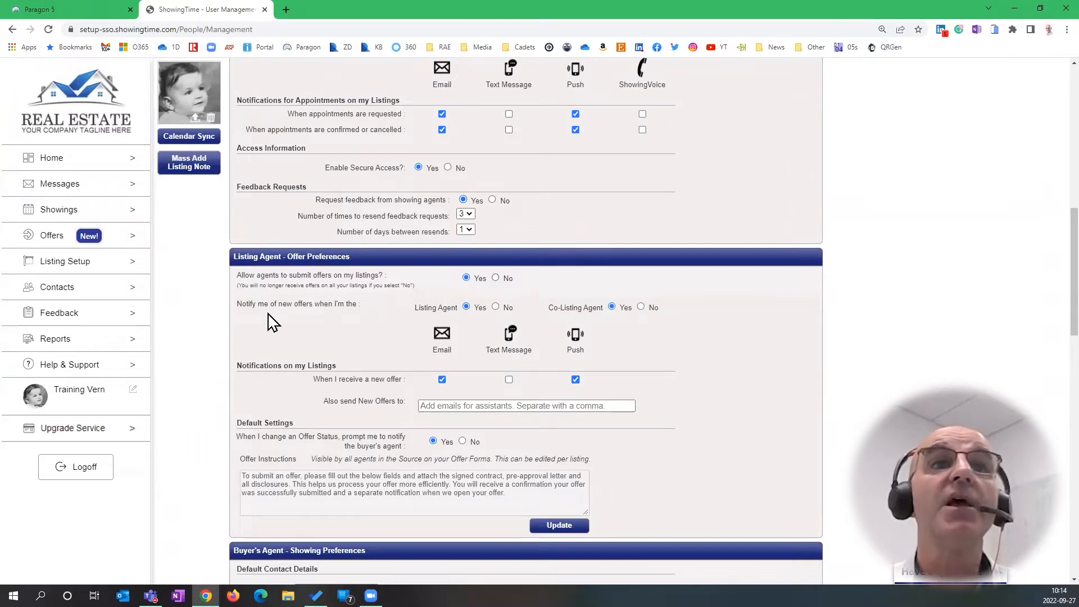
left_click(466, 308)
left_click(612, 308)
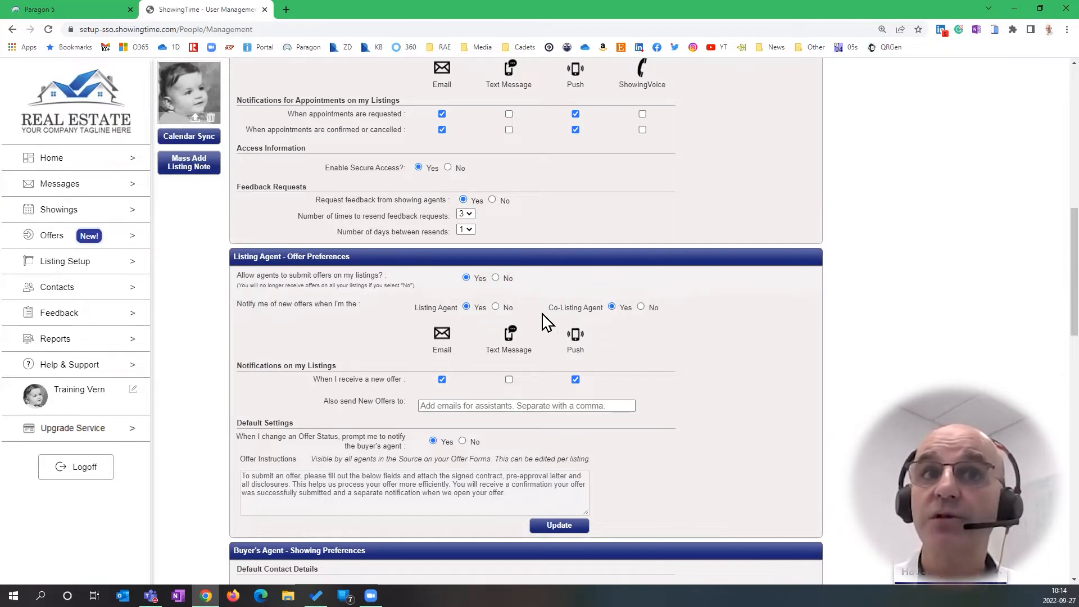
left_click(581, 310)
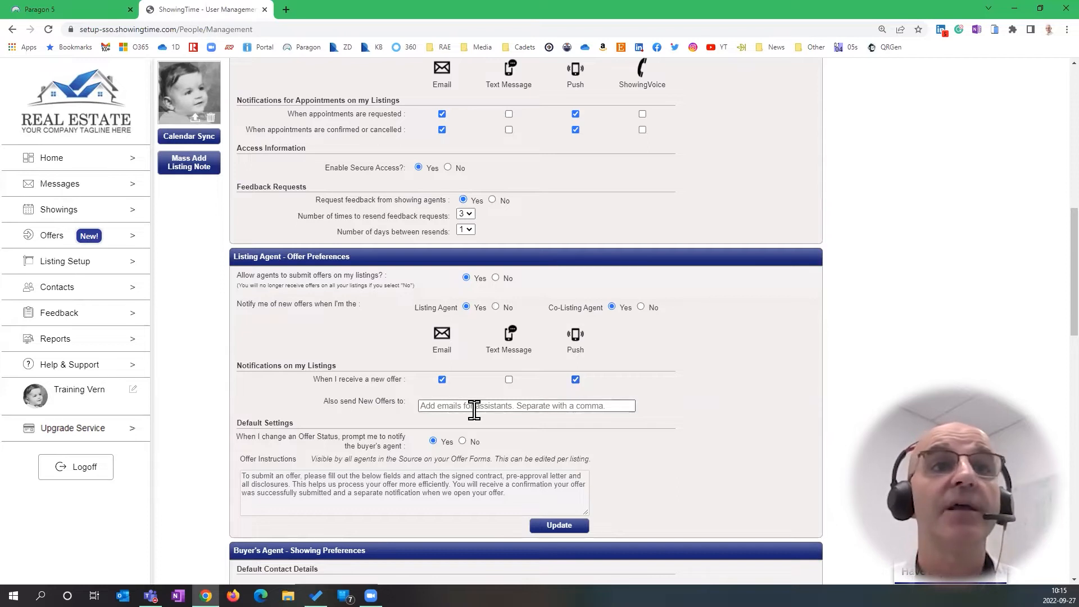
left_click(447, 406)
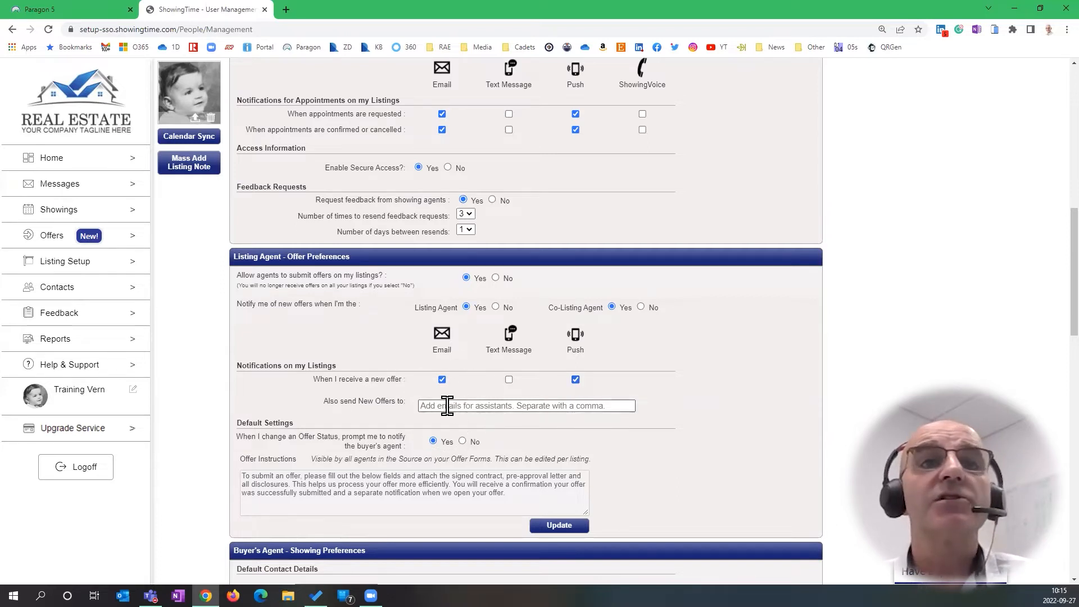
left_click(648, 384)
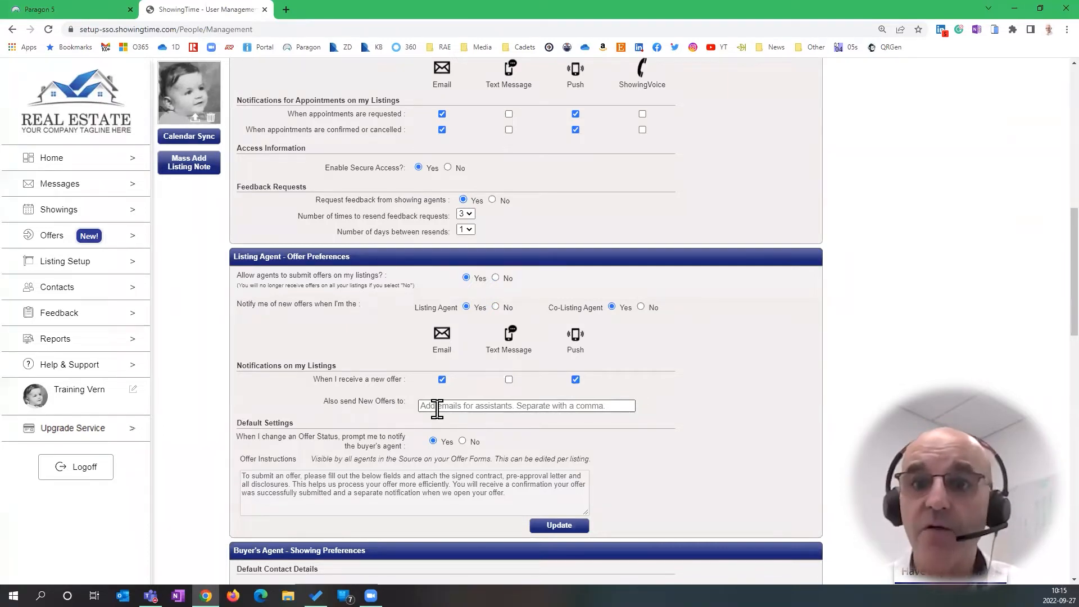
key("ctrl")
key("ctrl")
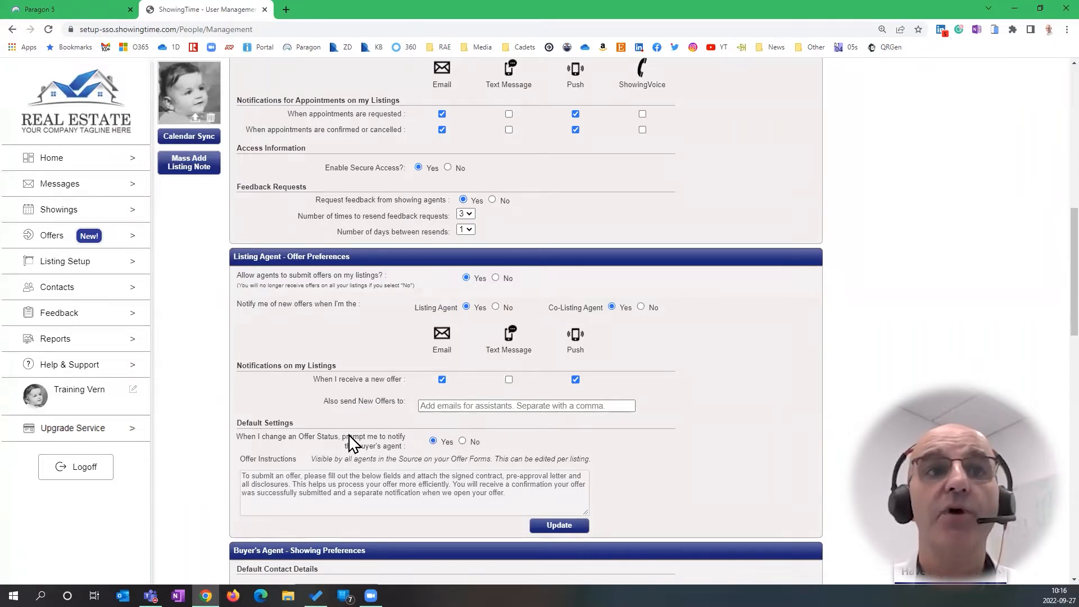
left_click(463, 442)
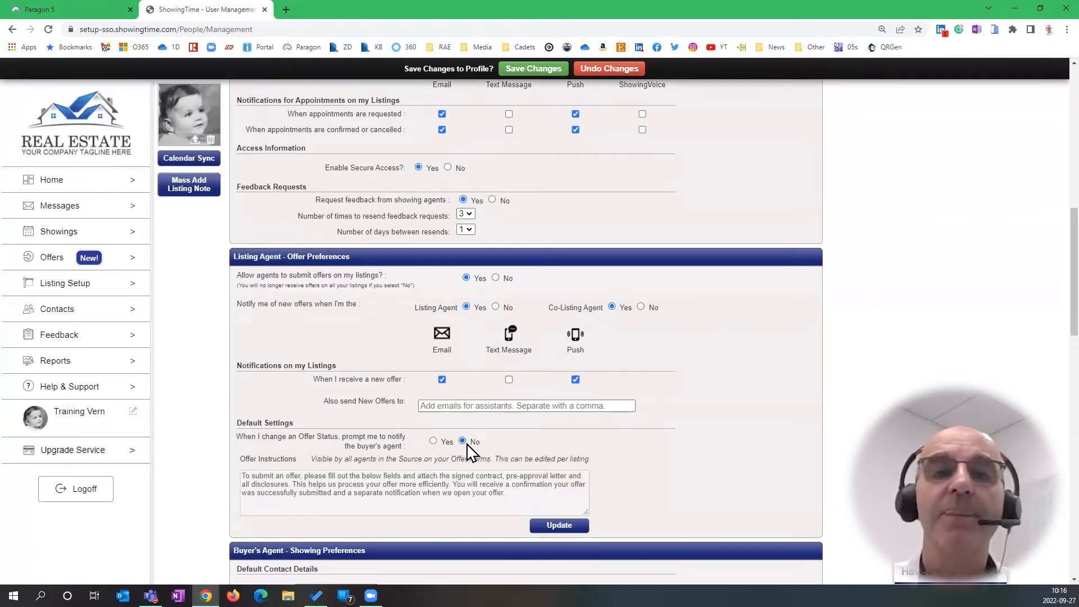
left_click(434, 442)
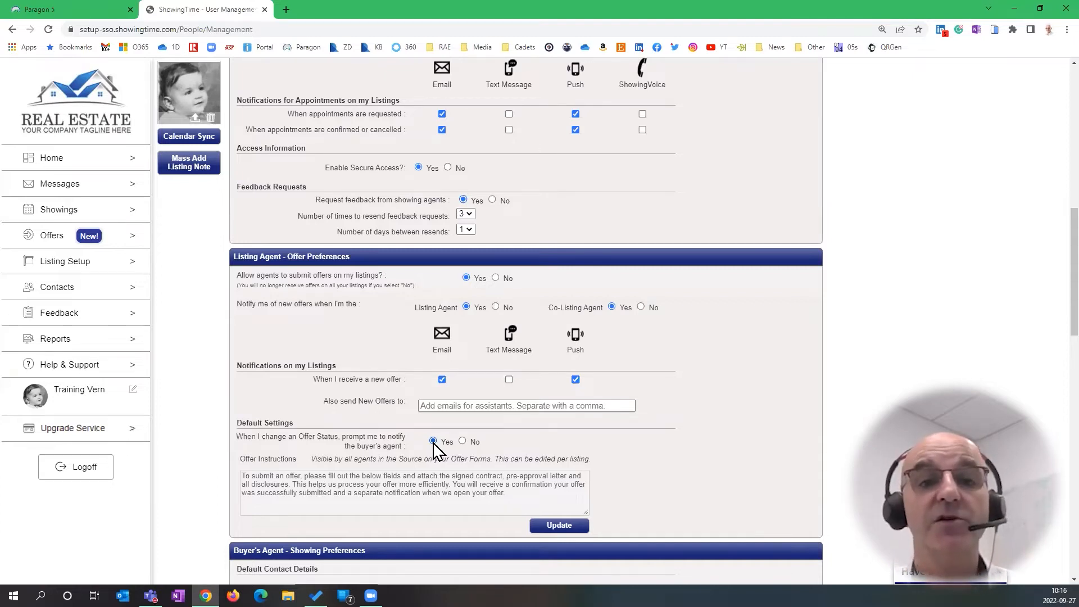
left_click(433, 442)
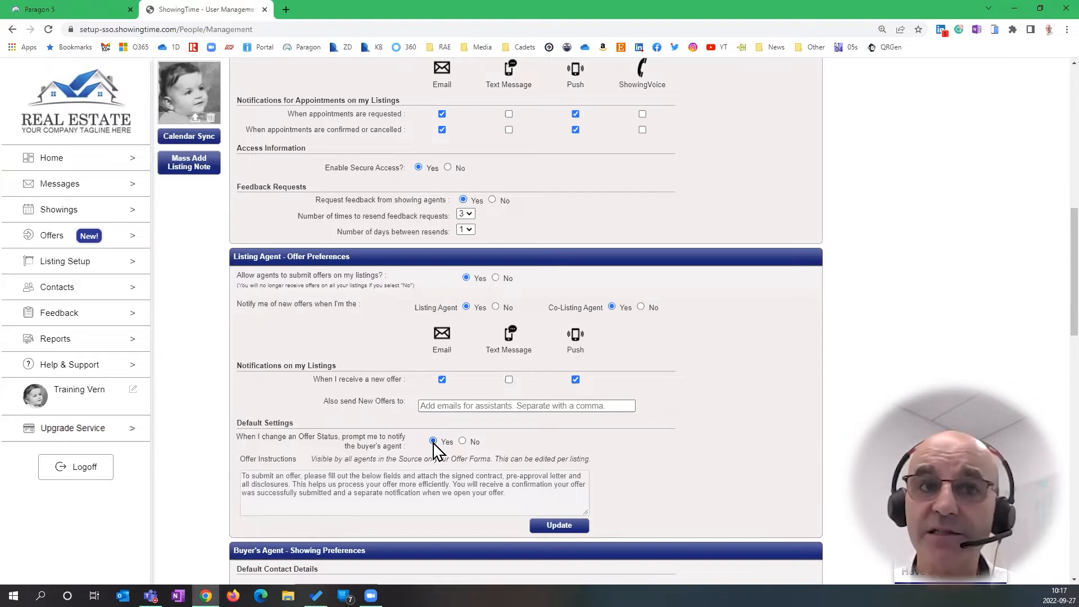
left_click(407, 479)
left_click_drag(513, 500, 238, 475)
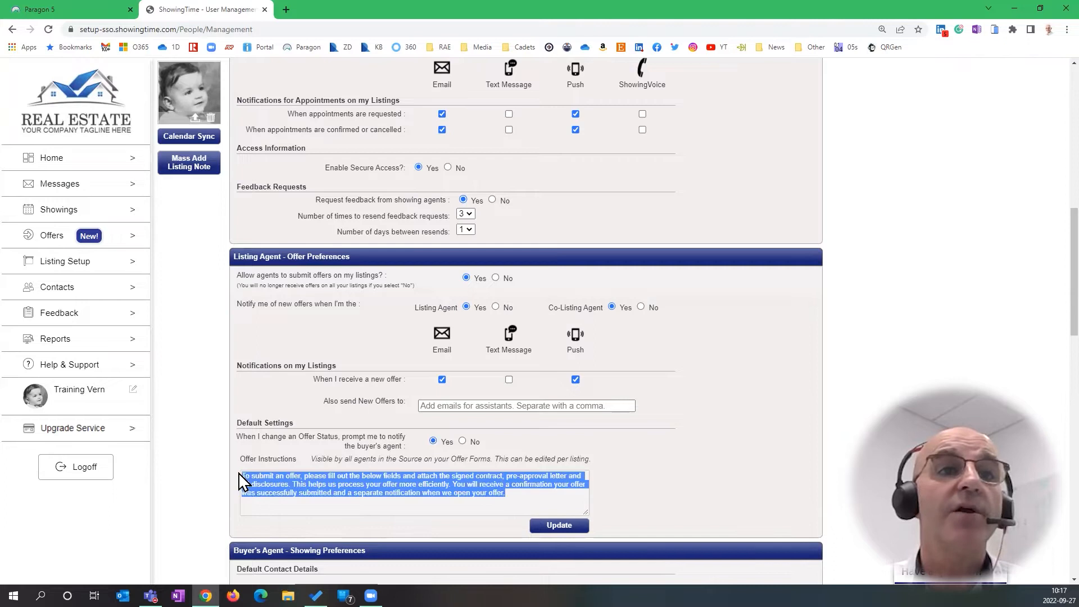
left_click(659, 458)
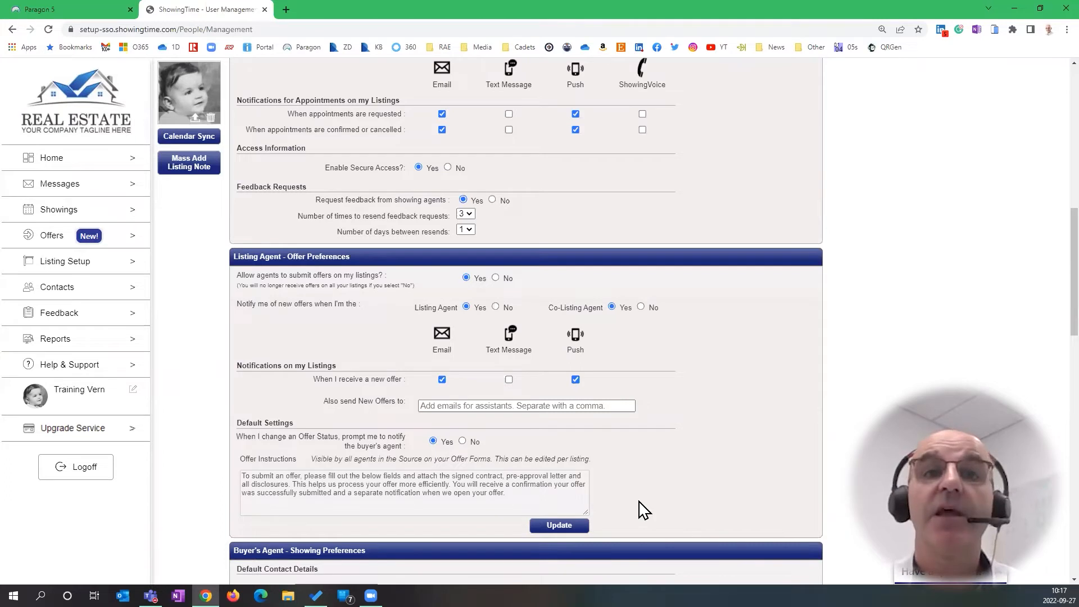
left_click(517, 494)
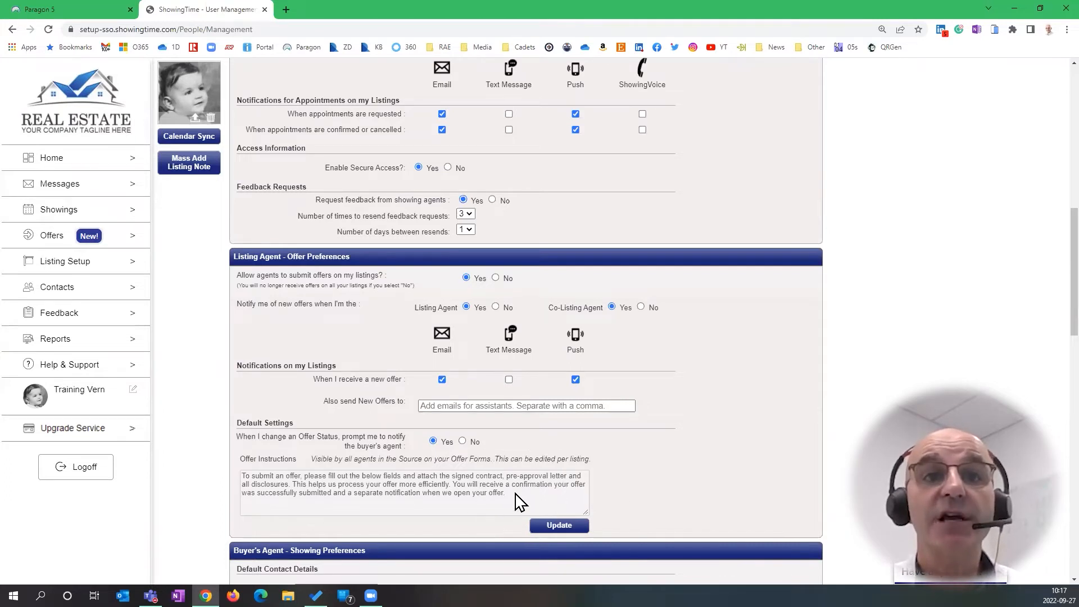
key("ctrl+a")
Review the default offer instructions, close the Update dialog unchanged, and move to Buyer's Agent showing preferences
left_click(564, 523)
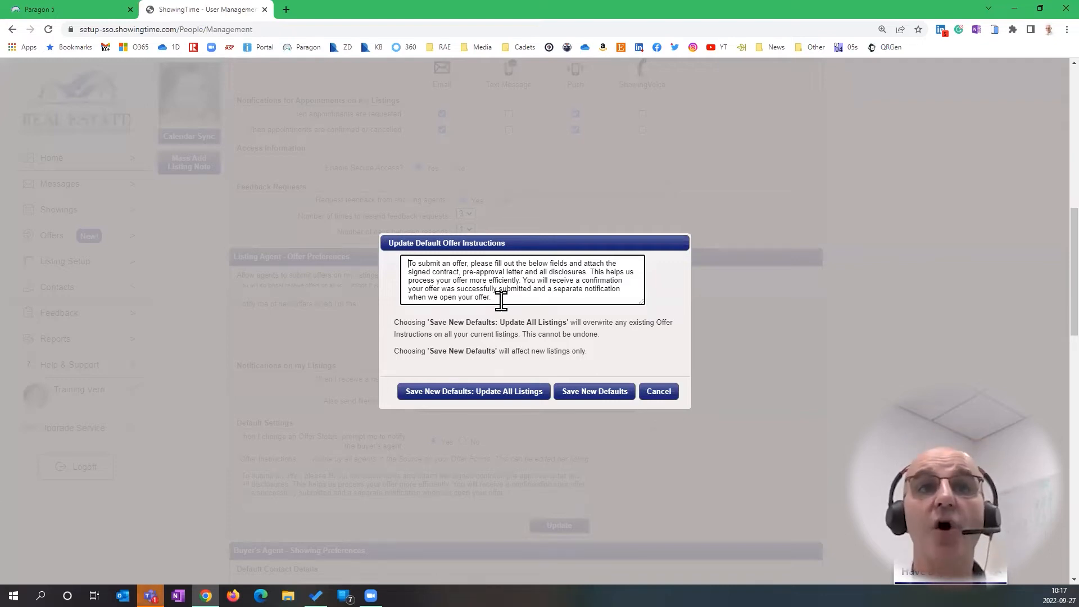
left_click_drag(489, 297, 402, 269)
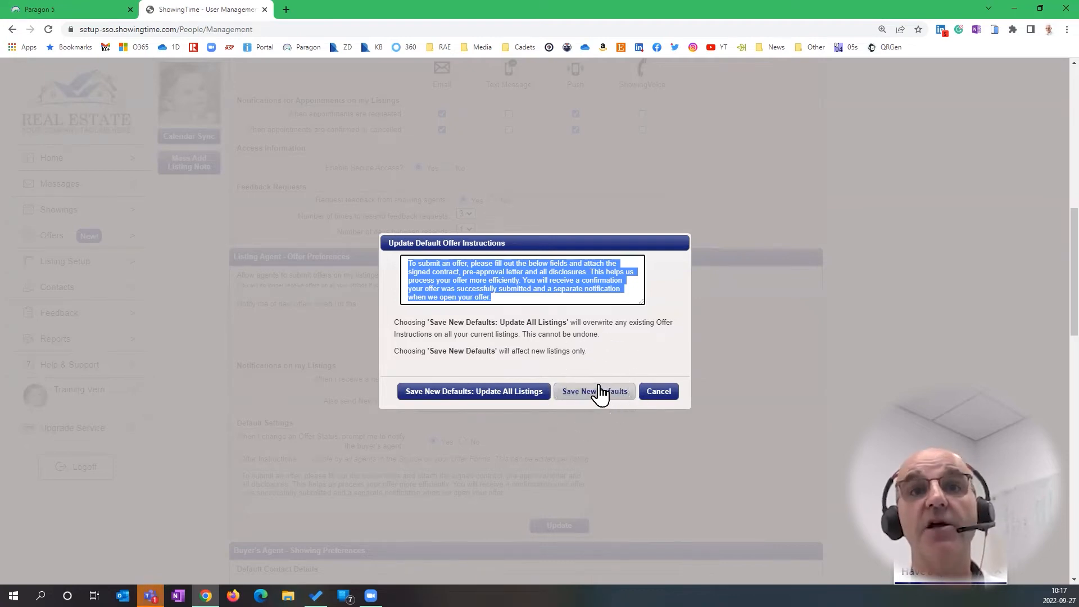
left_click(506, 300)
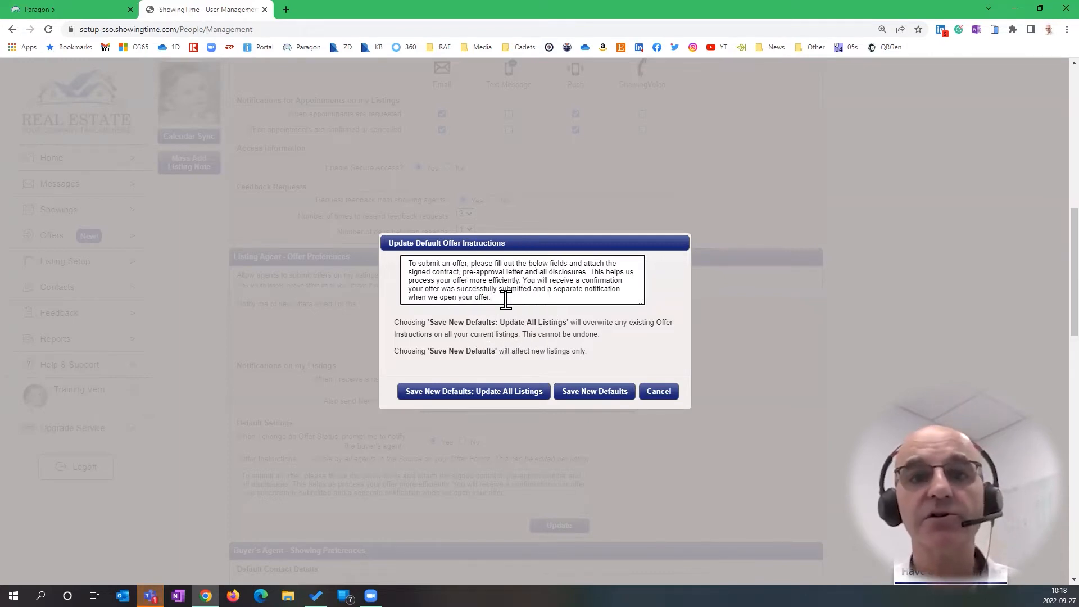
left_click(668, 400)
scroll(753, 386, "down", 1)
scroll(753, 387, "down", 7)
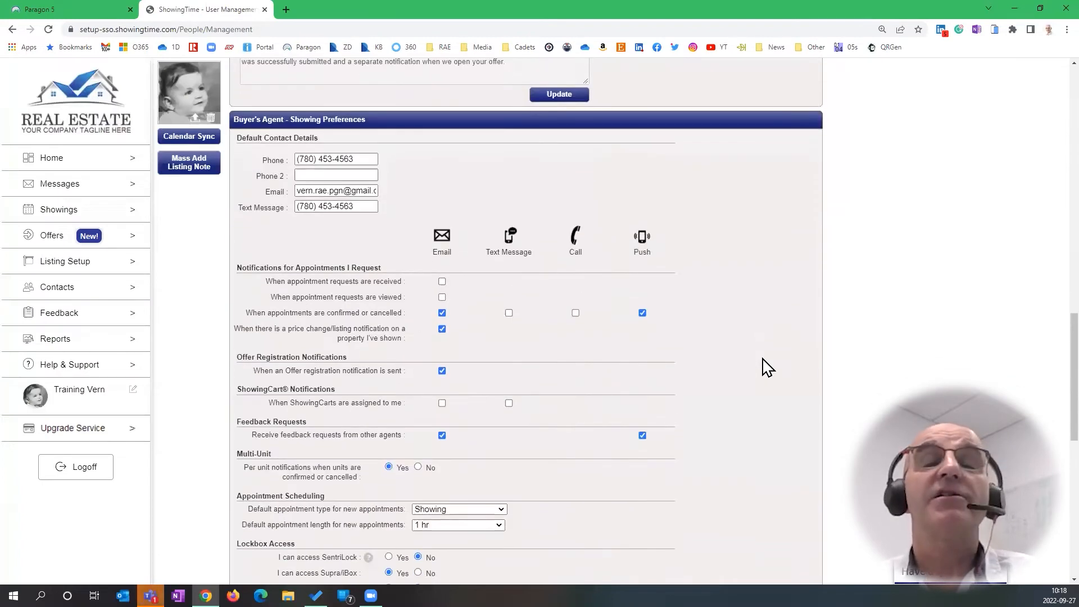
scroll(767, 367, "down", 1)
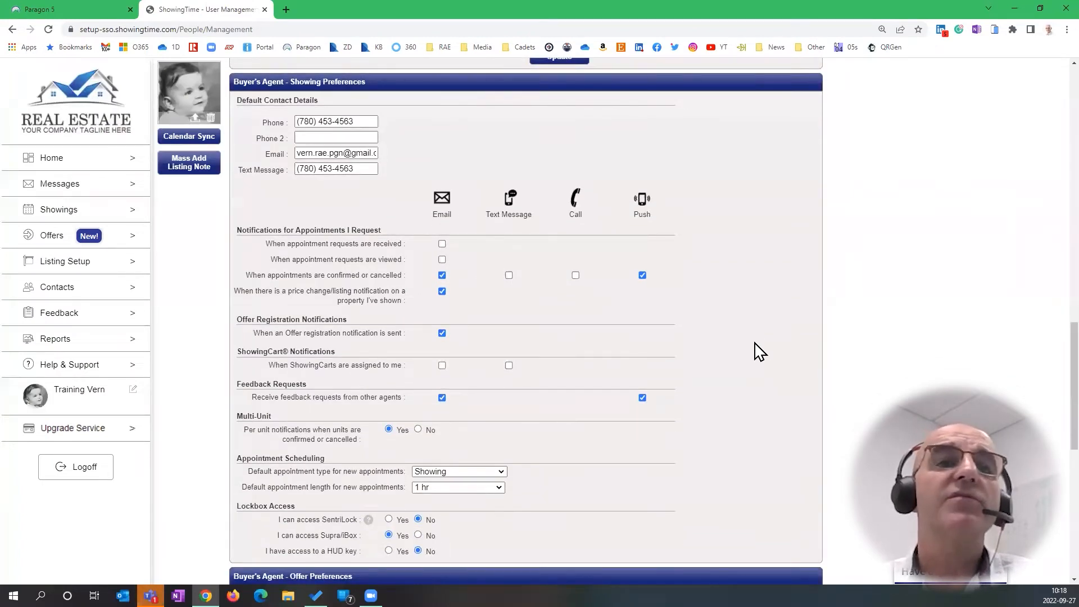
scroll(760, 351, "up", 1)
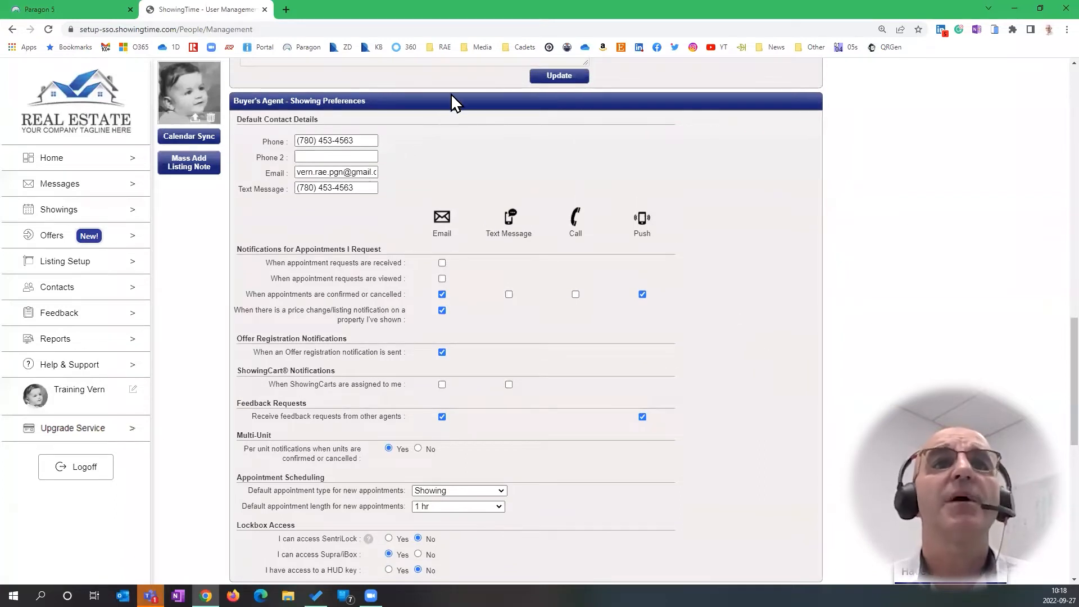
left_click(442, 263)
left_click(442, 278)
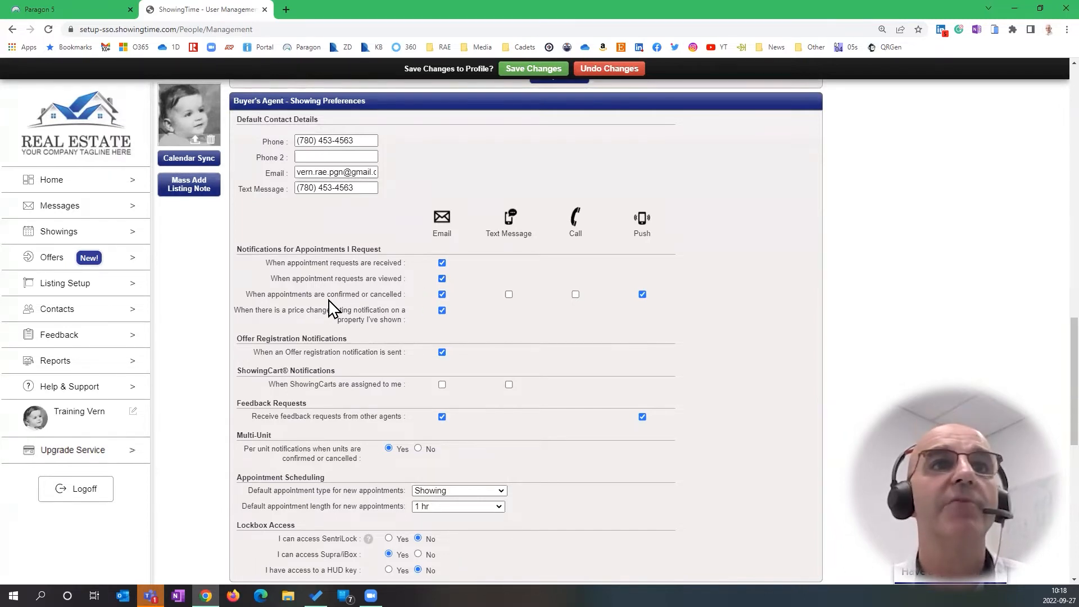
left_click(443, 279)
left_click(442, 263)
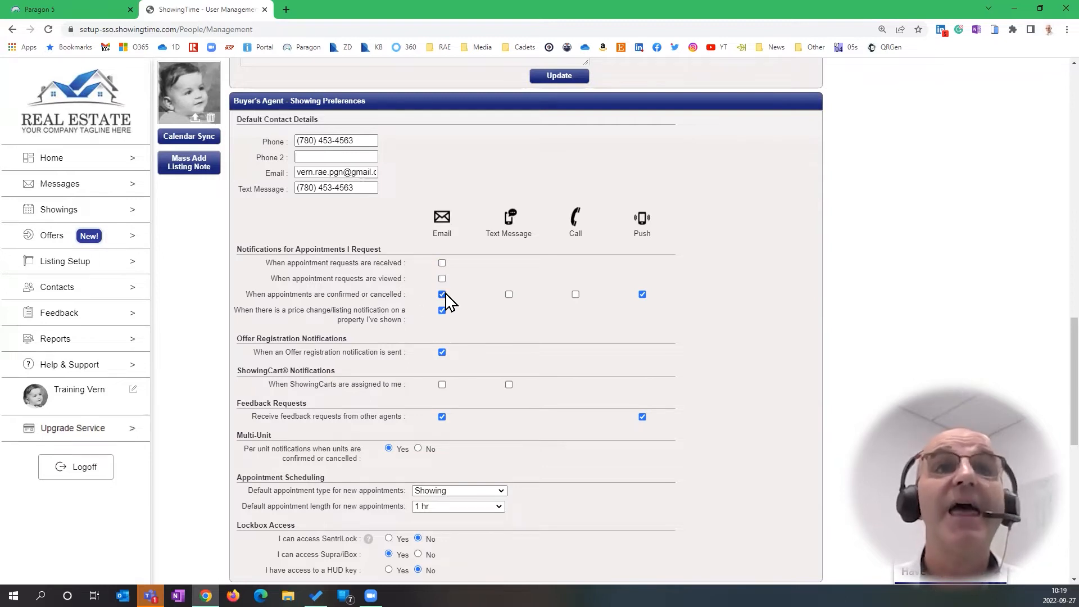
key("ctrl")
key("ctrl")
key("ctrl")
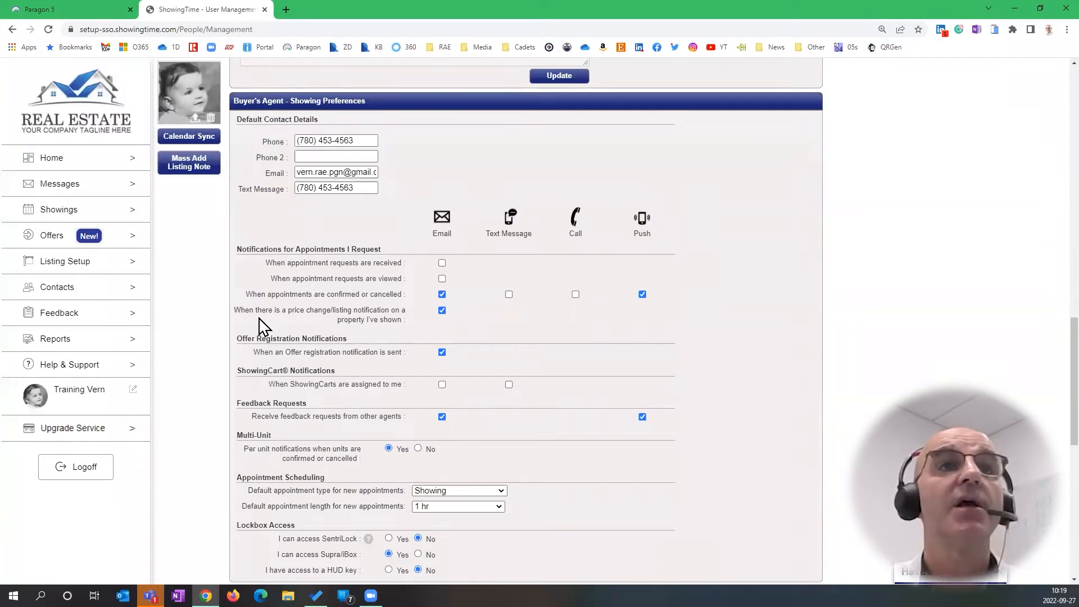
Uncheck Email for price change/listing notifications on properties I've shown
left_click(443, 311)
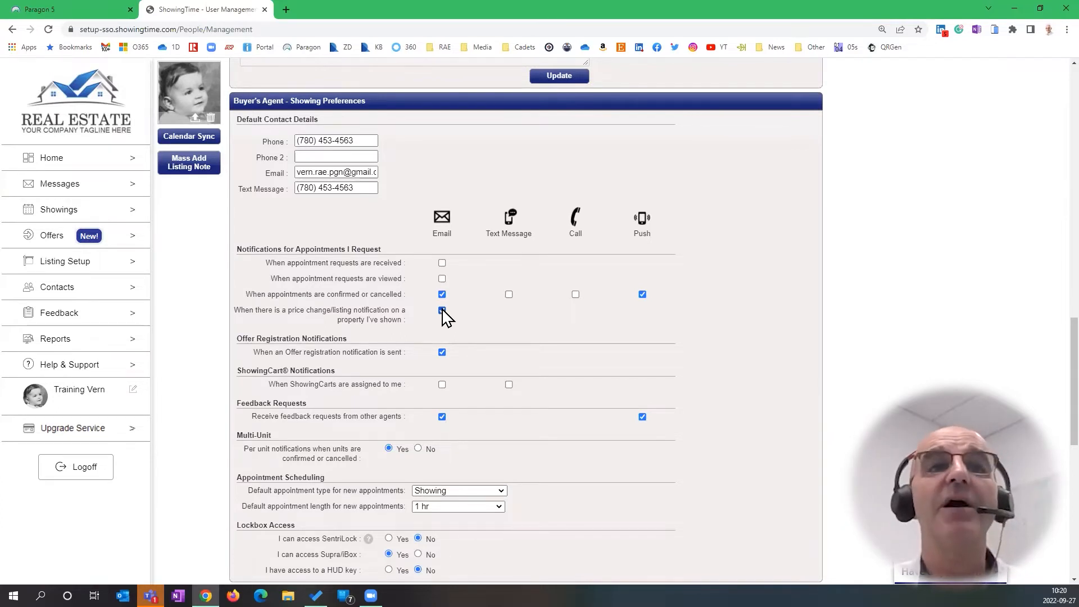
left_click(442, 310)
key("ctrl")
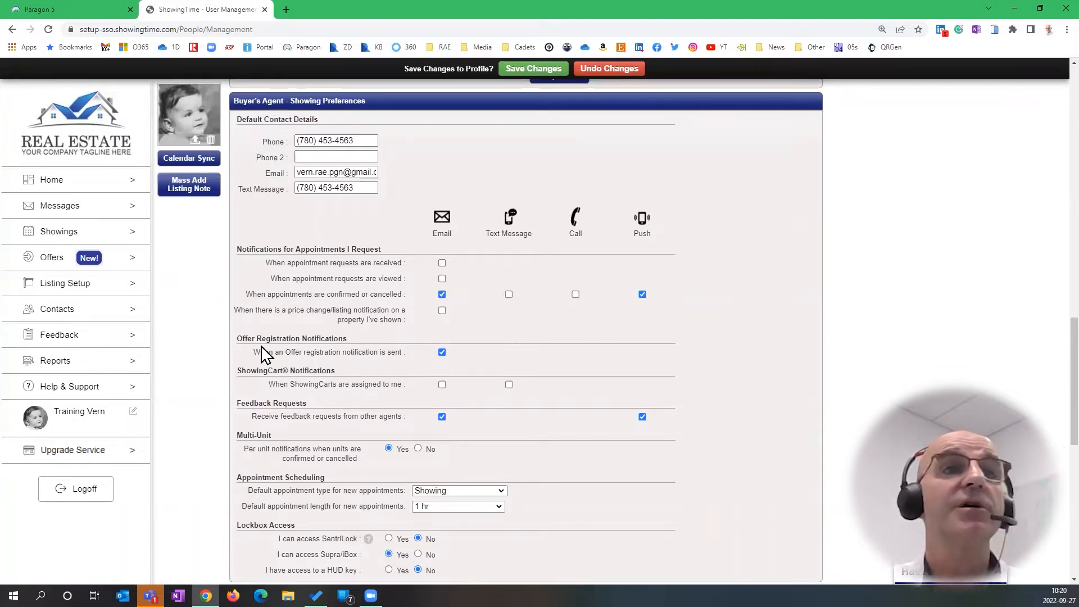
key("ctrl")
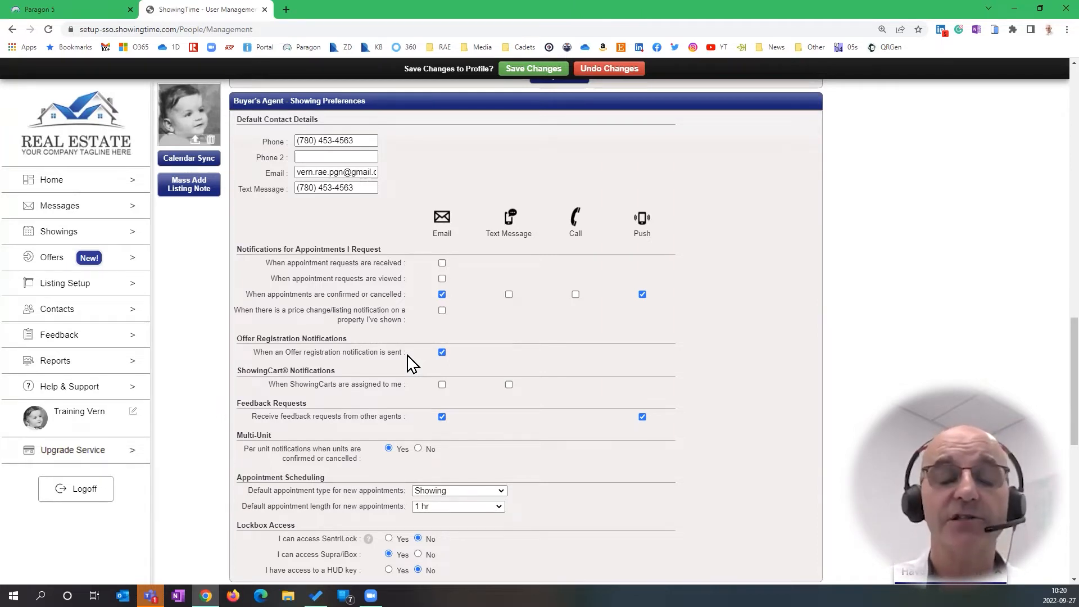
left_click(442, 352)
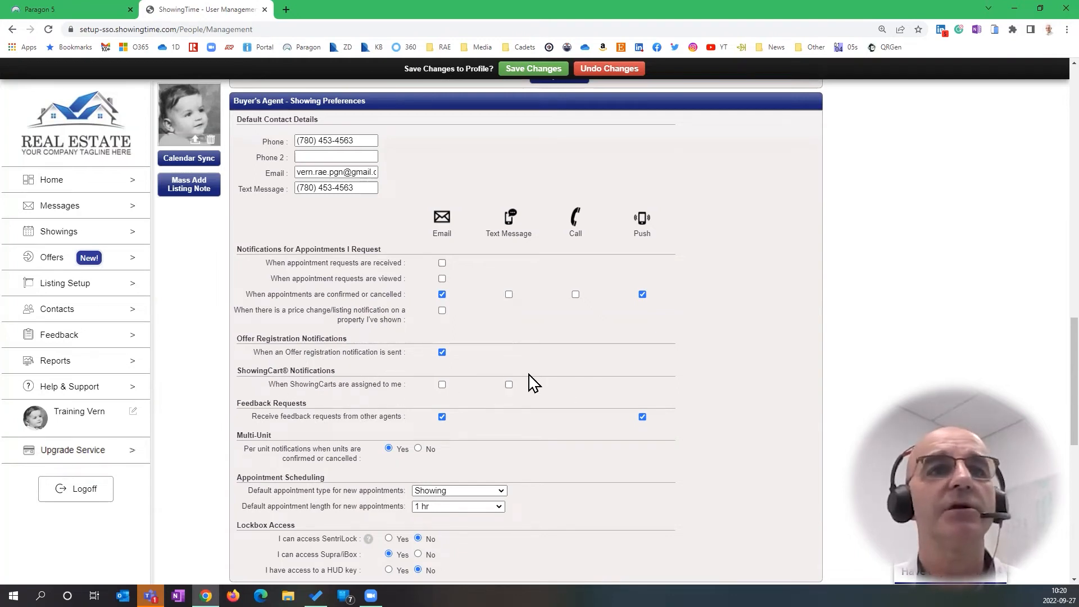
scroll(556, 381, "down", 1)
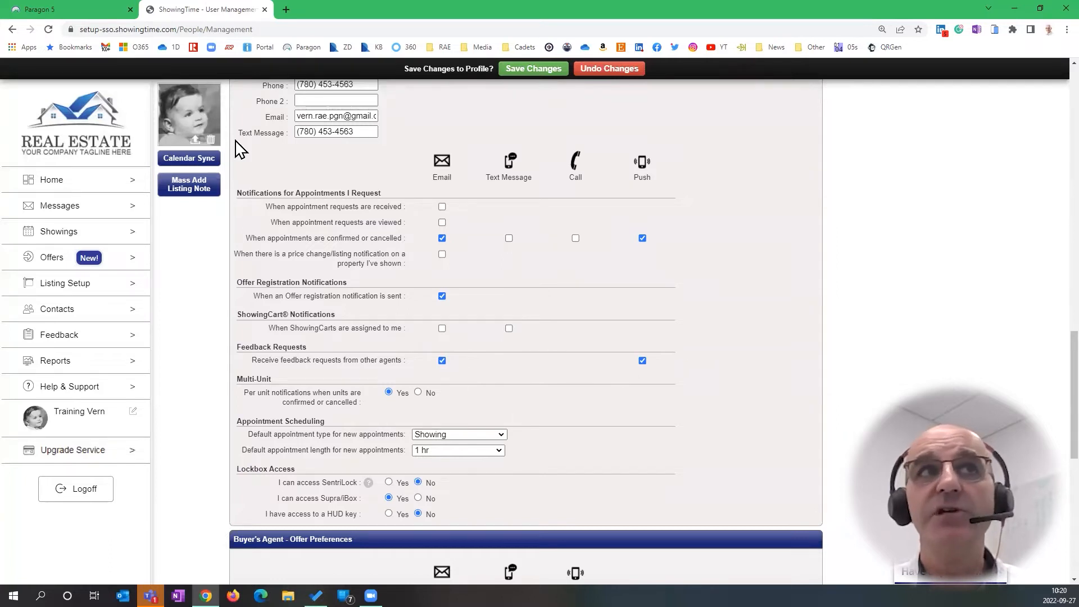
left_click(69, 10)
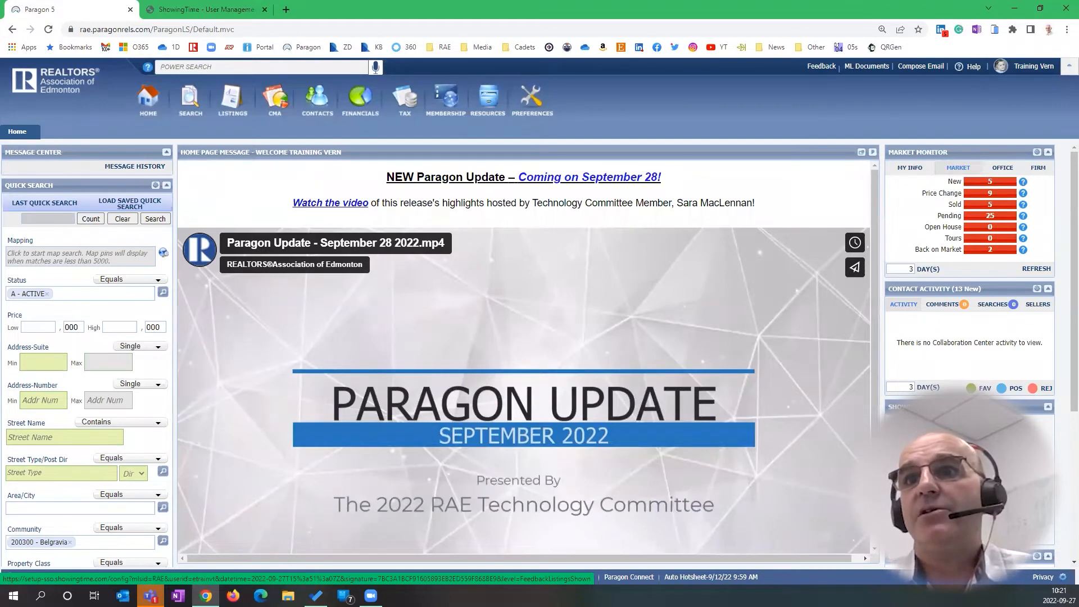
left_click(211, 10)
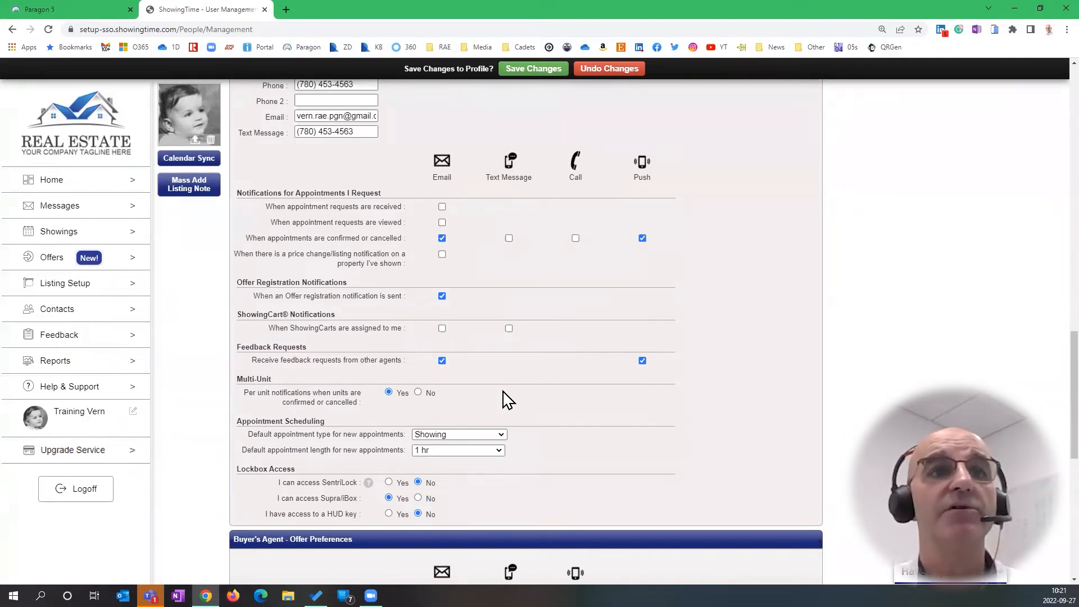
scroll(503, 400, "down", 1)
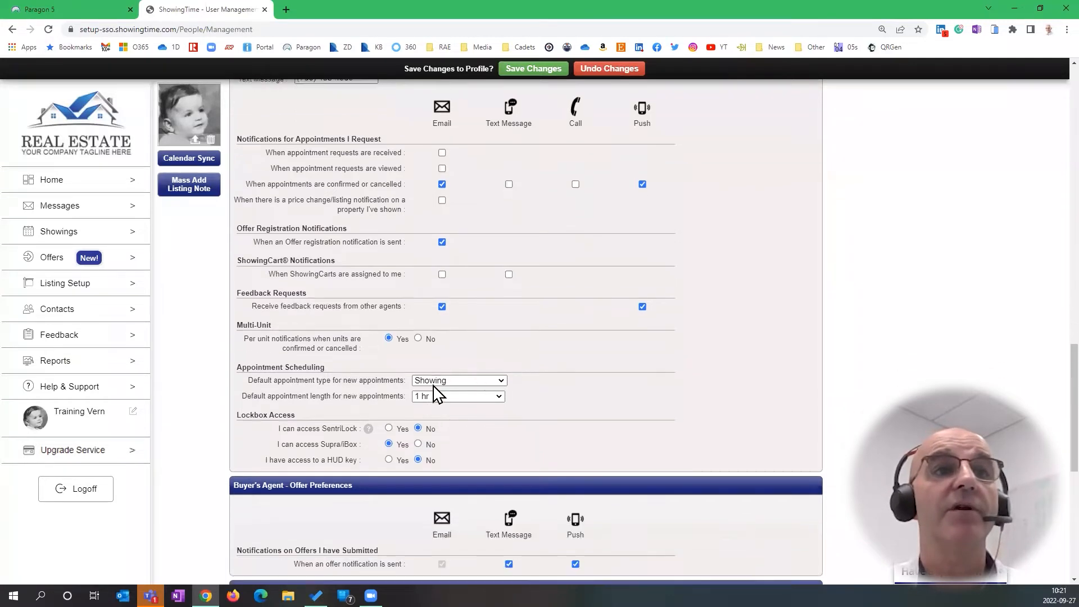
left_click(499, 379)
left_click(516, 399)
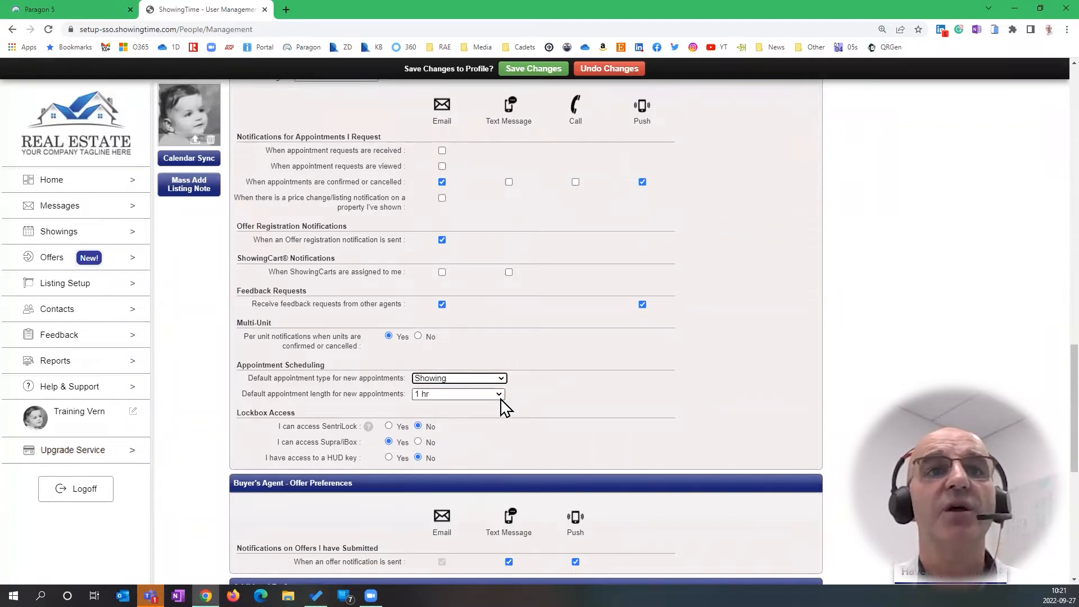
left_click(499, 394)
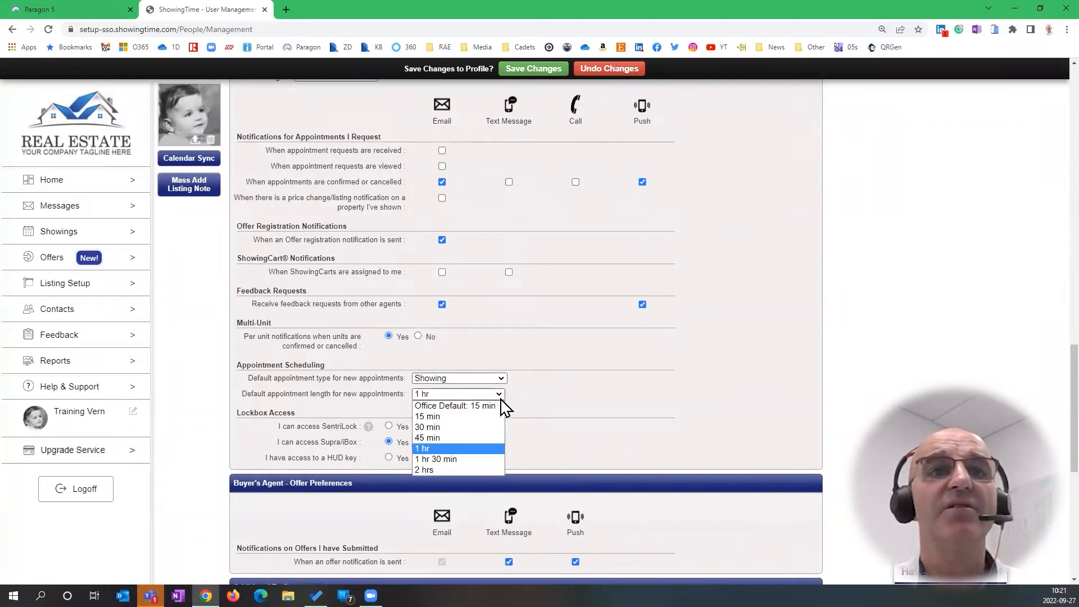
left_click(479, 449)
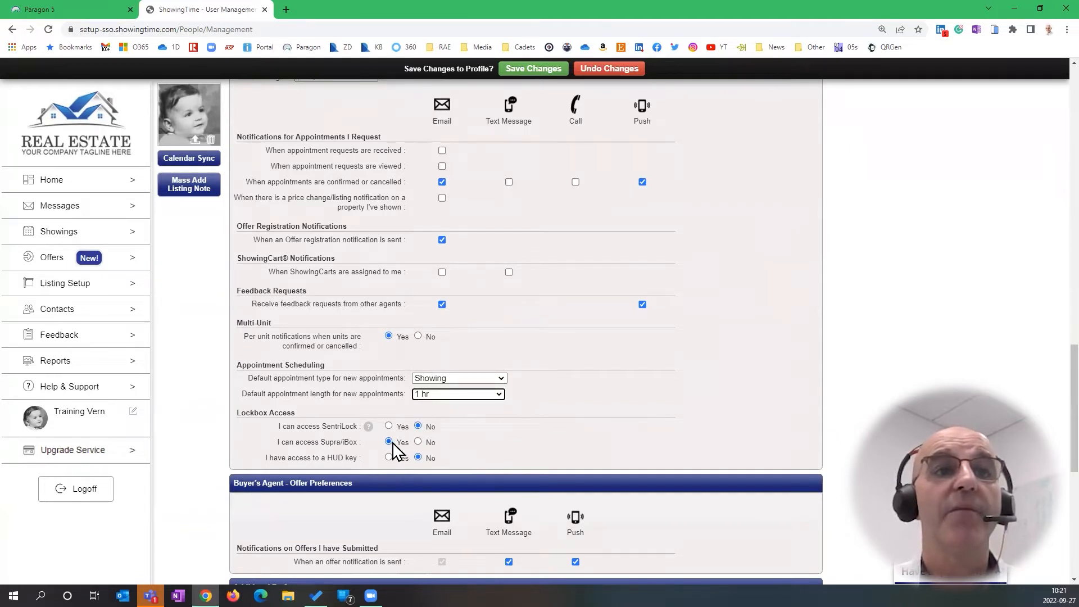
scroll(387, 443, "down", 2)
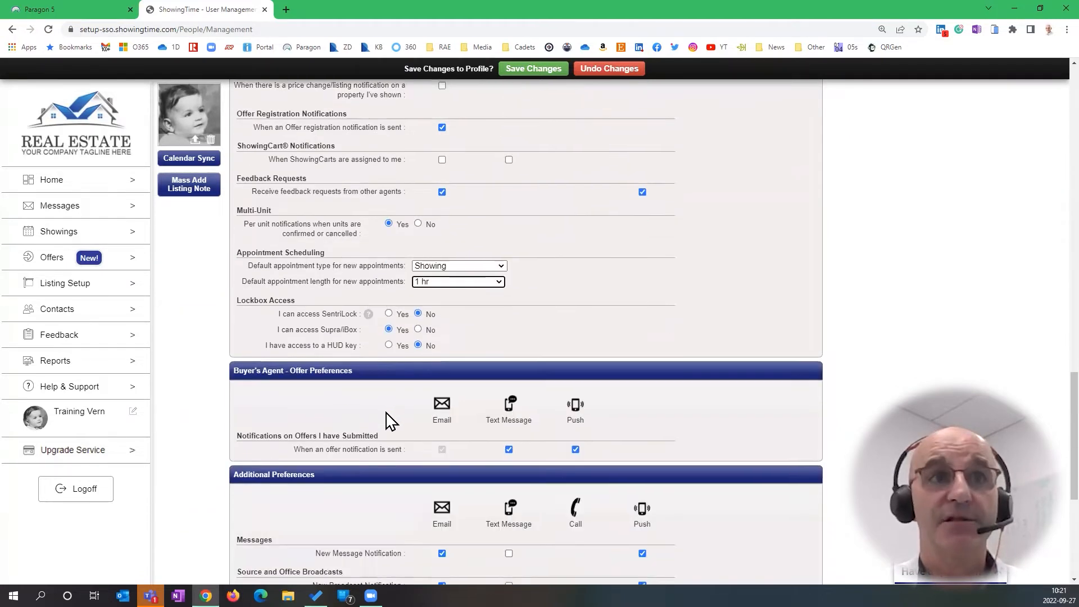
left_click(386, 412)
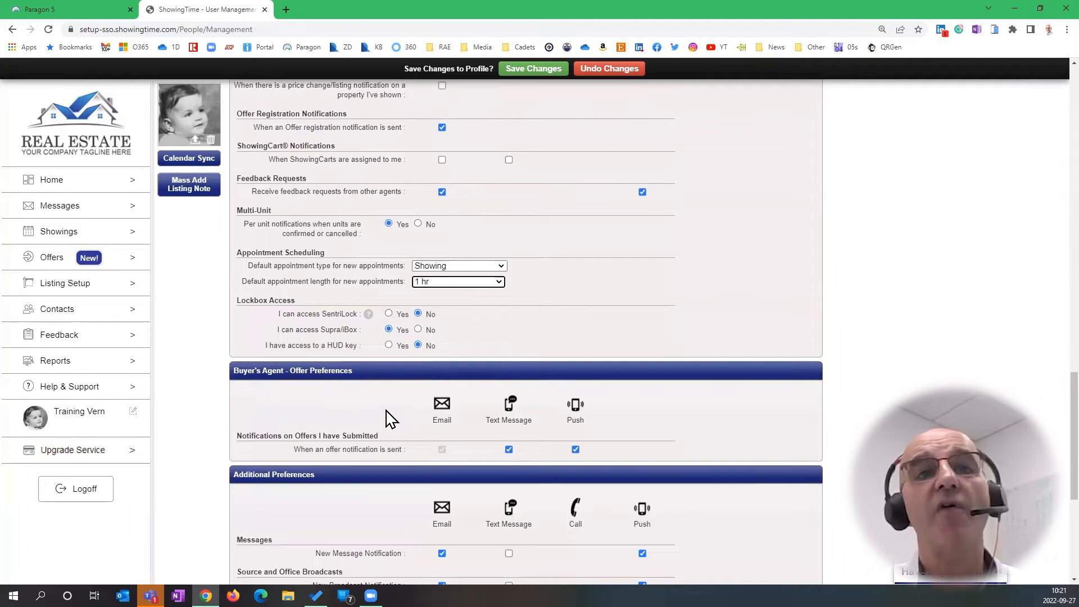
scroll(386, 413, "down", 2)
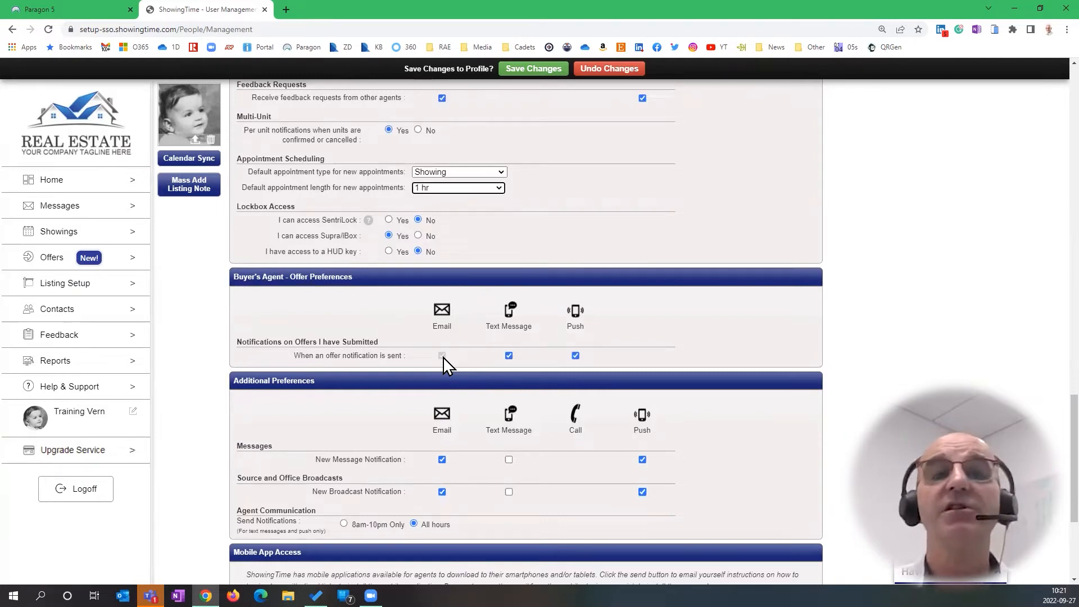
Uncheck Text Message for 'When an offer notification is sent' on submitted offers
left_click(443, 356)
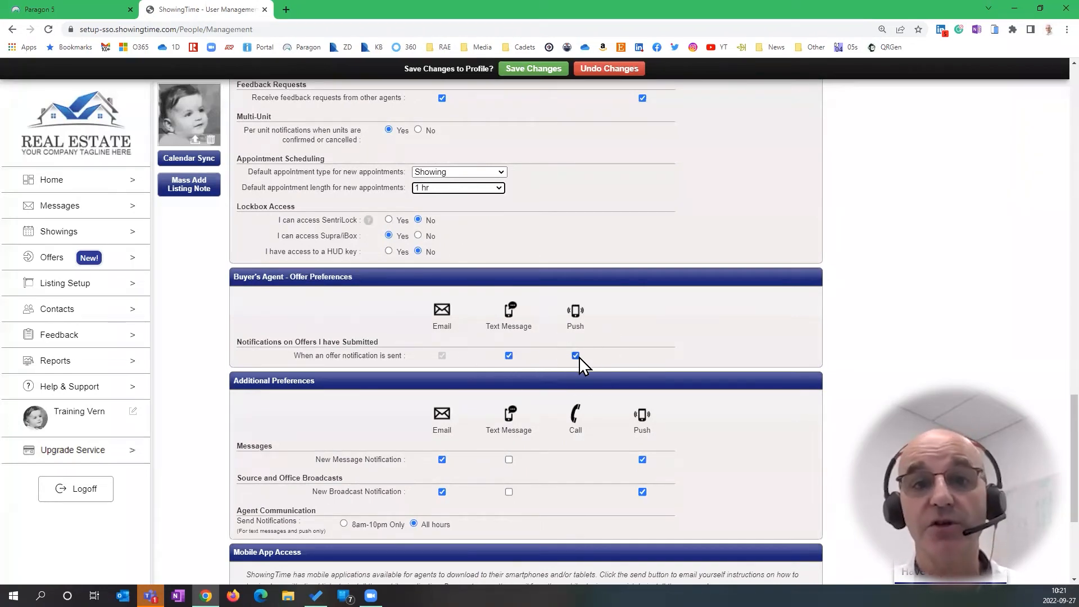
left_click(509, 356)
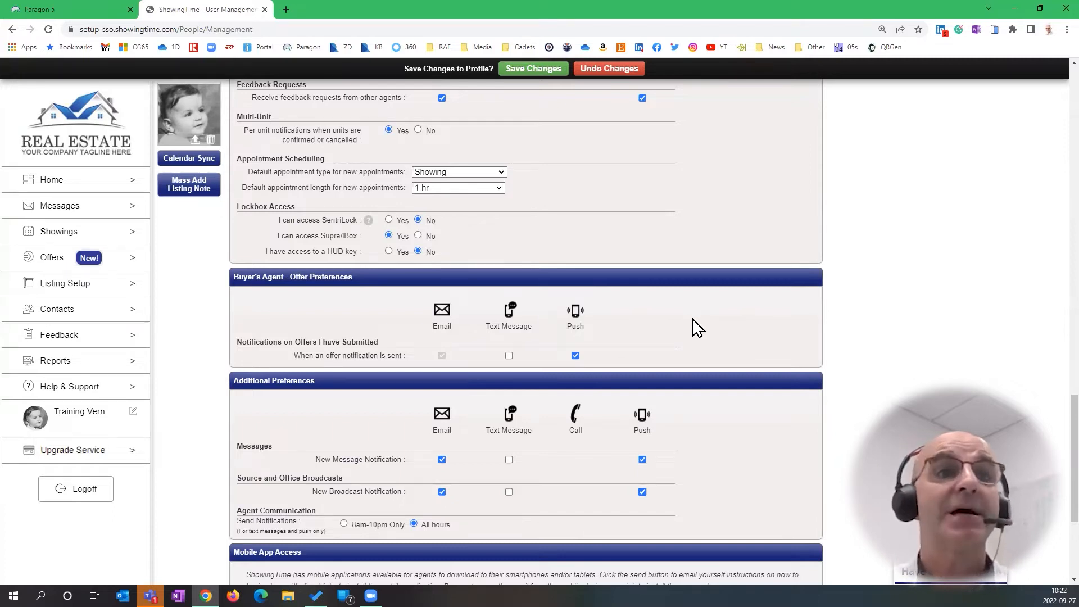
scroll(696, 328, "down", 2)
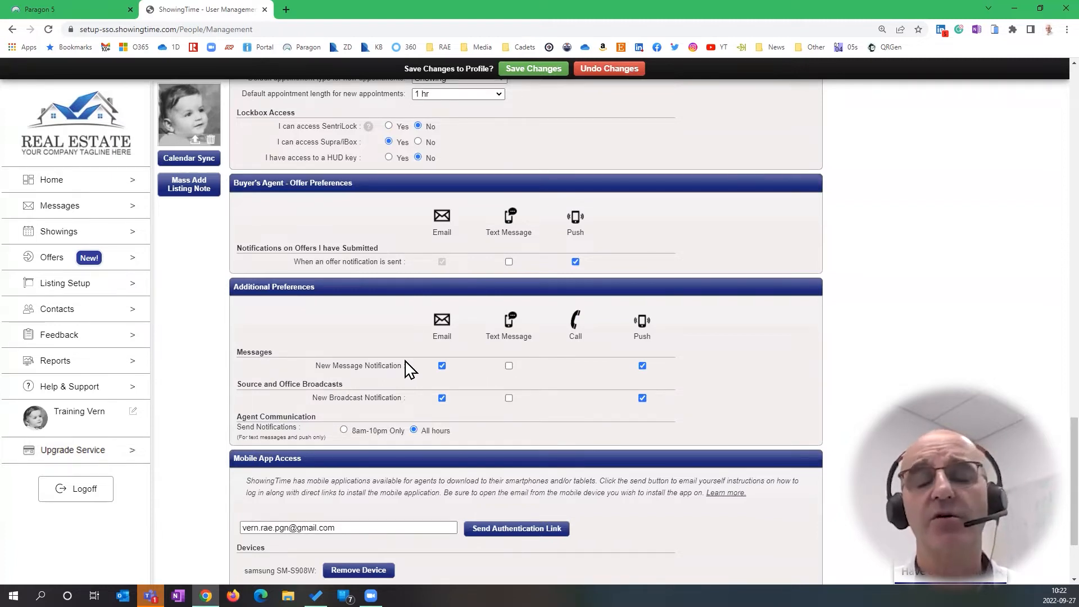
left_click(336, 391)
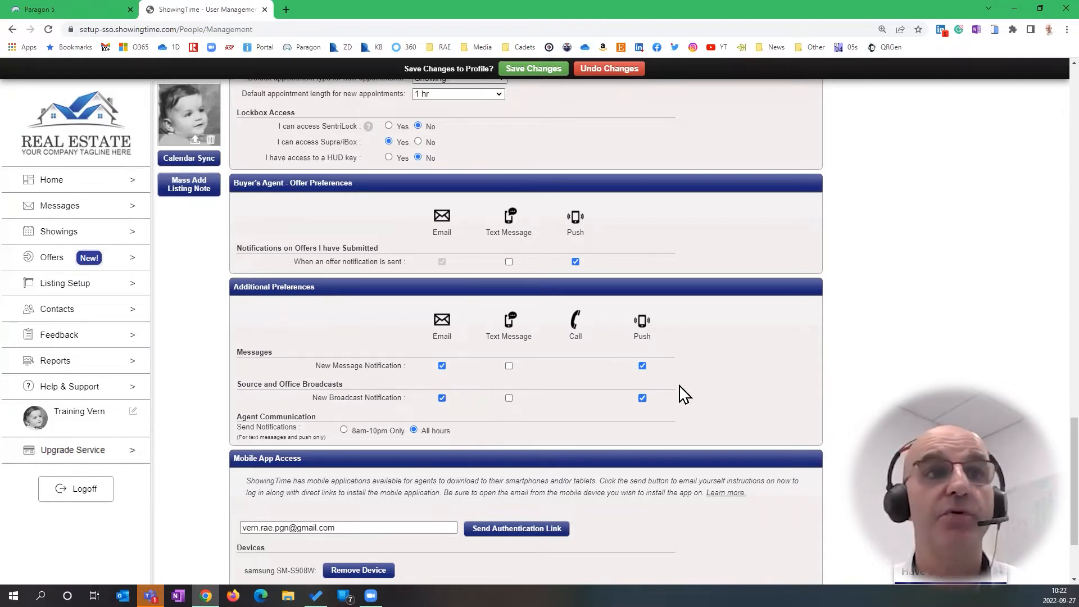
Save the pending notification preference edits from the 'Save Changes to Profile?' bar
scroll(680, 388, "down", 2)
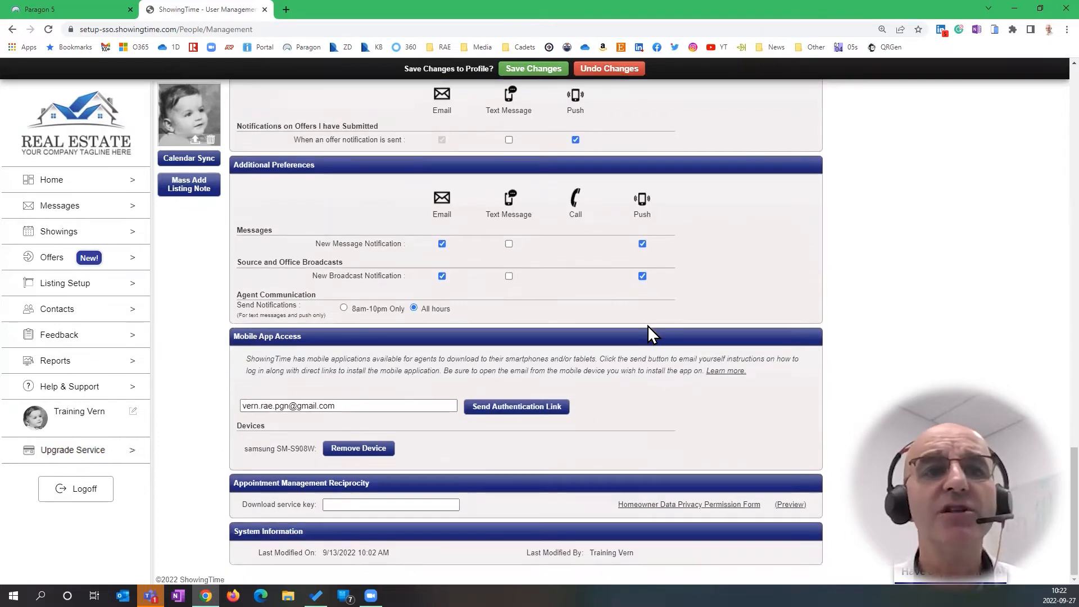
scroll(647, 325, "up", 15)
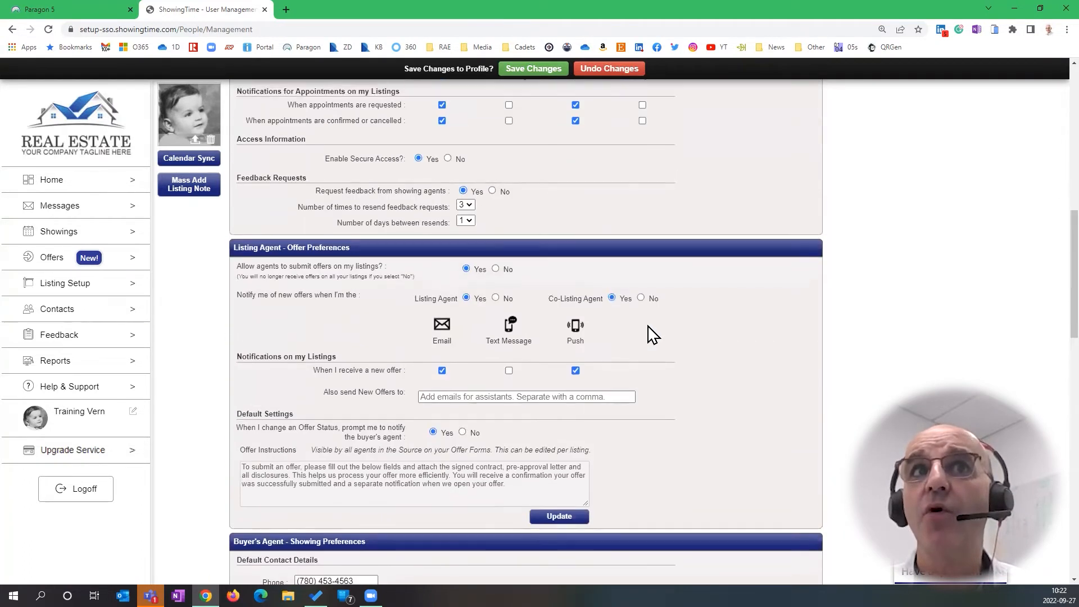
scroll(652, 334, "up", 12)
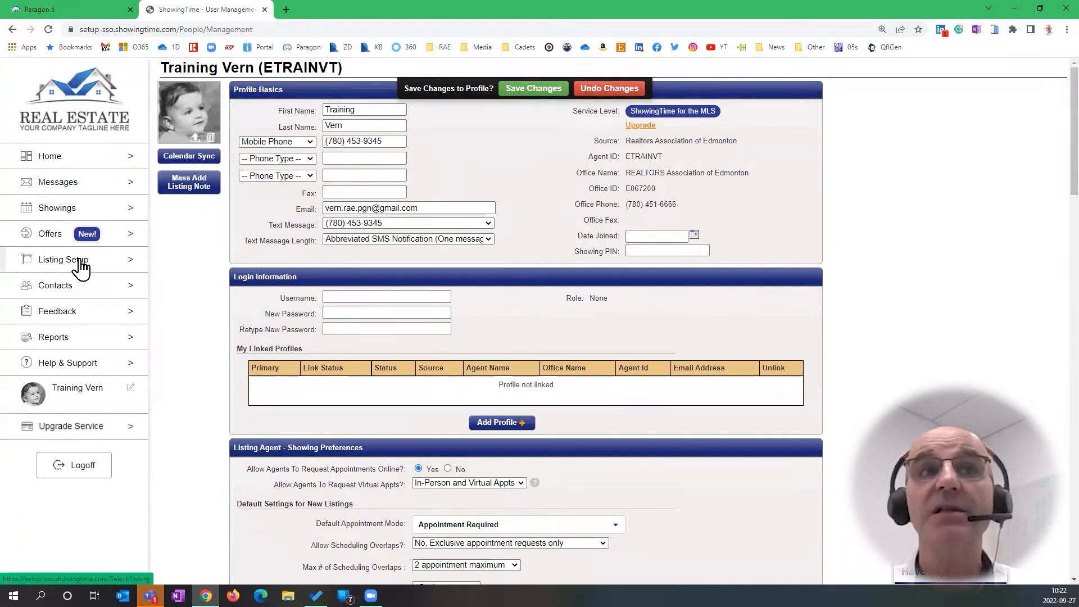
left_click(544, 92)
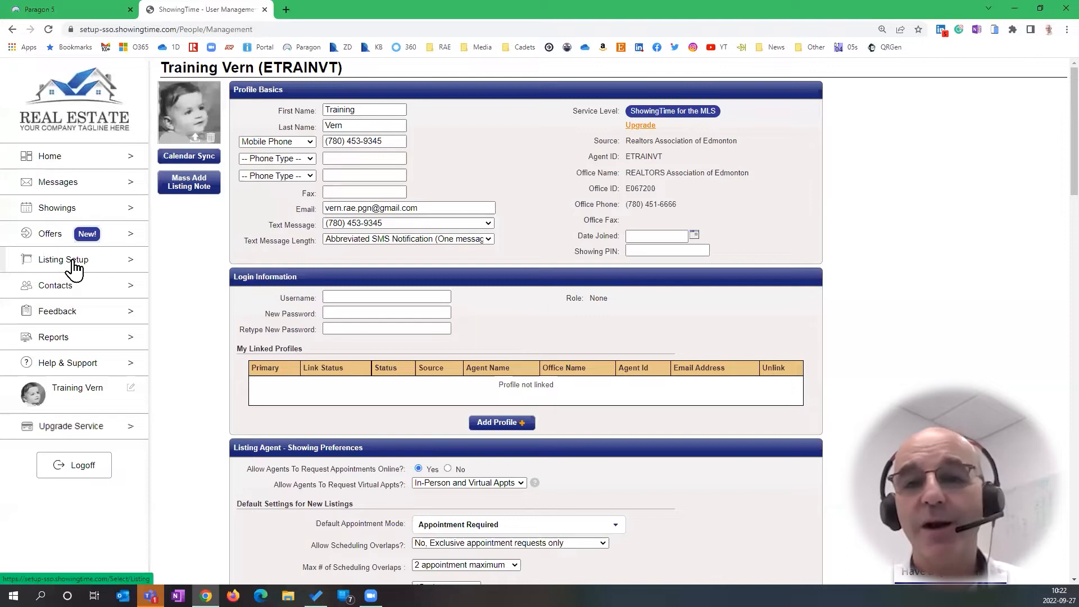
Open the 992 Test Crescent listing from the Listing Setup results
left_click(74, 265)
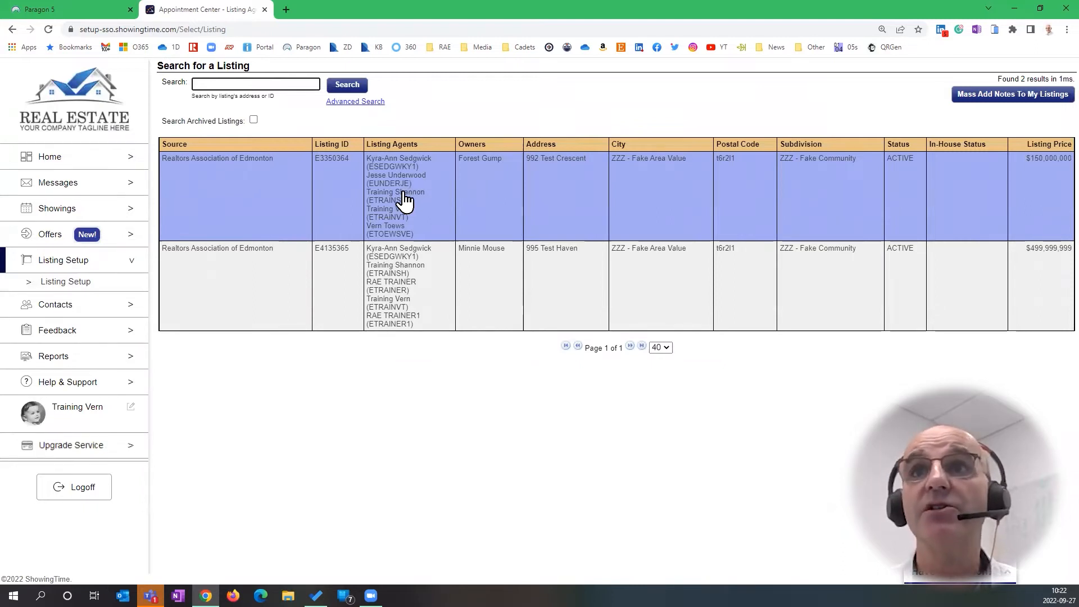
left_click(406, 199)
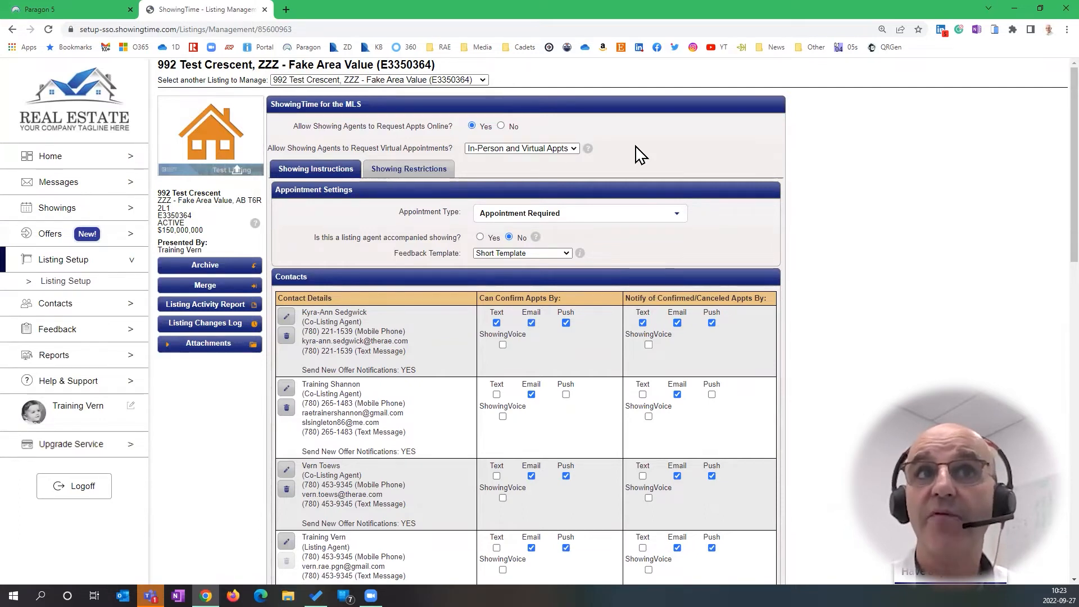
scroll(424, 150, "down", 1)
scroll(333, 148, "up", 1)
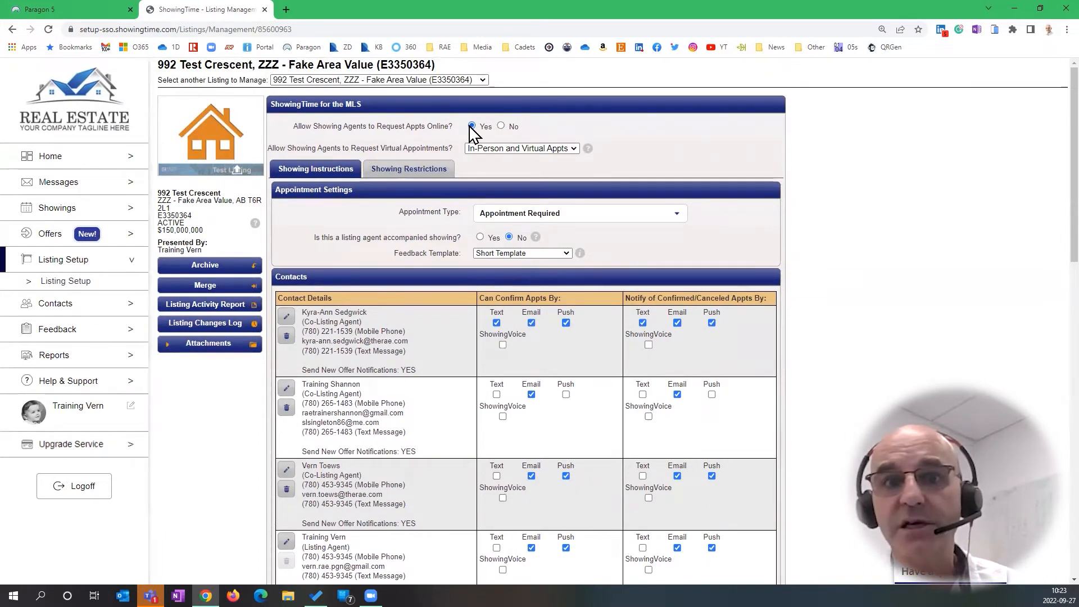
left_click(573, 149)
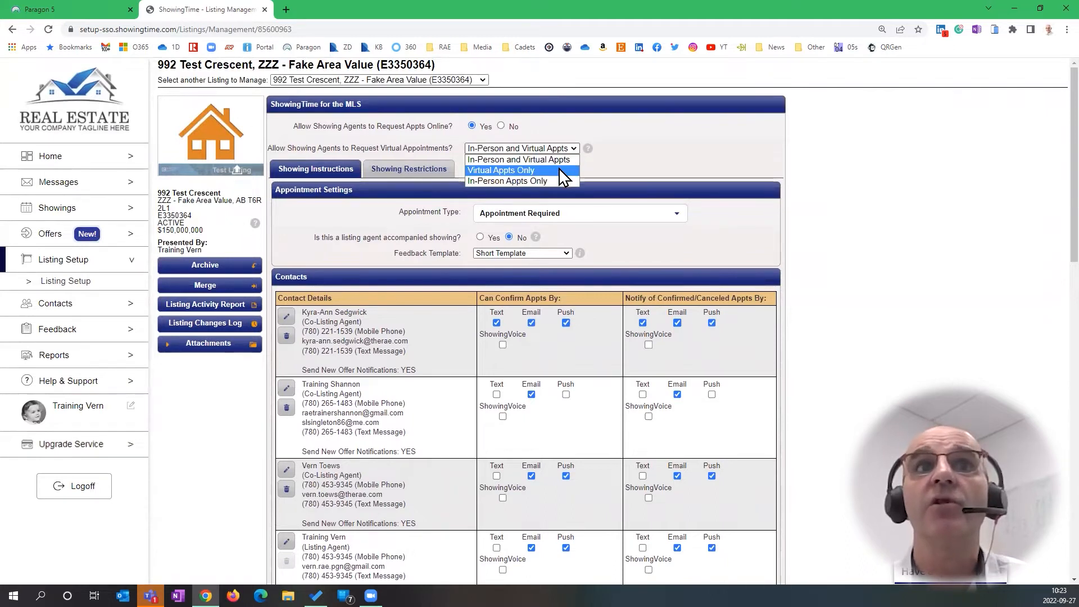
left_click(707, 141)
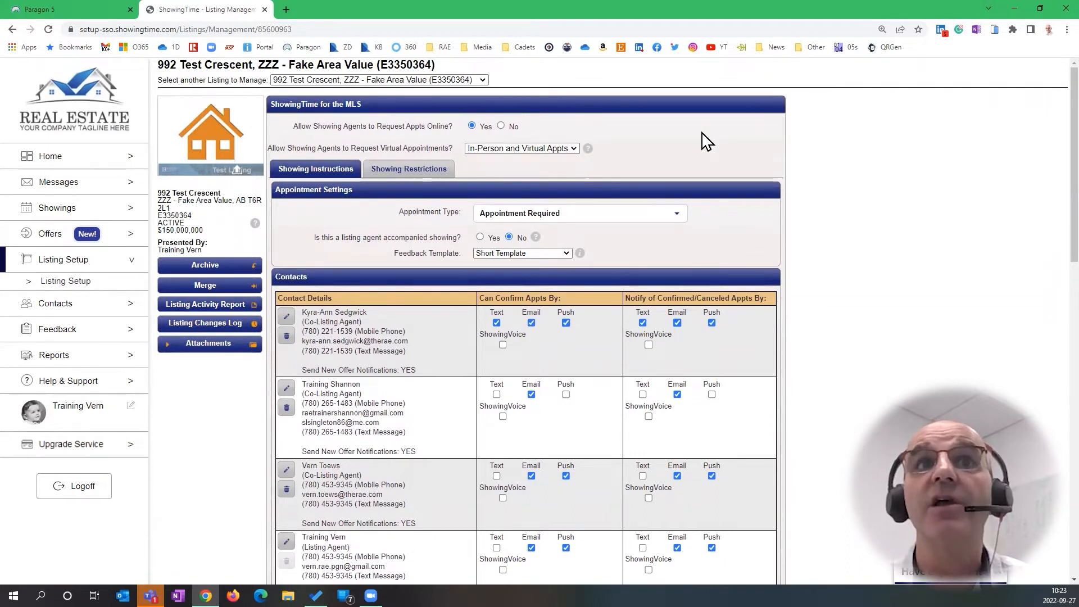
left_click(673, 218)
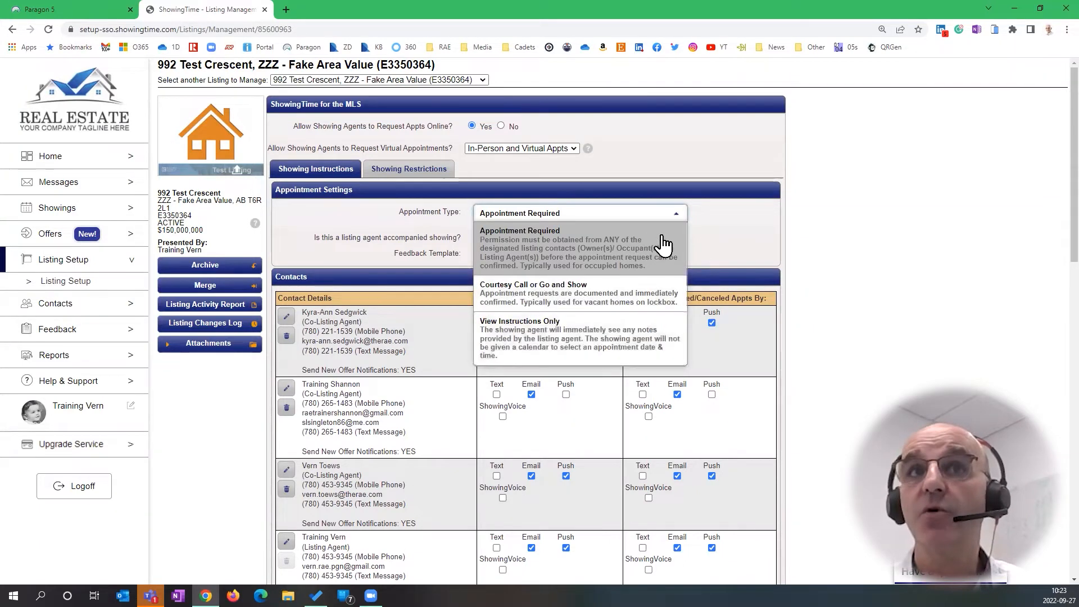
left_click(662, 242)
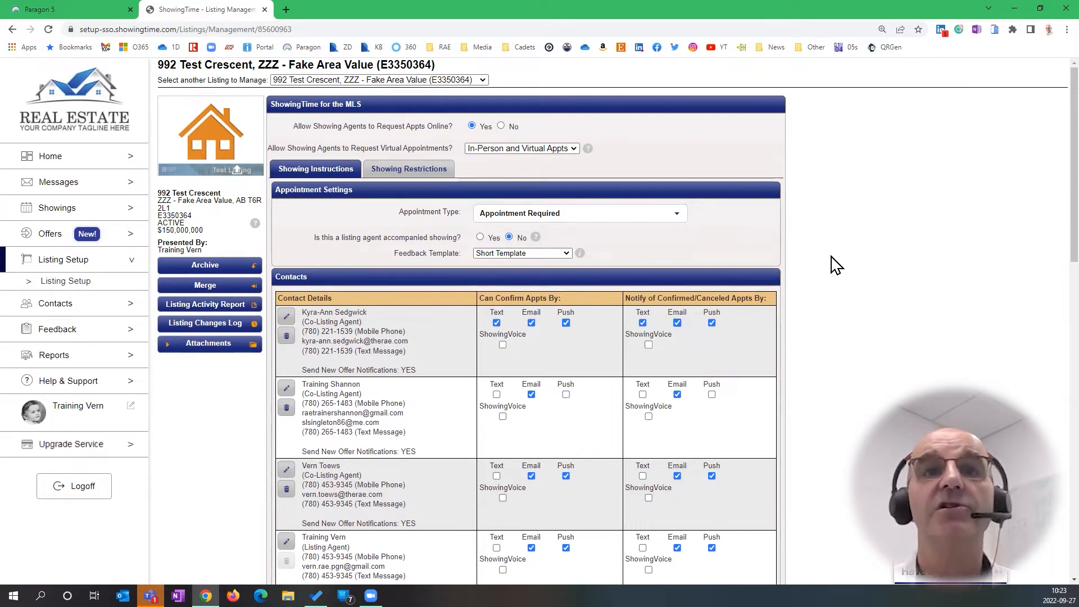
Toggle the Owner/Occupant Email checkbox on and off, leaving Notify of Confirmed/Canceled Email checked
scroll(838, 264, "down", 6)
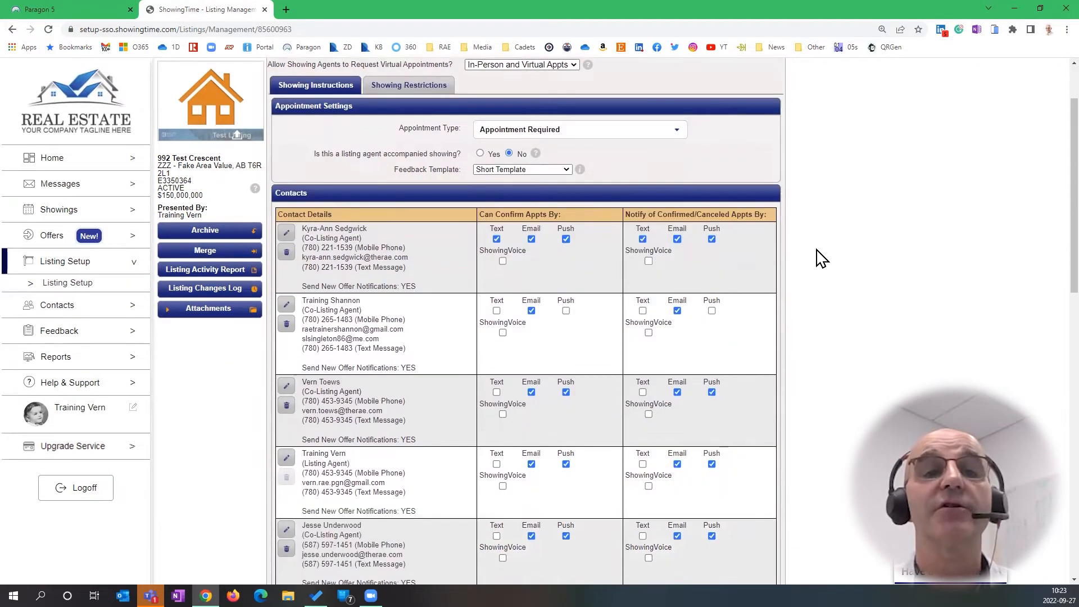
scroll(813, 230, "down", 3)
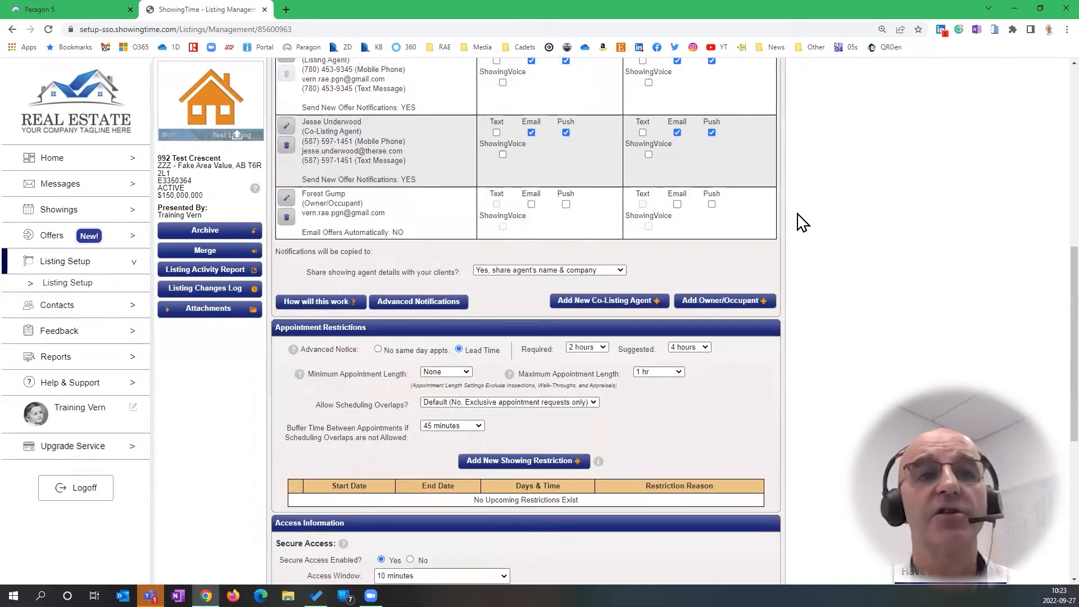
scroll(802, 222, "up", 3)
scroll(802, 223, "up", 2)
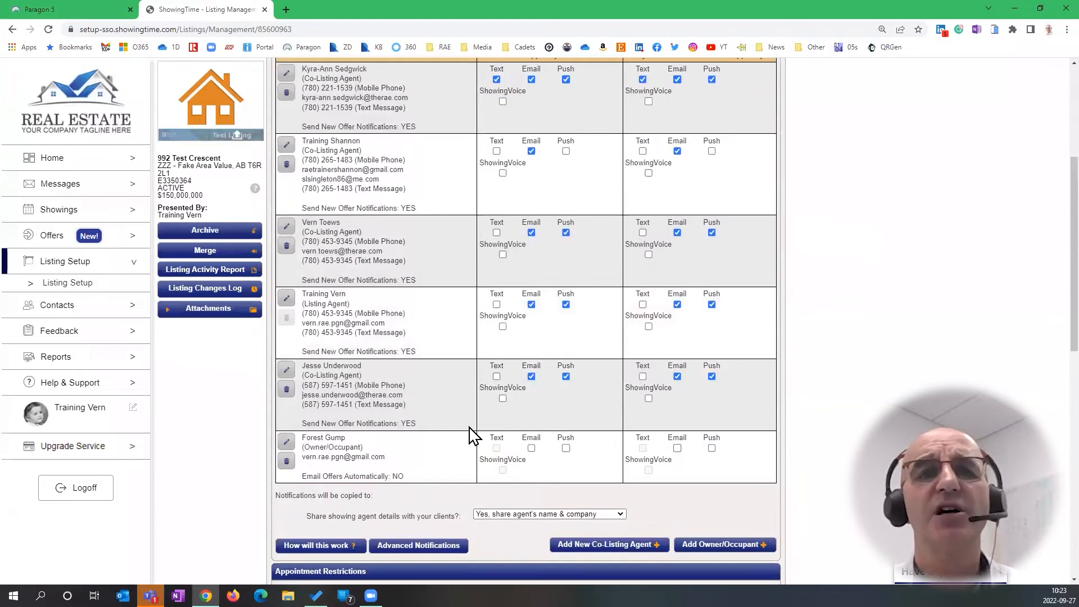
scroll(373, 308, "down", 2)
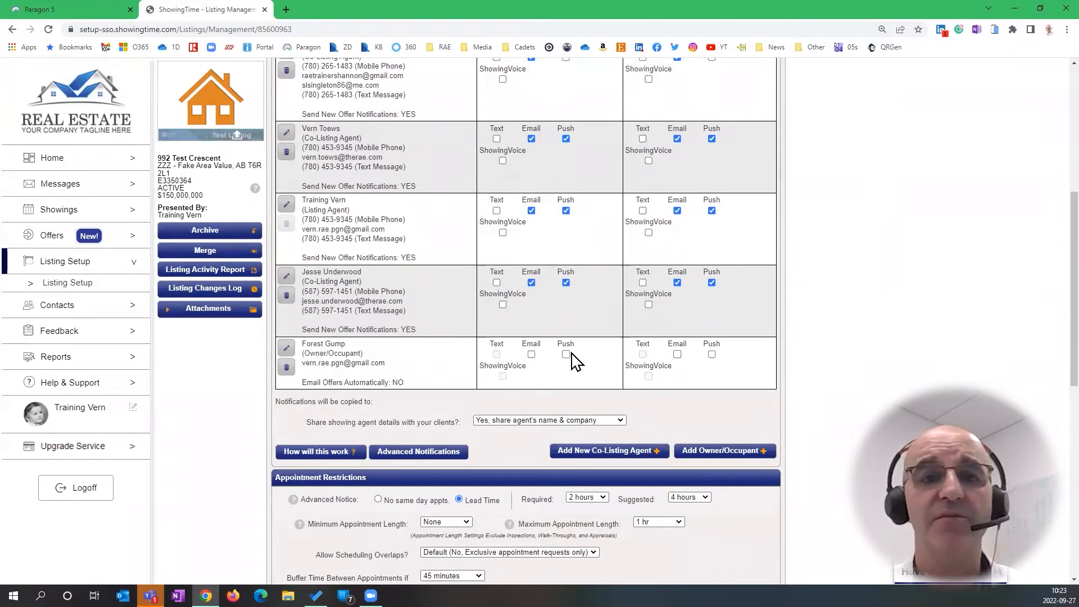
left_click(530, 356)
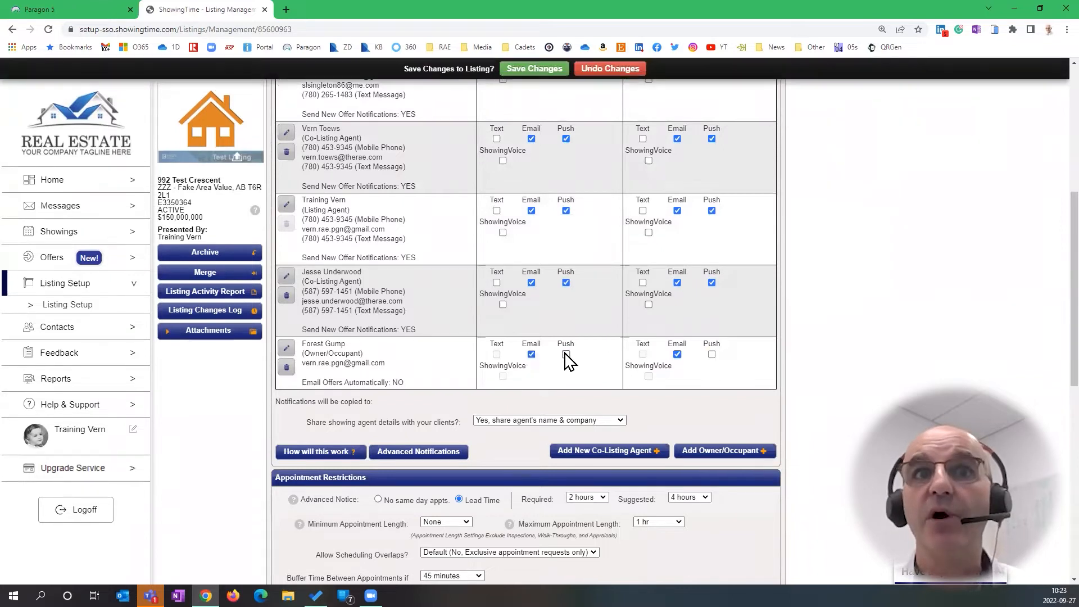
left_click(532, 354)
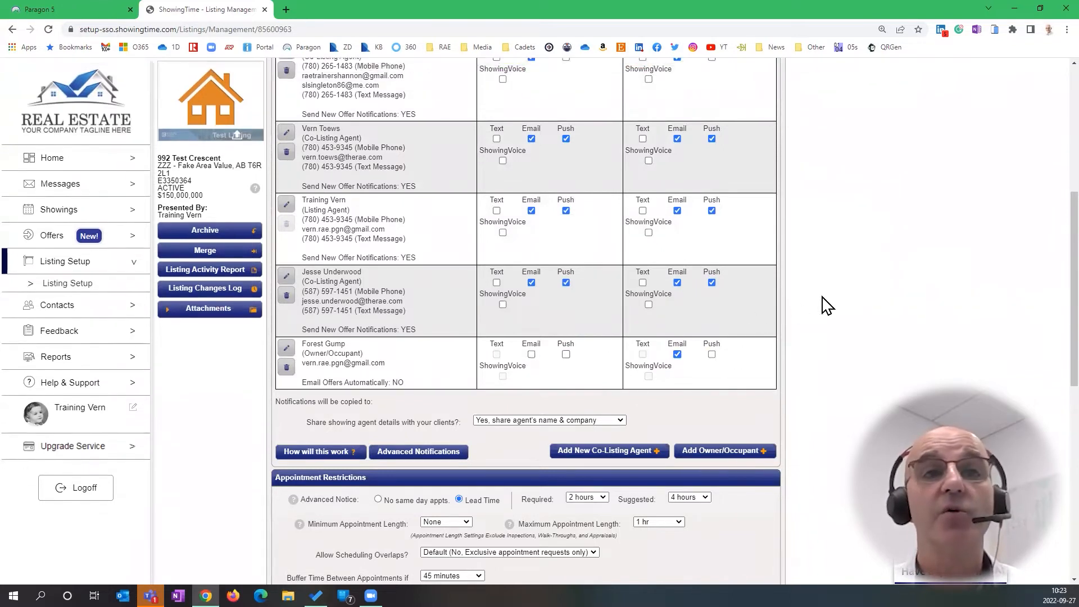
scroll(826, 303, "down", 3)
scroll(826, 306, "down", 1)
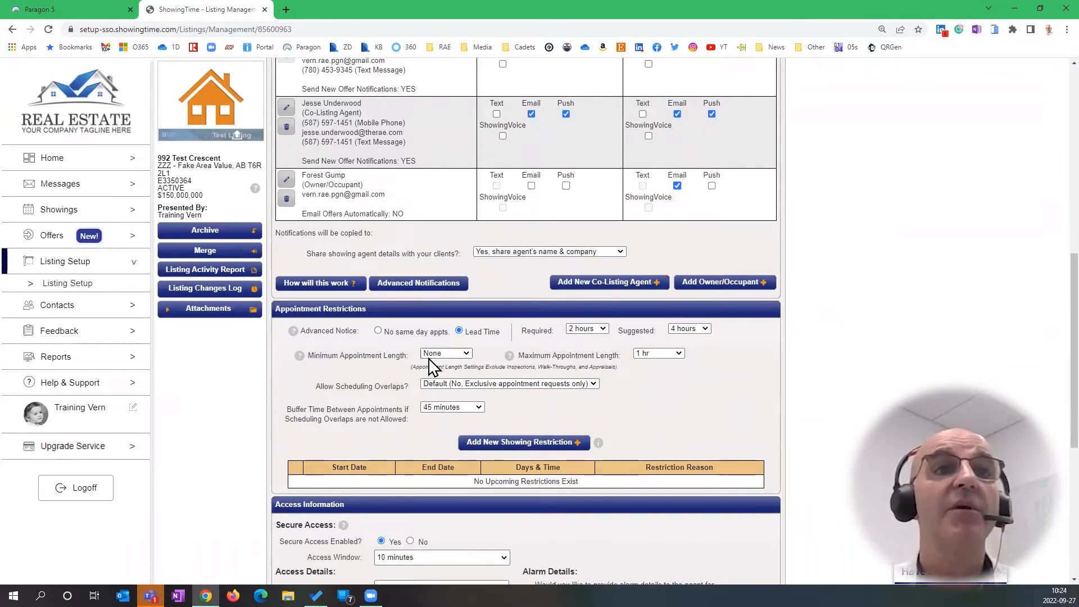
scroll(630, 408, "down", 3)
key("ctrl")
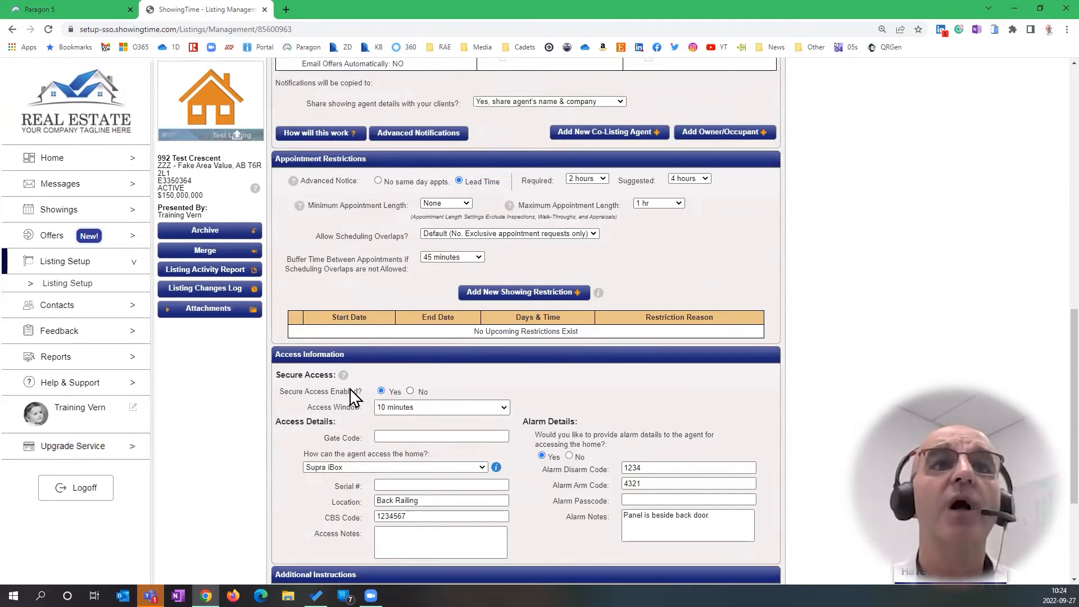
mouse_move(344, 378)
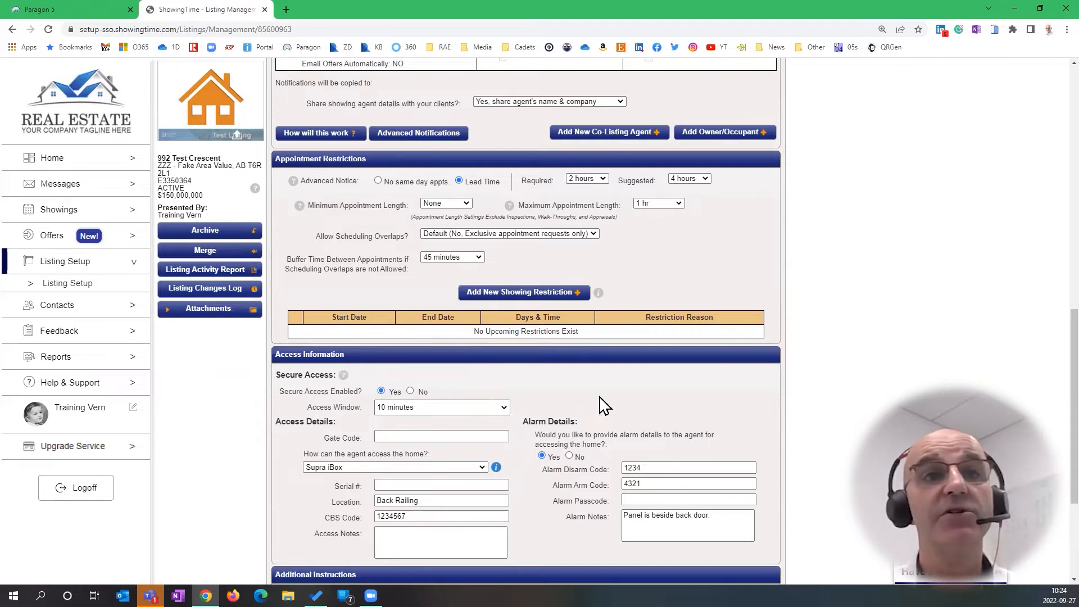
key("ctrl")
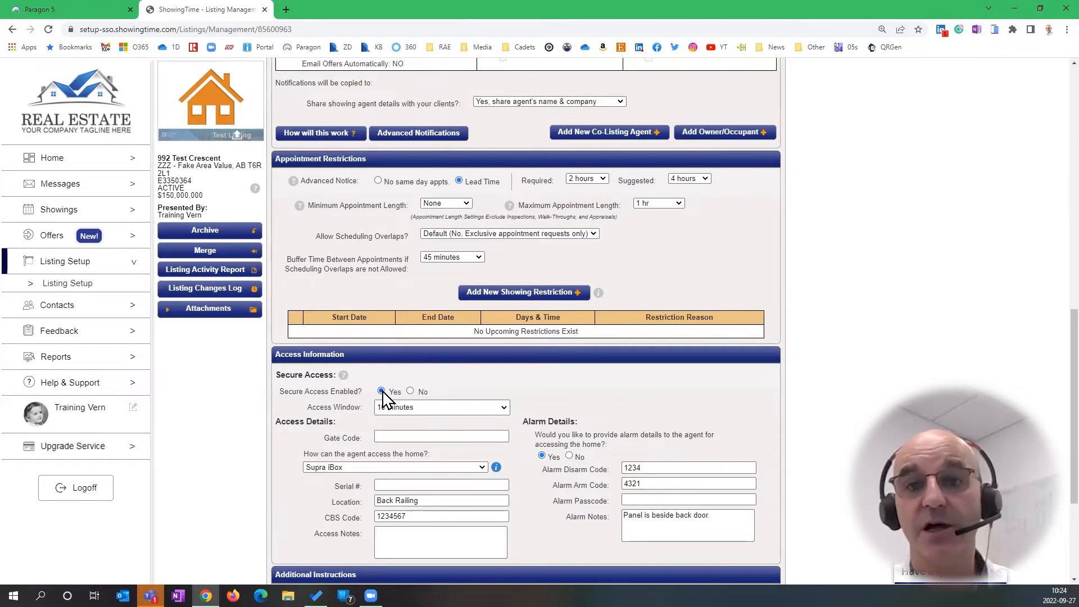
scroll(734, 392, "down", 3)
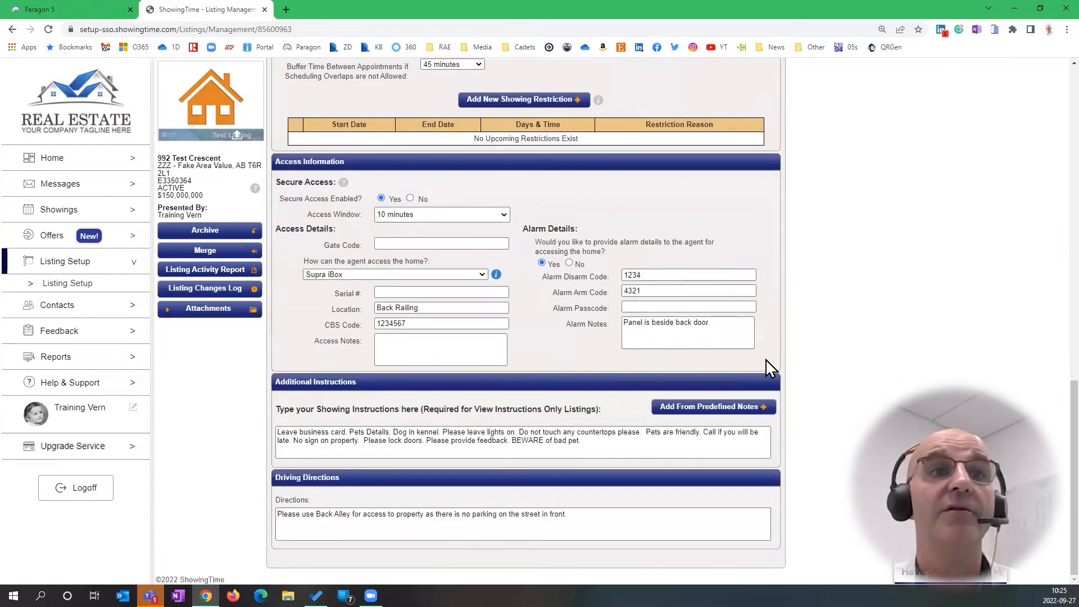
scroll(820, 354, "up", 5)
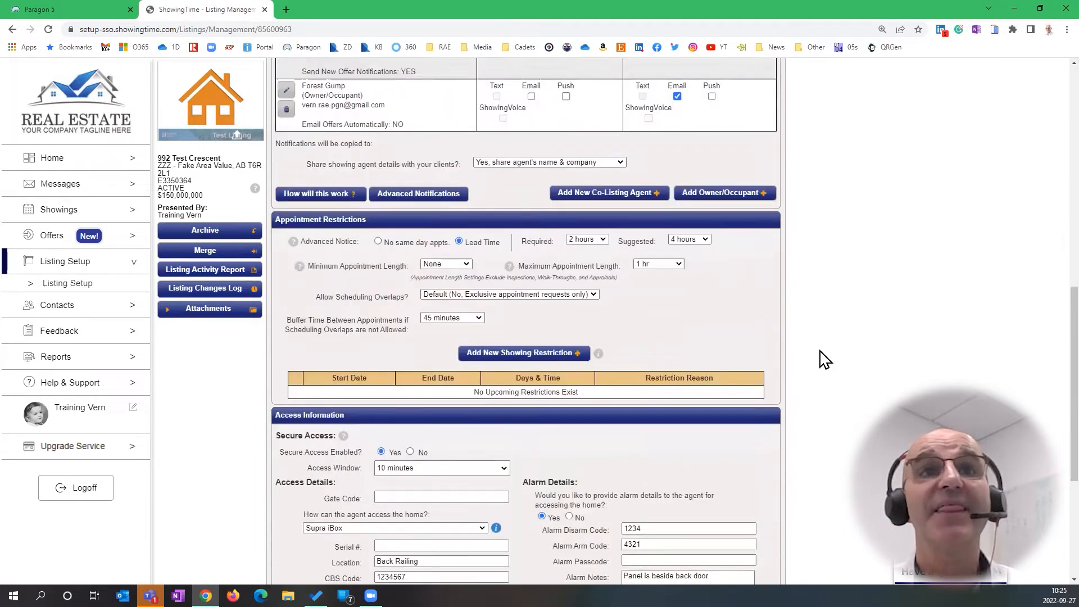
scroll(825, 360, "up", 10)
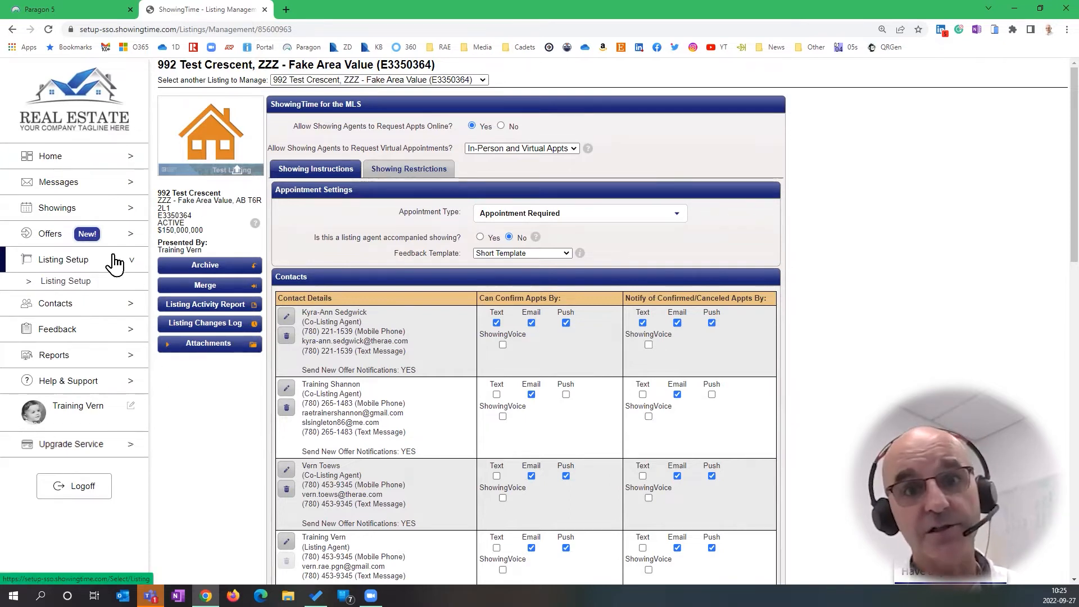
Return to Paragon and launch Submit an Offer from the Resources menu
left_click(60, 9)
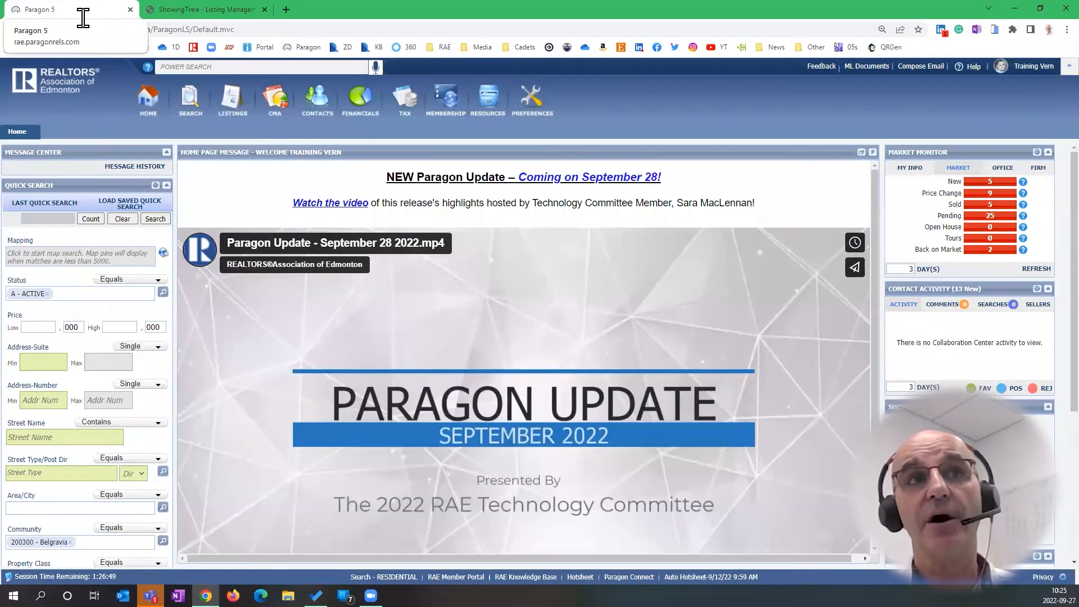
mouse_move(489, 105)
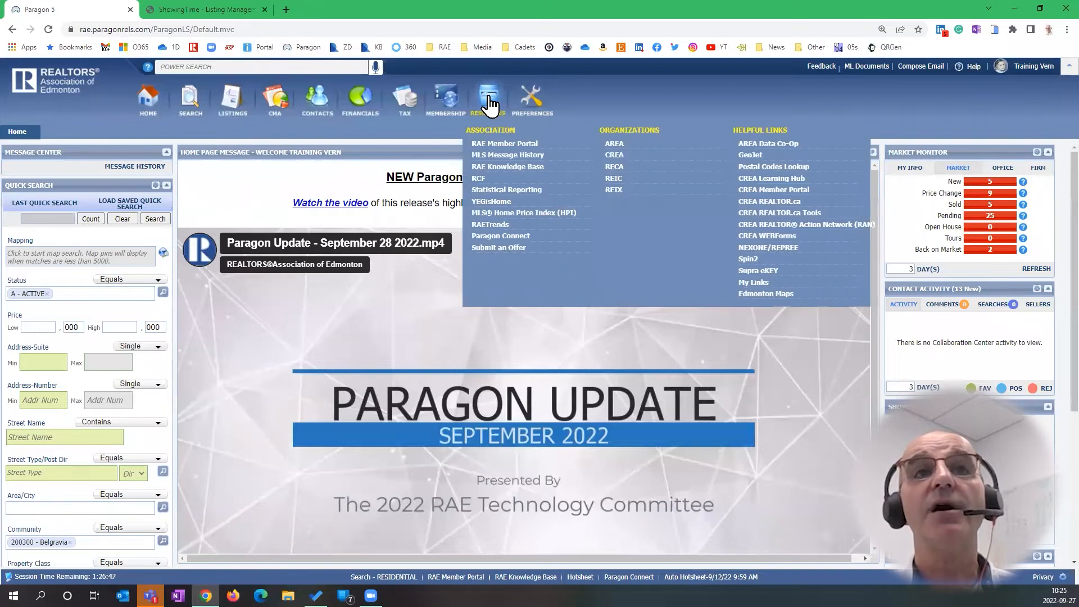
left_click(503, 248)
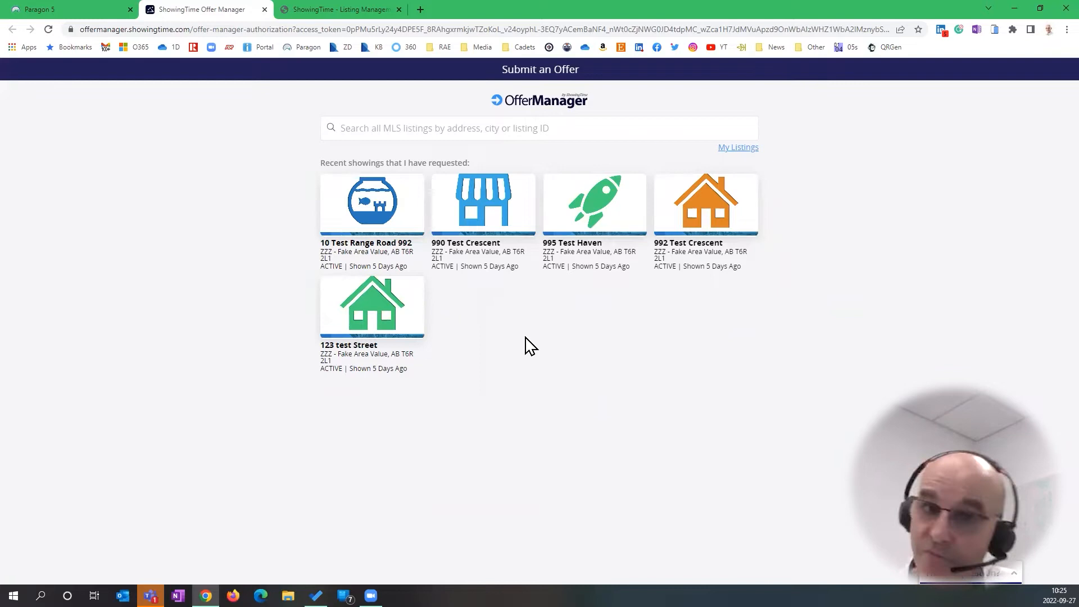
left_click(424, 129)
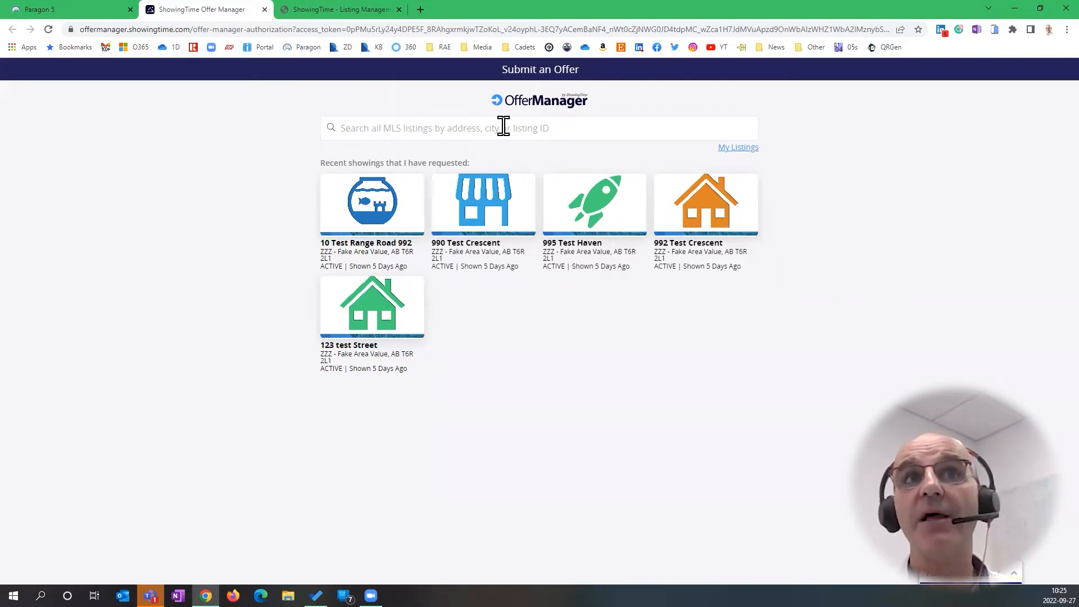
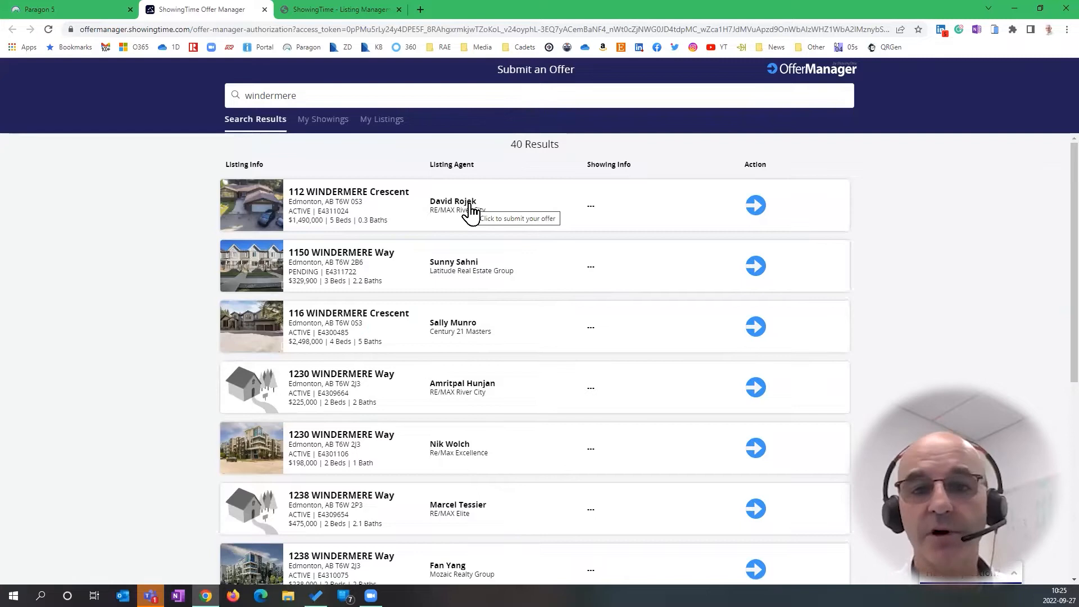
left_click(756, 207)
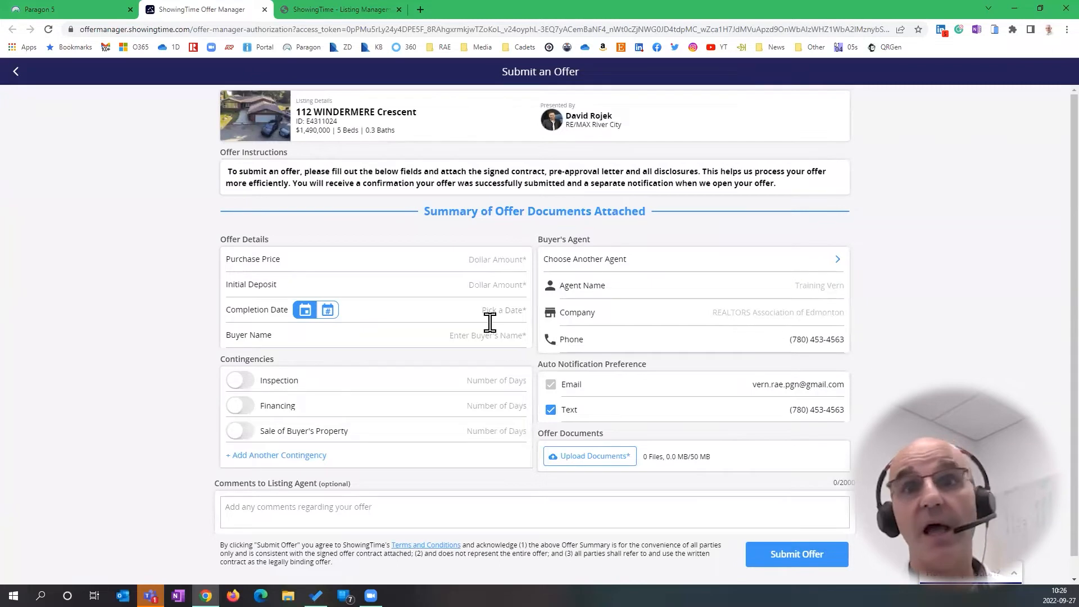
left_click(16, 72)
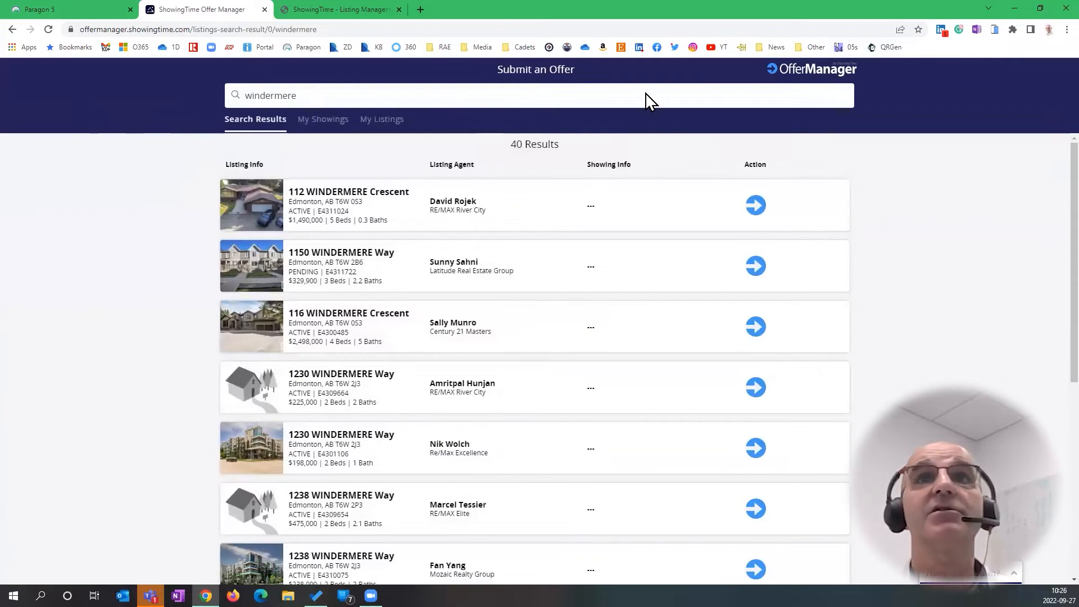
Close the Offer Manager tab and relaunch Submit an Offer from Paragon's Resources menu
left_click(264, 10)
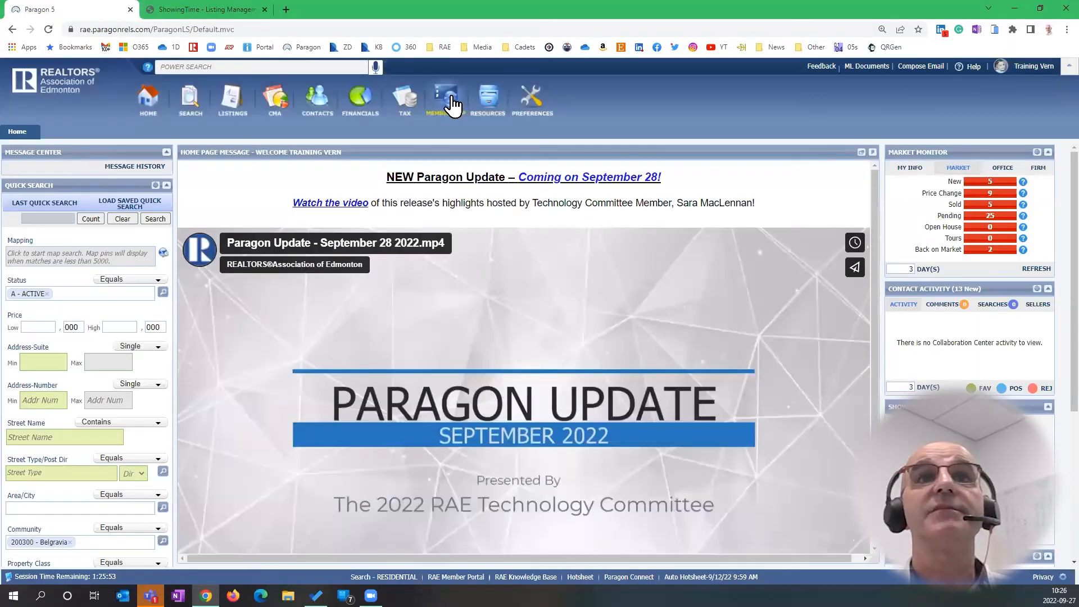
mouse_move(488, 99)
left_click(520, 248)
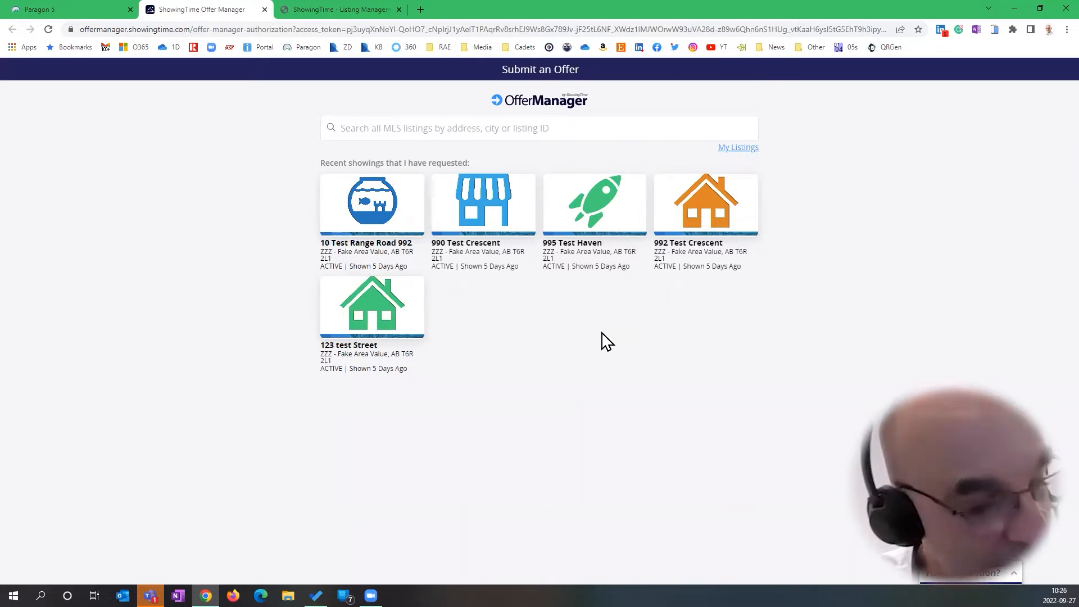
Start an offer on 995 Test Haven with a $45,000,000 price and $50,000 deposit
left_click(597, 219)
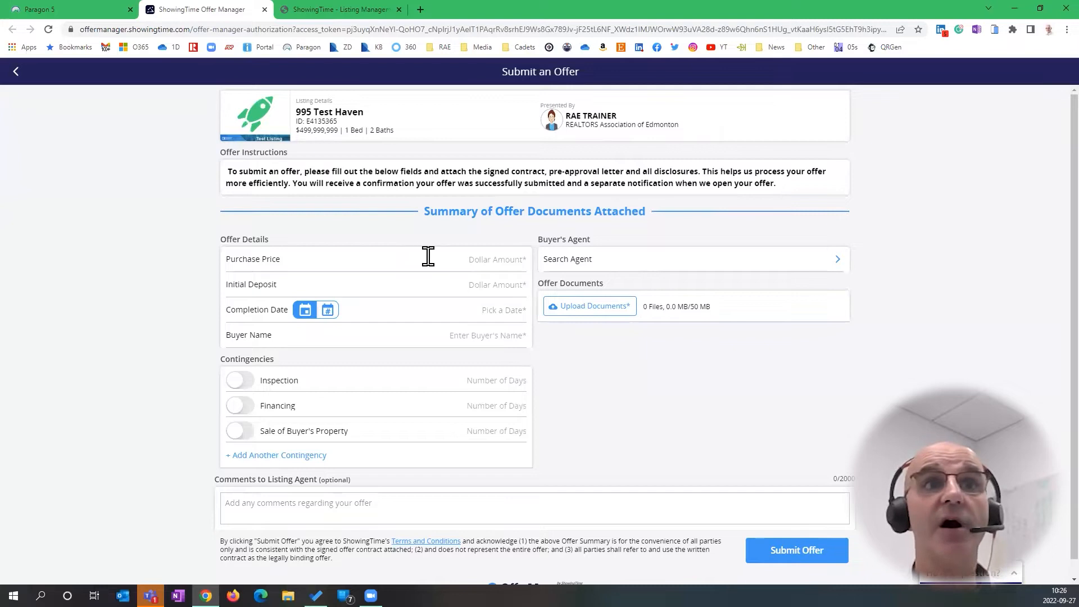
left_click(487, 258)
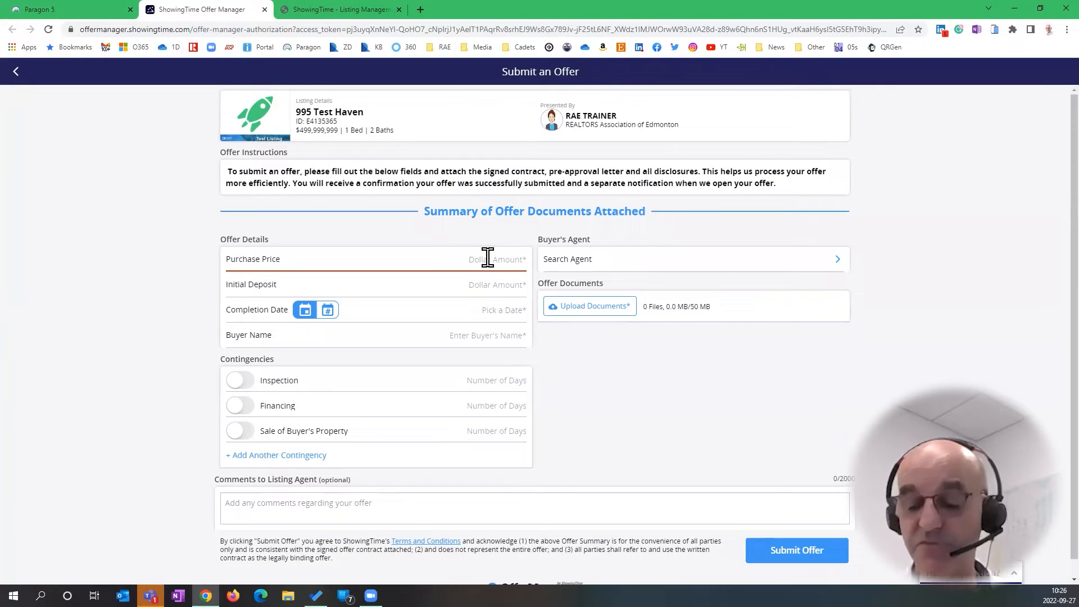
type("45,000,000")
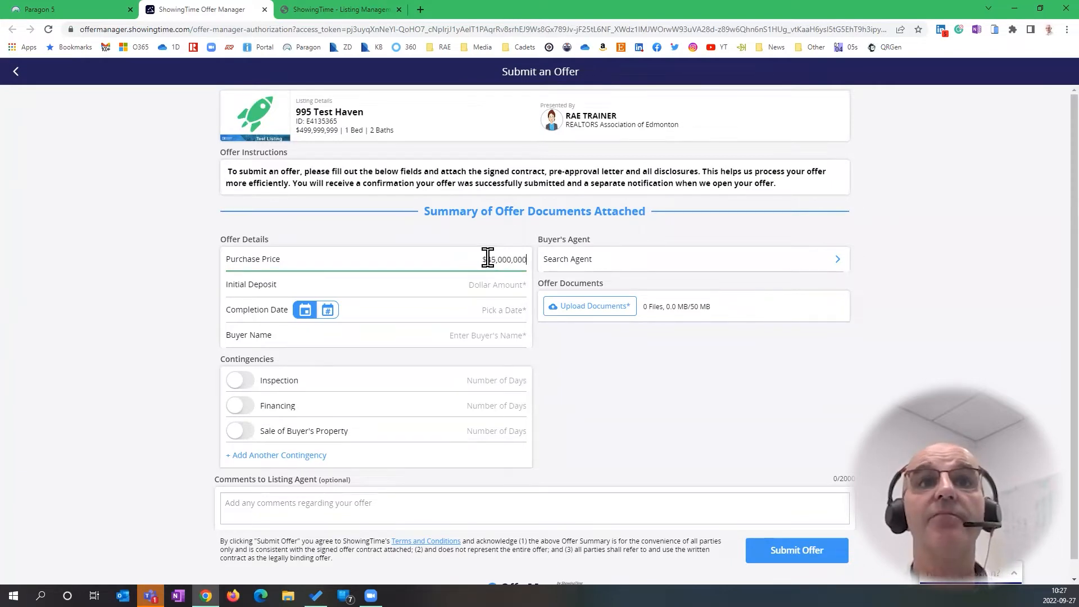
left_click(507, 285)
type("50,000")
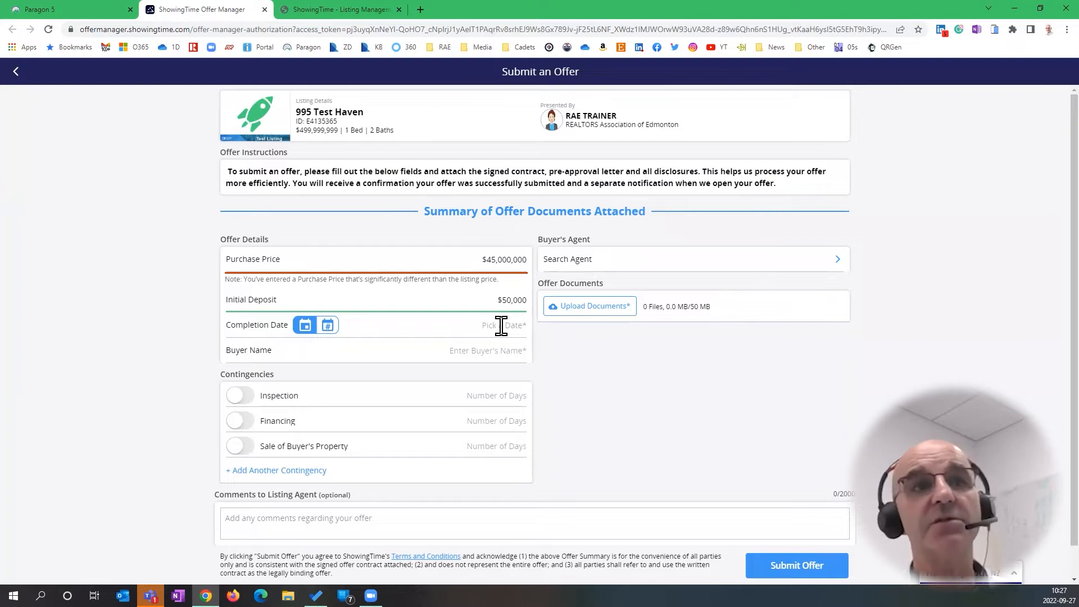
Set the completion date to October 31, 2022 and enter the buyer's full name
left_click(328, 326)
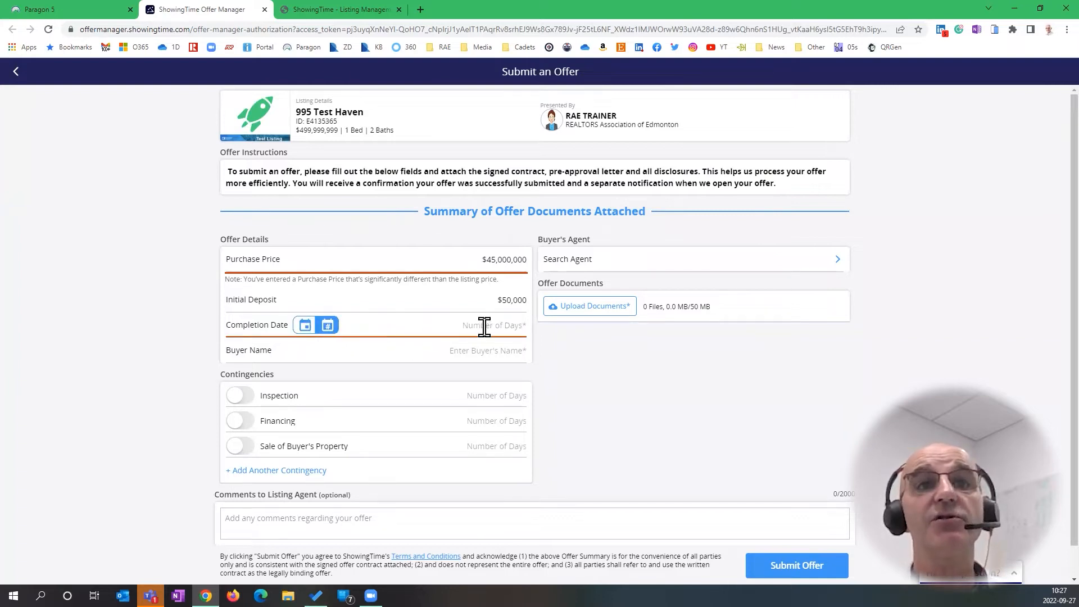
left_click(305, 325)
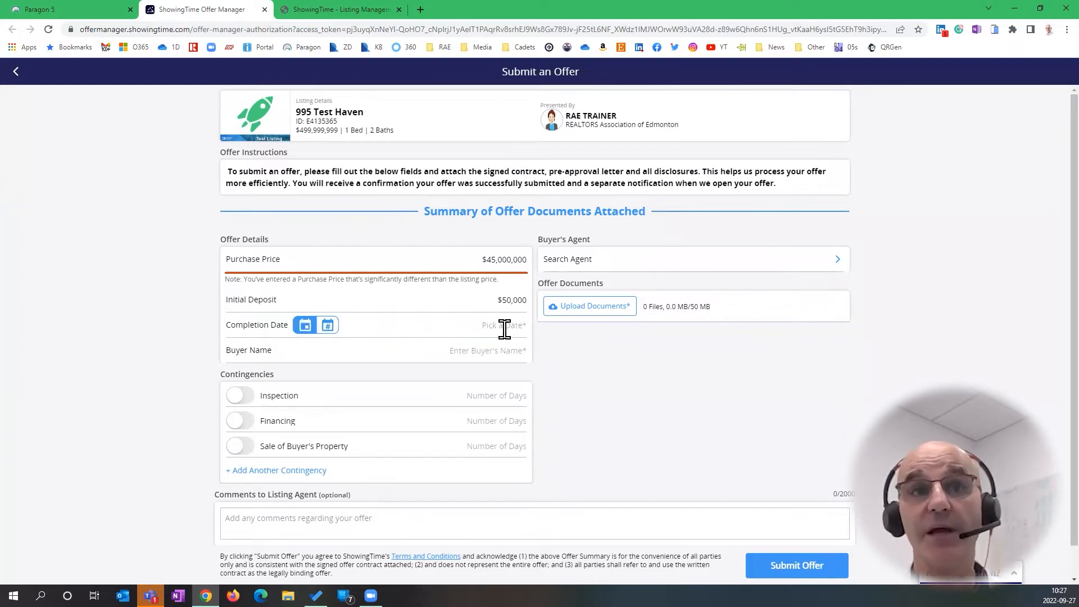
left_click(504, 329)
left_click(607, 242)
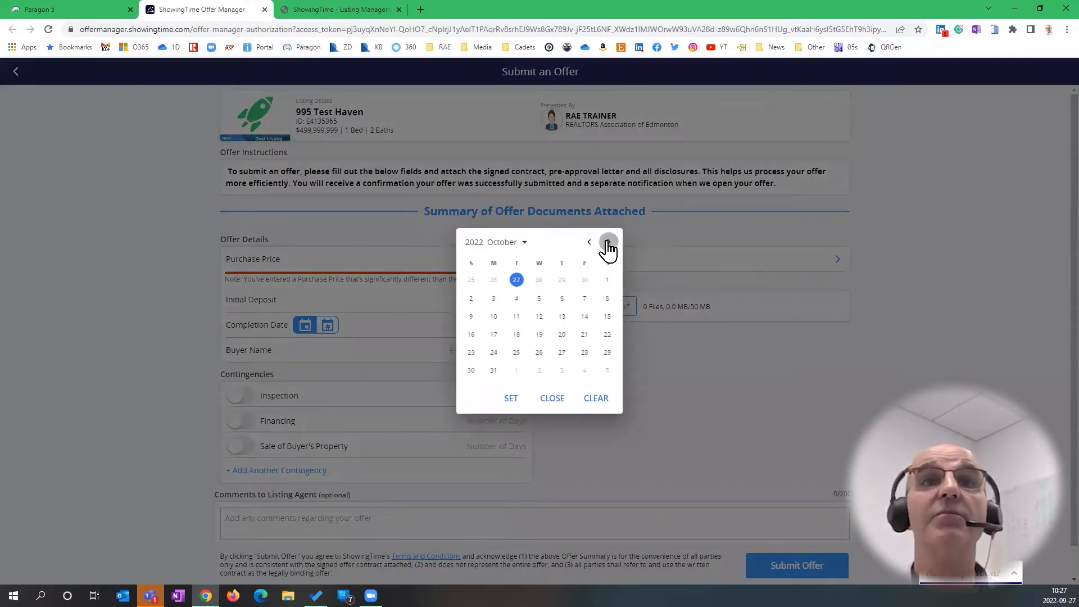
left_click(493, 370)
left_click(510, 402)
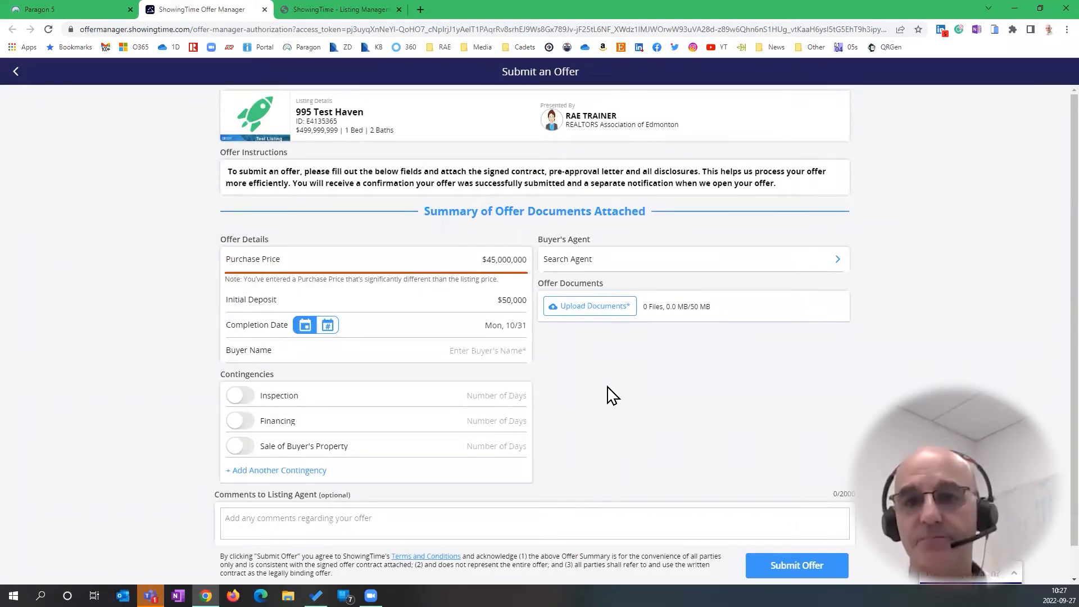
left_click(516, 349)
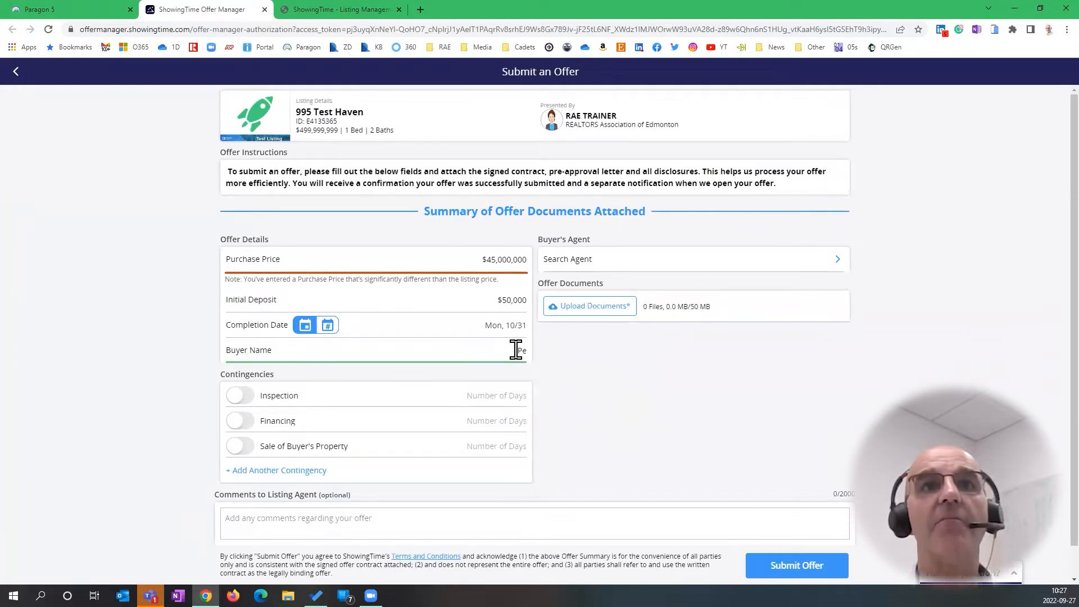
type("Bruce")
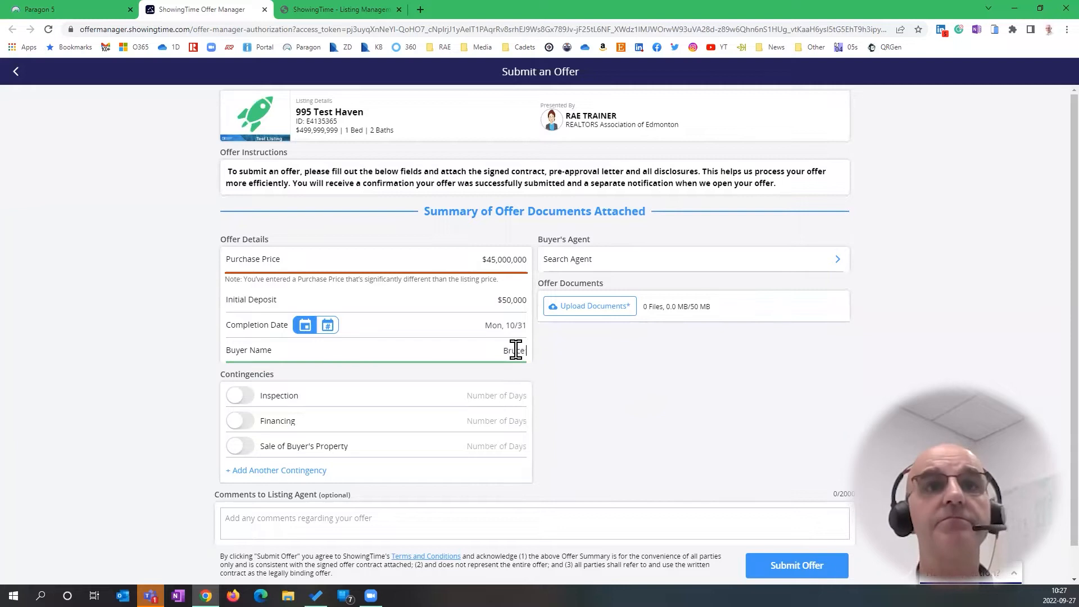
type(" Wayne")
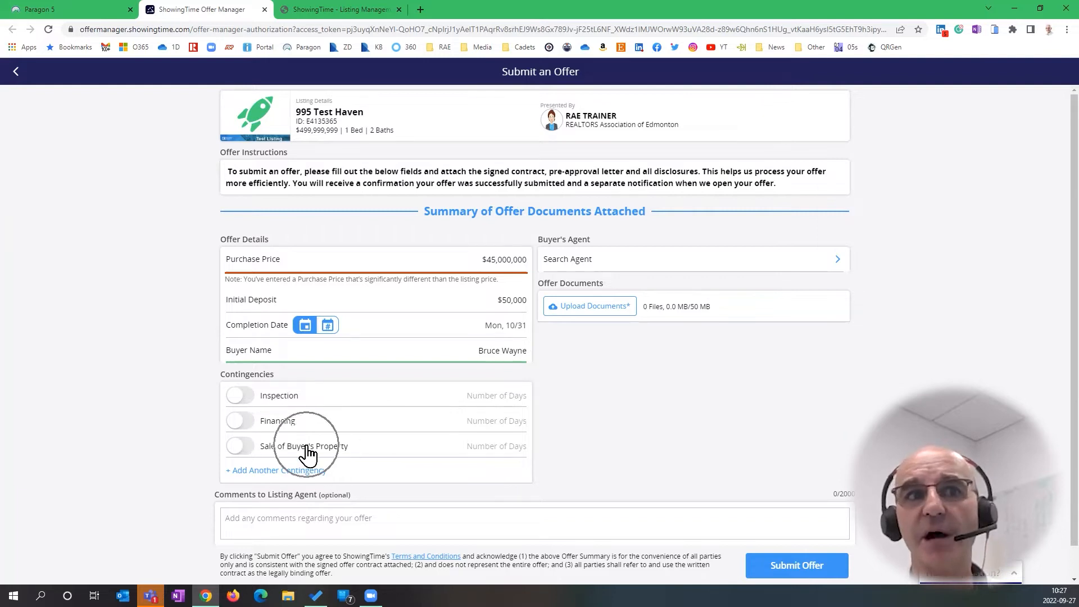
Add a custom Water Test contingency of 18 days
left_click(301, 475)
left_click(270, 470)
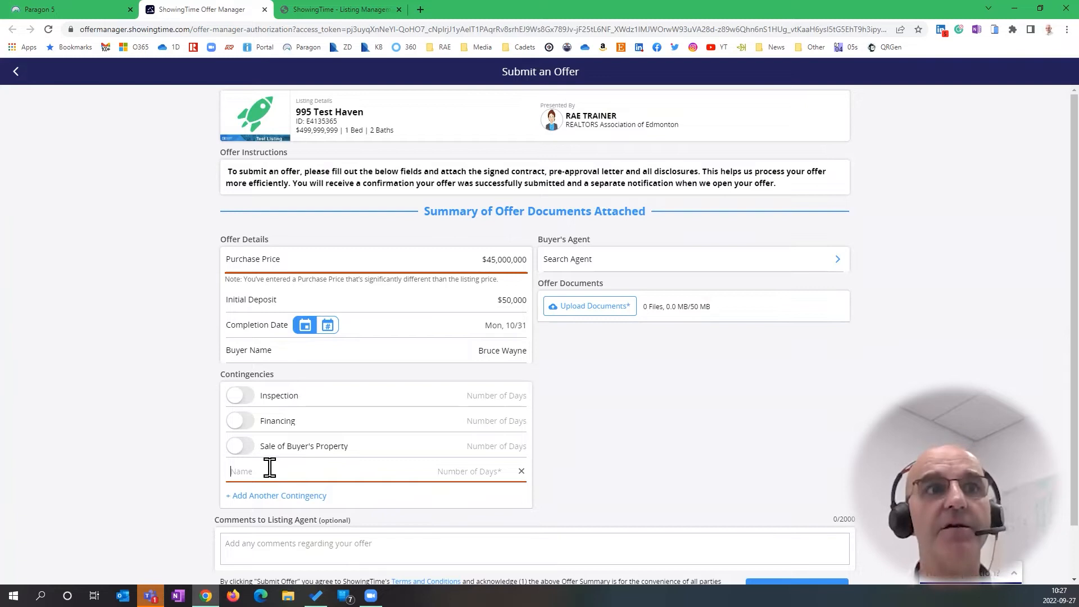
type("Wat")
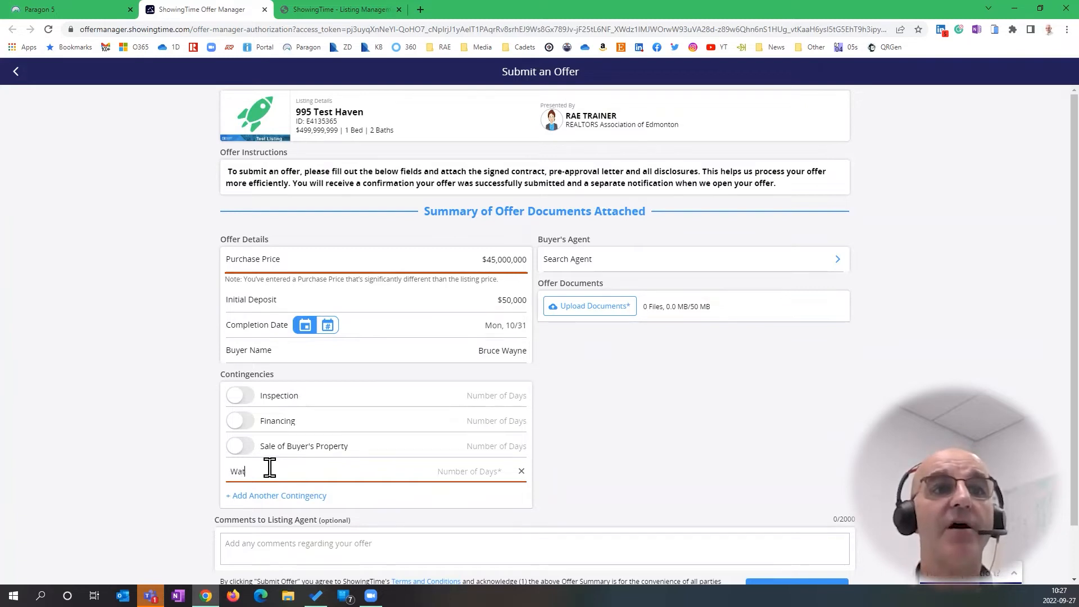
type("er Test")
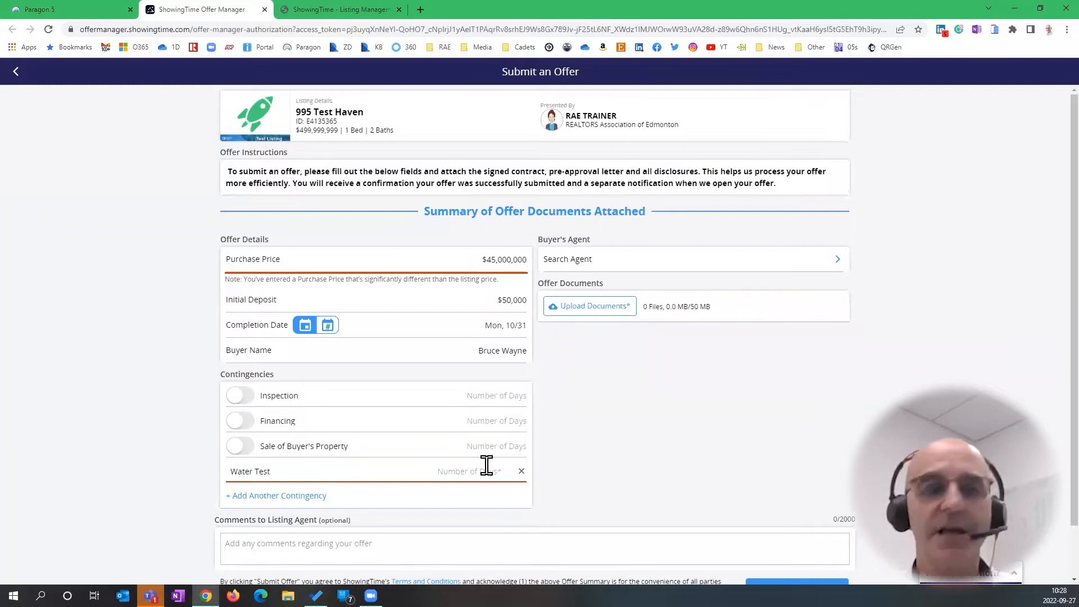
type("18 Days")
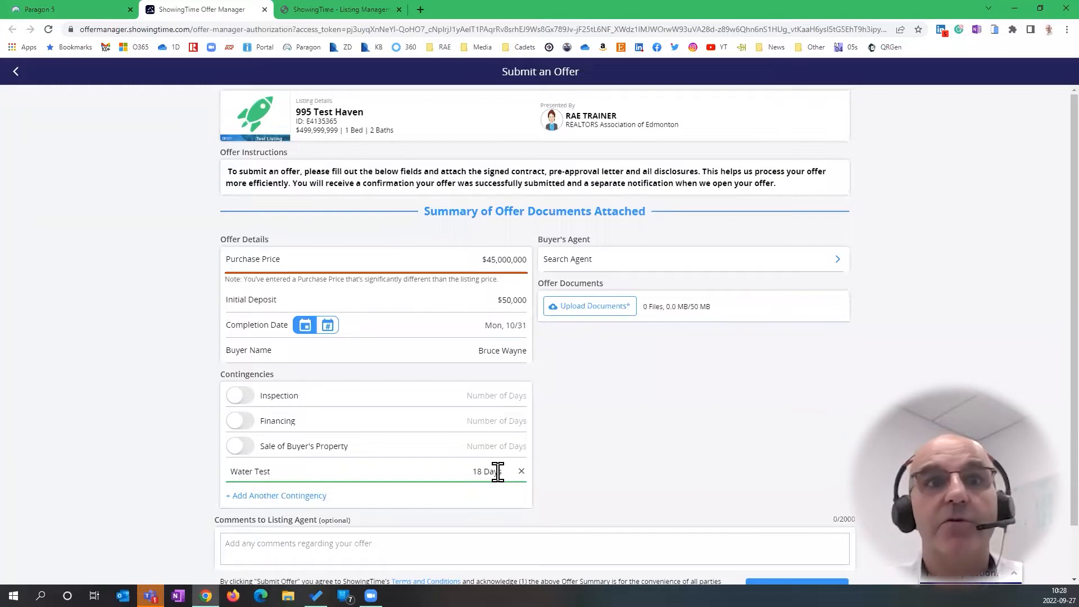
Turn on the Financing contingency with 7 days
left_click(247, 423)
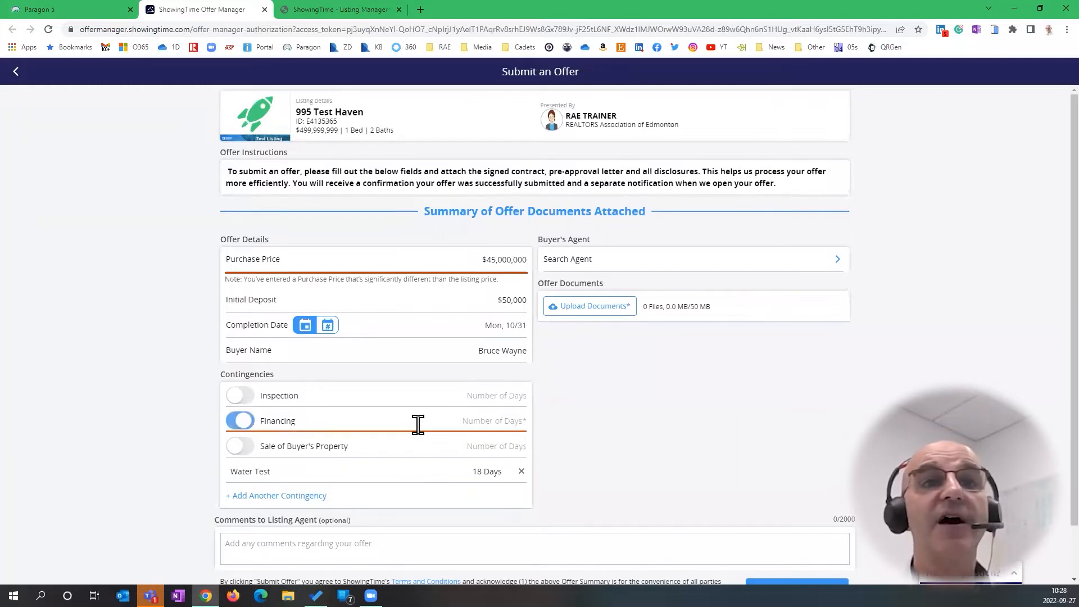
left_click(497, 416)
type("7 Days")
left_click(677, 407)
Write the comment 'They are flexible on possession date' to the listing agent
scroll(453, 452, "down", 1)
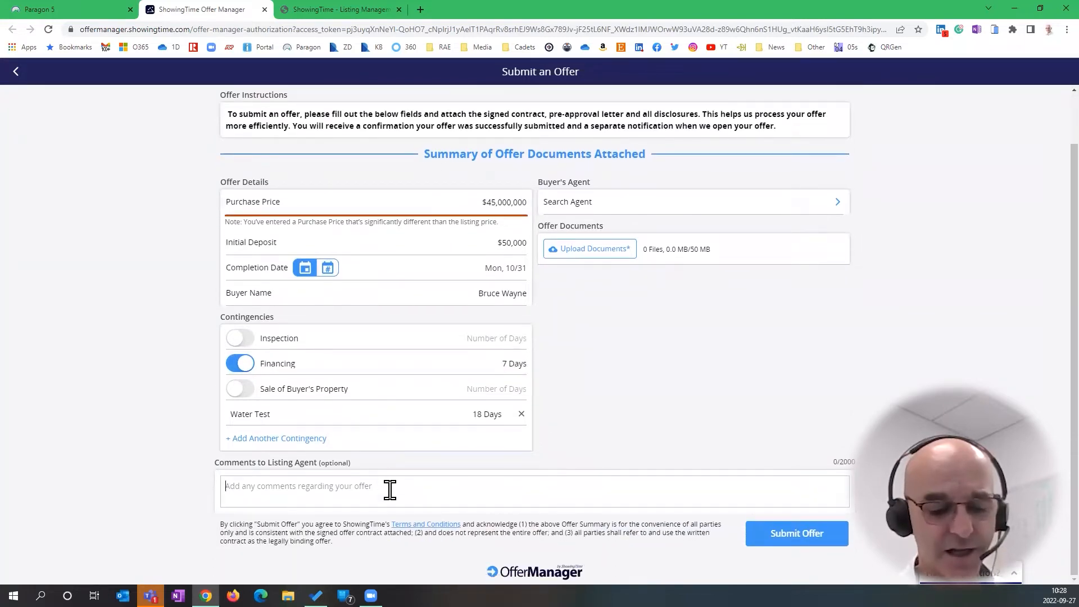
type("They")
key("Caps_Lock")
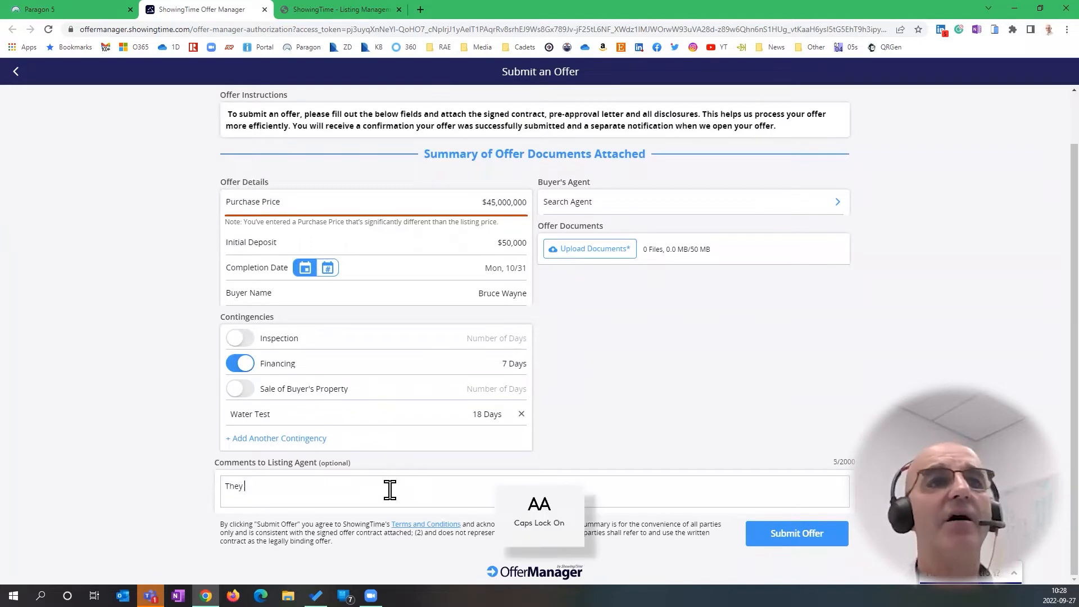
type("ARE")
key("BackSpace")
key("BackSpace")
key("BackSpace")
key("BackSpace")
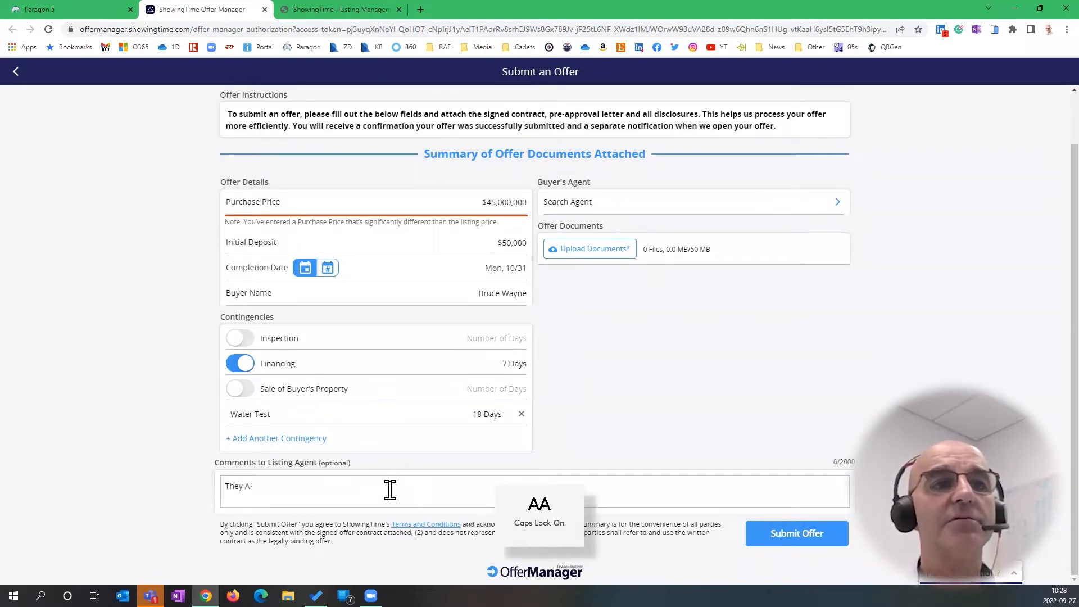
key("Caps_Lock")
type("are flexible")
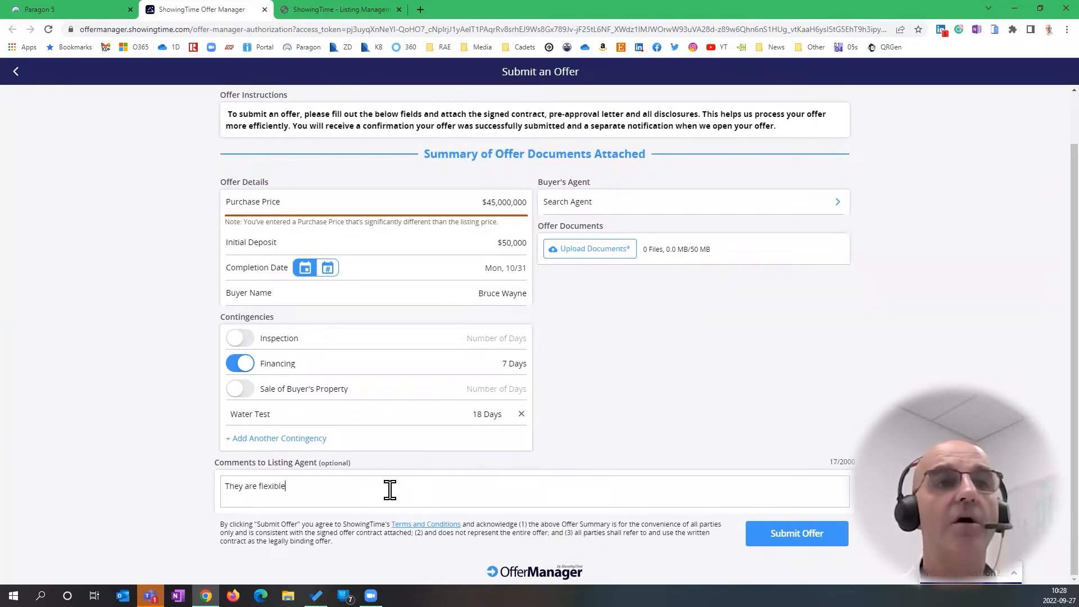
type(" on possession date")
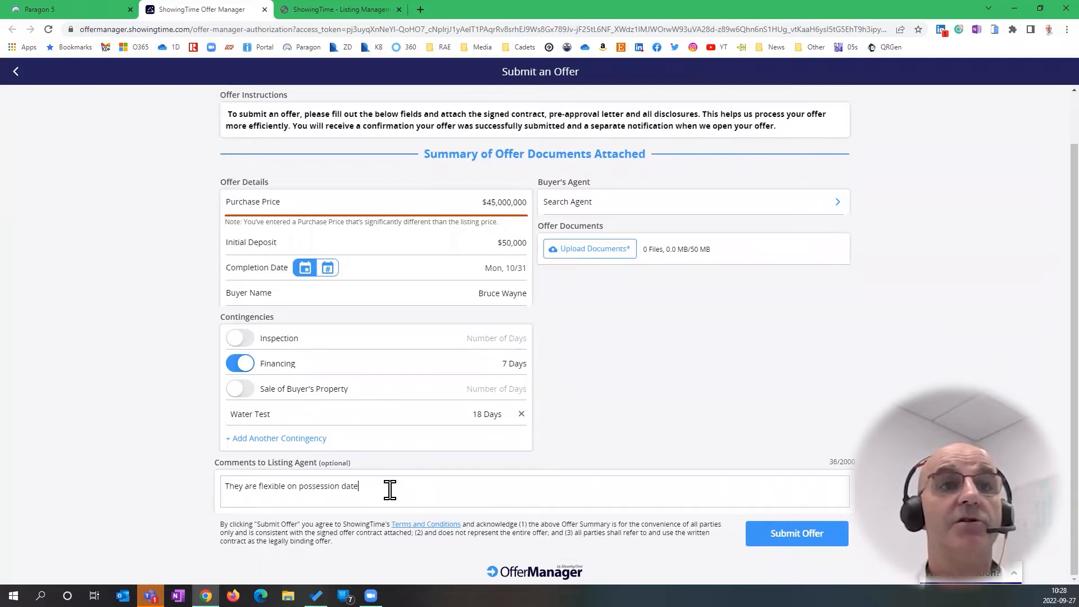
Search agents for 'train' and pick the RAE trainer account as buyer's agent
left_click(680, 205)
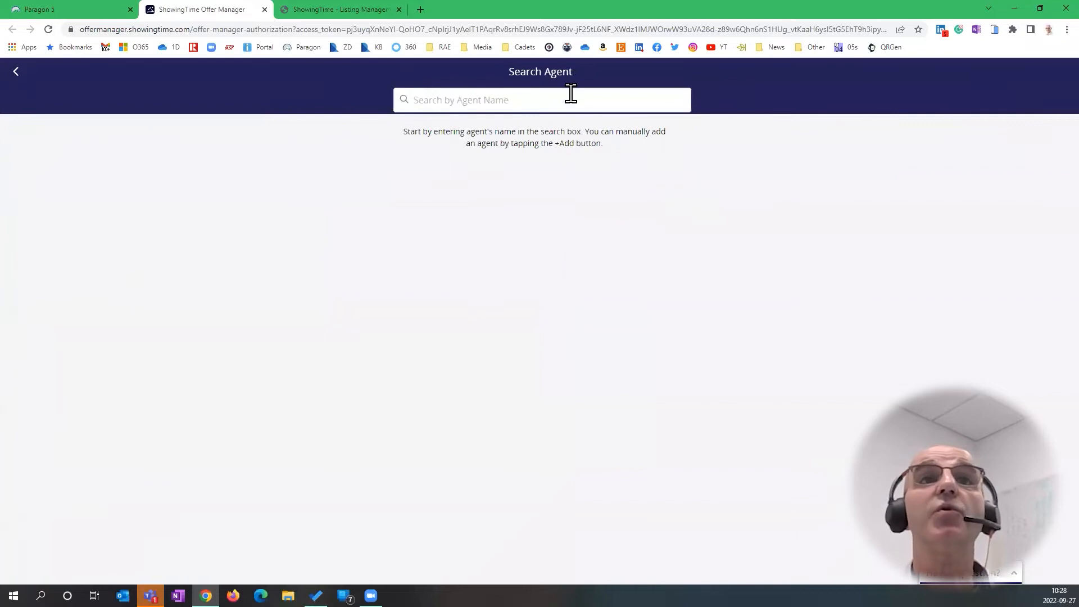
type("train")
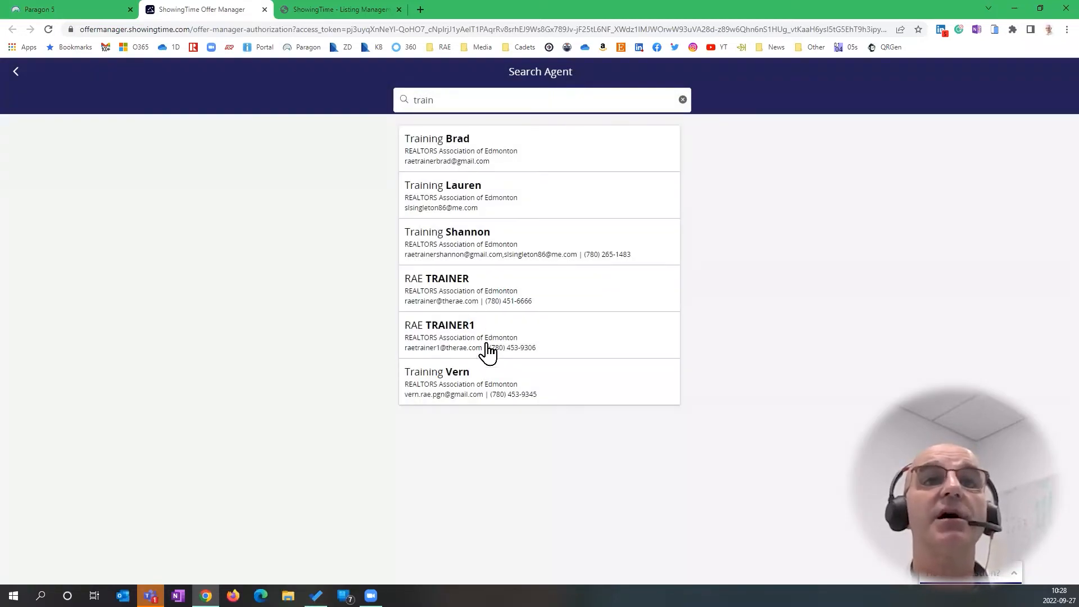
left_click(472, 331)
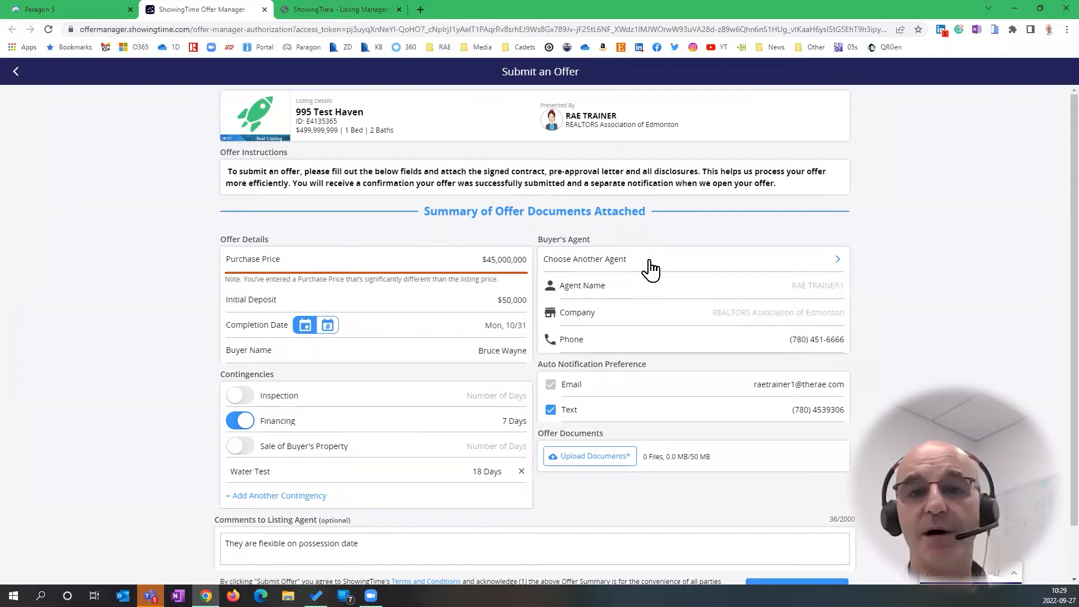
Replace the buyer's agent with a RE/MAX River City agent found by name search
left_click(651, 269)
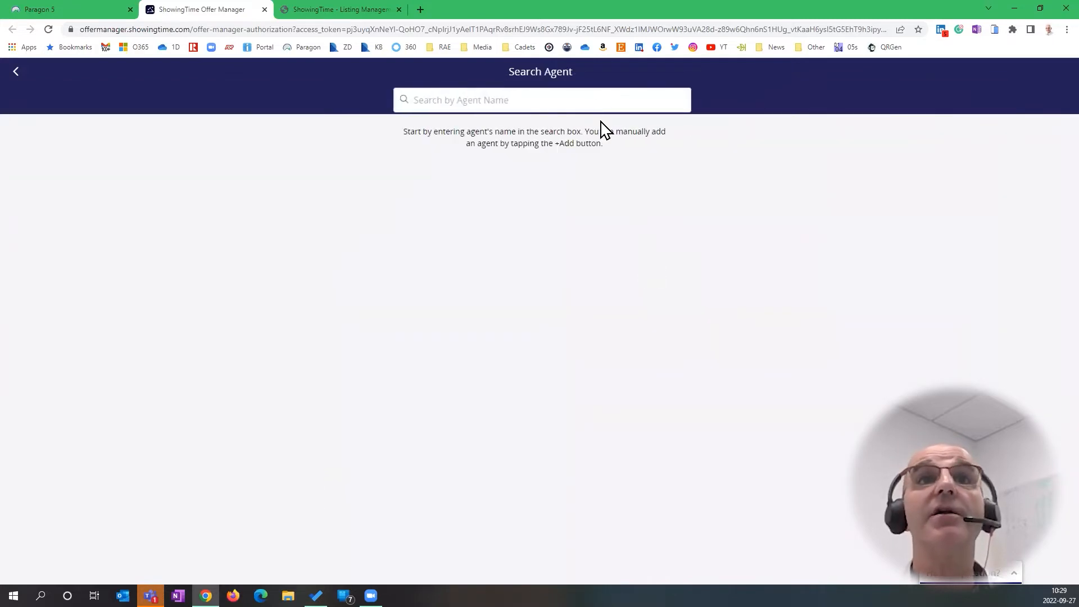
type("kimber")
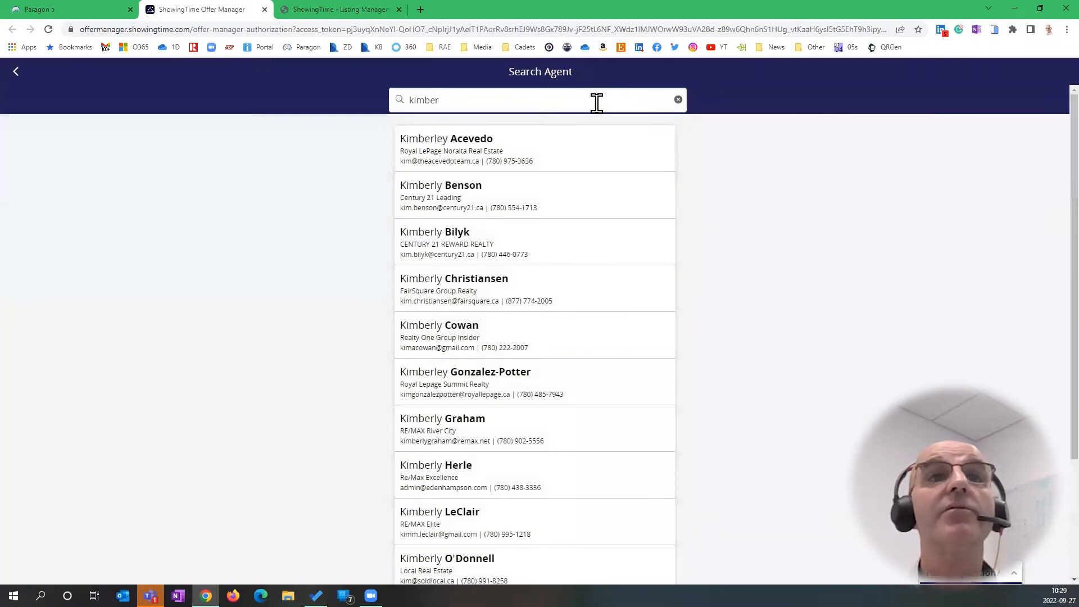
scroll(479, 330, "down", 2)
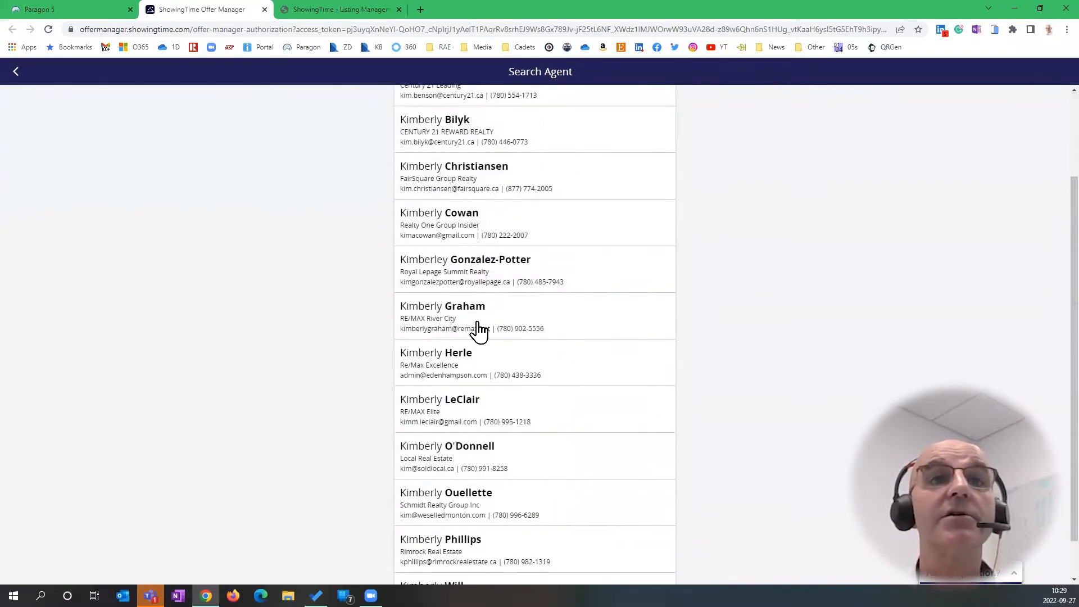
left_click(448, 326)
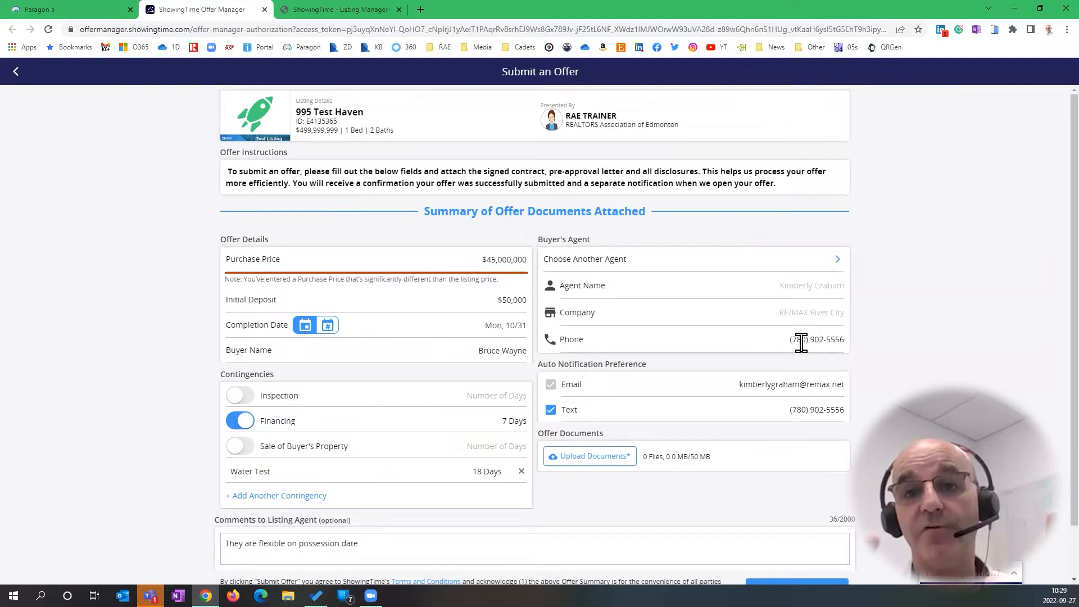
scroll(904, 325, "down", 1)
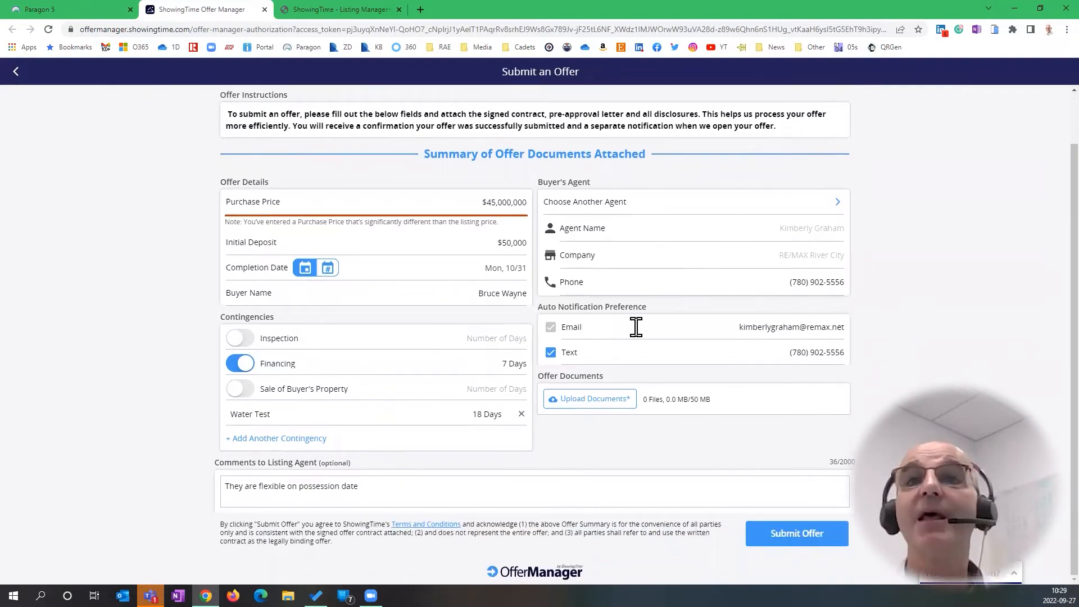
Attach BM Review Sep 20.pdf from the Downloads folder as the offer document
left_click(595, 403)
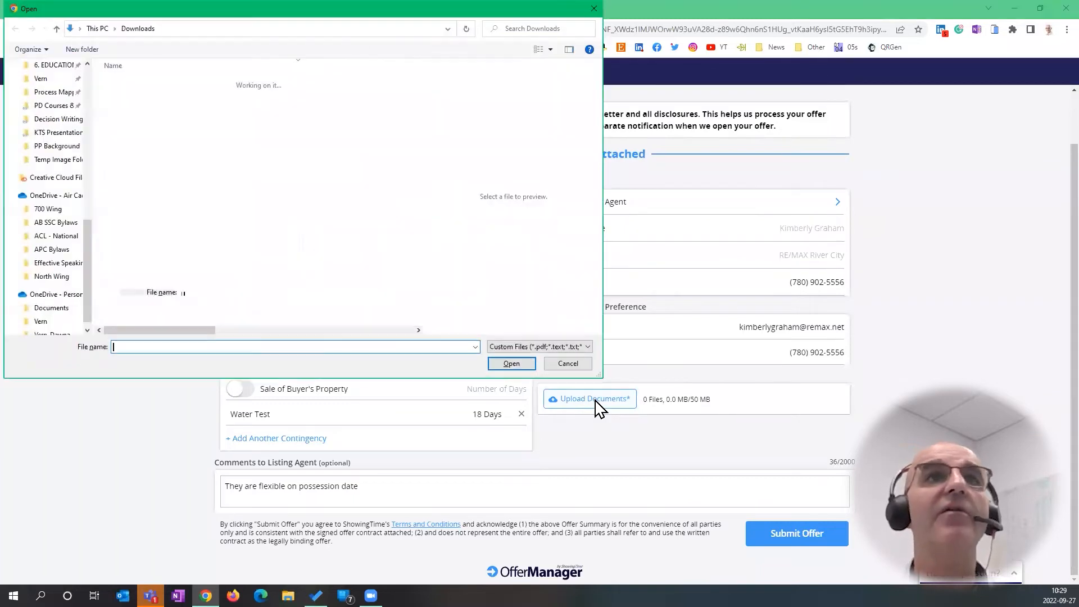
scroll(56, 101, "up", 10)
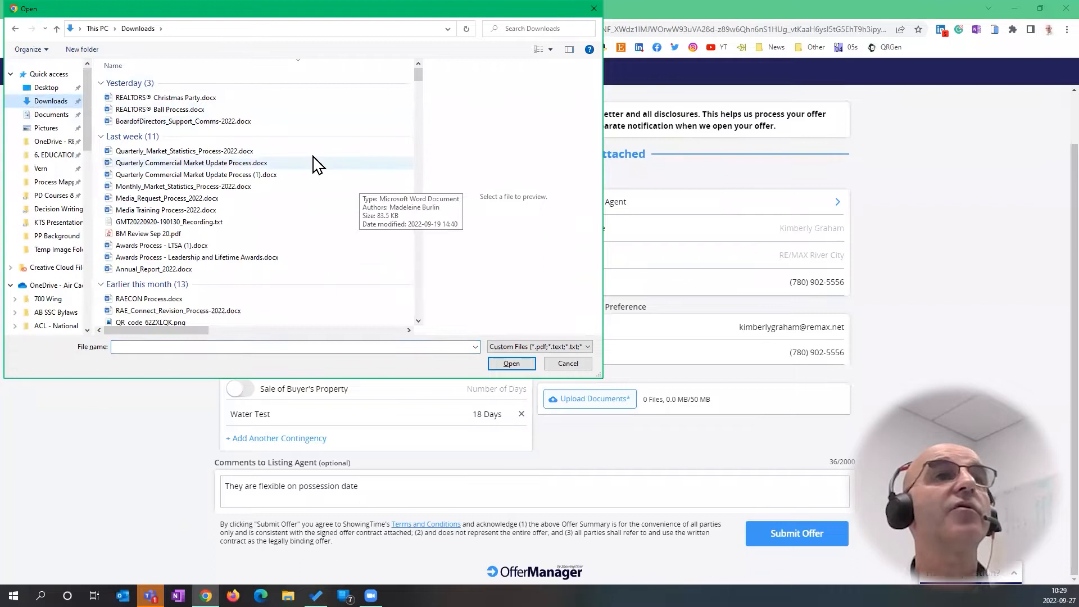
left_click(52, 102)
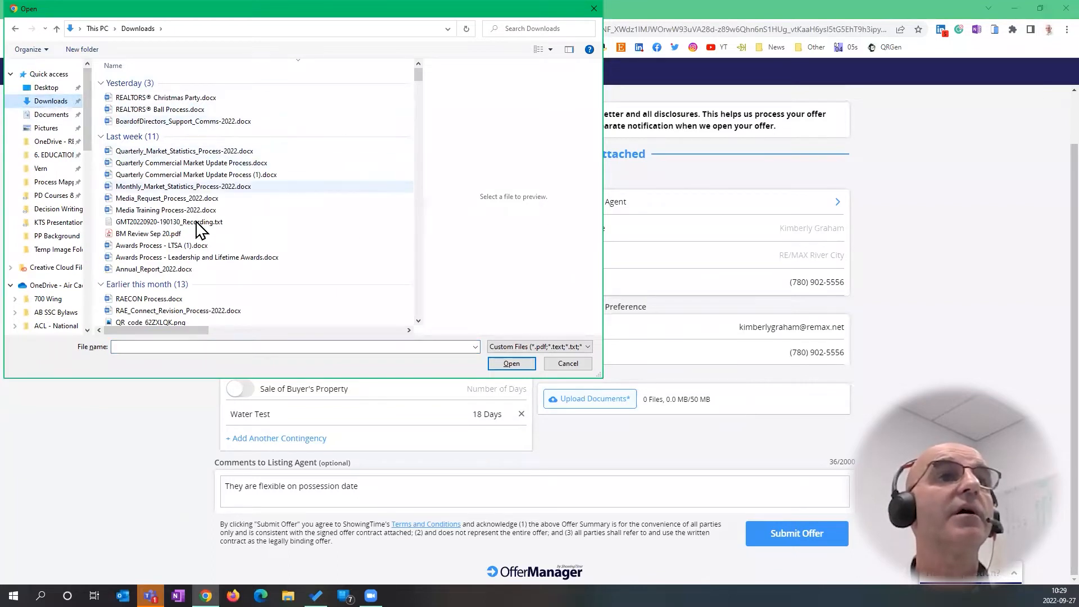
left_click(168, 234)
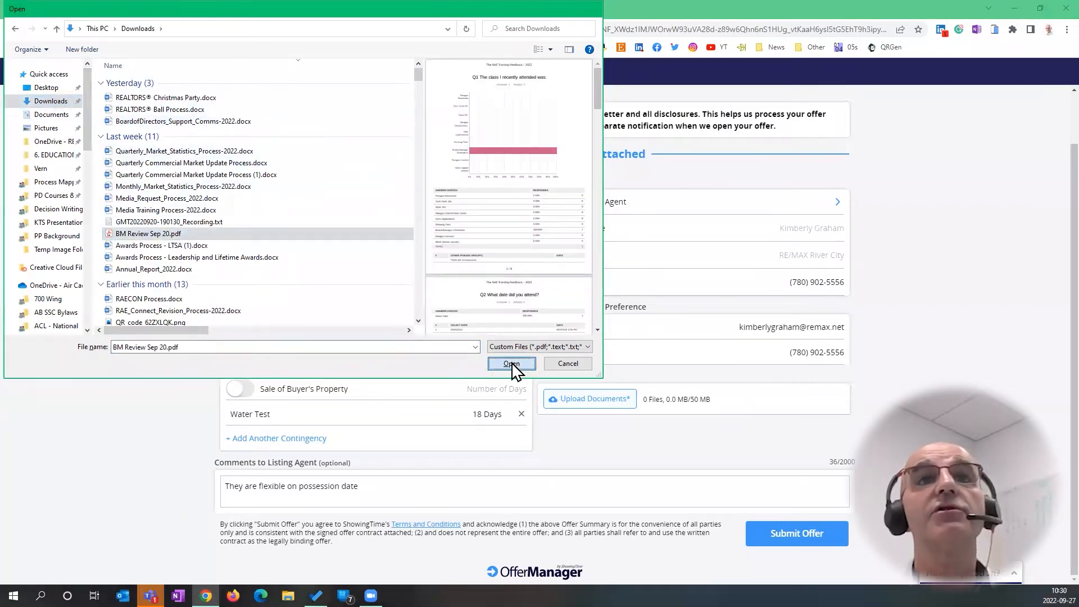
left_click(512, 364)
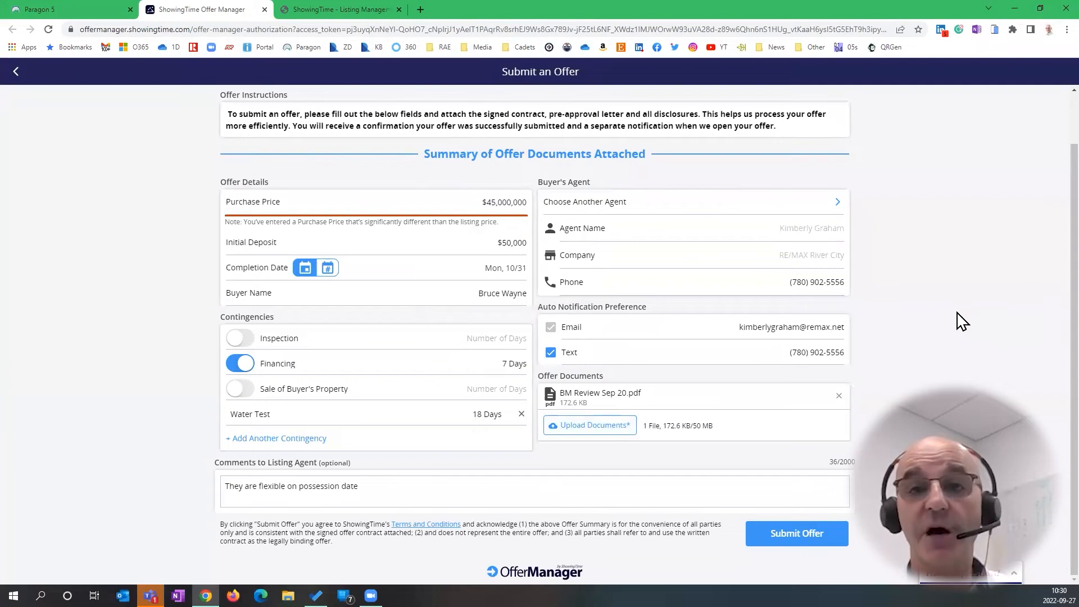
Submit the 995 Test Haven offer and close Offer Manager once it confirms submission
left_click(795, 537)
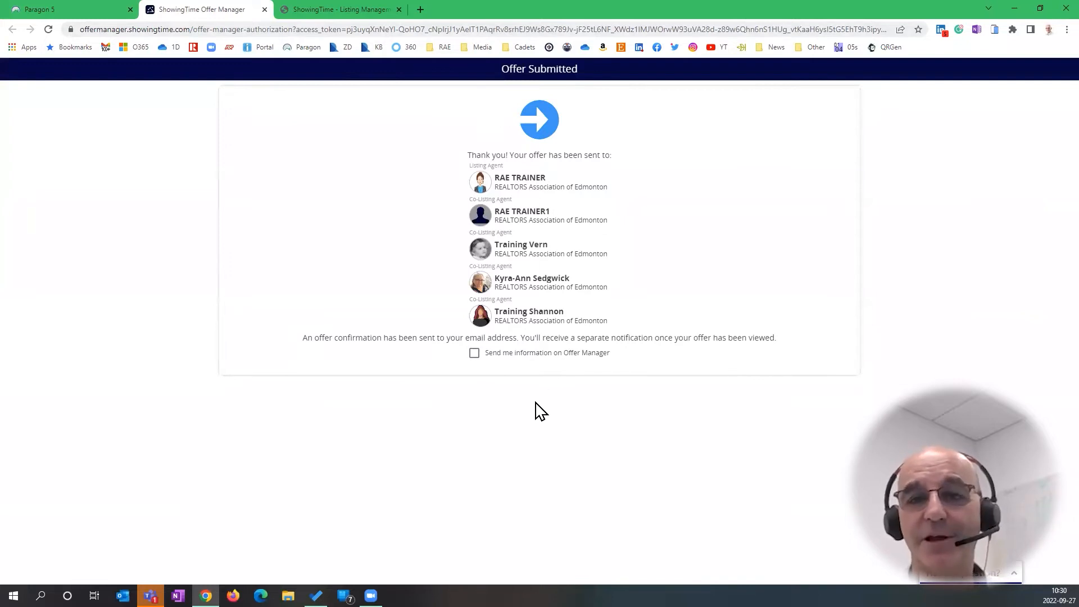
left_click(264, 10)
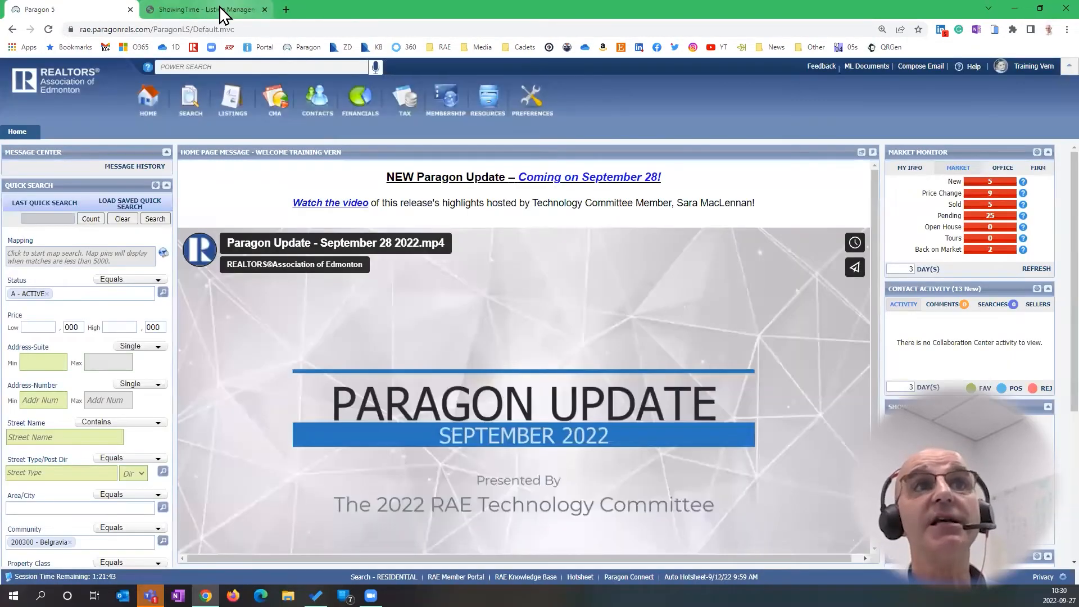
View My Listings offers: 995 Test Haven has three offers, 992 Test Crescent none
left_click(221, 11)
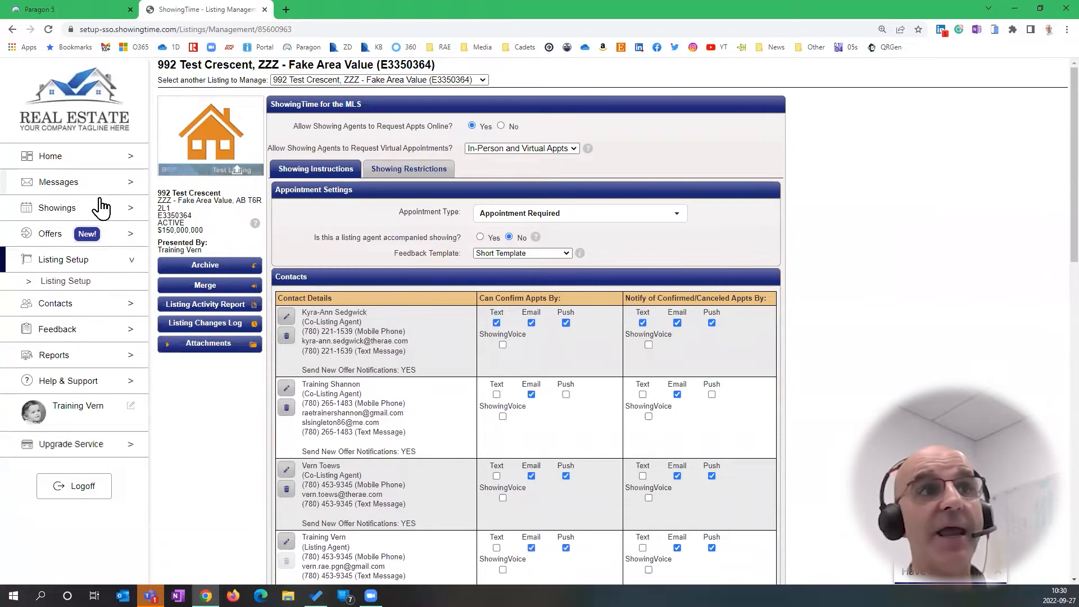
left_click(50, 240)
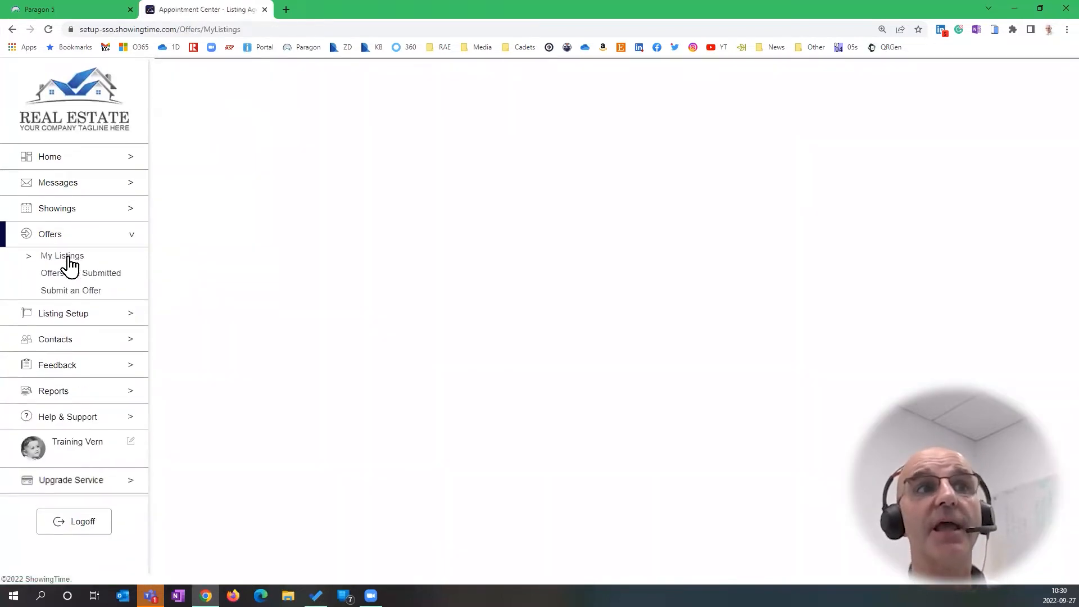
left_click(68, 259)
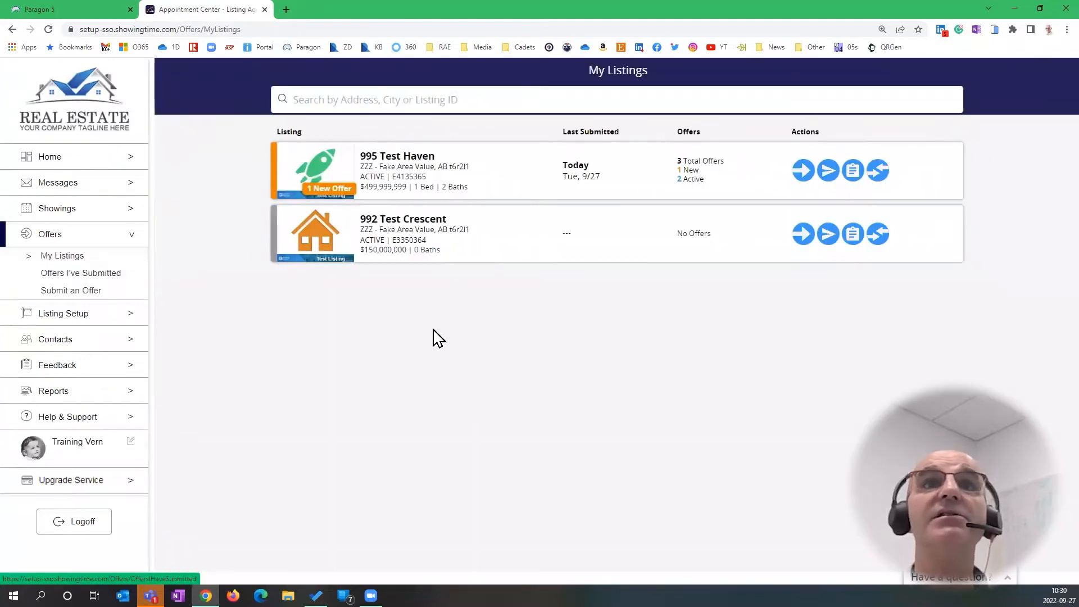
key("ctrl")
key("ctrl")
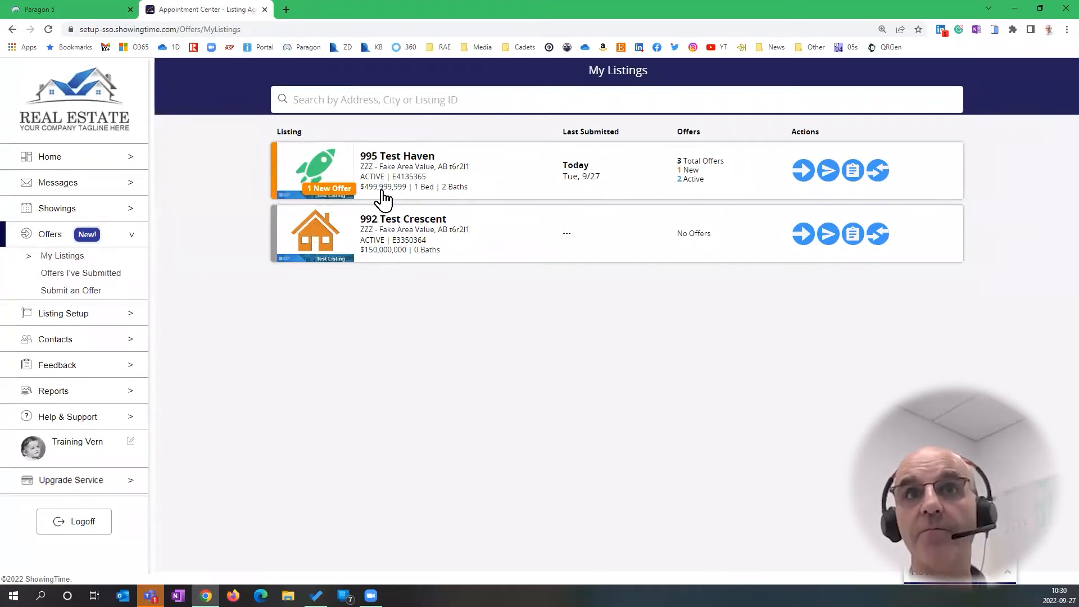
left_click(723, 167)
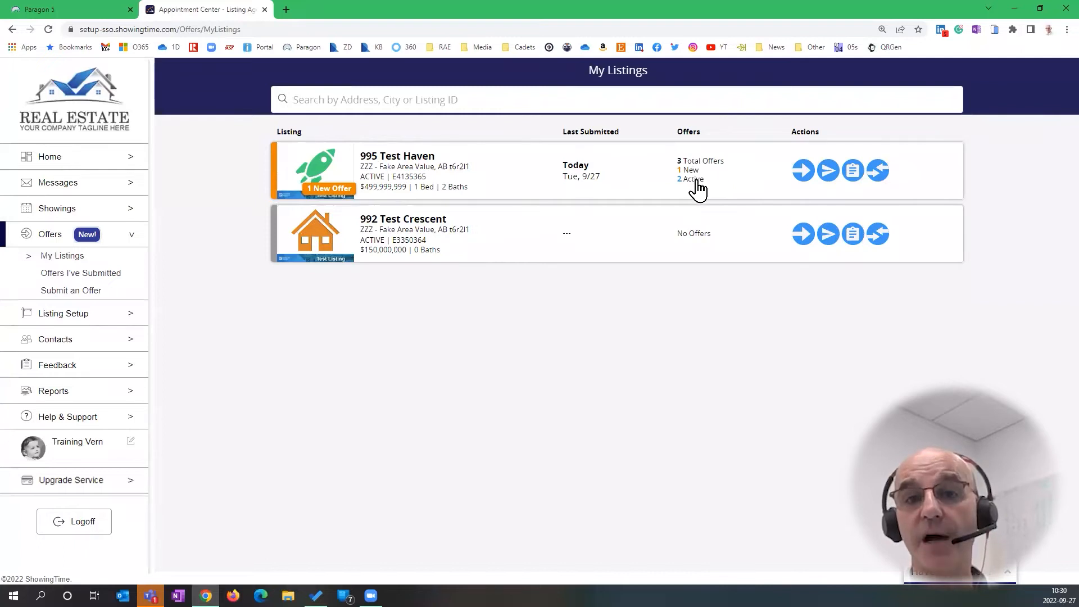
left_click(702, 243)
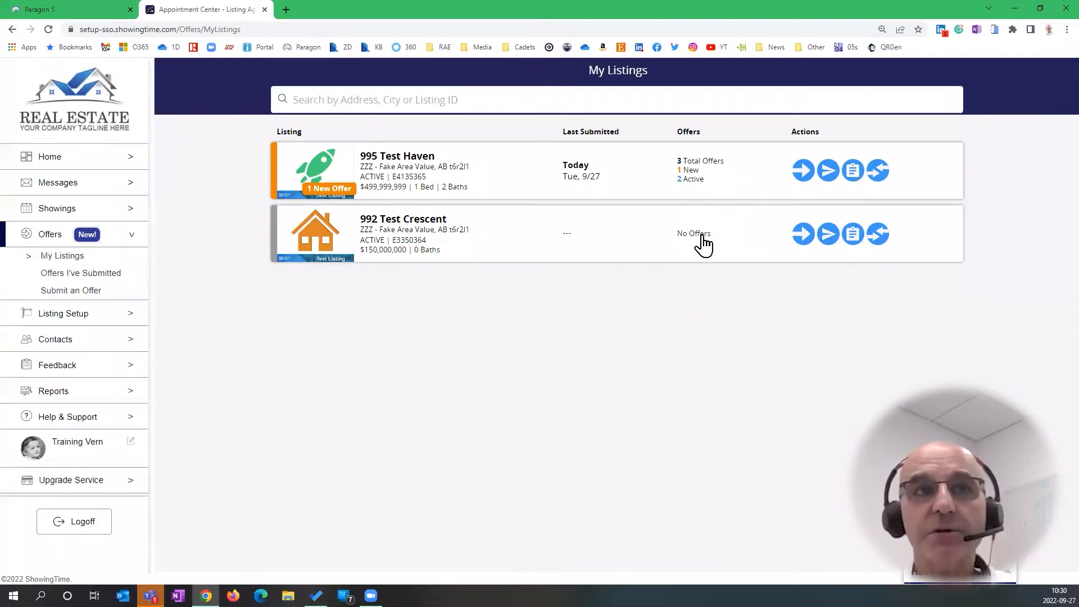
left_click(46, 5)
Run a quick search with 'test' entered as the Street Name
left_click(52, 437)
type("test")
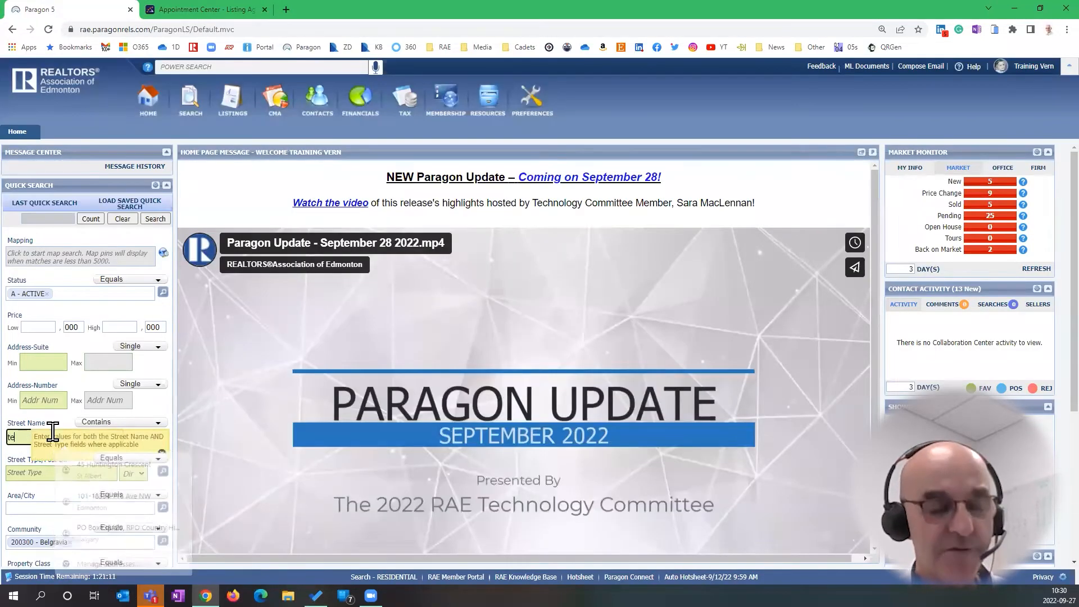
left_click(158, 221)
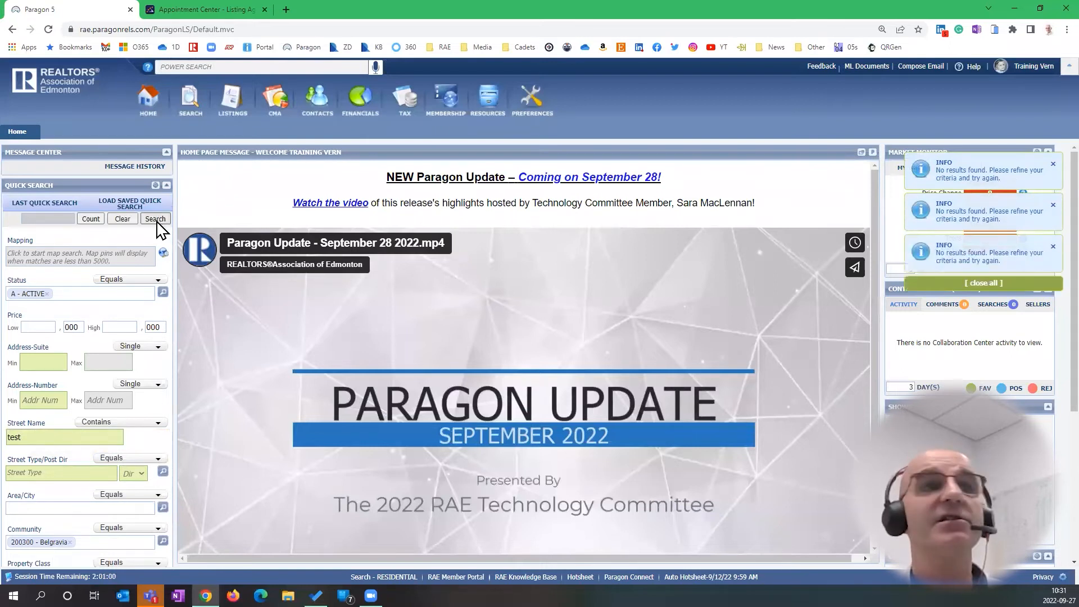
Remove the Belgravia Community filter and rerun the 'test' street search, returning five active listings
left_click_drag(59, 436, 17, 448)
key("BackSpace")
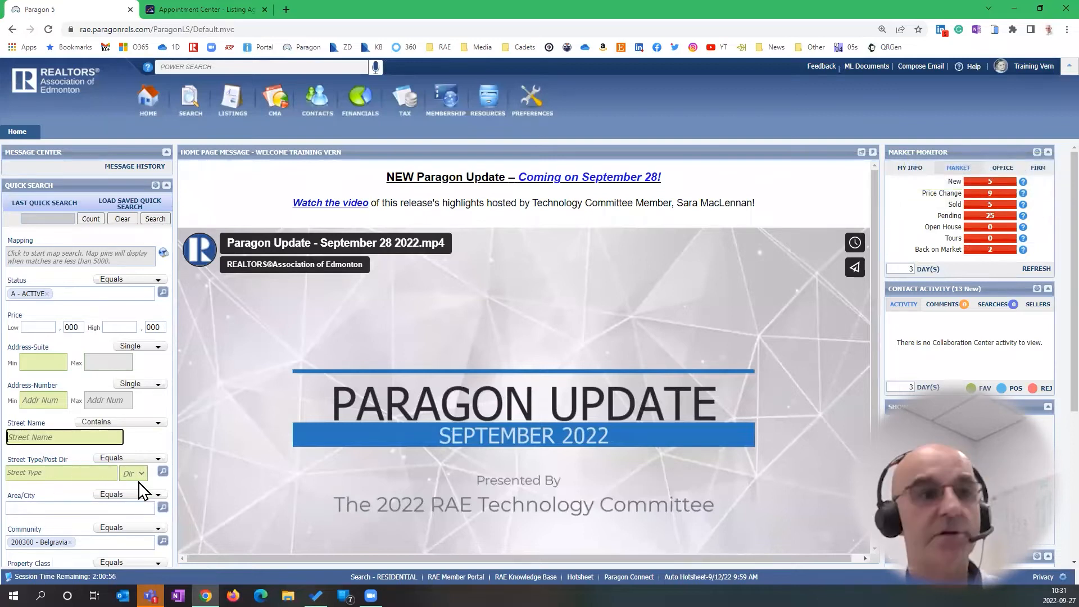
scroll(125, 482, "down", 3)
left_click(72, 373)
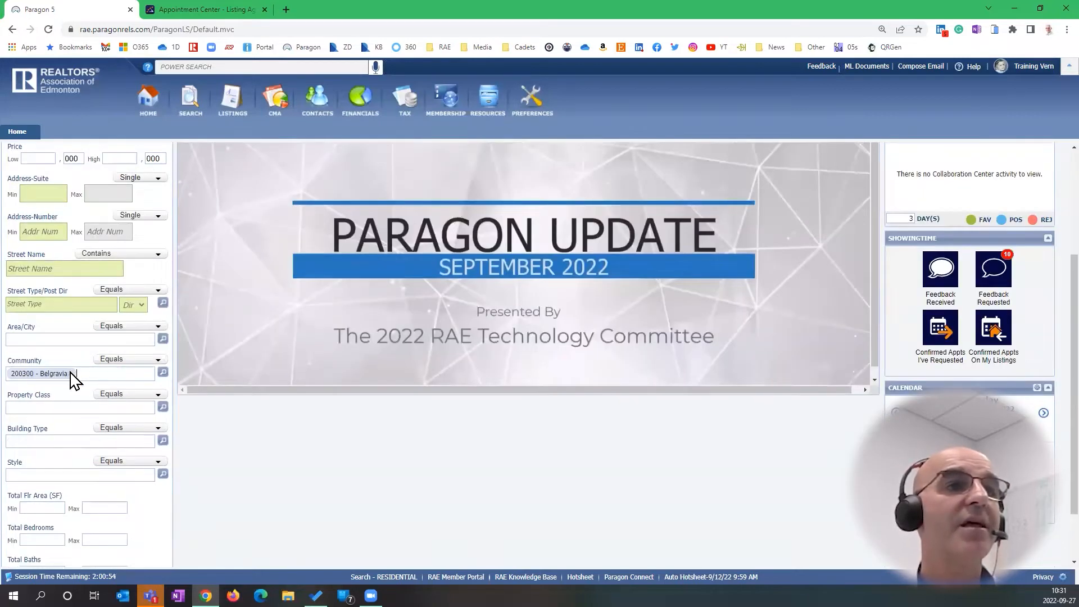
key("BackSpace")
scroll(61, 394, "up", 3)
left_click(50, 419)
type("test")
key("Return")
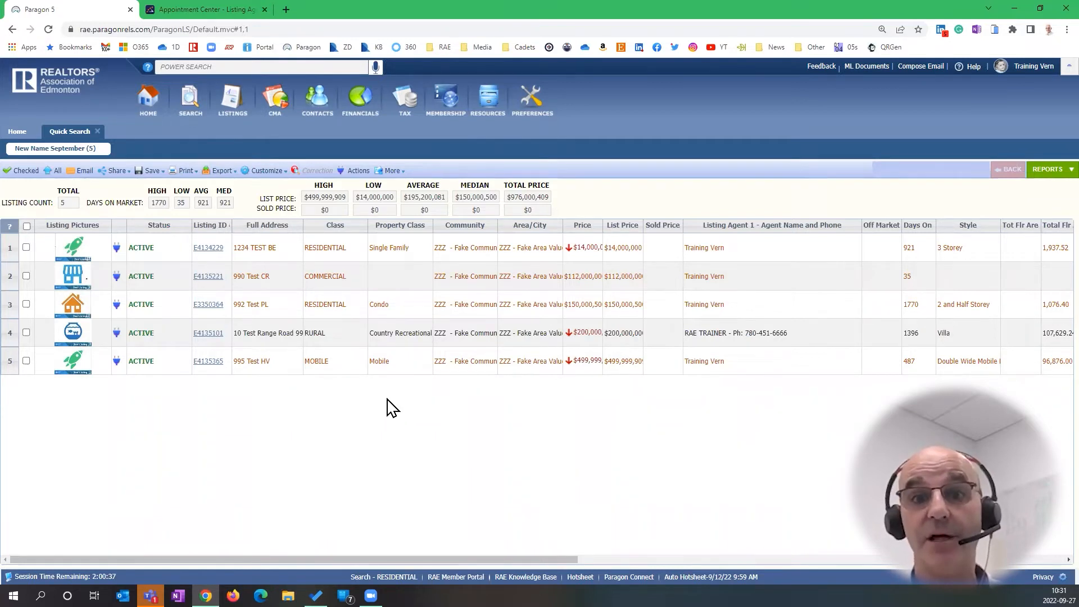
Return to the ShowingTime My Listings offers page showing 995 Test Haven
left_click(223, 10)
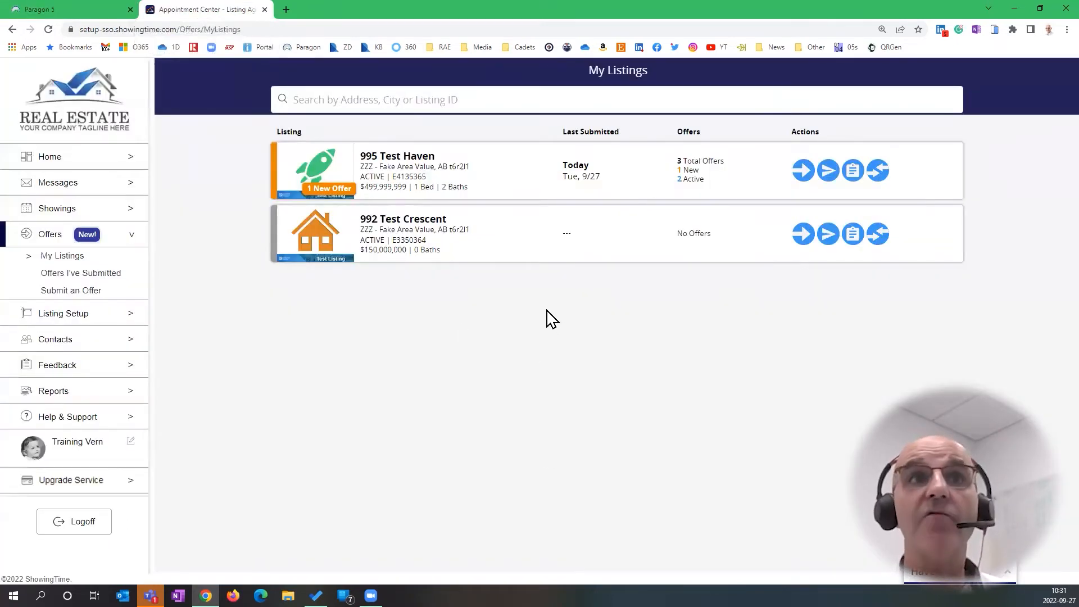
key("ctrl")
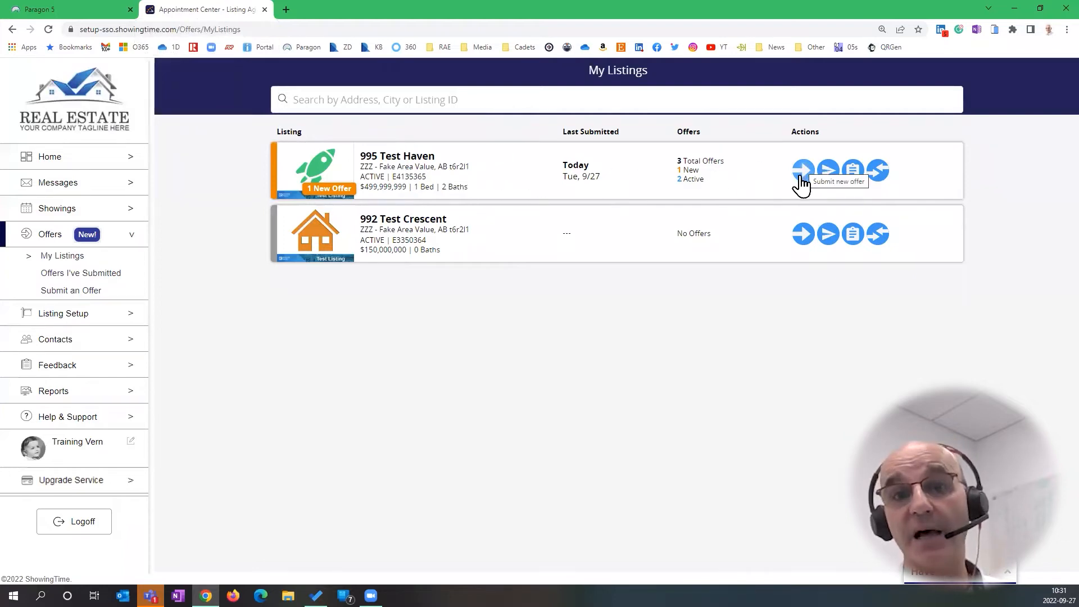
key("ctrl")
key("ctrl")
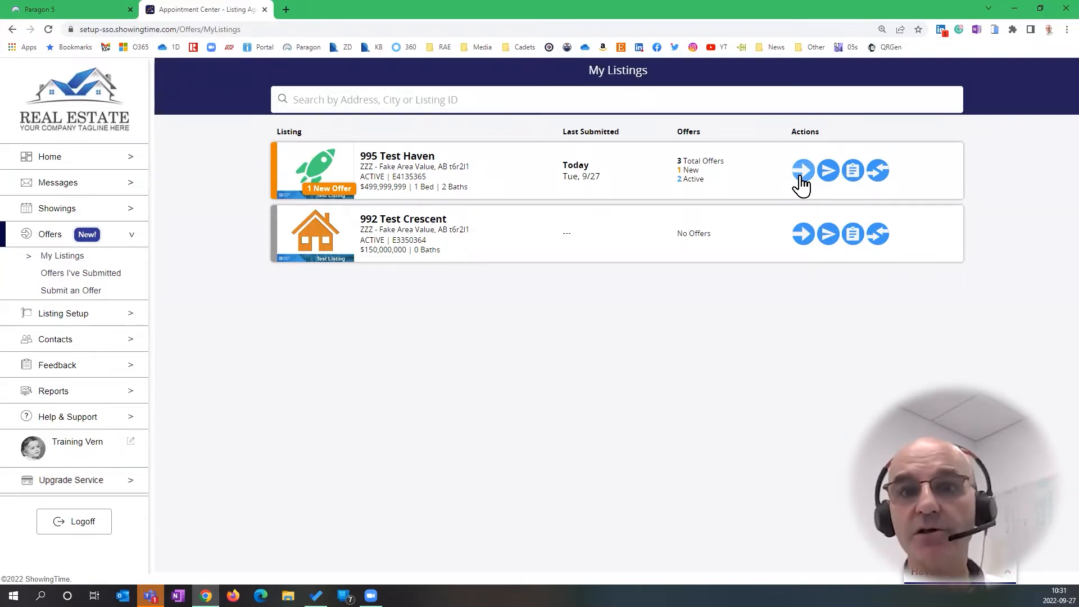
key("ctrl")
key("ctrl")
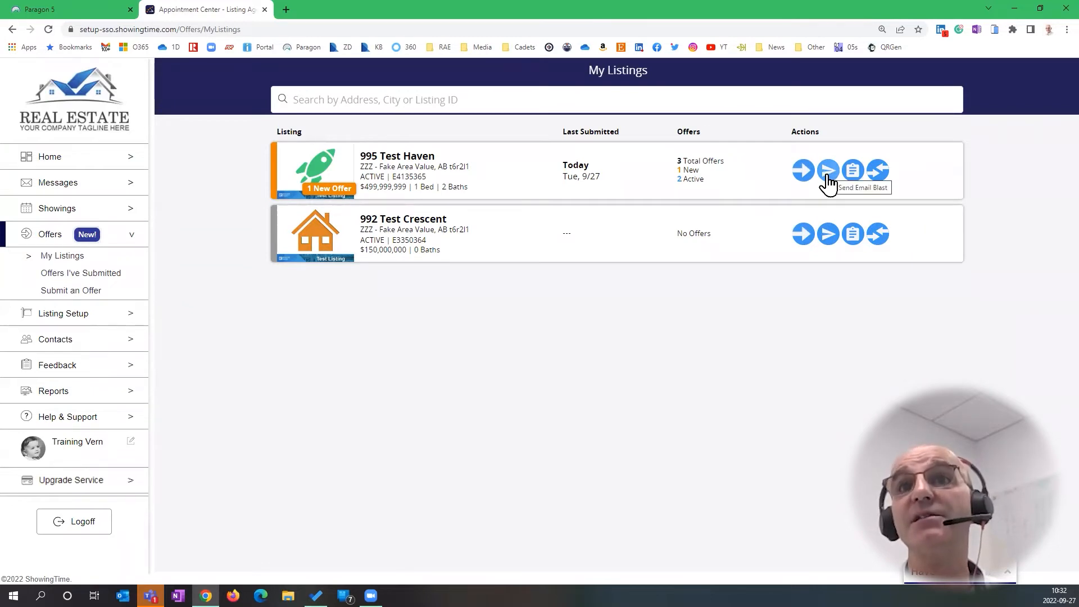
left_click(828, 176)
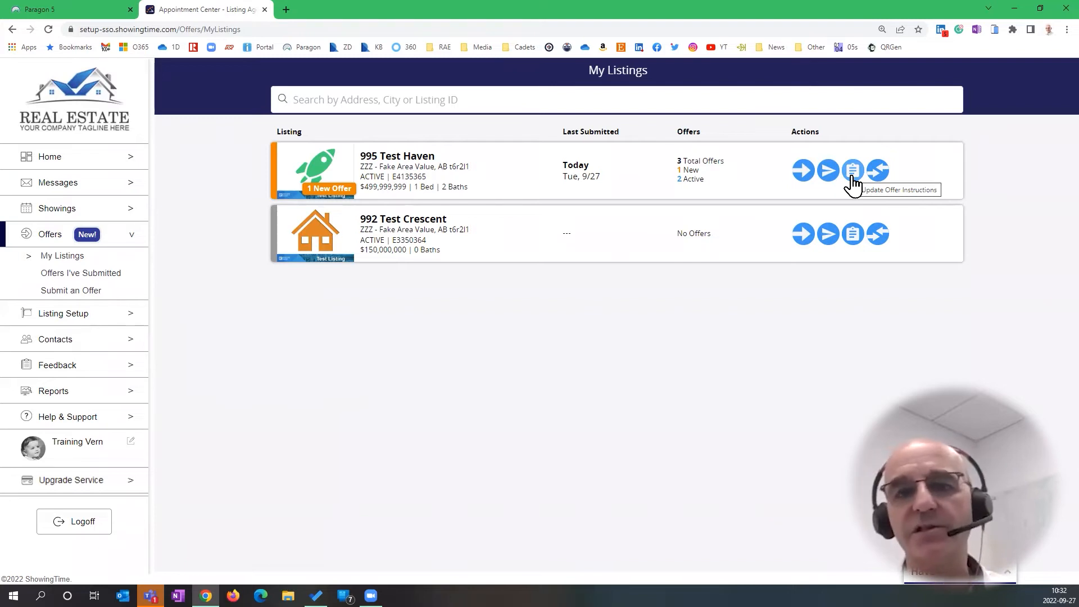
key("ctrl")
key("ctrl")
Review 995 Test Haven's offer instructions and close them without changes
left_click(855, 236)
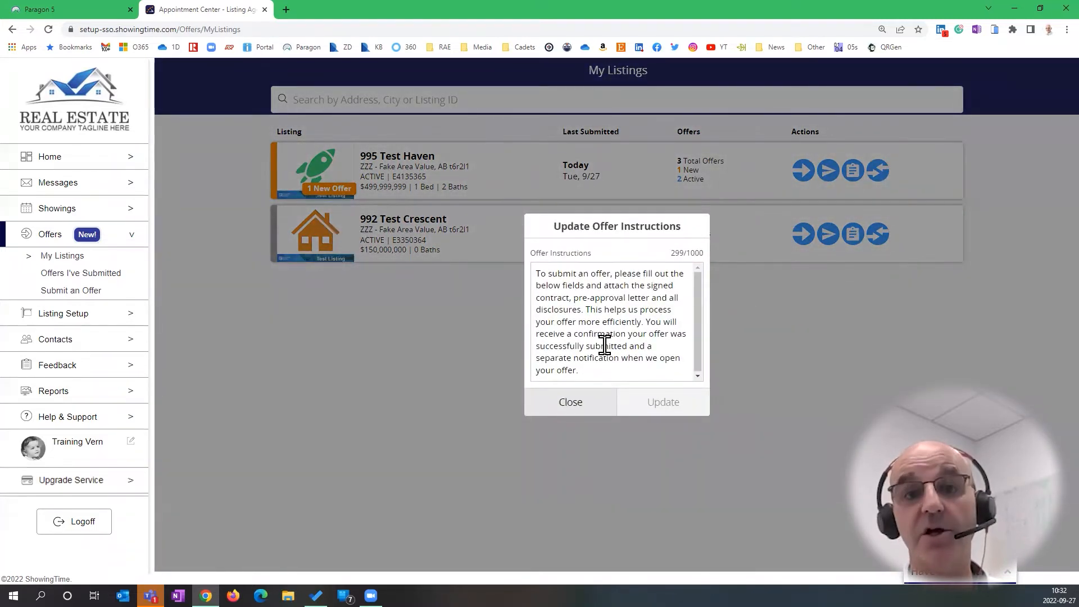
left_click_drag(580, 371, 524, 271)
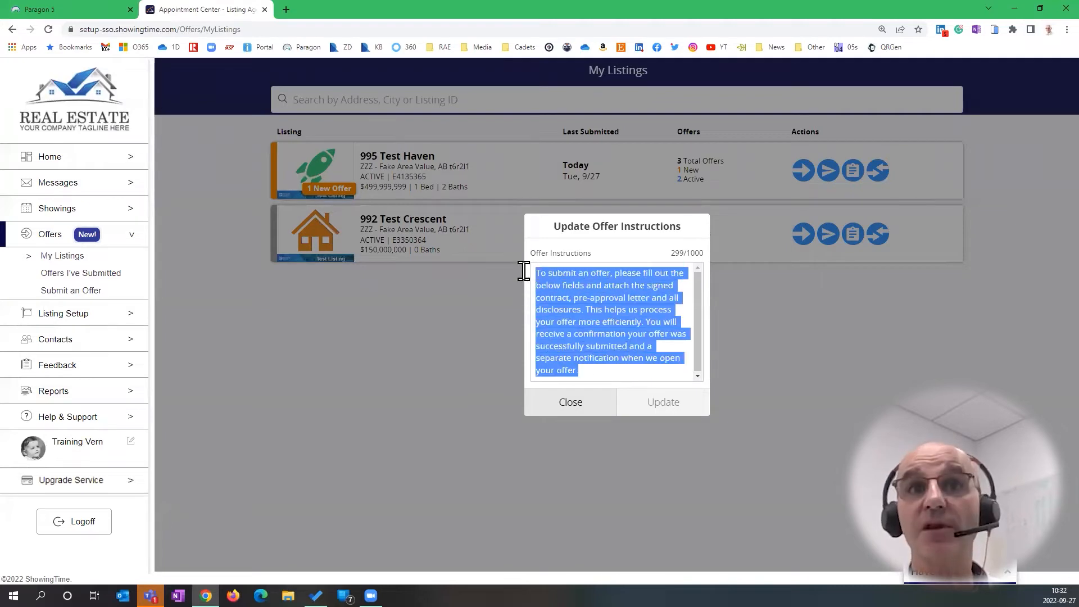
left_click(571, 403)
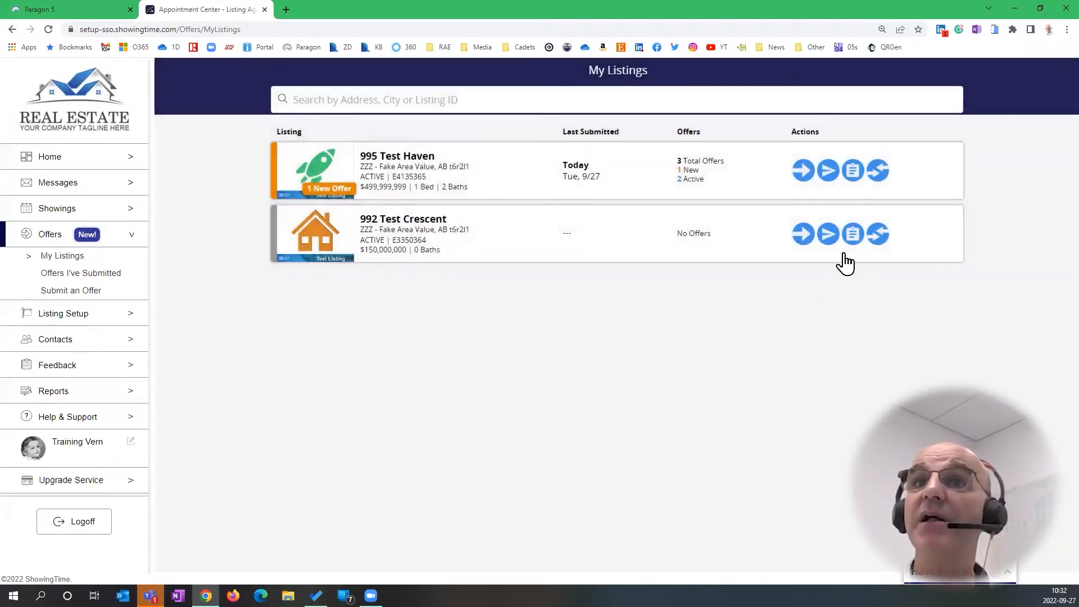
left_click(852, 239)
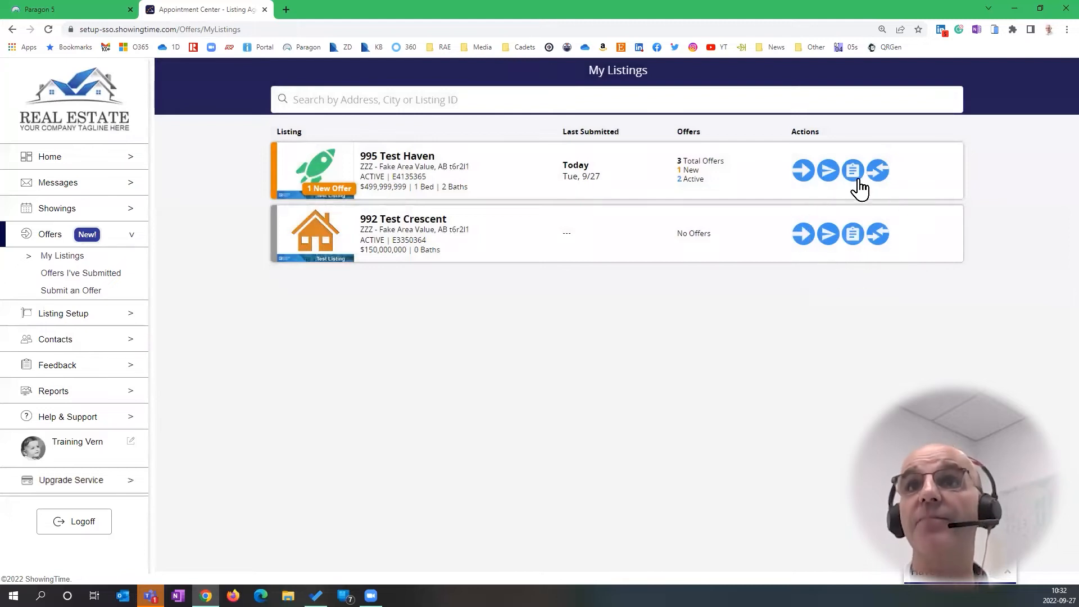
left_click(880, 171)
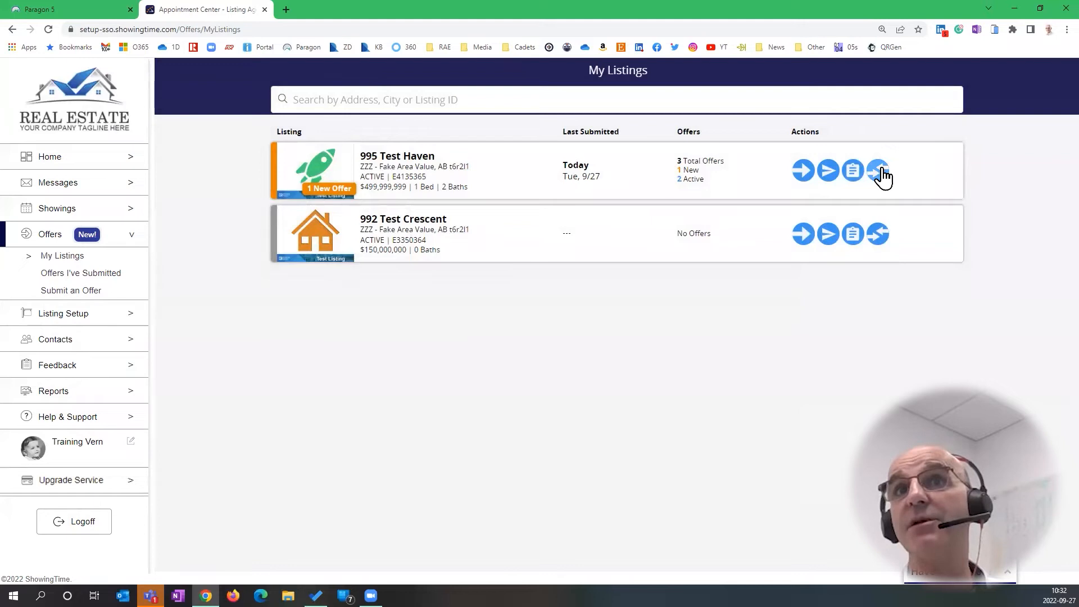
From 995 Test Haven's 3 total offers, open today's new $45,000,000 offer
left_click(689, 179)
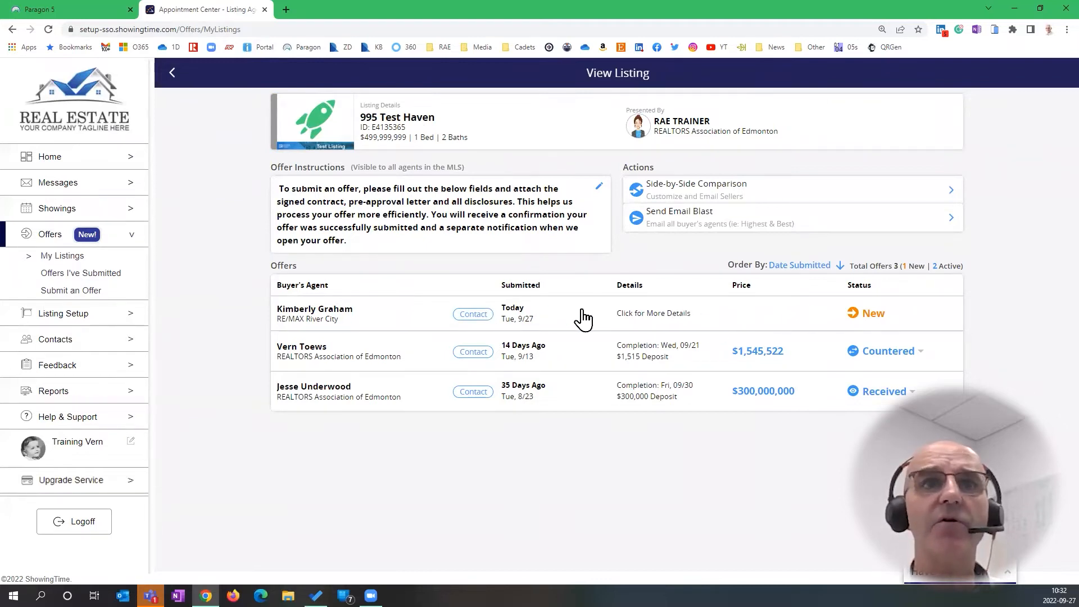
left_click(870, 319)
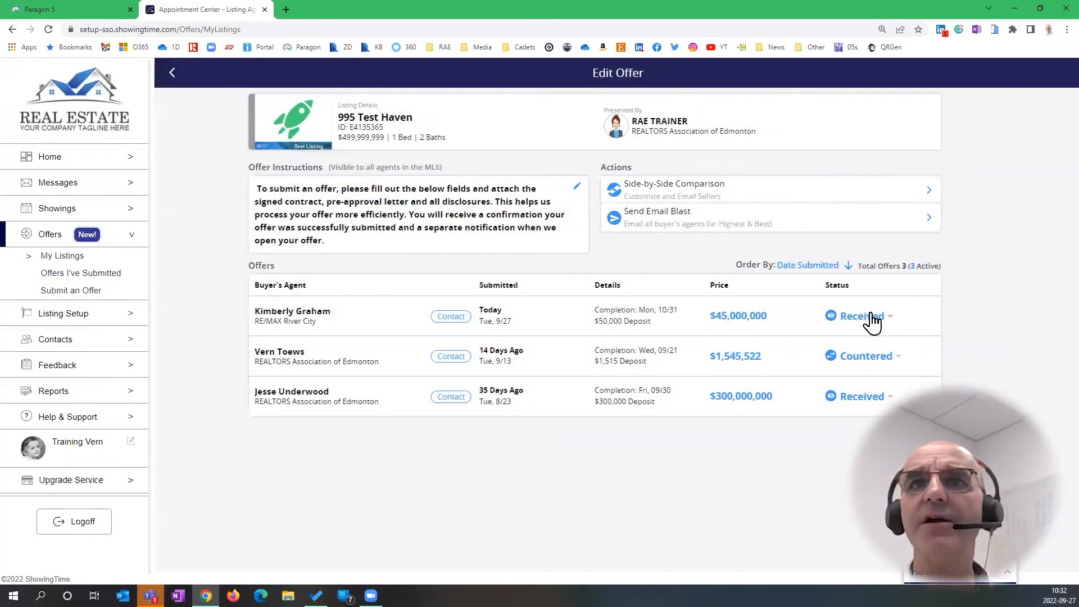
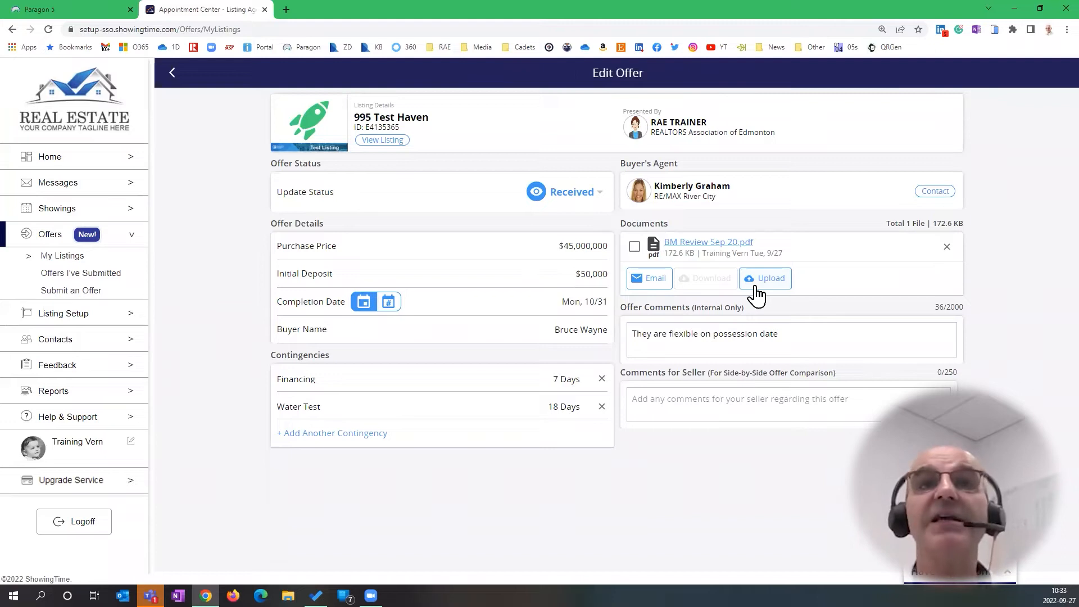
Leave the $45,000,000 offer's status as Received and return to 995 Test Haven's offers table
left_click(599, 193)
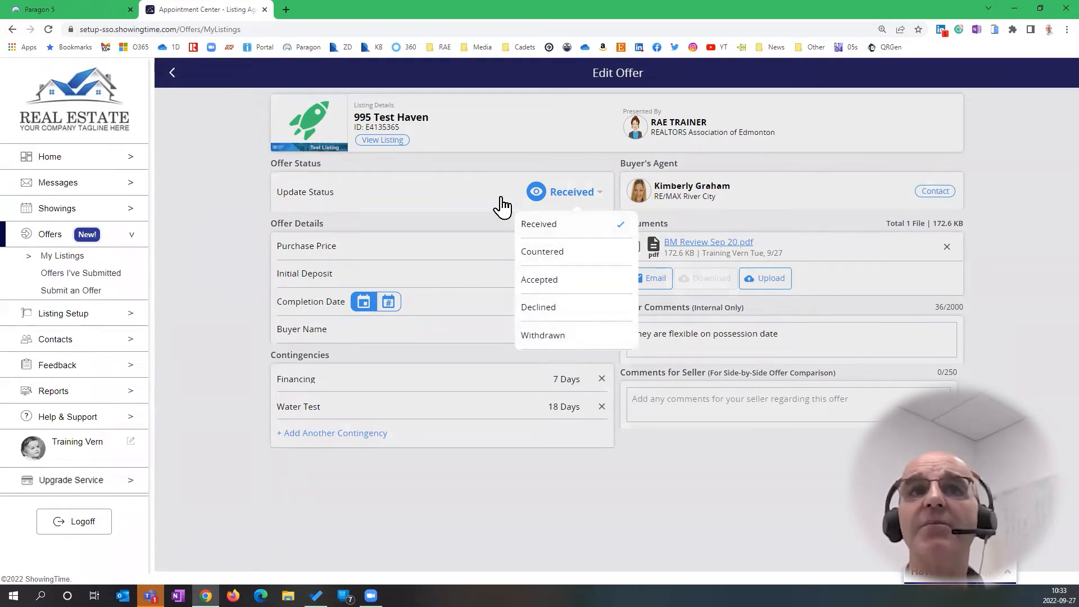
left_click(476, 204)
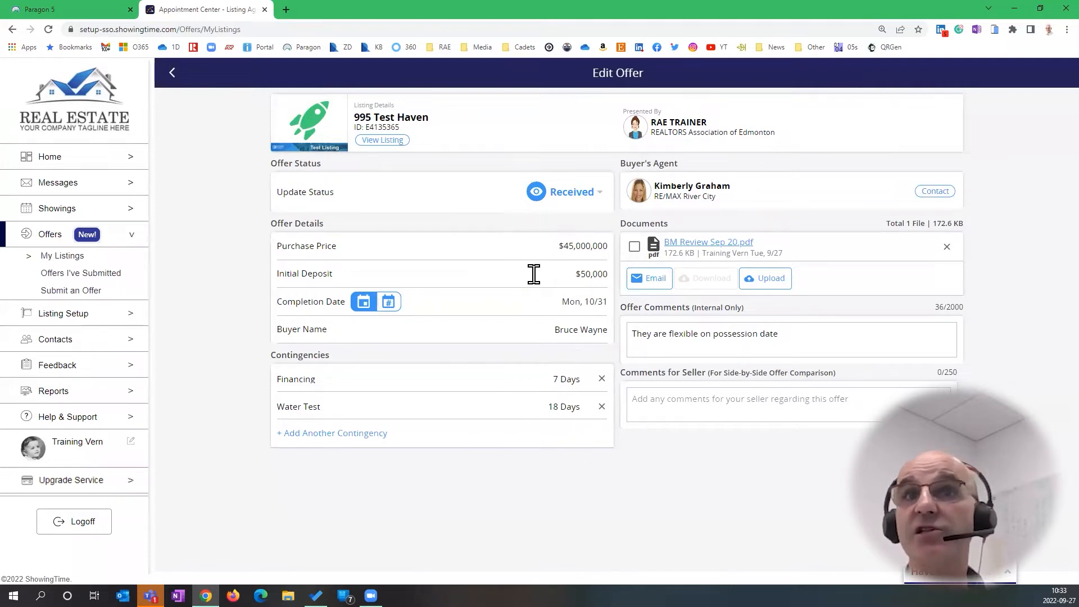
left_click(723, 244)
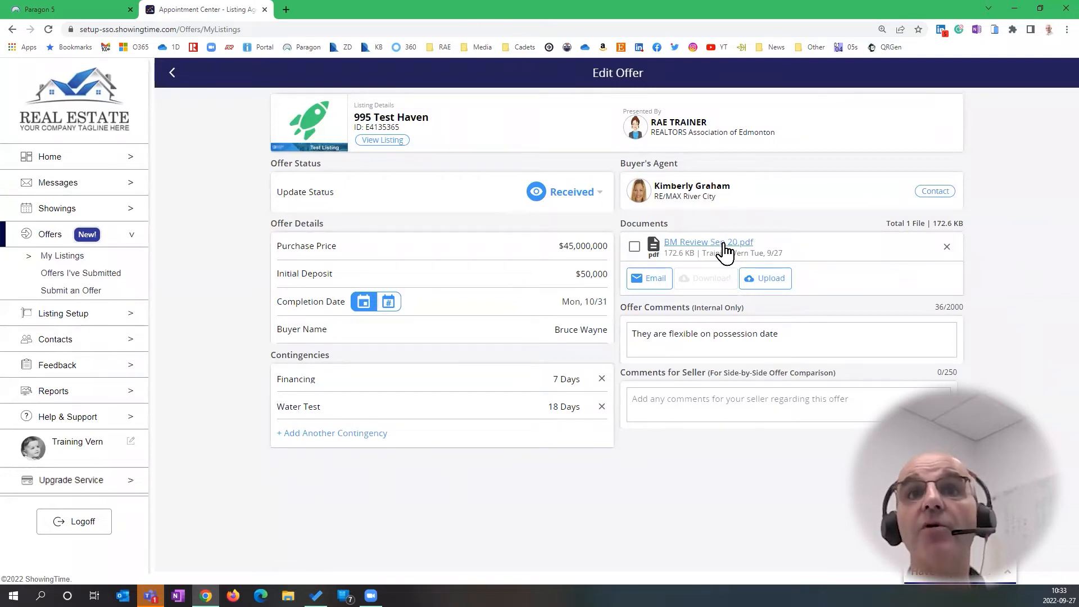
left_click(768, 285)
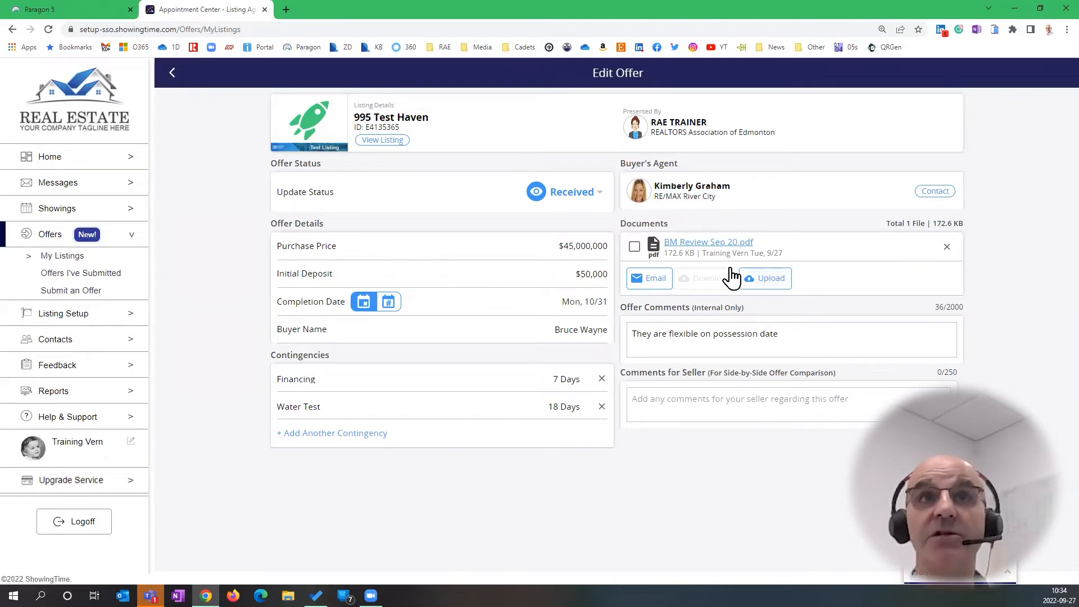
left_click(172, 75)
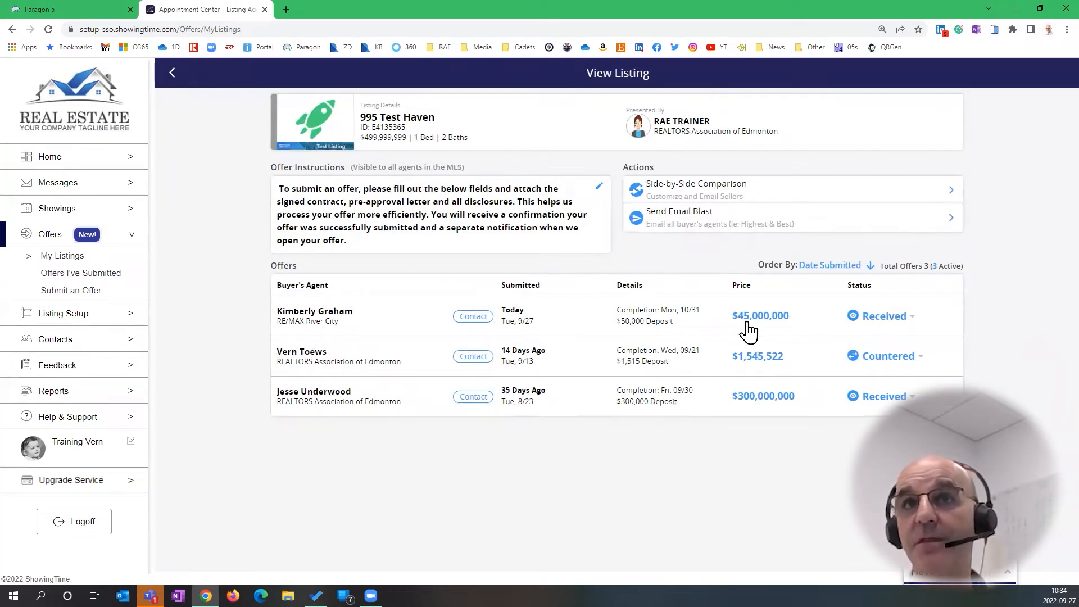
Start a side-by-side comparison of all three 995 Test Haven offers
left_click(745, 193)
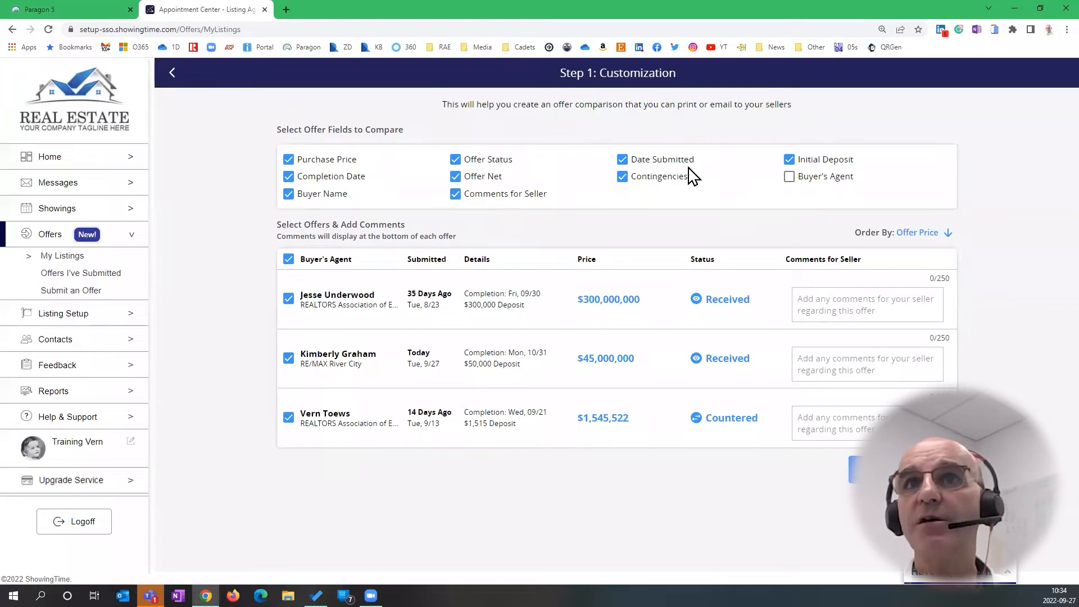
Add Buyer's Agent to the compared fields, keep the default order, and preview the comparison
left_click(789, 177)
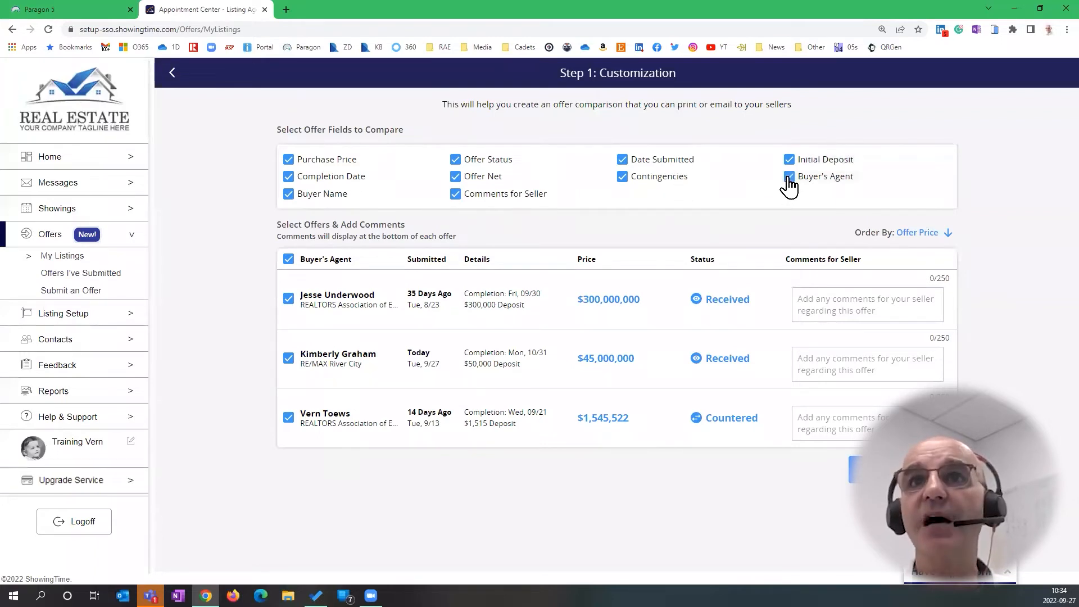
left_click(948, 234)
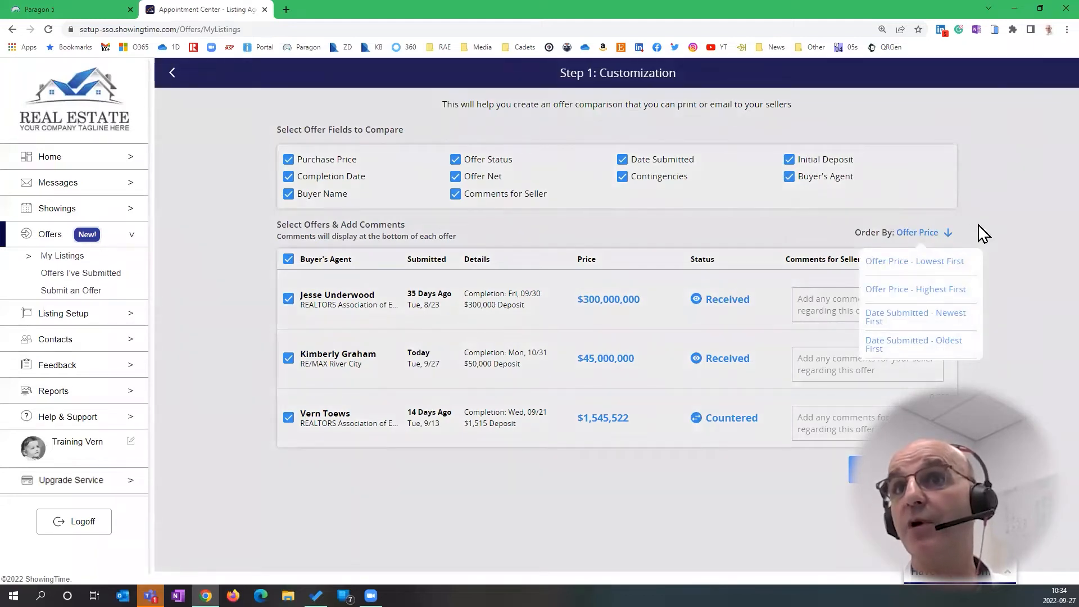
left_click(984, 243)
left_click(903, 470)
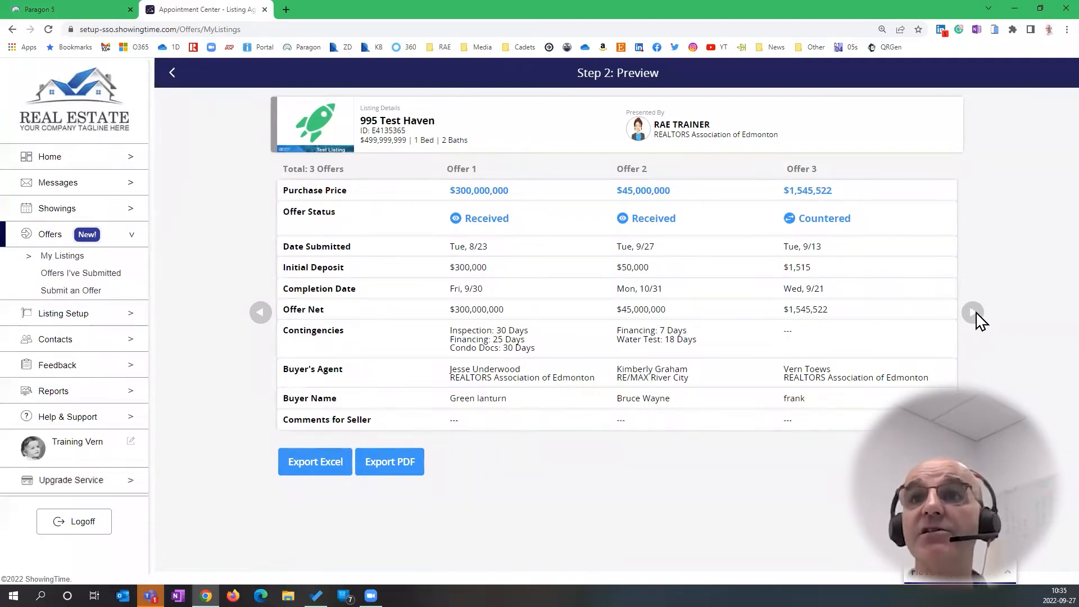
key("ctrl")
key("ctrl")
key("ctrl")
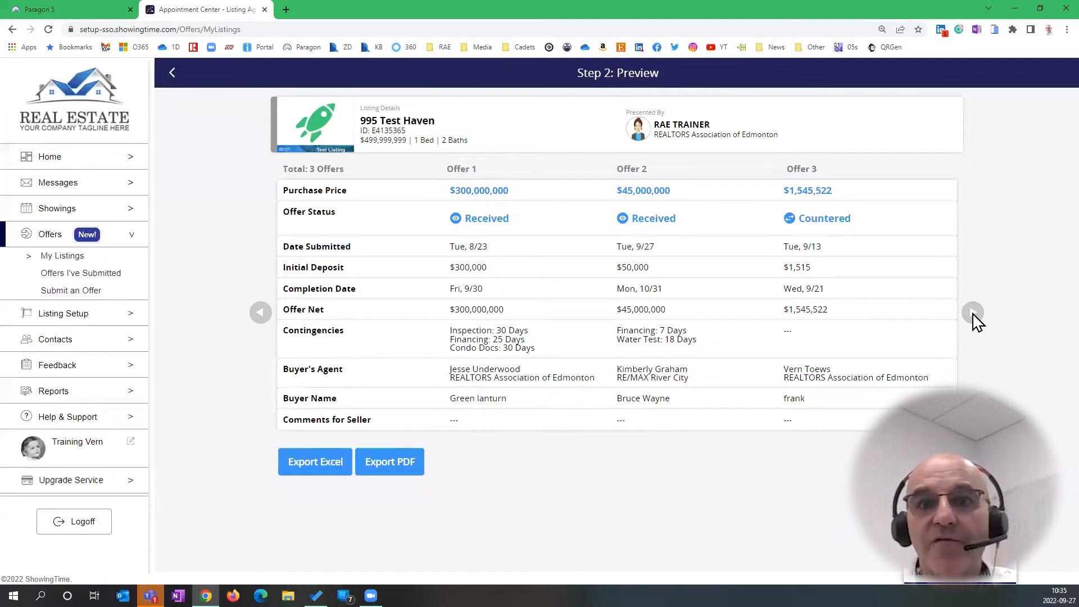
key("ctrl")
key("ctrl")
key("ctrl")
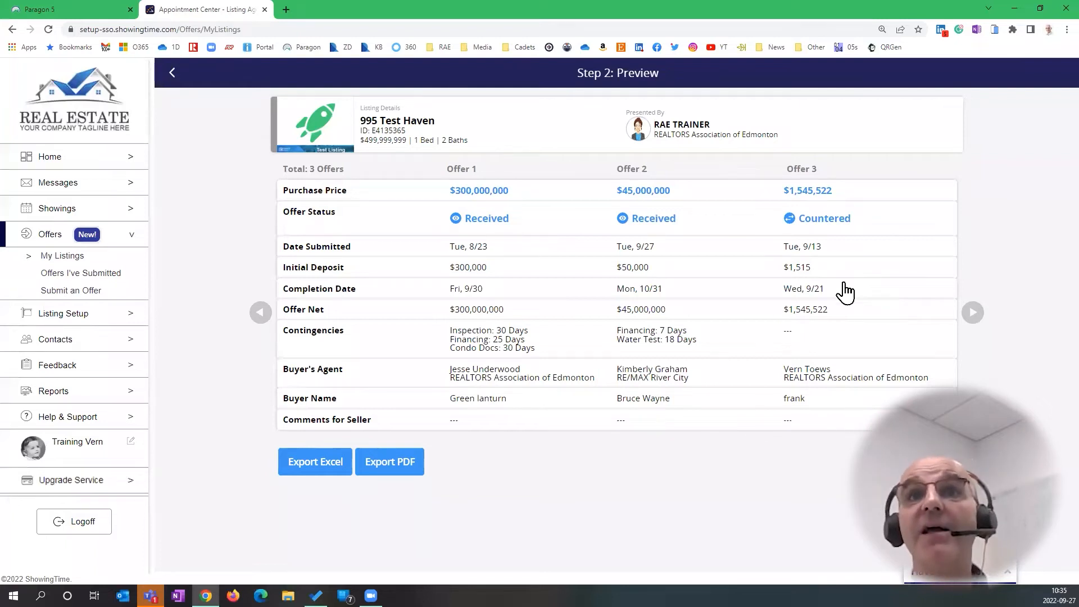
left_click(831, 332)
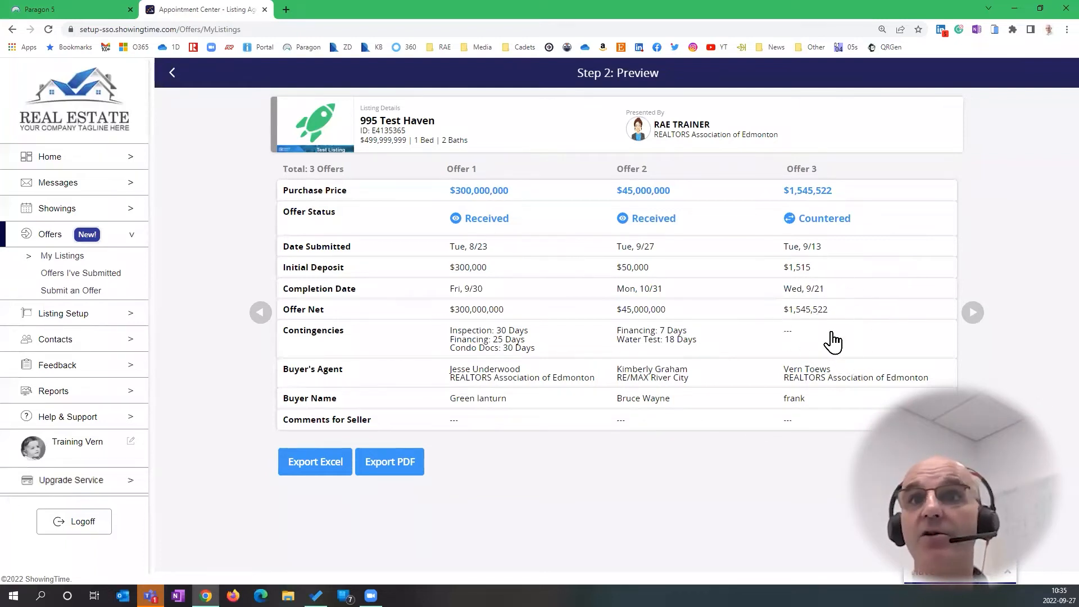
left_click(832, 333)
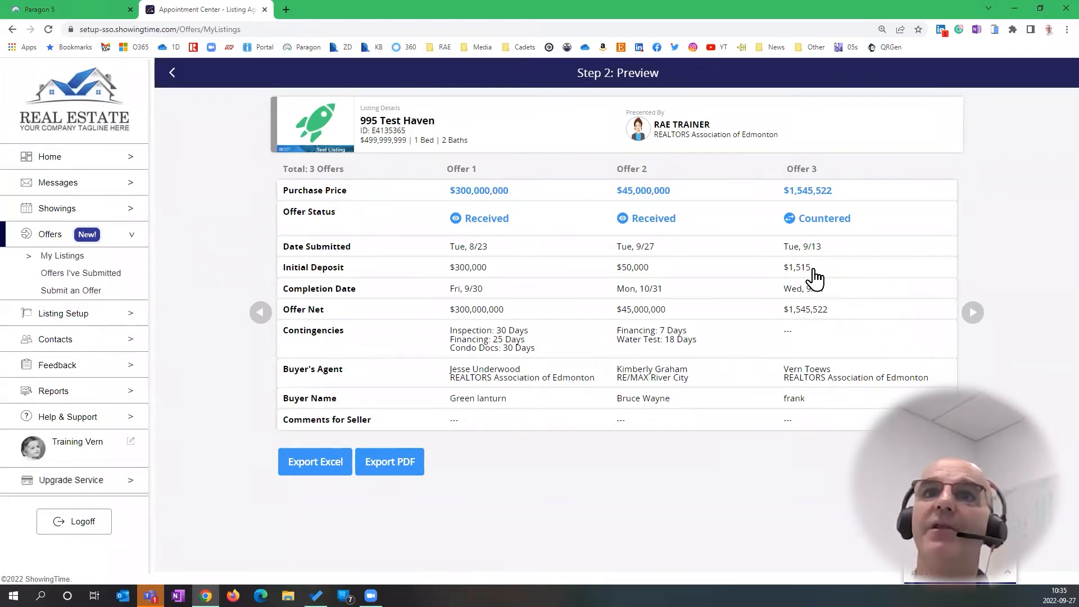
left_click(839, 194)
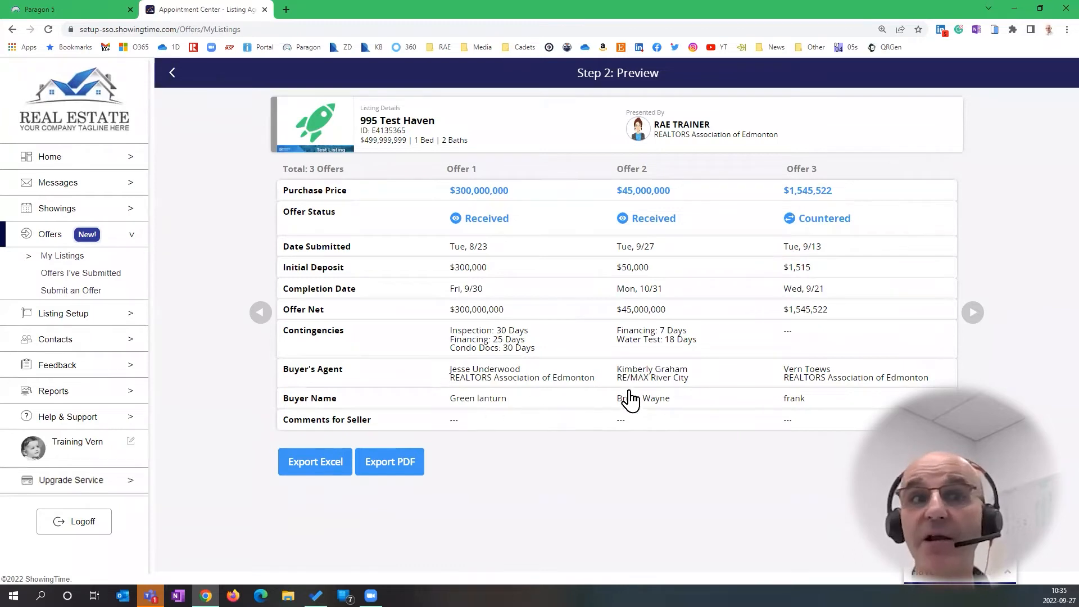
left_click(393, 476)
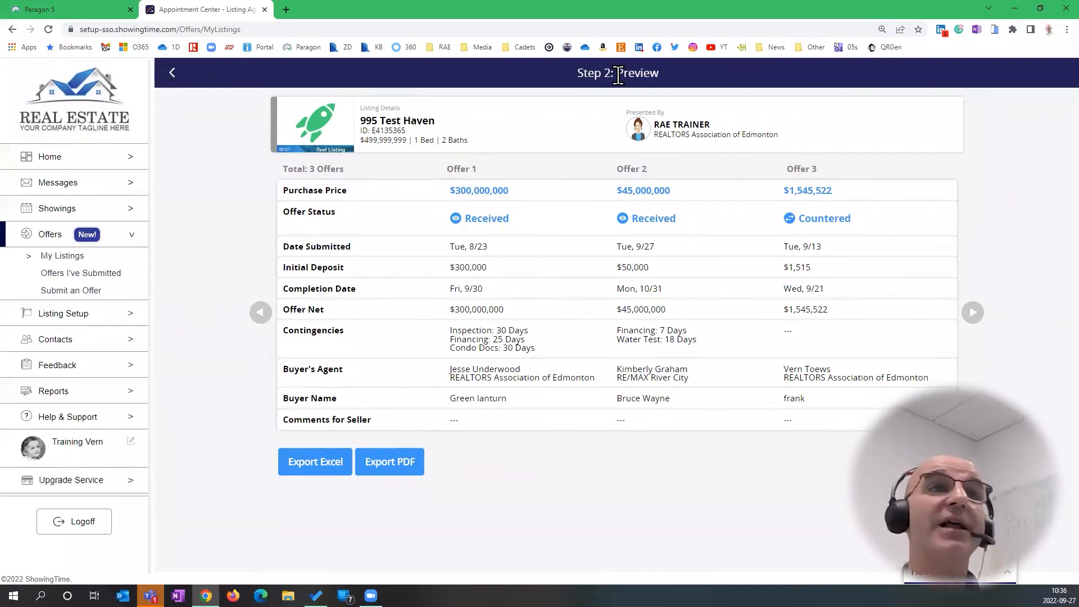
Open Offers I've Submitted to see the three 10 Test Range Road offers and their statuses
left_click(90, 277)
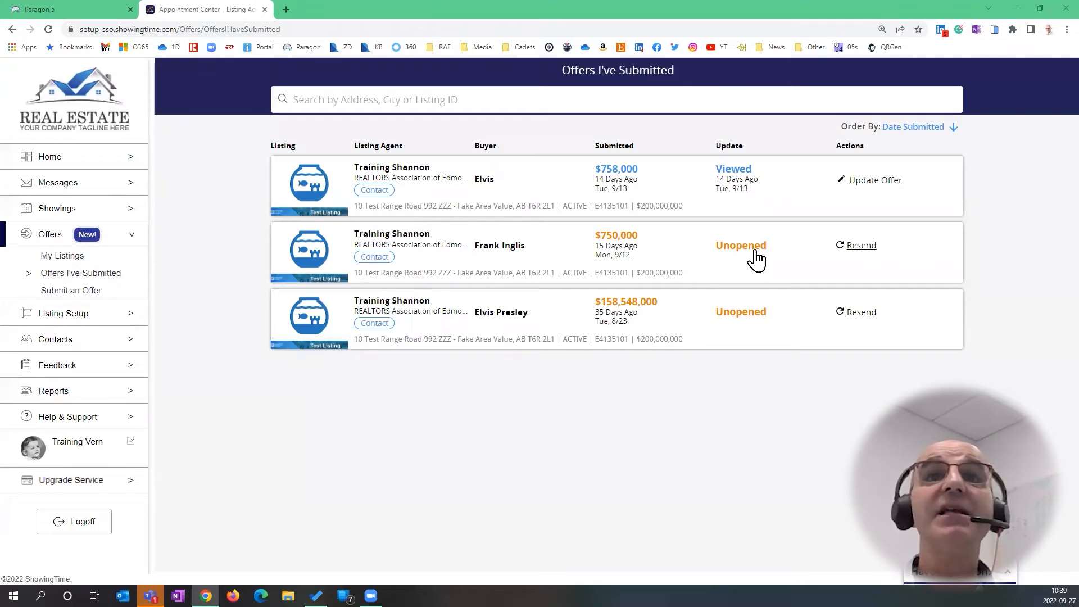
key("ctrl")
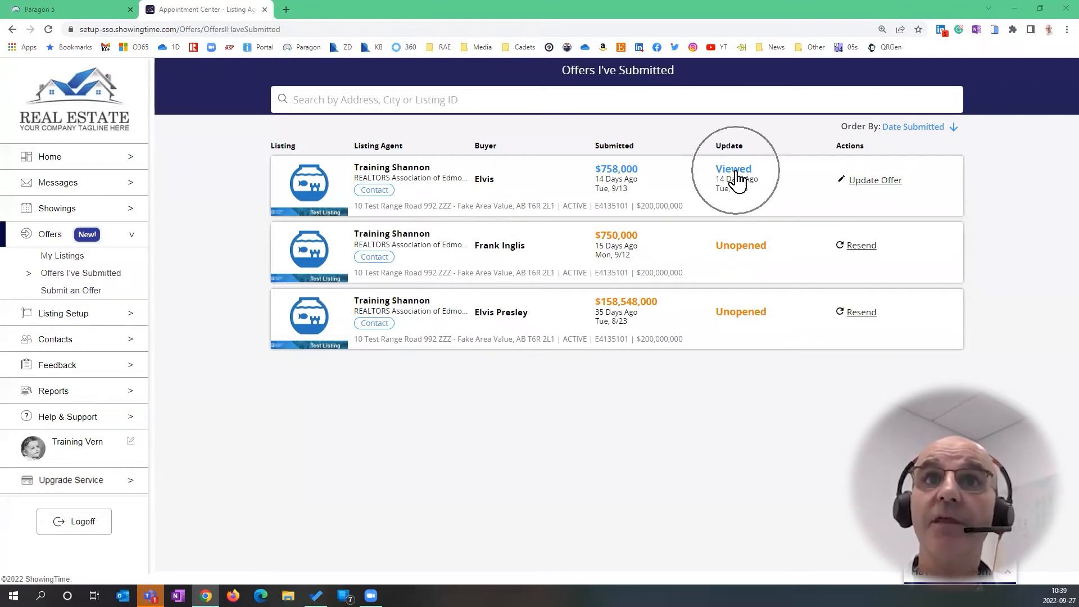
key("ctrl")
key("ctrl")
key("ctrl")
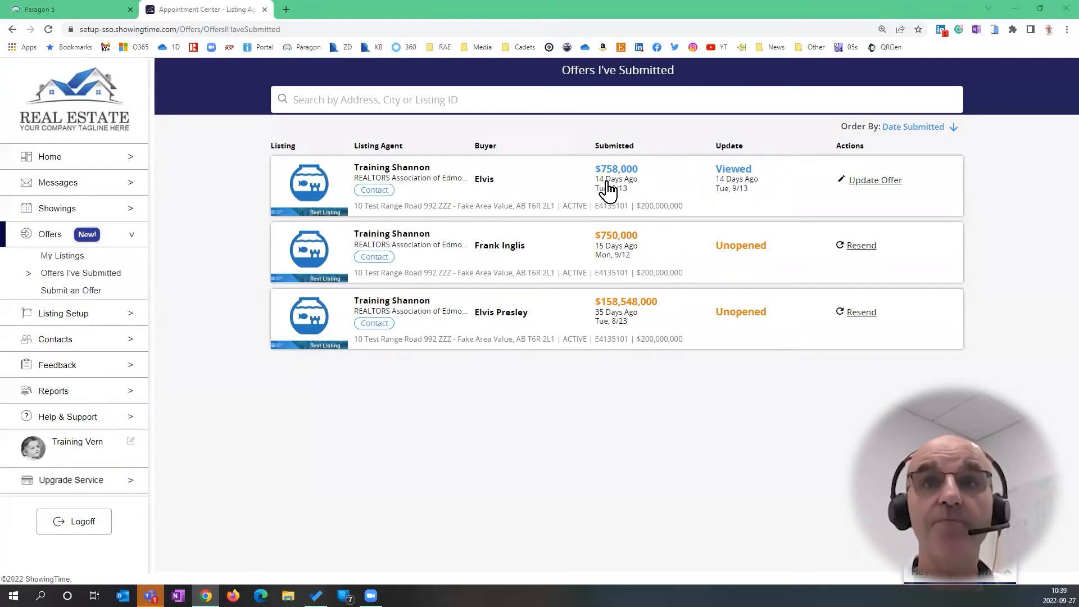
key("ctrl")
key("ctrl")
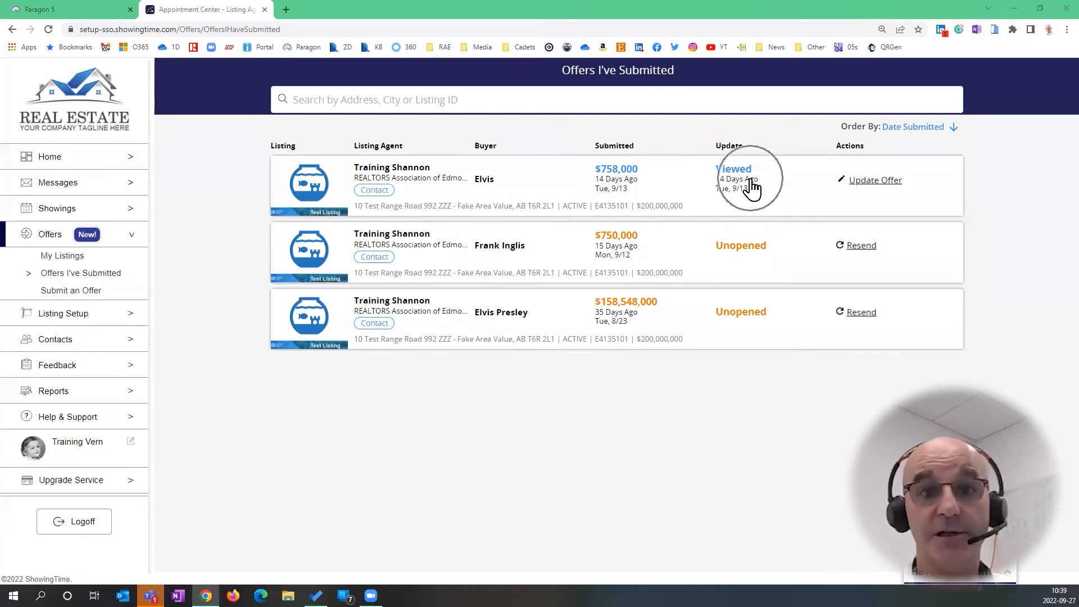
key("ctrl")
key("ctrl")
key("ctrl")
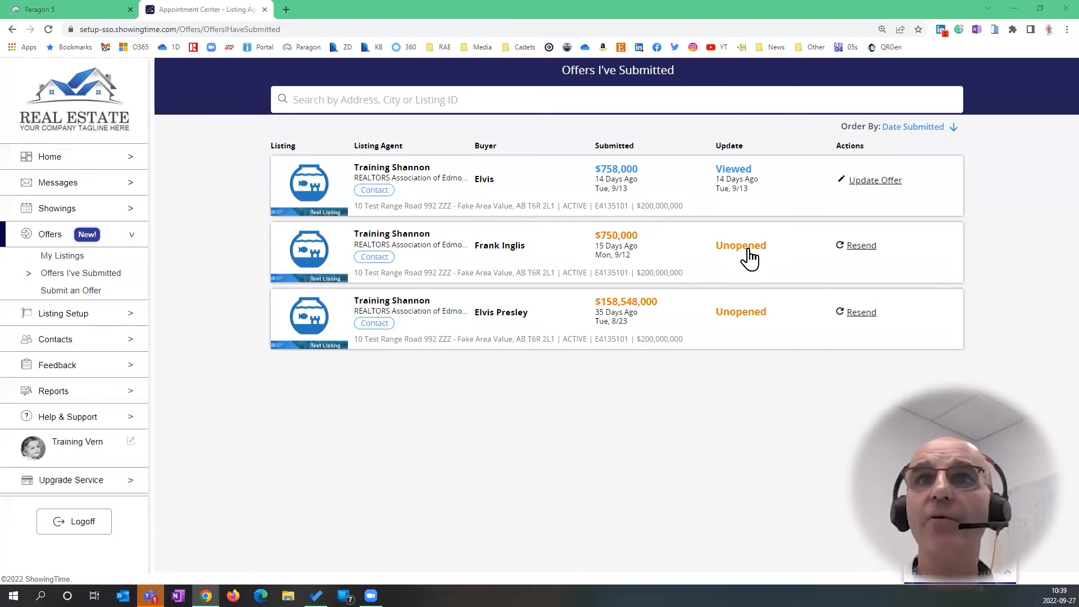
key("ctrl")
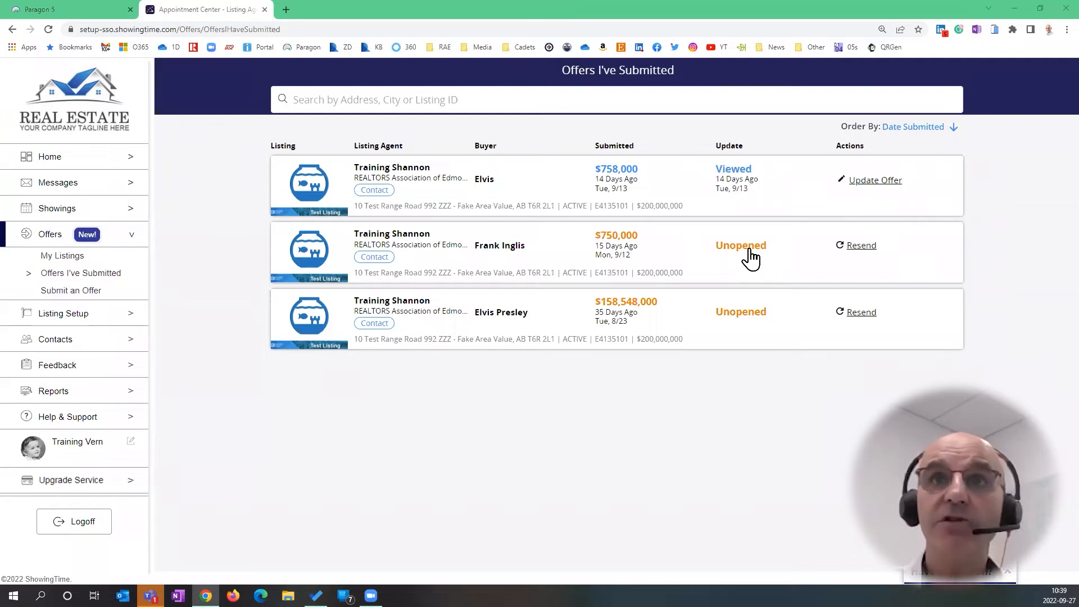
left_click(750, 251)
left_click(743, 168)
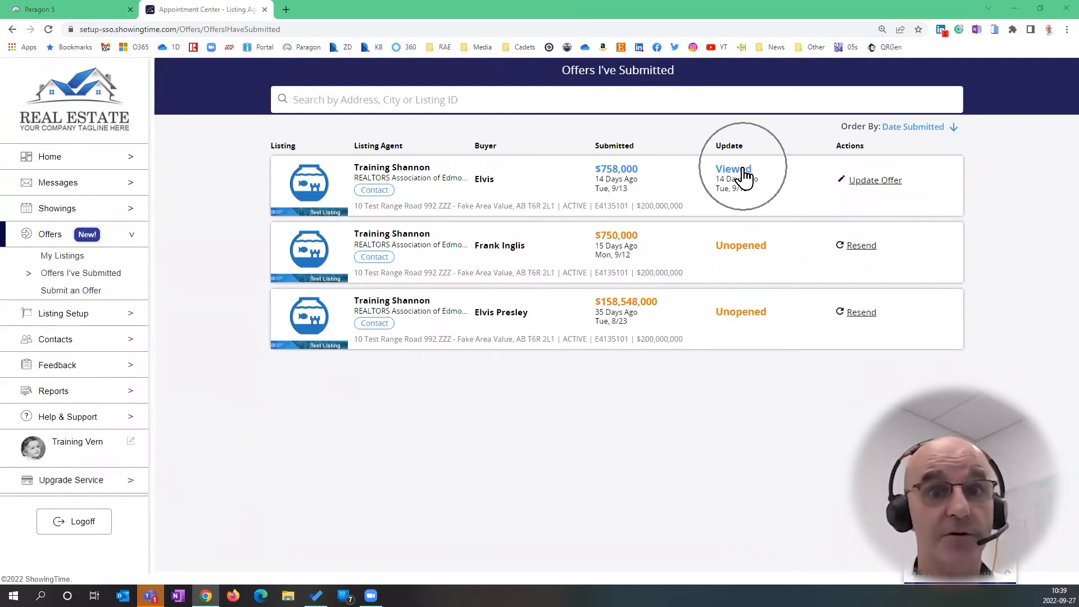
left_click(743, 169)
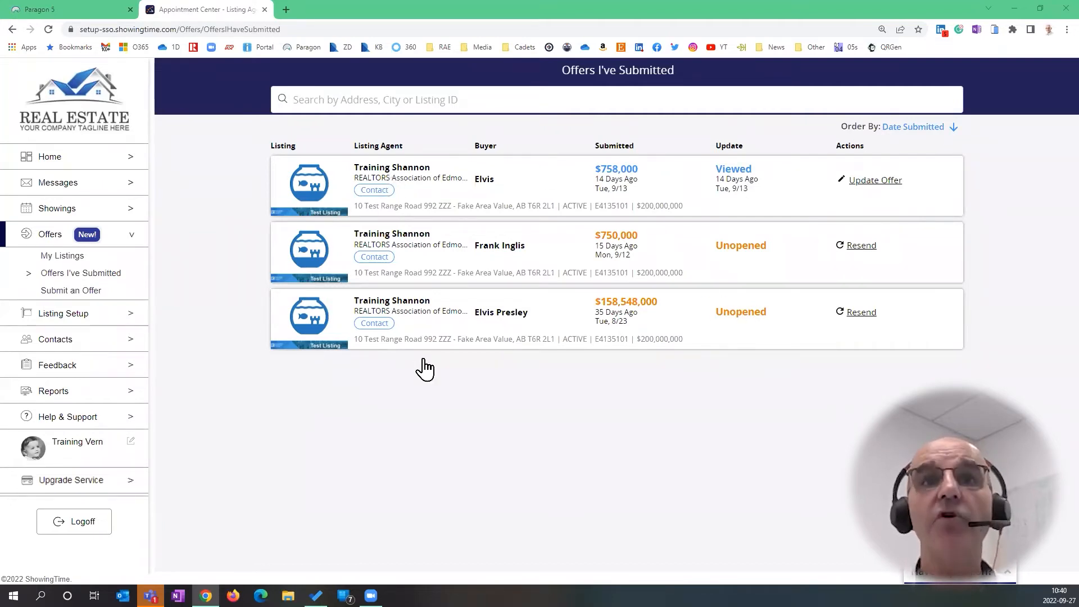
left_click(513, 180)
Open the $758,000 Viewed offer on 10 Test Range Road
left_click(513, 181)
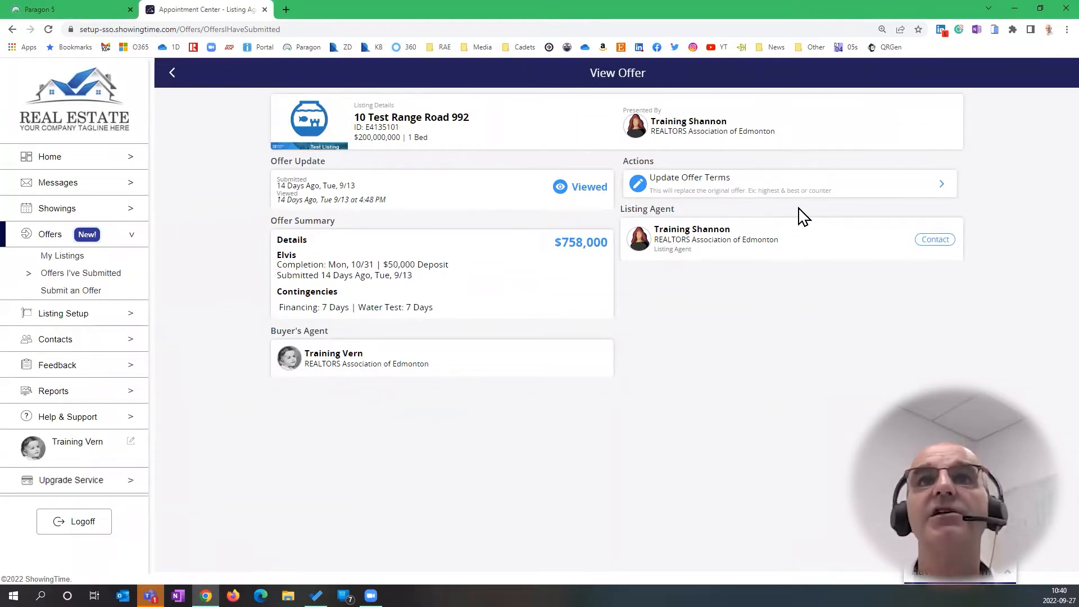
Update the offer terms, raising the purchase price from $758,000 to $1,558,000
left_click(830, 187)
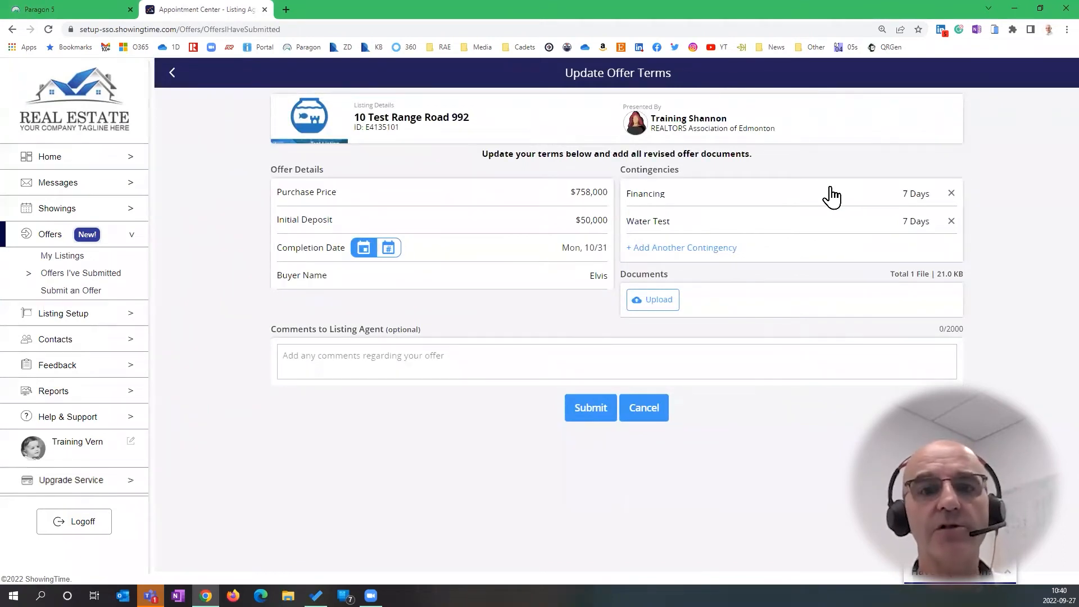
left_click(581, 192)
left_click_drag(581, 193, 573, 192)
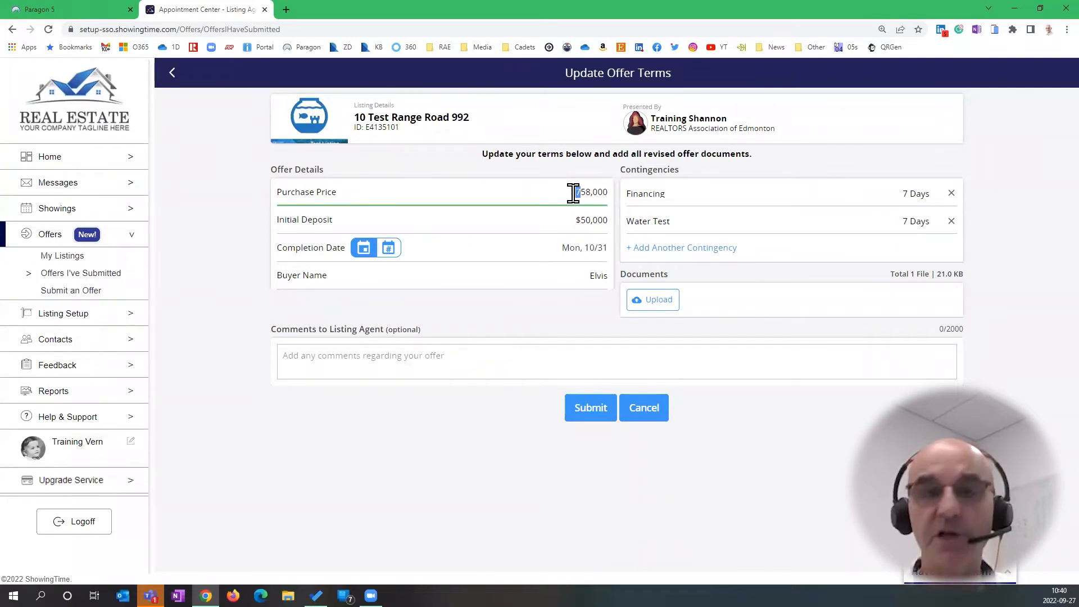
type("1,5")
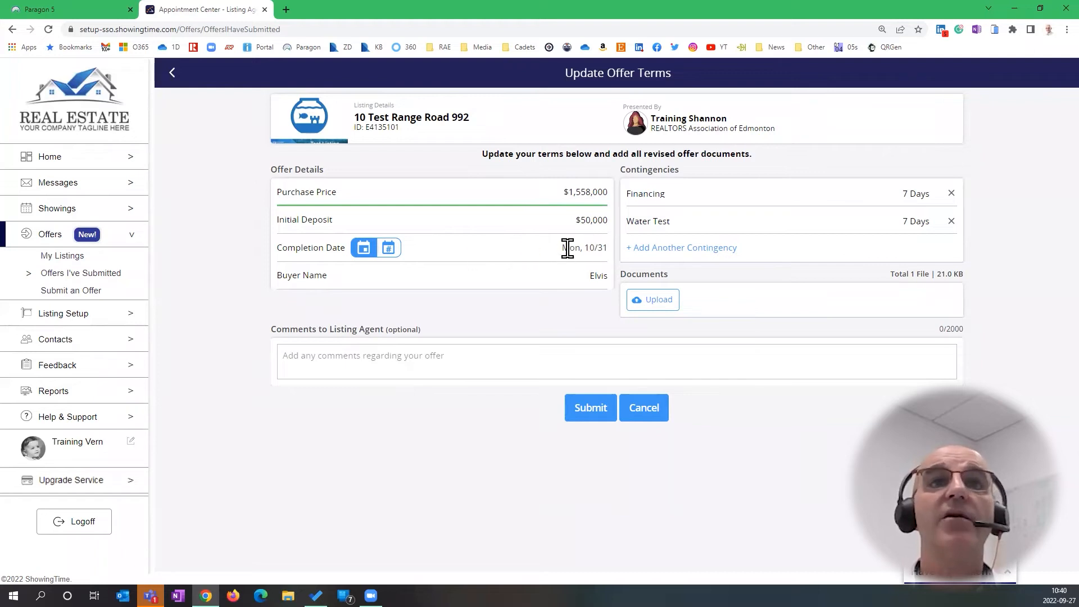
Replace the buyer name with the new buyer's full name
left_click(598, 278)
left_click_drag(594, 289, 630, 298)
left_click(602, 291)
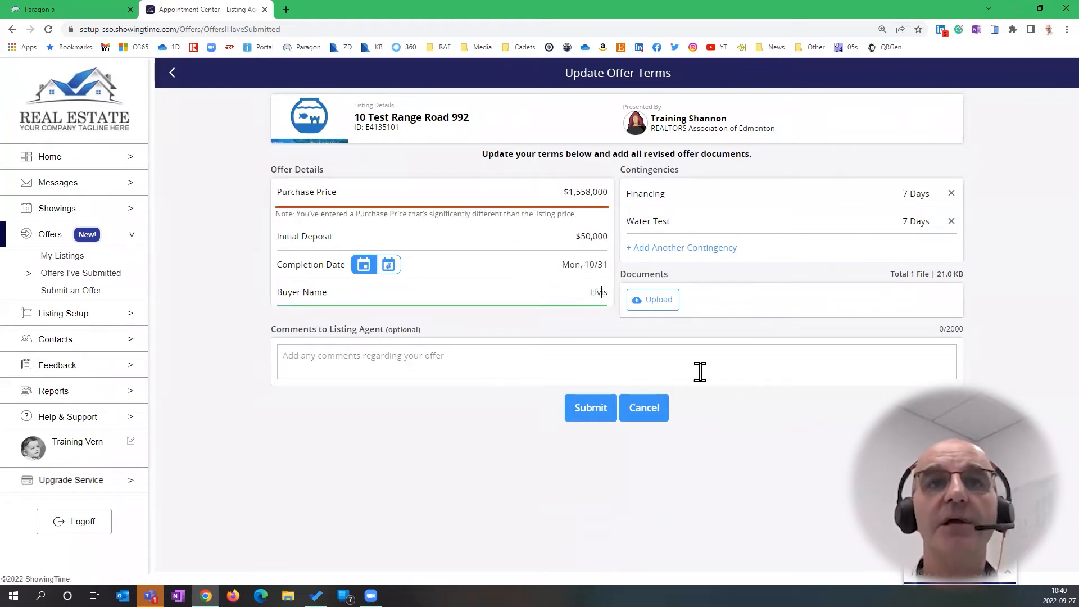
key("ctrl+a")
type("Pet")
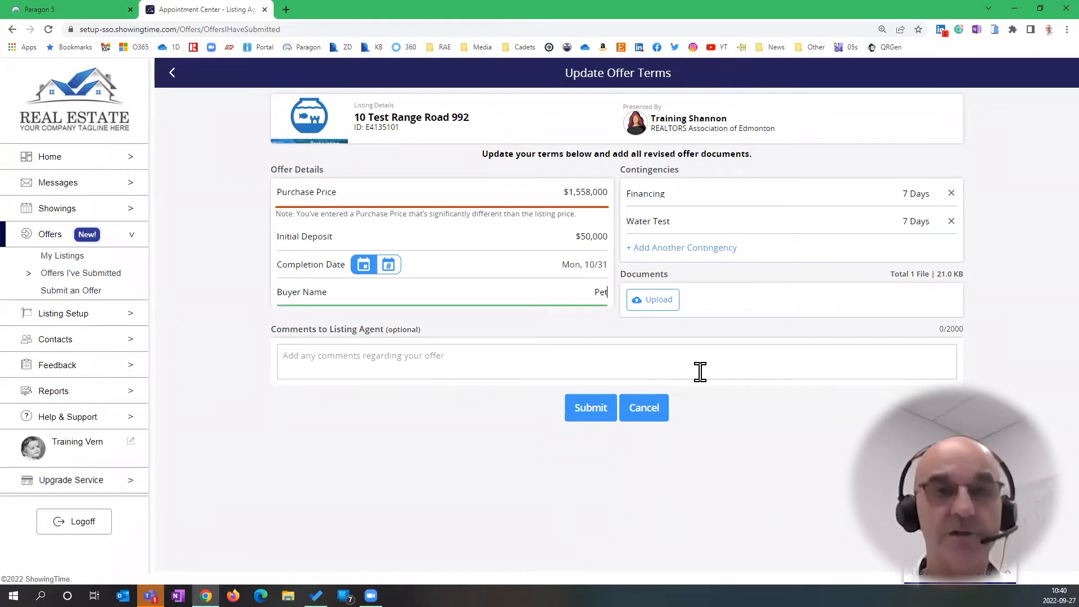
type("er Patker")
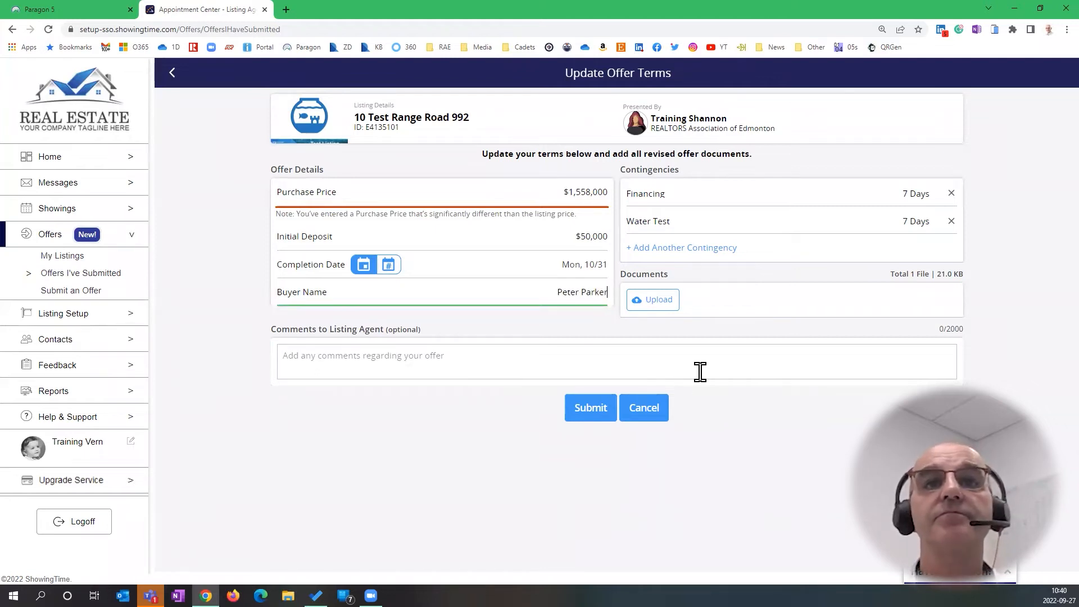
Attach EStatement.pdf to the revised offer and submit the updated terms
left_click(658, 308)
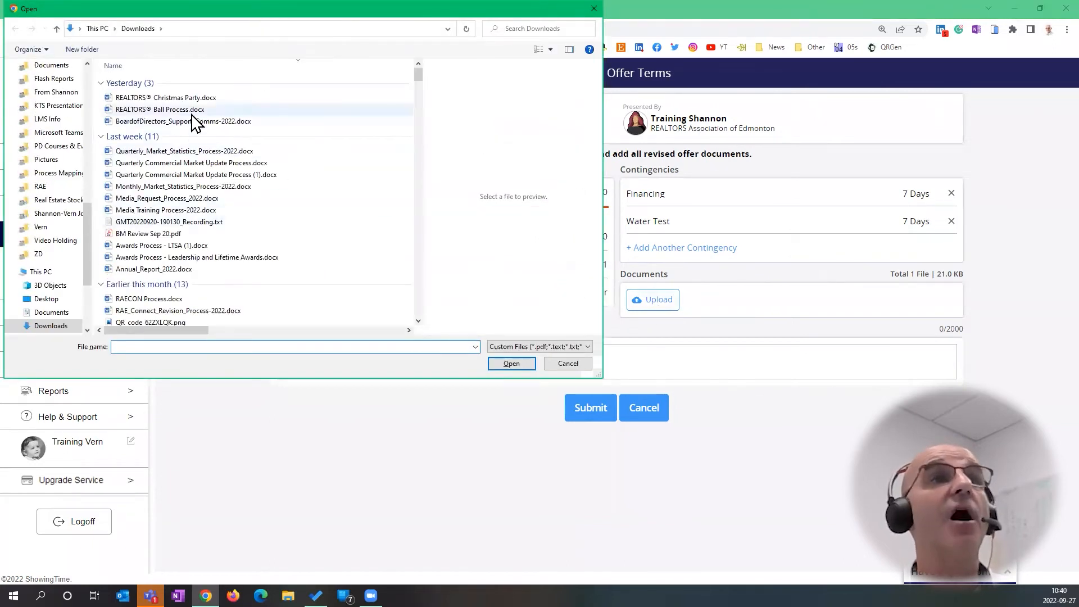
scroll(191, 228, "down", 2)
left_click(236, 308)
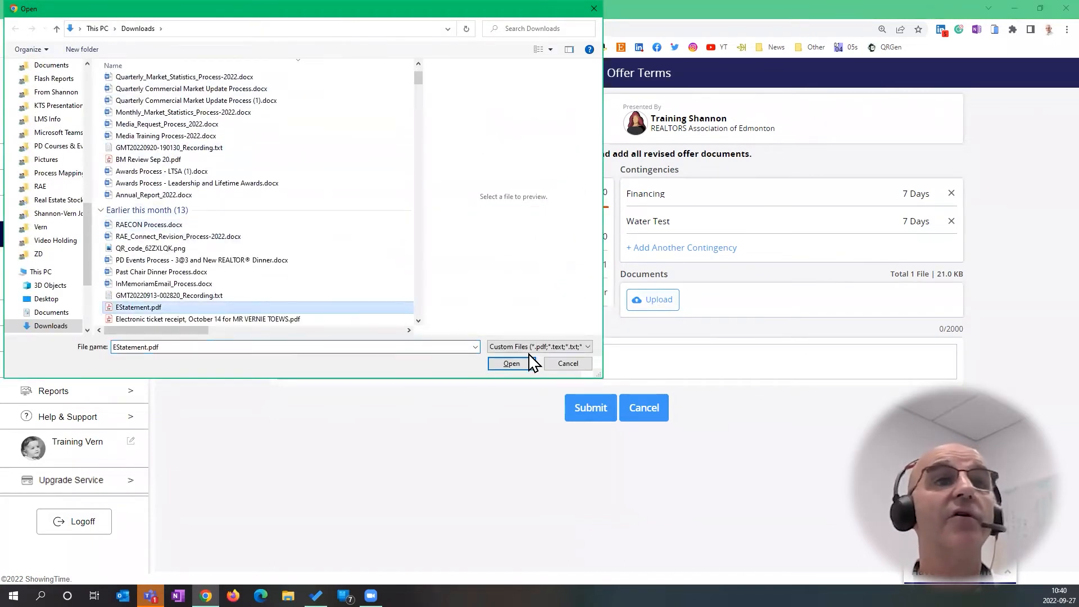
left_click(513, 366)
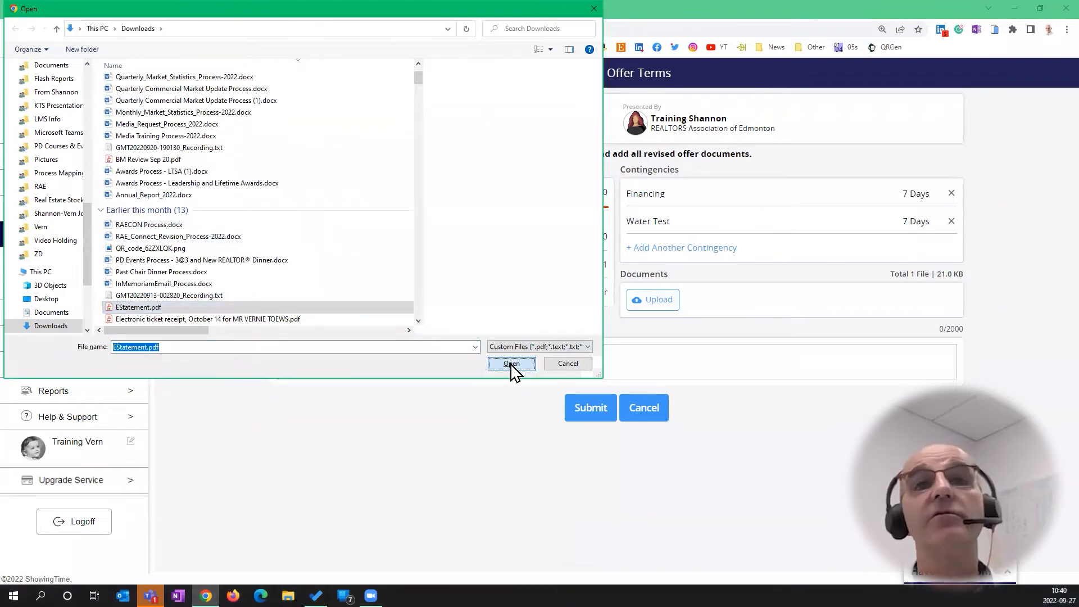
left_click(590, 438)
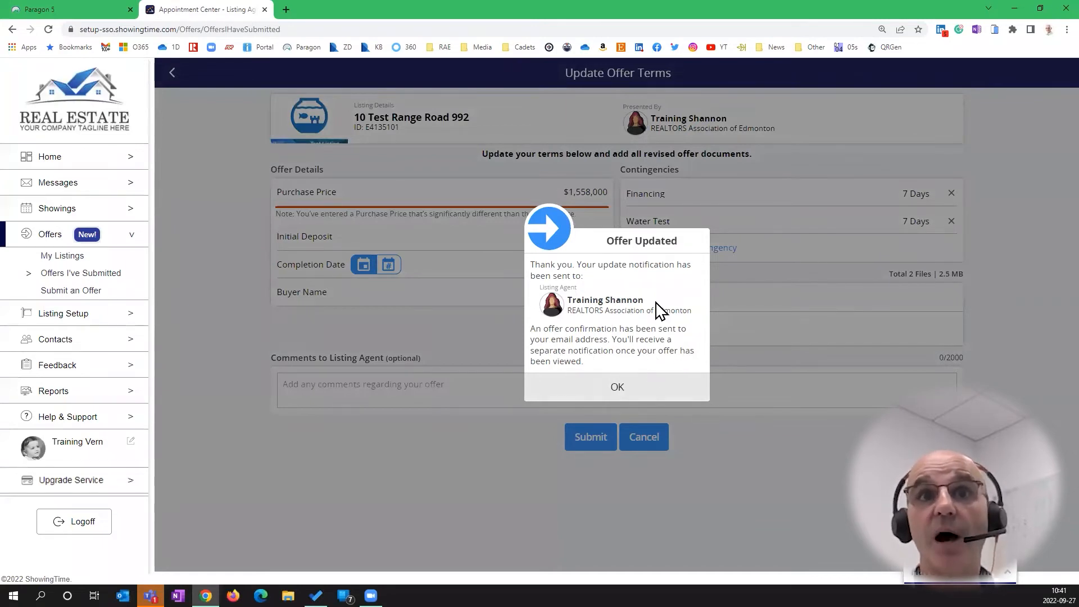
Dismiss the Offer Updated notice and confirm the $1,558,000 offer shows as Updated
left_click(619, 388)
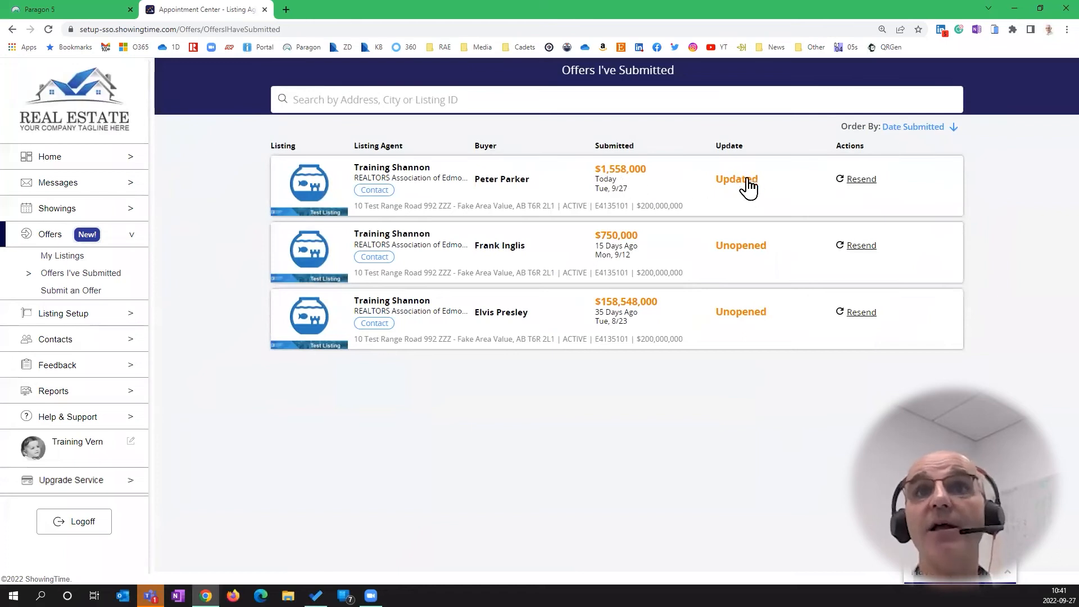
left_click(757, 188)
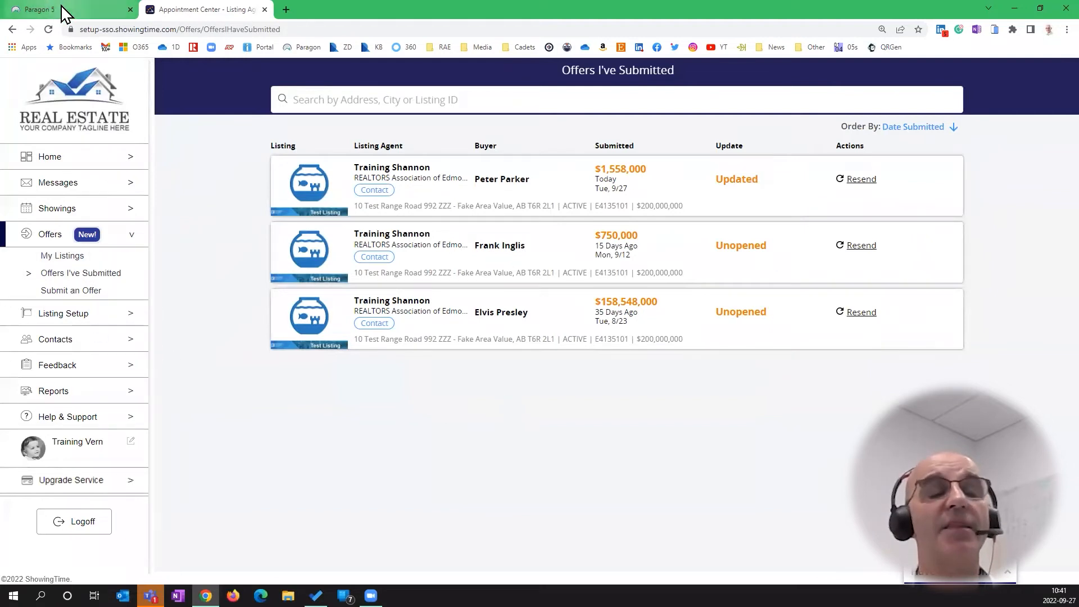
Go to My Listings, check 992 Test Crescent has no offers, then go back
left_click(75, 257)
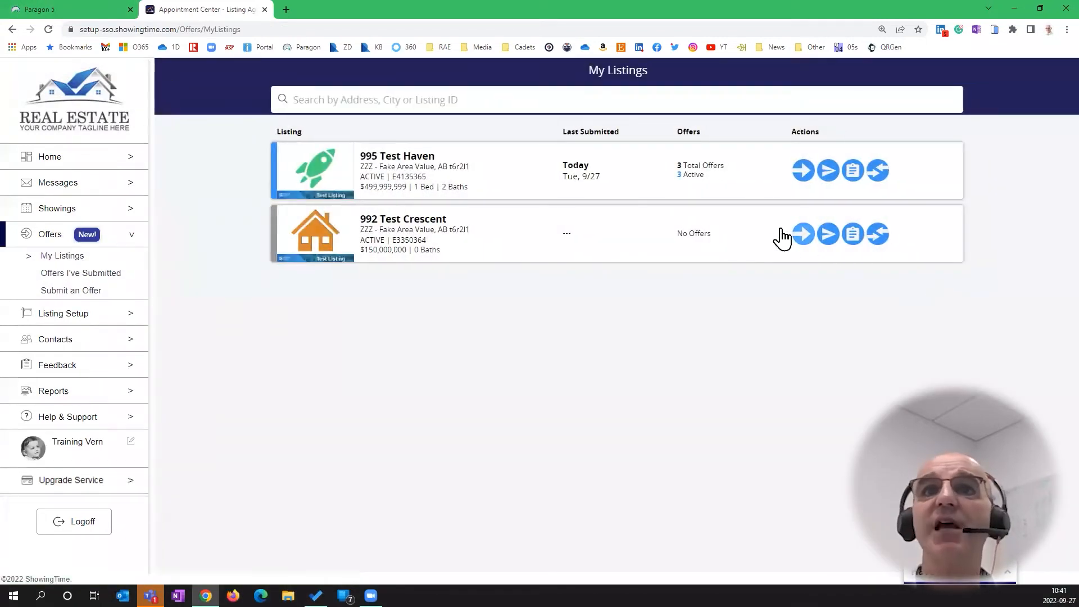
left_click(694, 176)
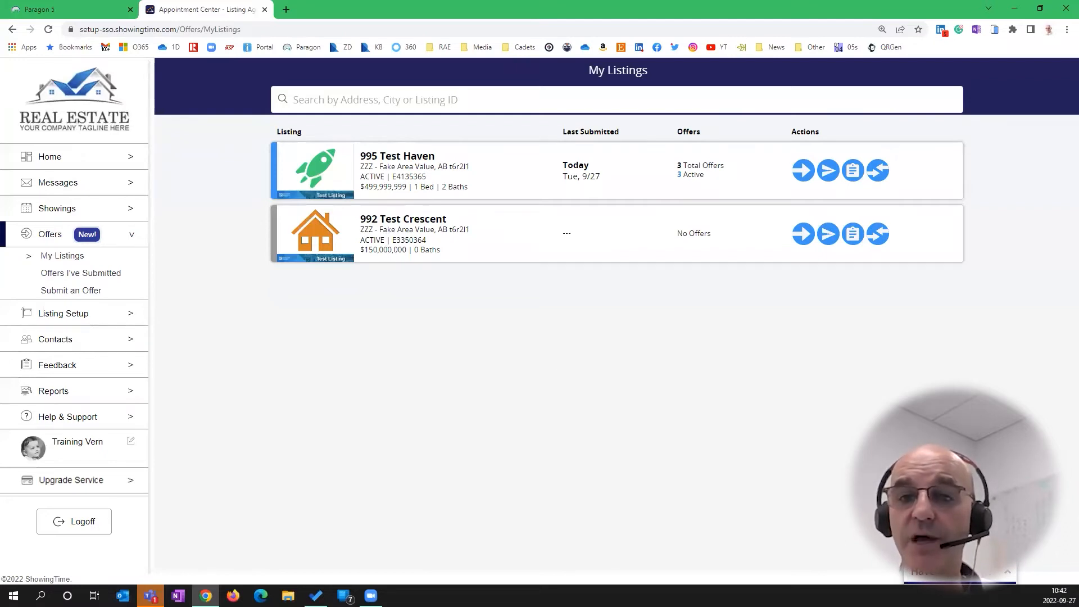
left_click(559, 268)
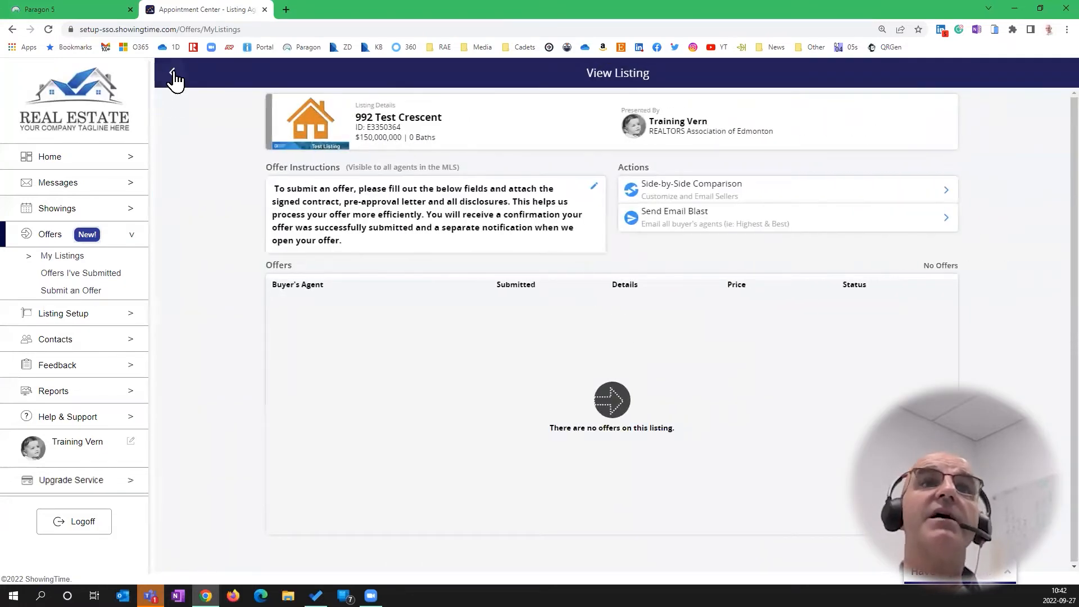
left_click(172, 73)
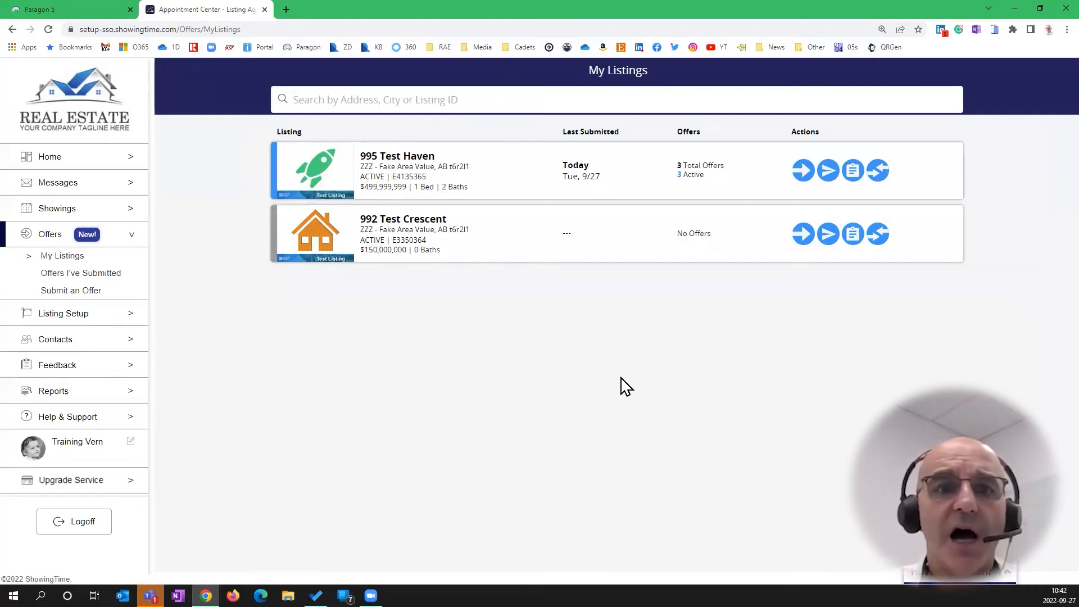
Begin a new offer on 992 Test Crescent, filling the buyer's agent from an agent name search
left_click(801, 236)
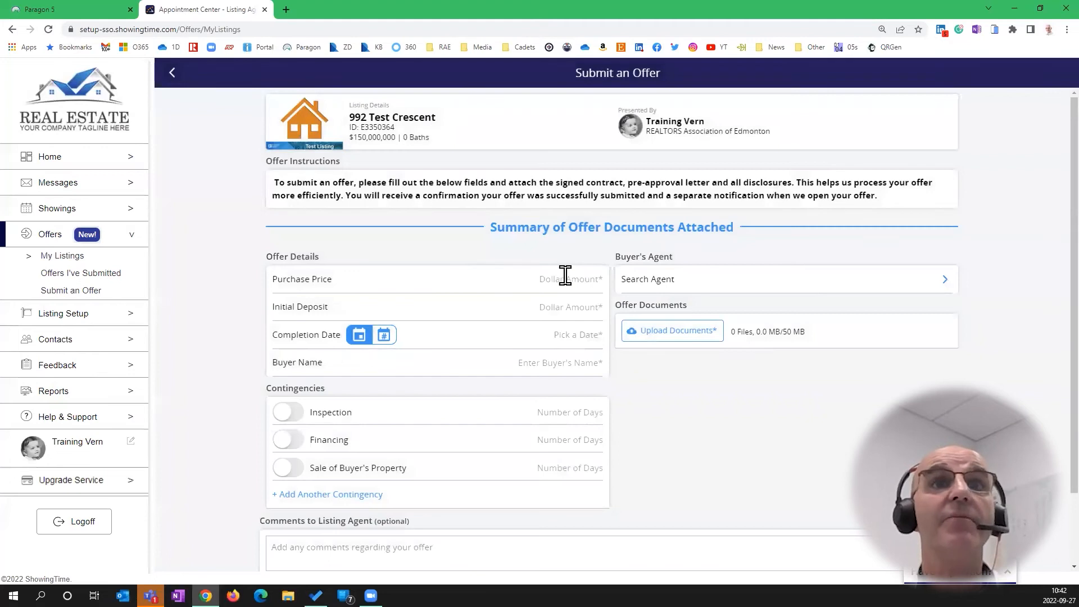
left_click(698, 284)
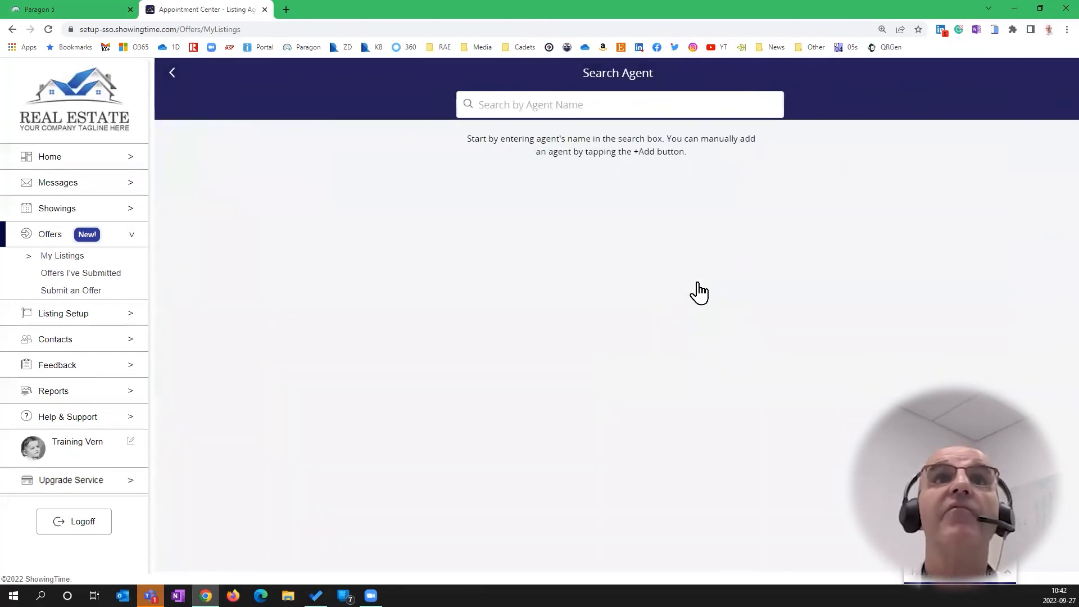
left_click(639, 104)
type("shane p")
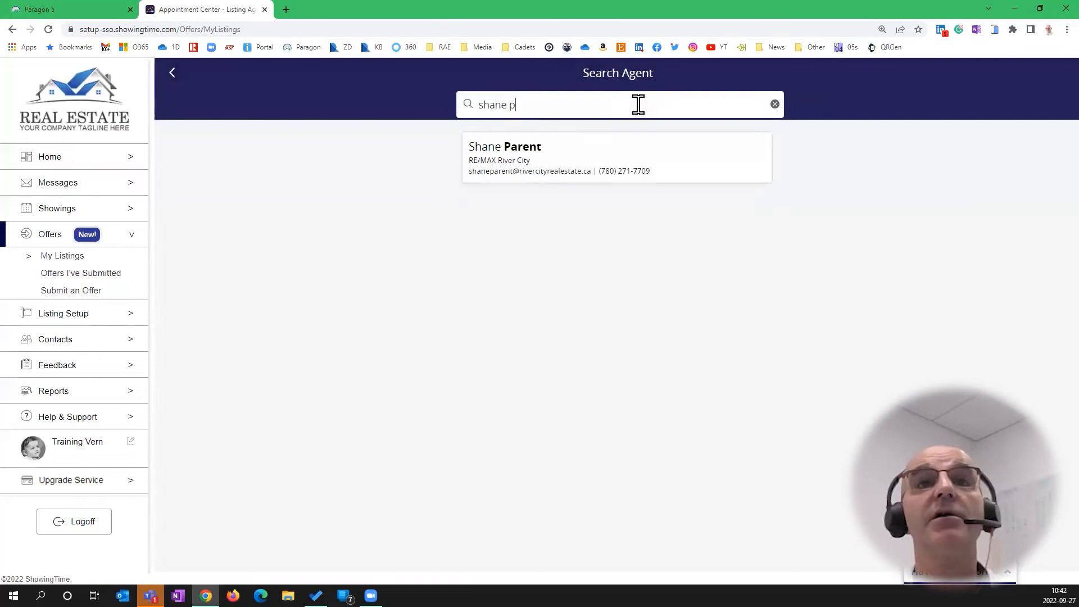
left_click(518, 154)
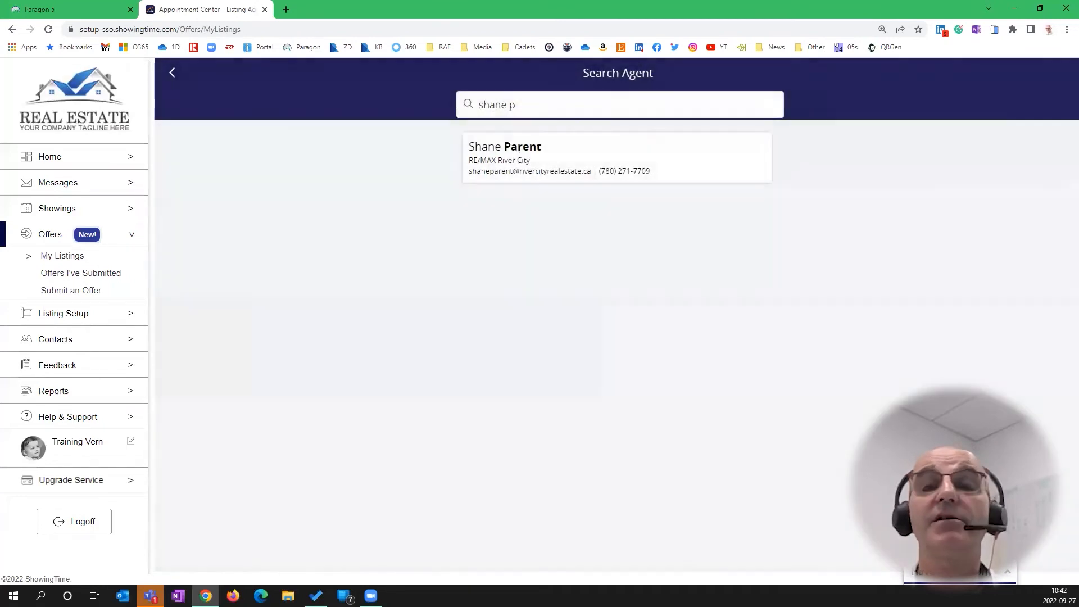
left_click(934, 317)
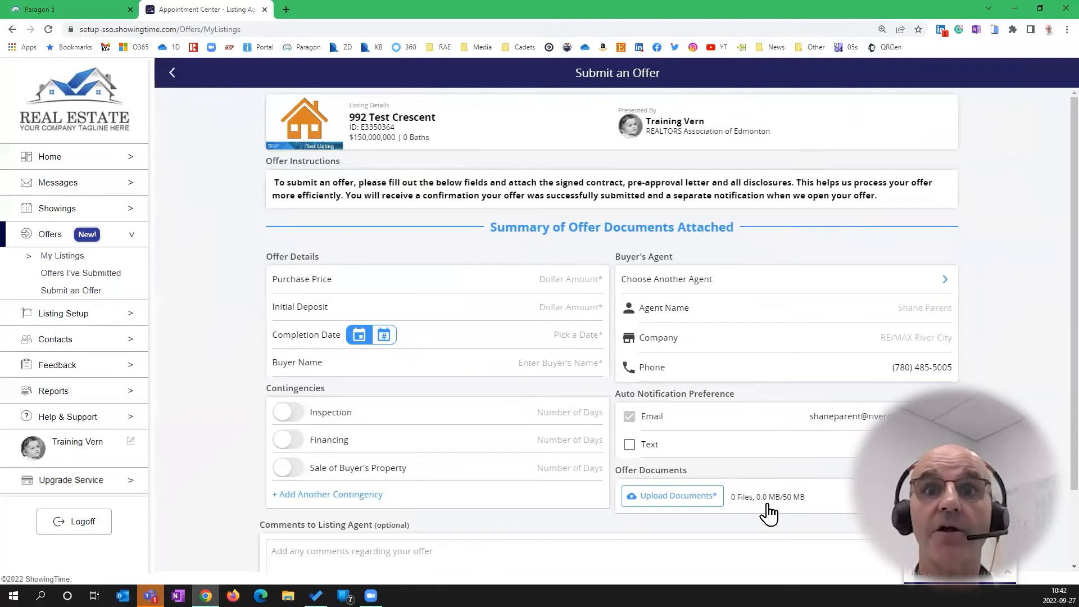
left_click(680, 496)
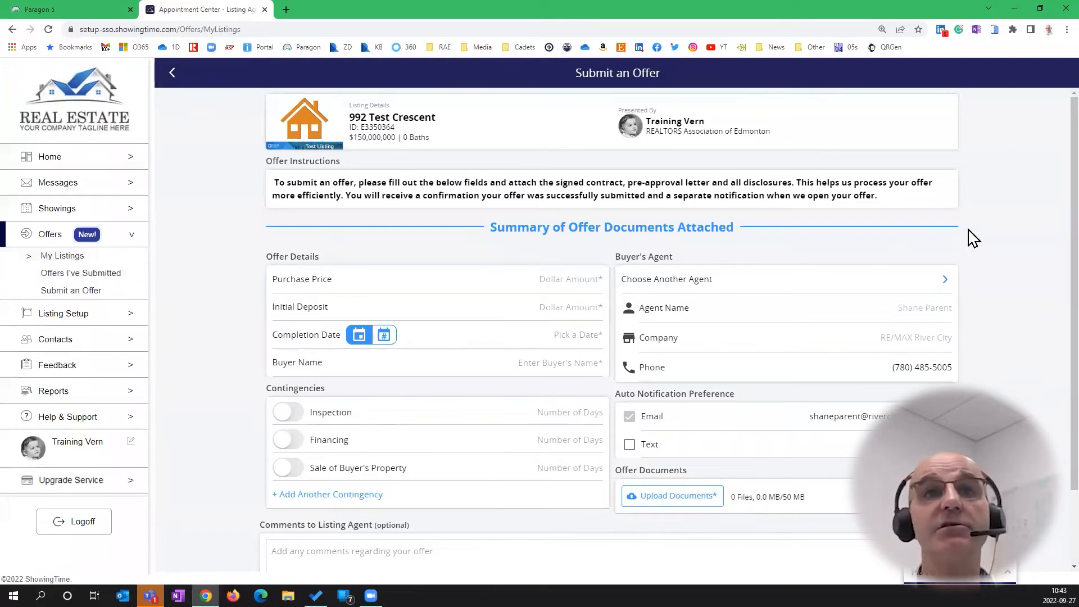
Enter a $100,000,000 purchase price and a $1,000 initial deposit for the offer
left_click(565, 277)
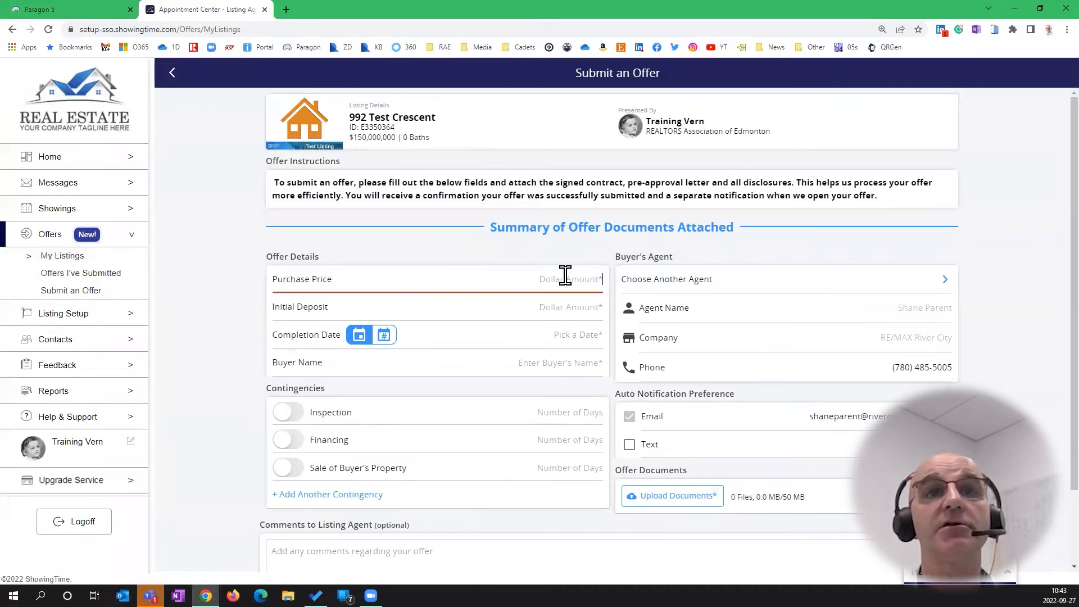
type("100,000,000")
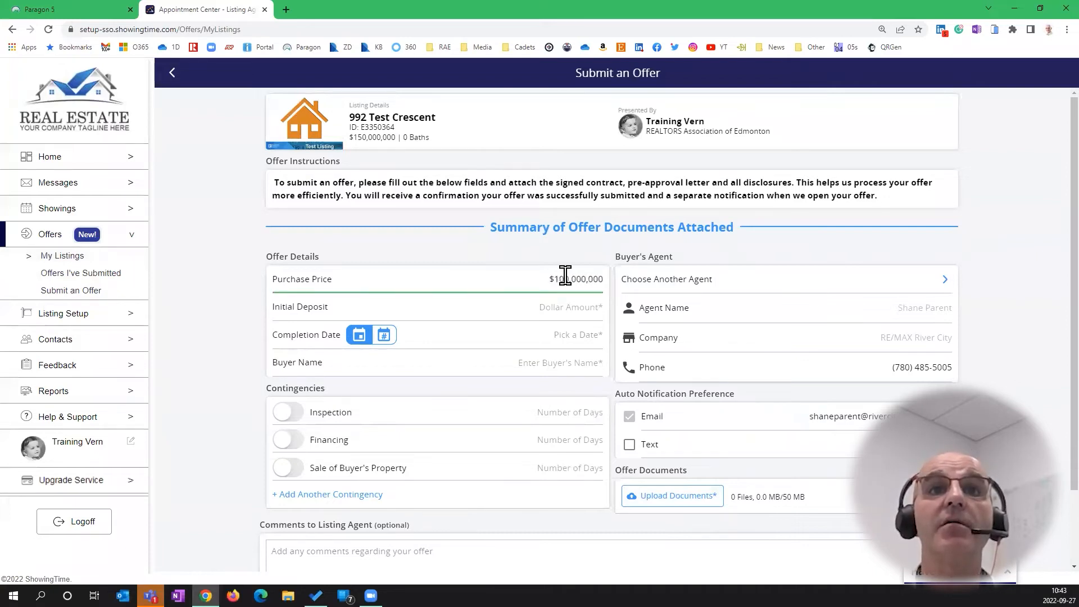
left_click(584, 307)
type("100")
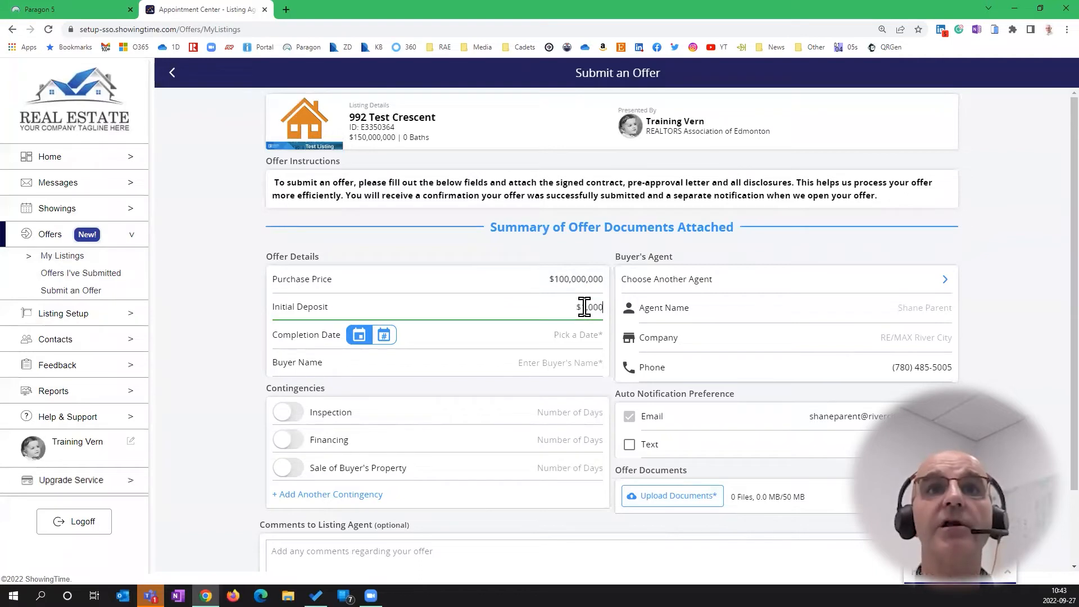
Set the completion date to Thu, 12/1 and enter the buyer's name
left_click(554, 335)
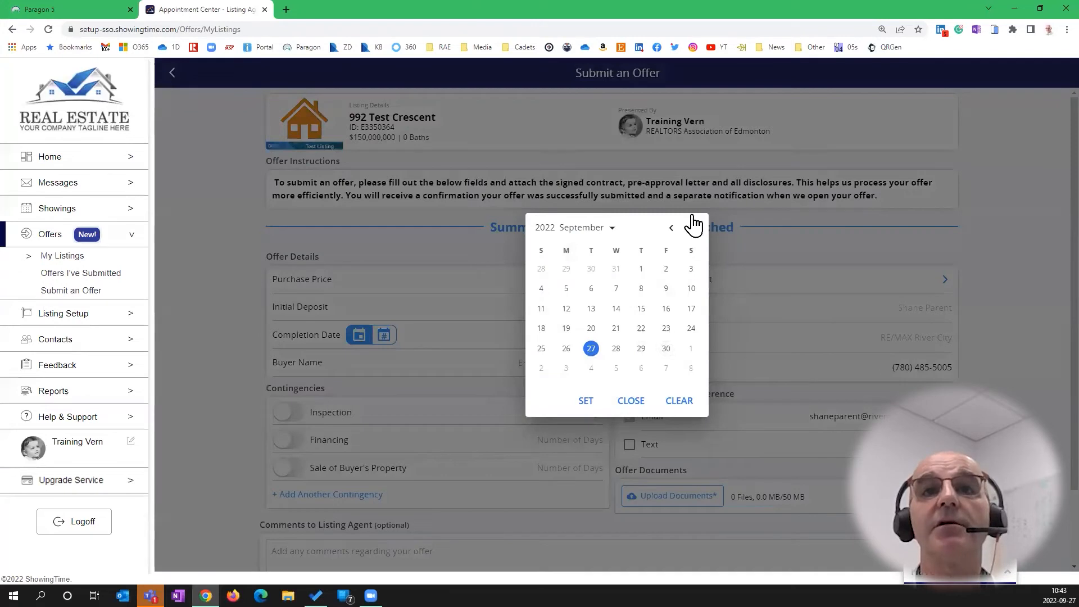
left_click(693, 227)
left_click(693, 227)
left_click(693, 227)
left_click(642, 269)
left_click(584, 400)
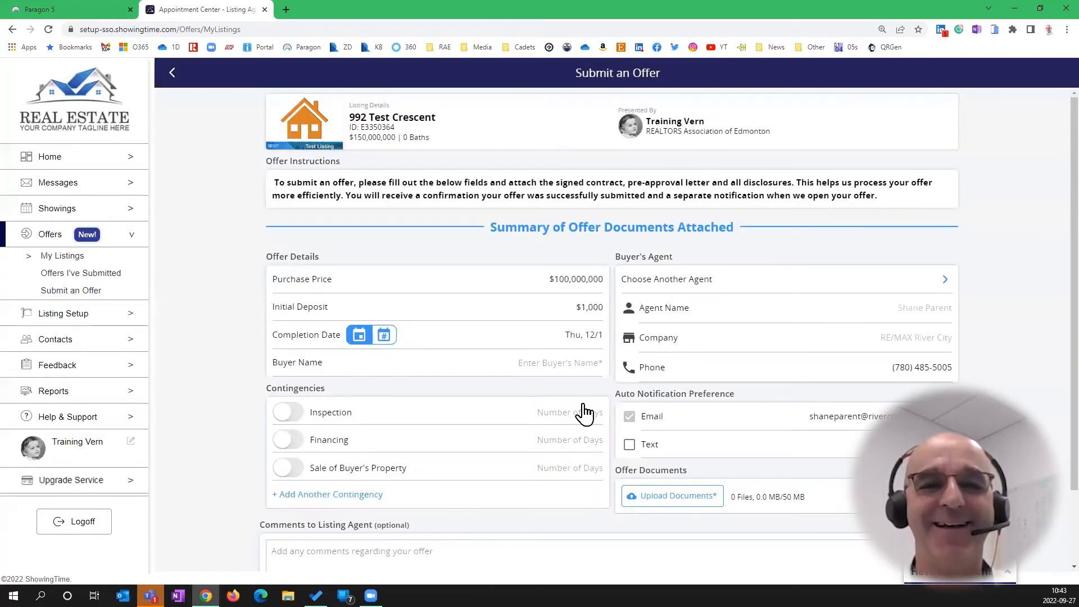
left_click(564, 363)
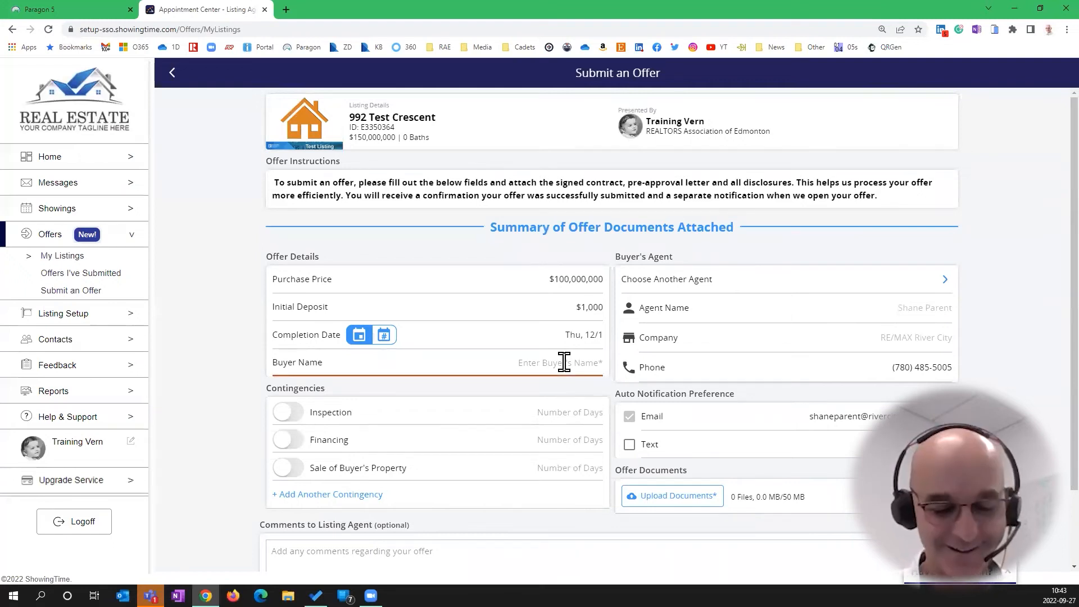
type("Suzie")
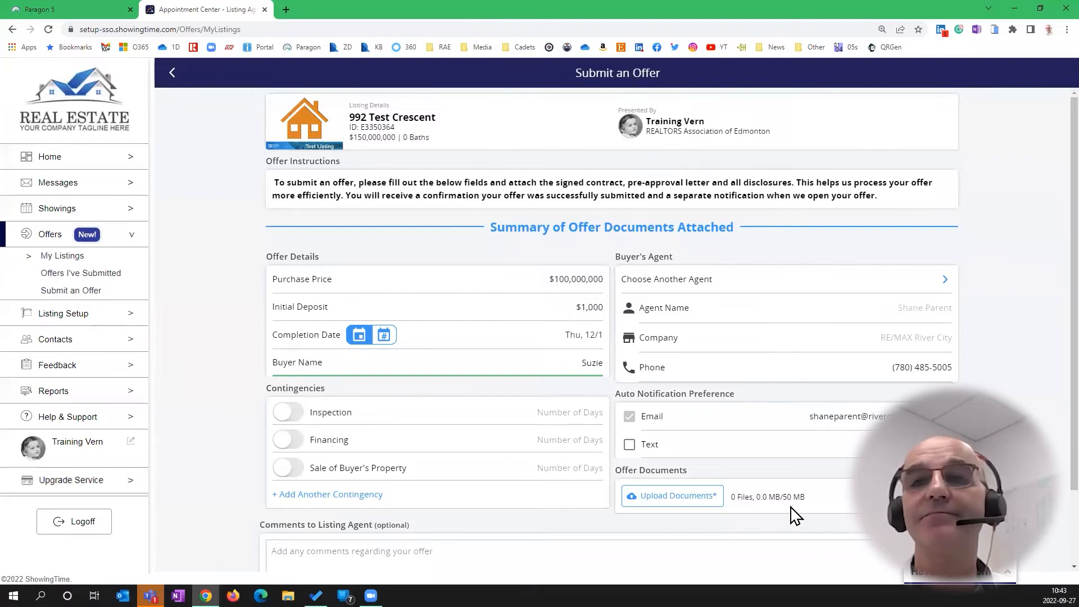
Attach Media_Request_Process_2022.docx as an offer document
scroll(673, 438, "down", 2)
left_click(677, 412)
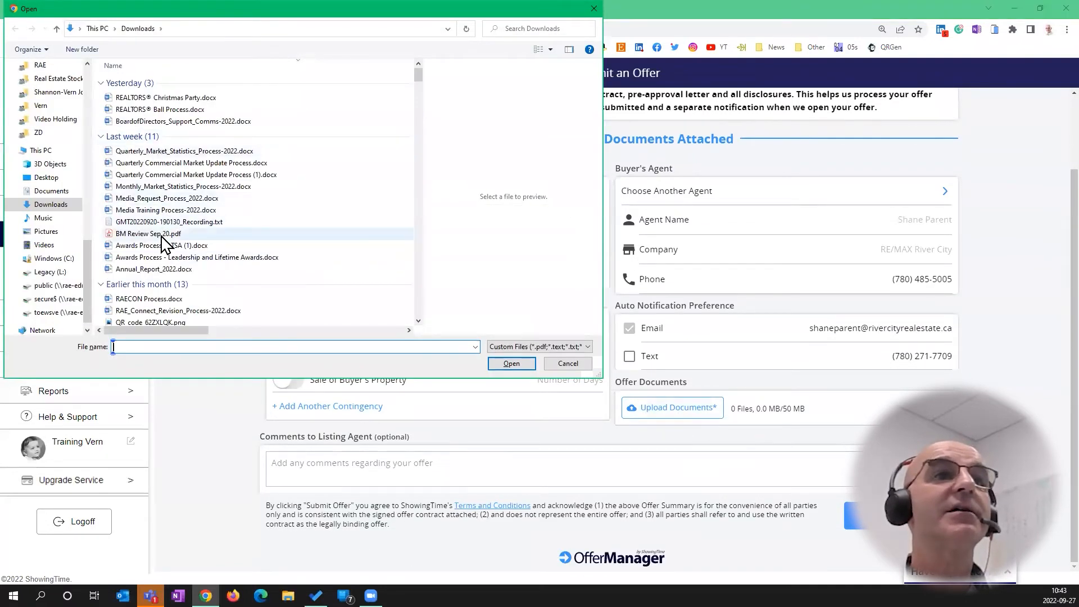
left_click(169, 199)
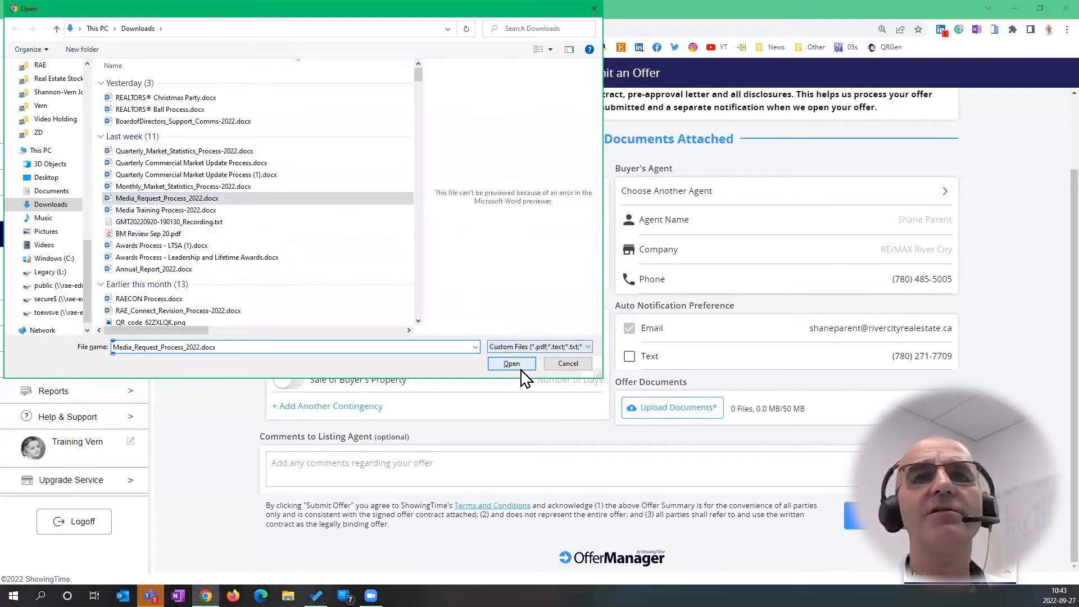
left_click(512, 364)
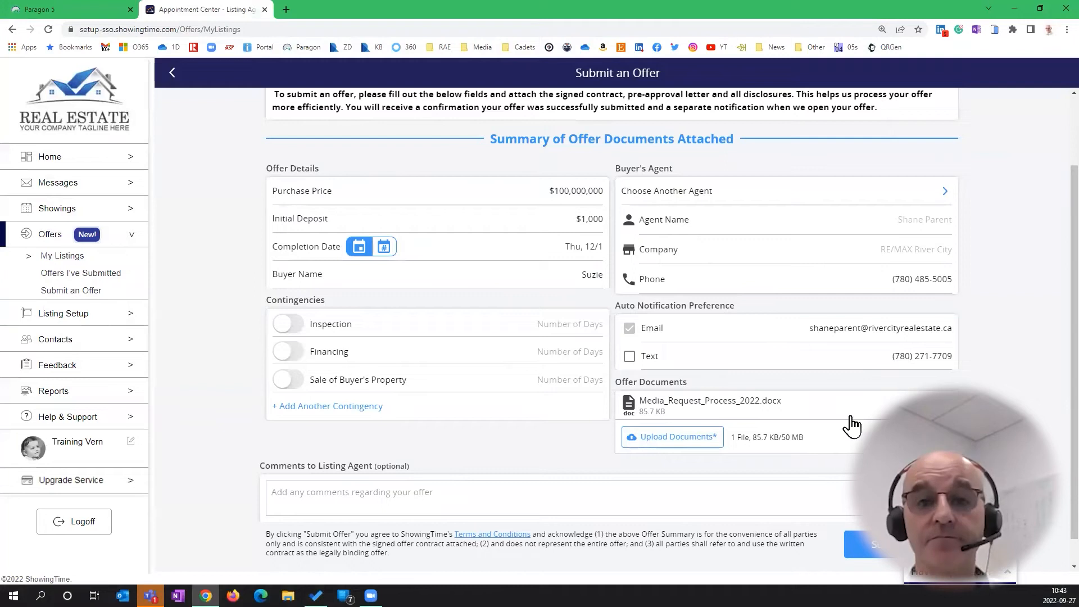
Submit the offer, then open the '1 New' offer overview for 992 Test Crescent from My Listings
left_click(887, 555)
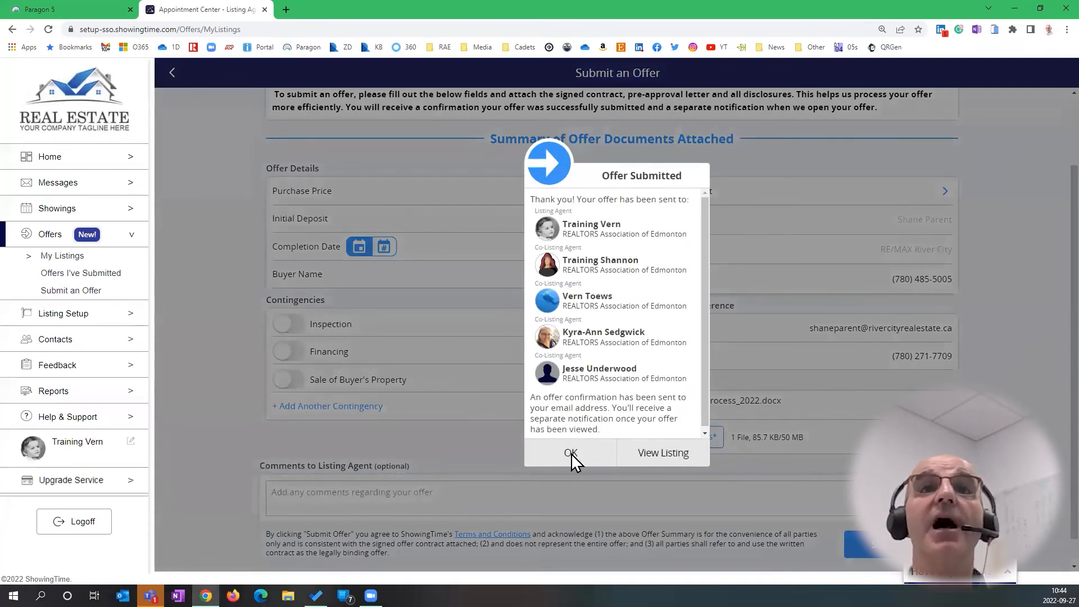
left_click(69, 257)
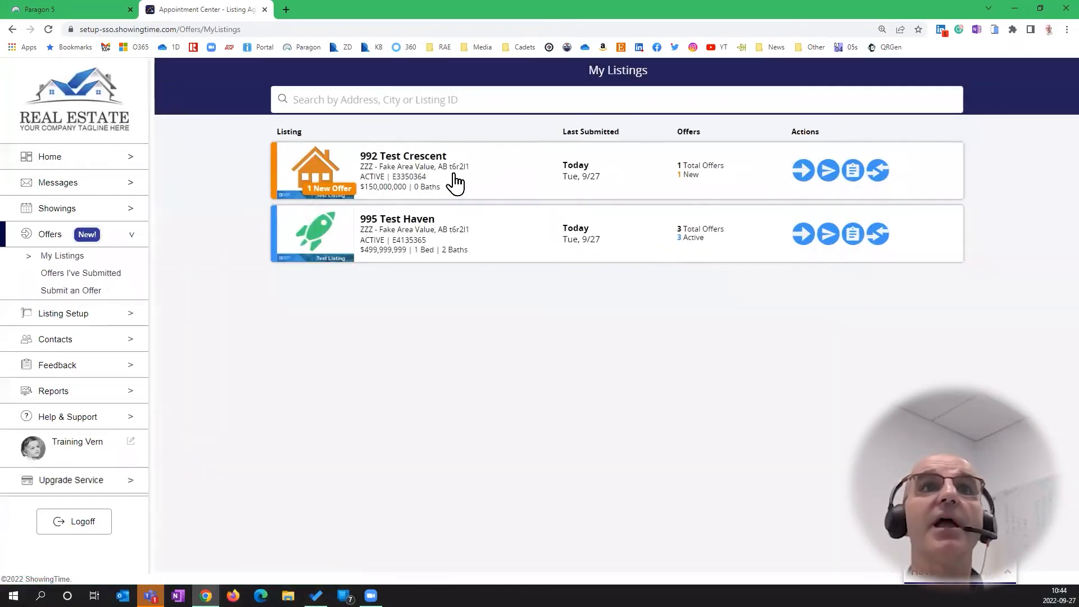
left_click(694, 177)
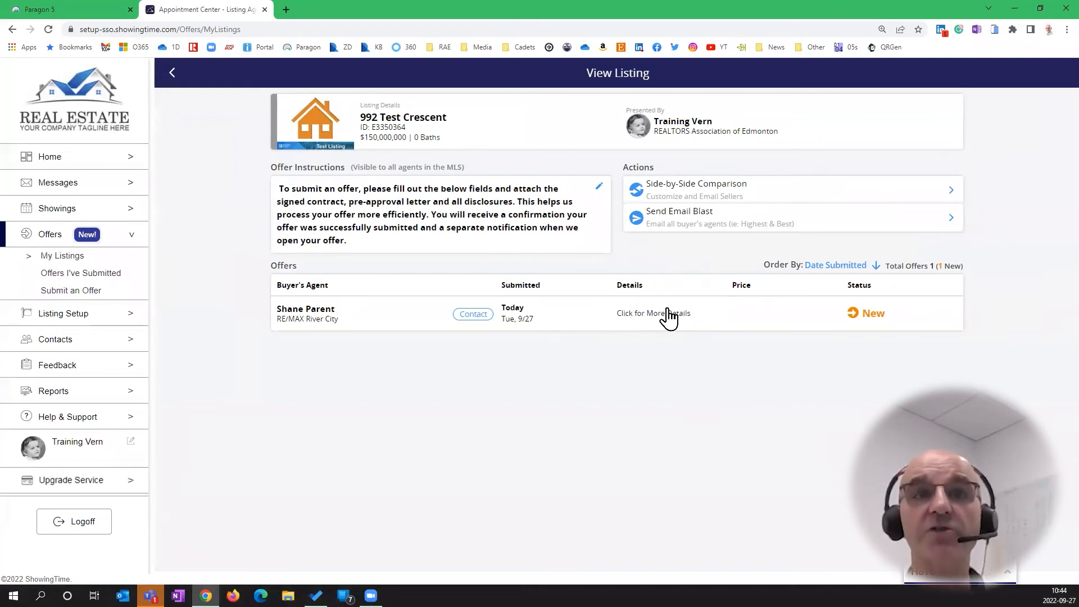
left_click(757, 195)
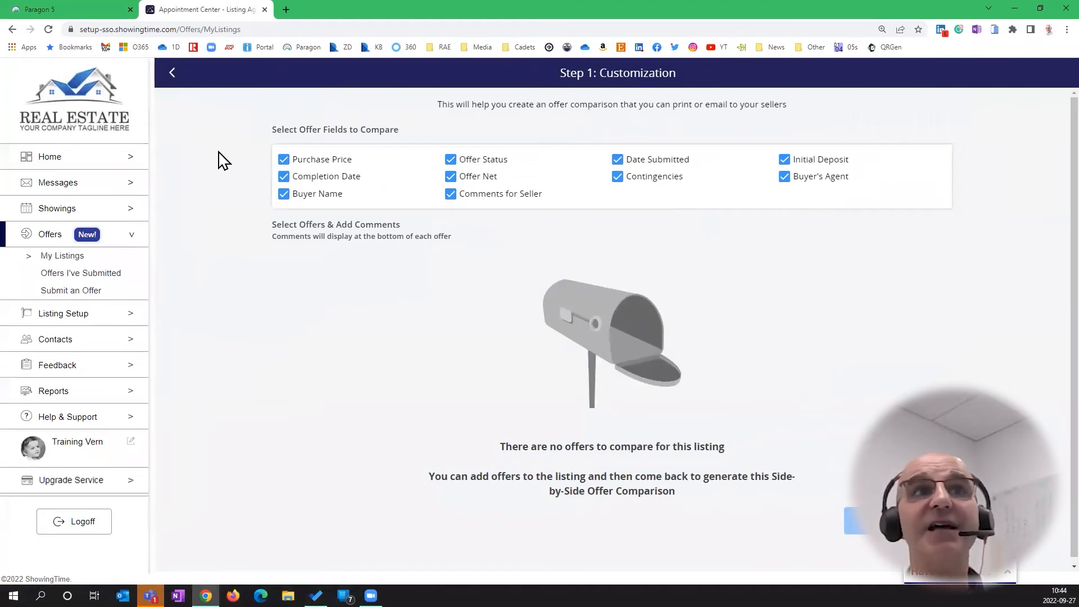
Leave the comparison page and open the $100,000,000 offer in Edit Offer
left_click(173, 74)
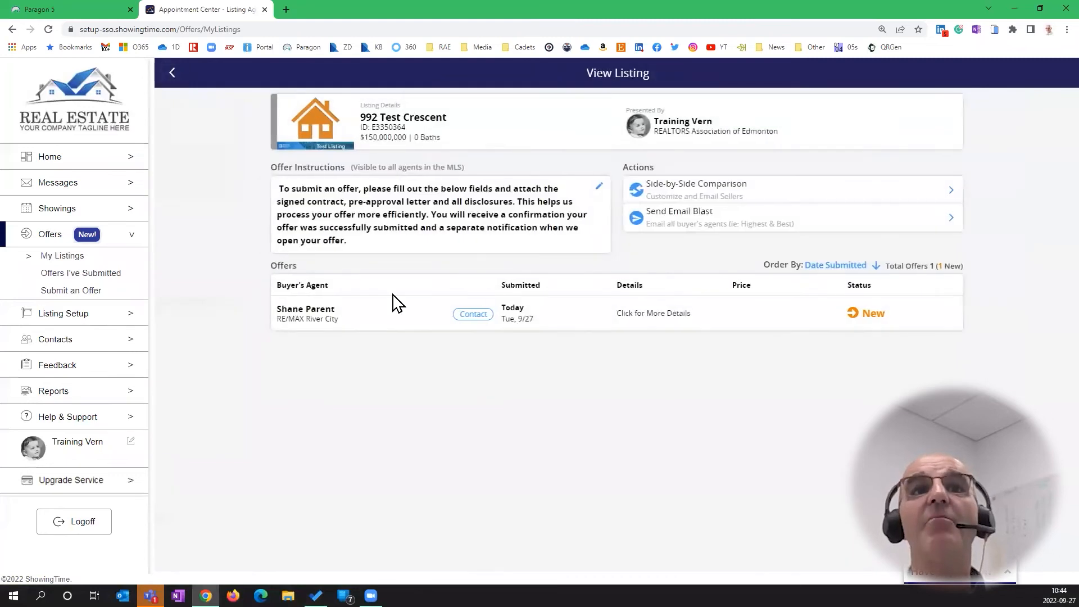
left_click(392, 323)
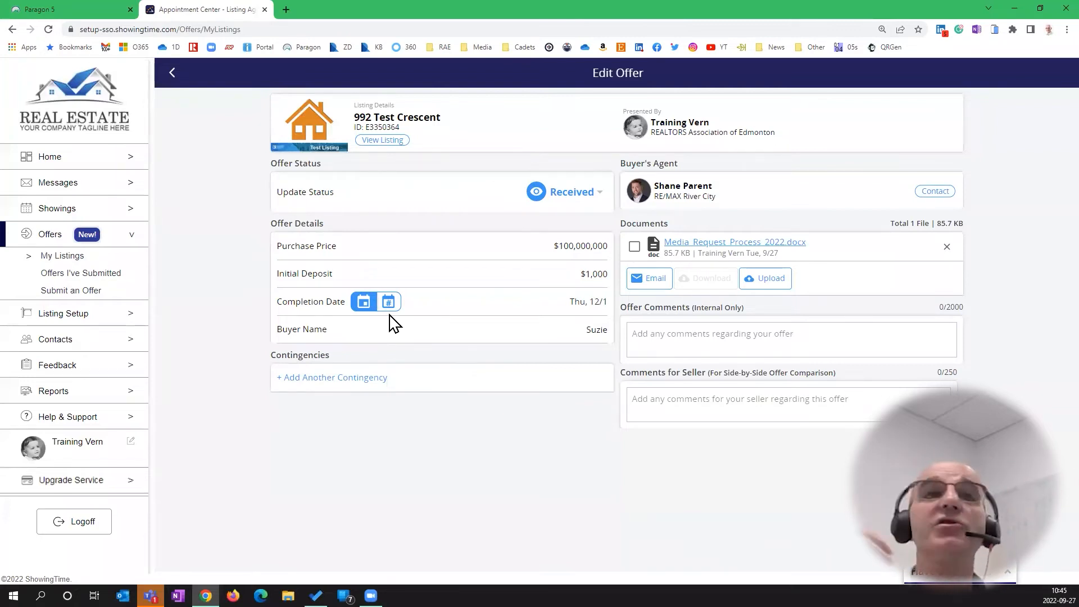
Change the offer status from Received to Accepted with buyer's agent notification on, and confirm
left_click(583, 197)
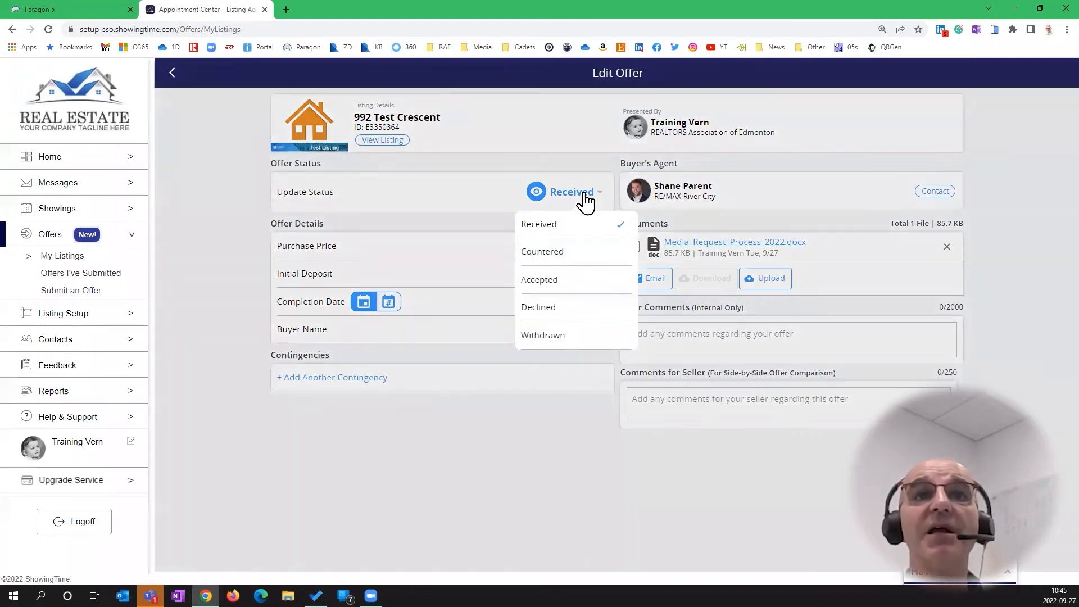
left_click(547, 283)
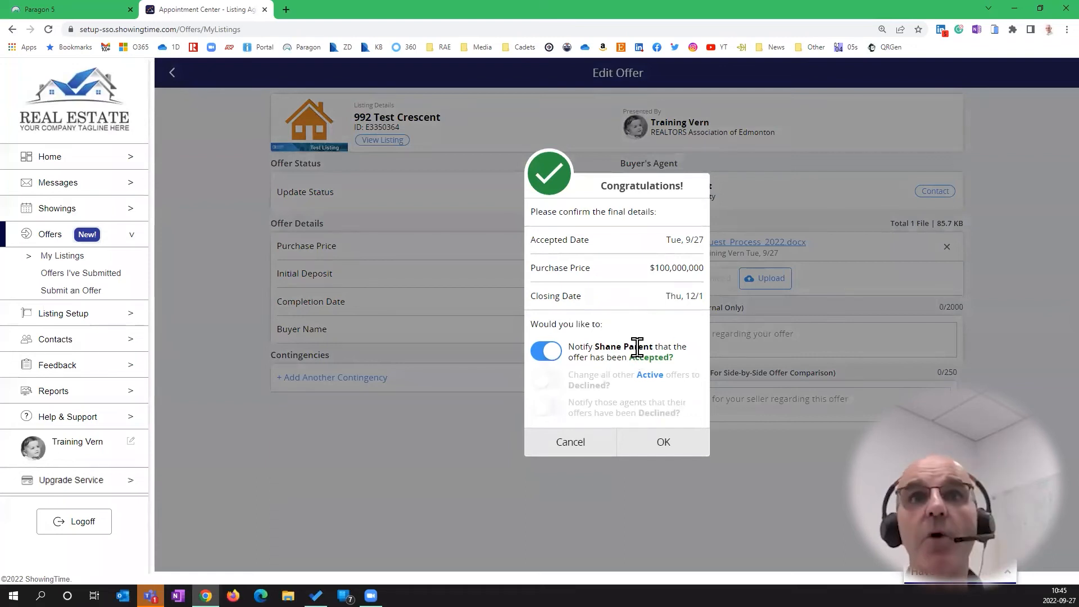
left_click(541, 354)
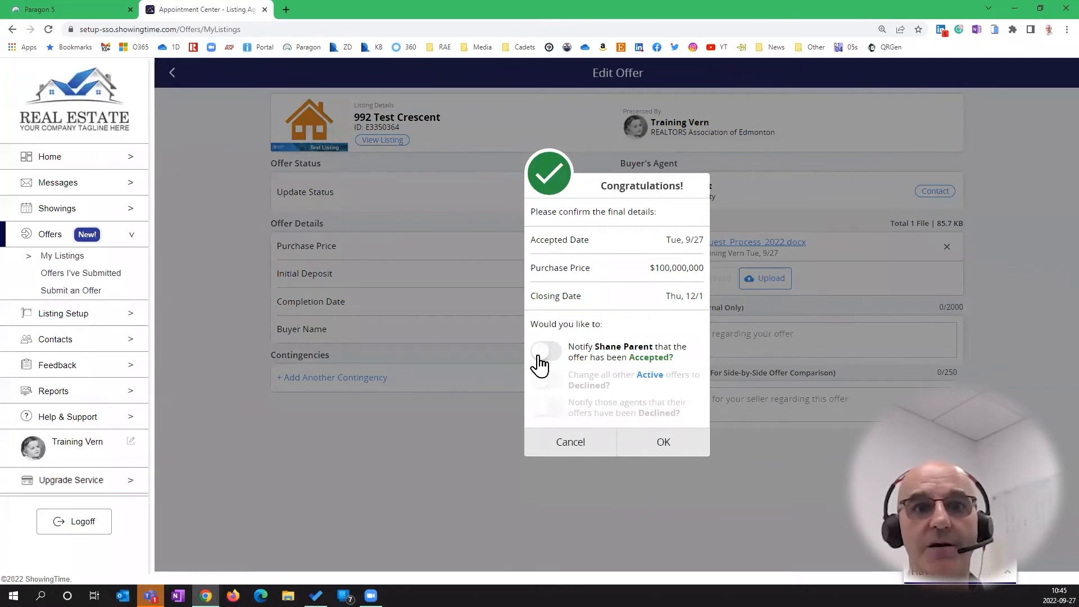
left_click(543, 354)
key("ctrl")
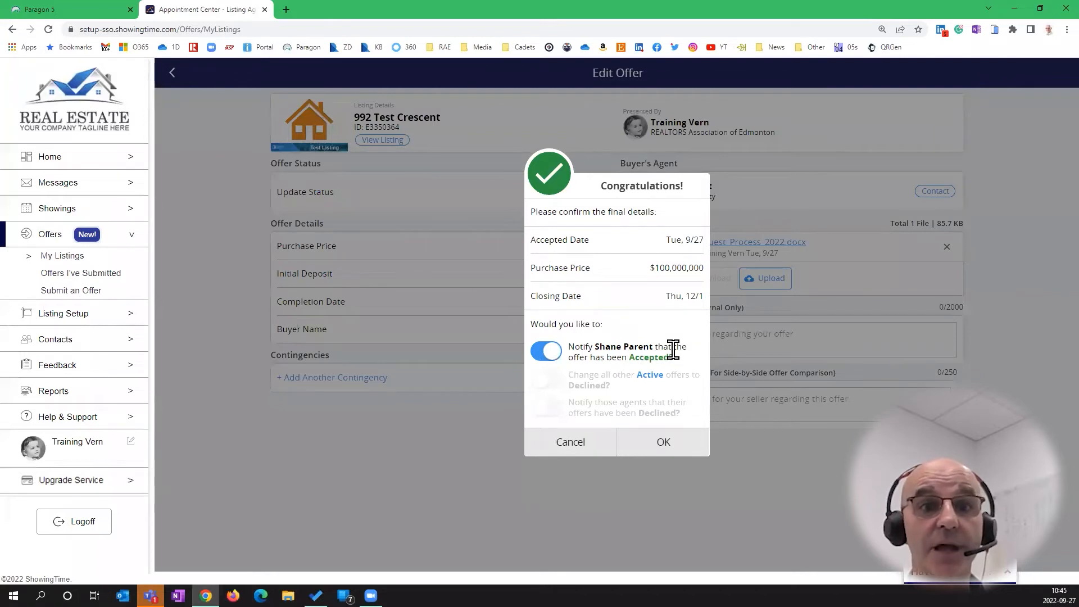
left_click(667, 445)
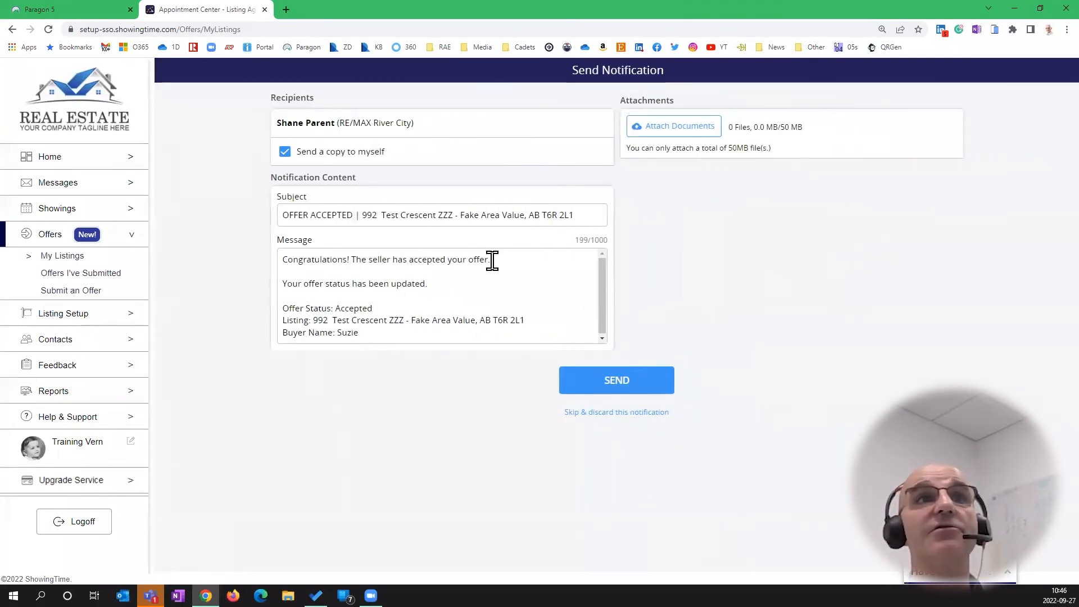
Review the OFFER ACCEPTED message and send it to the buyer's agent
left_click(699, 135)
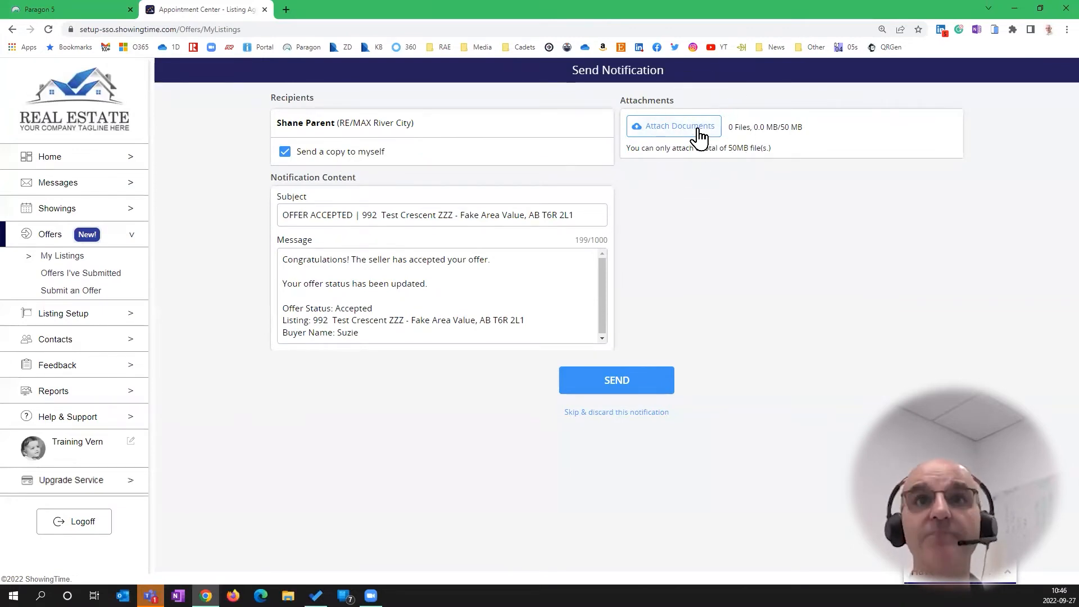
left_click(615, 382)
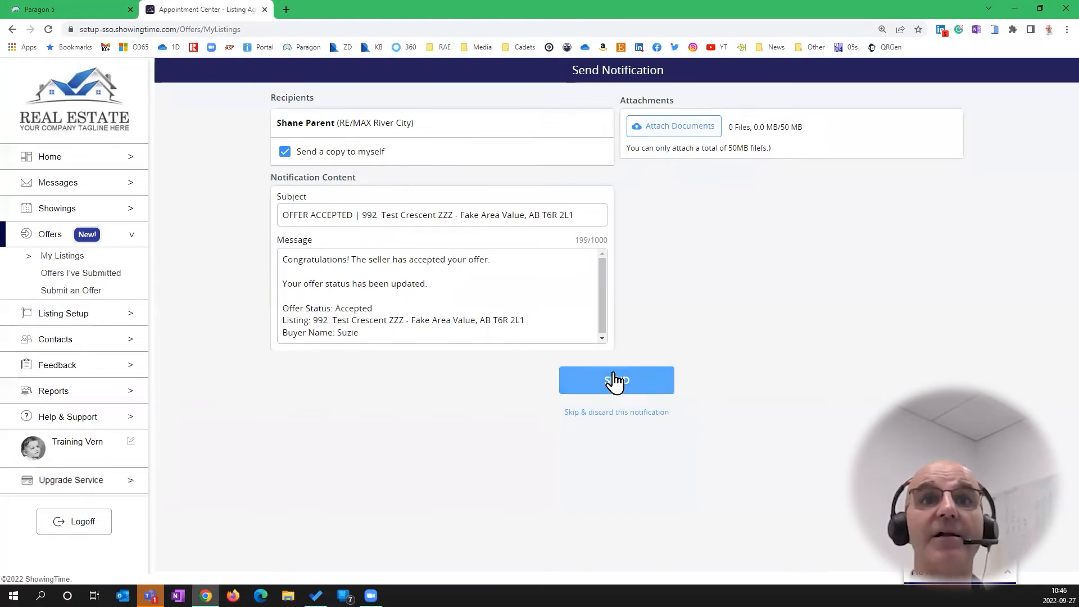
left_click(621, 416)
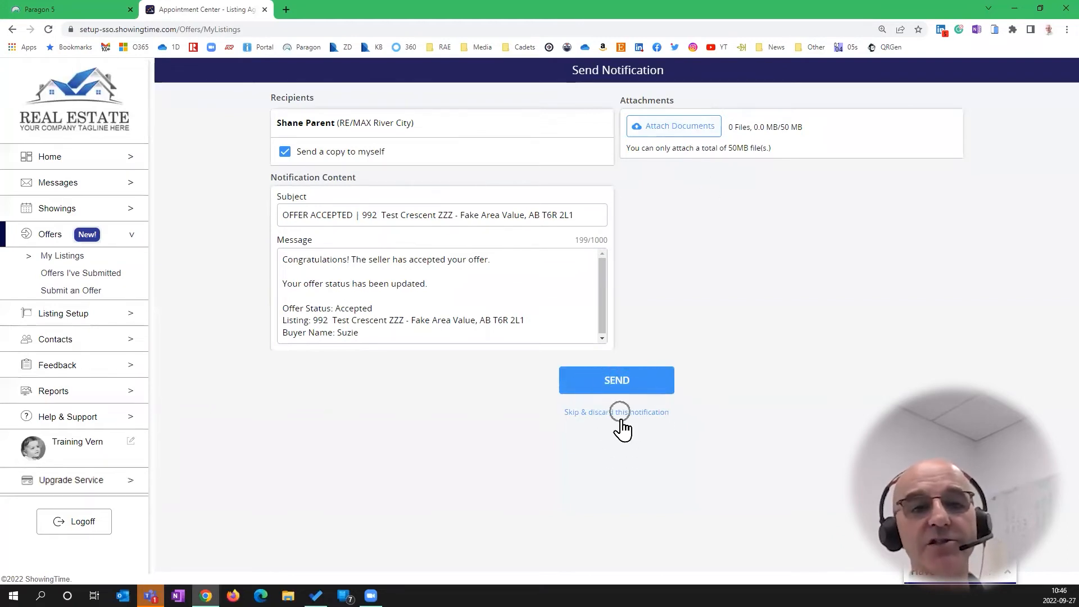
left_click(620, 389)
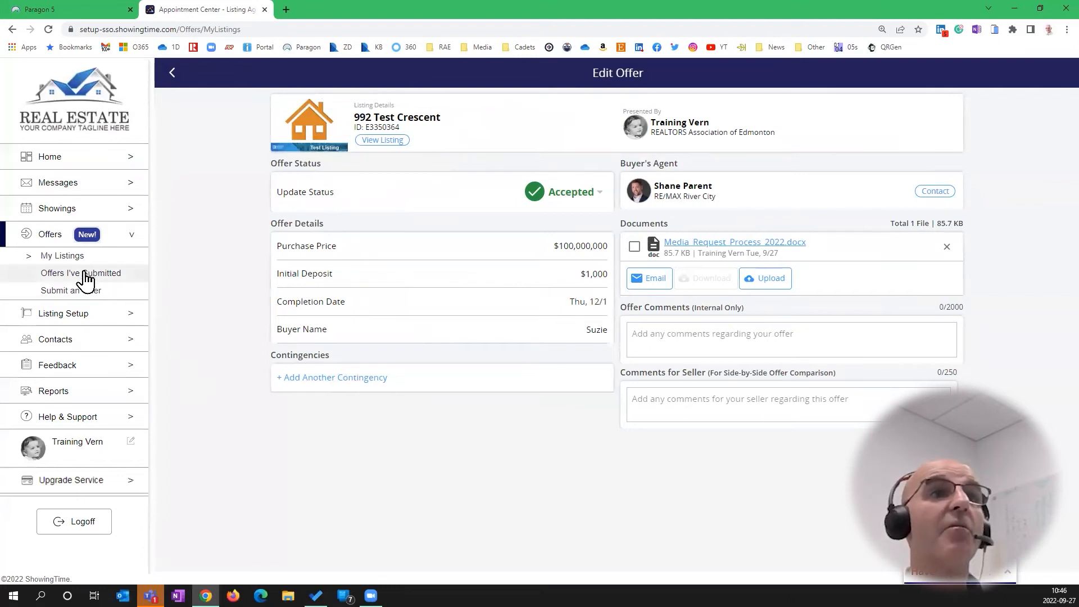
Start a notification for 992 Test Crescent addressed to agents who scheduled showings
left_click(73, 256)
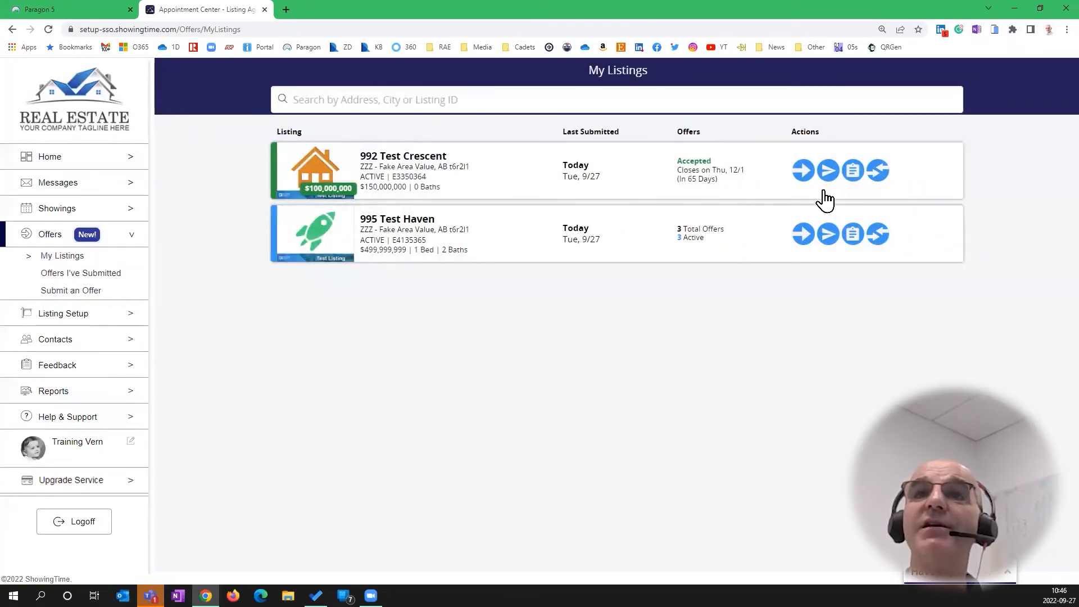
left_click(830, 179)
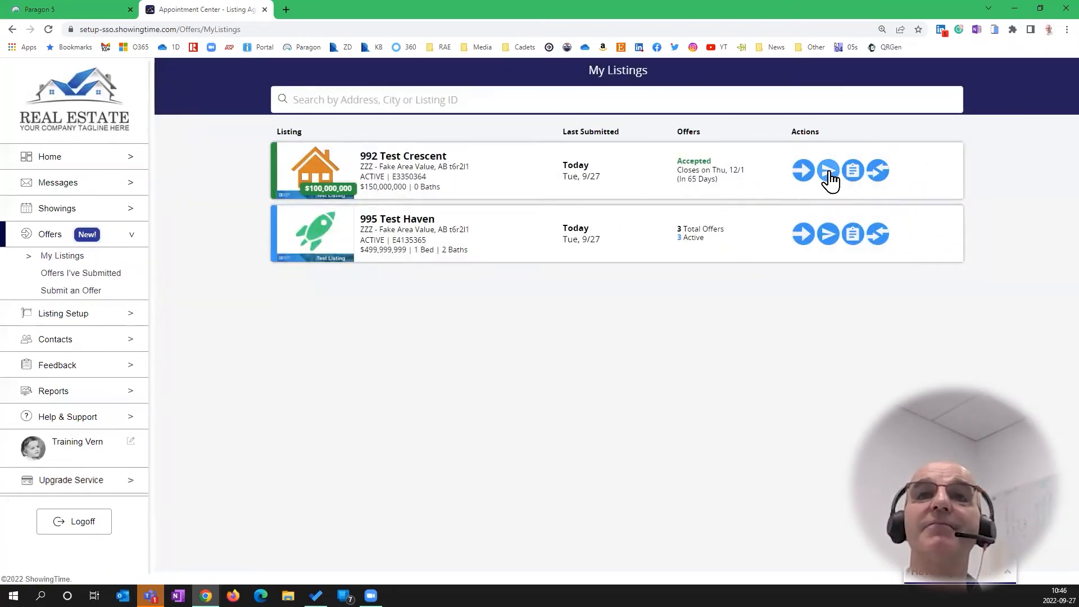
left_click(830, 179)
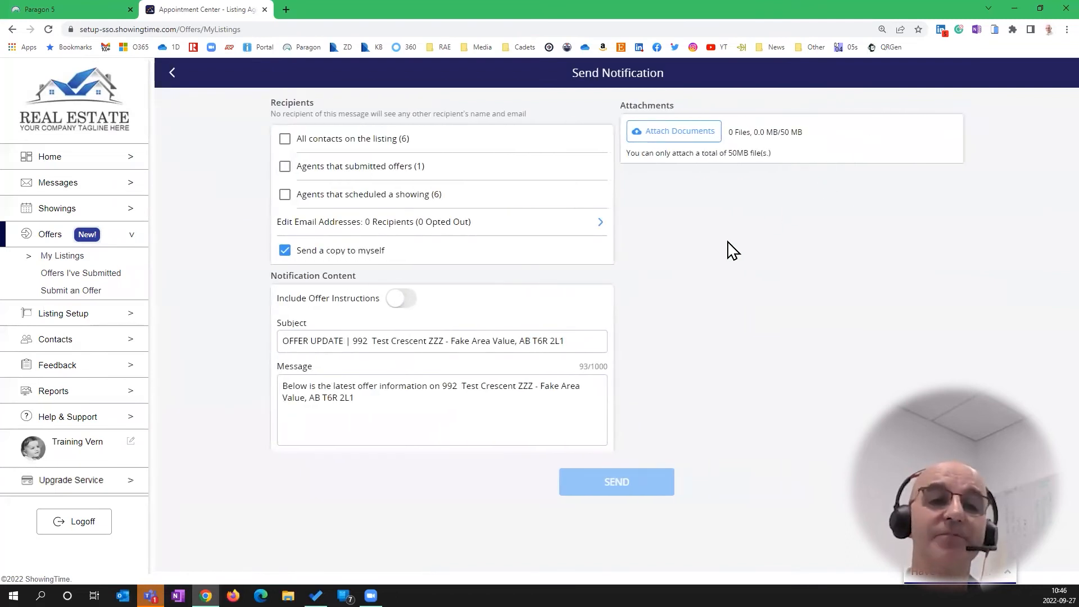
left_click(285, 195)
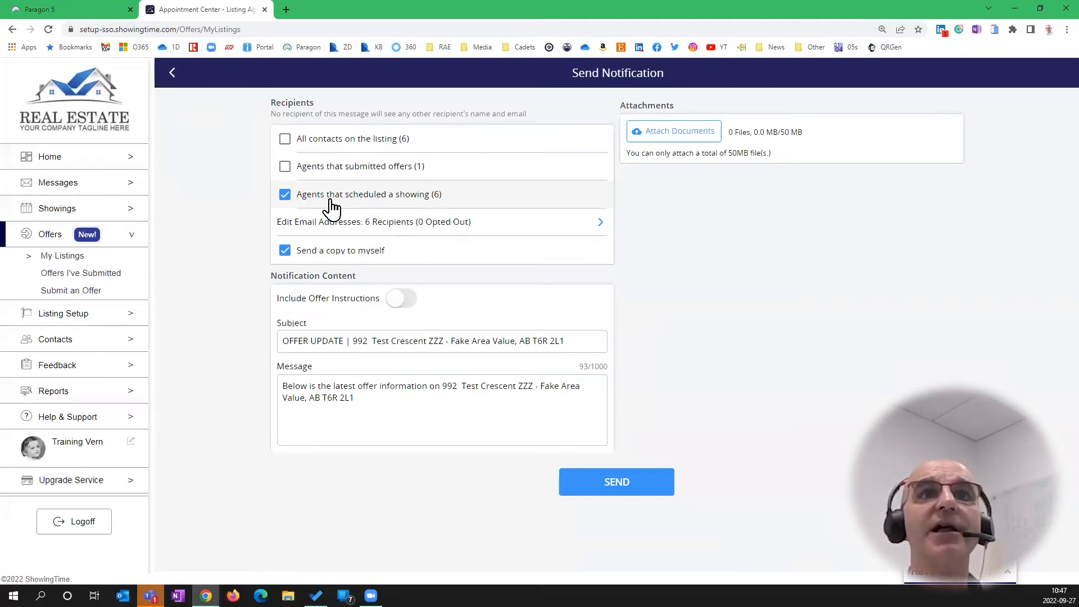
Uncheck one agent in the recipient list, leaving 5 recipients
left_click(602, 225)
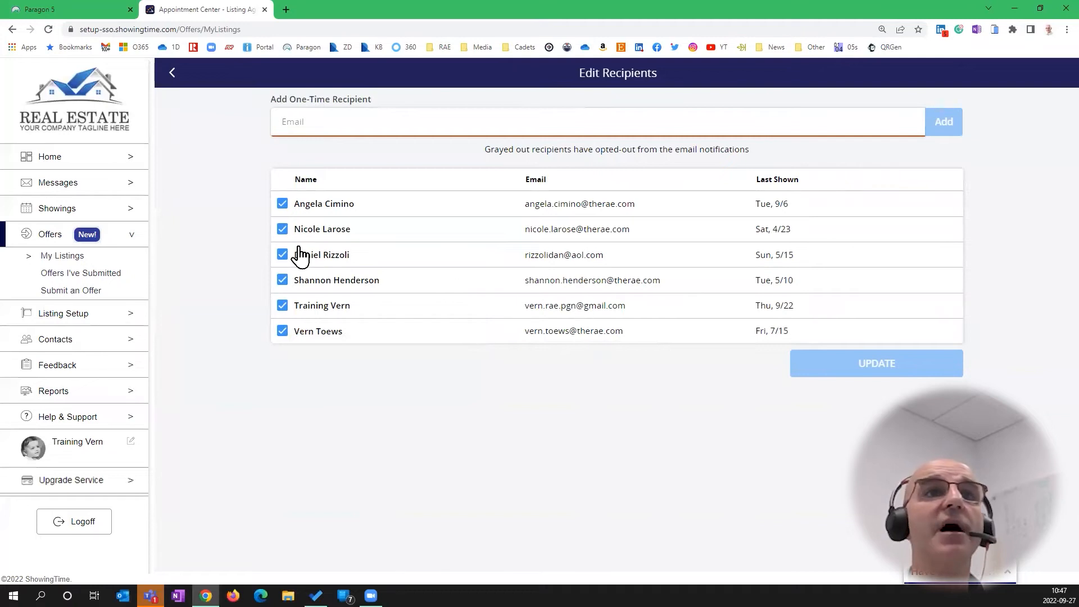
left_click(282, 256)
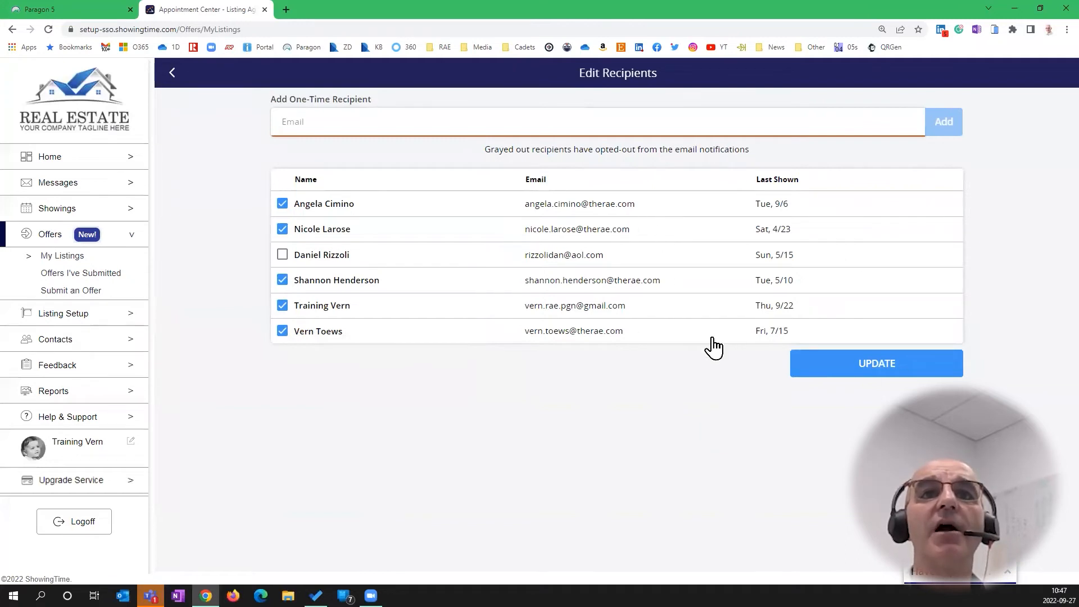
left_click(883, 371)
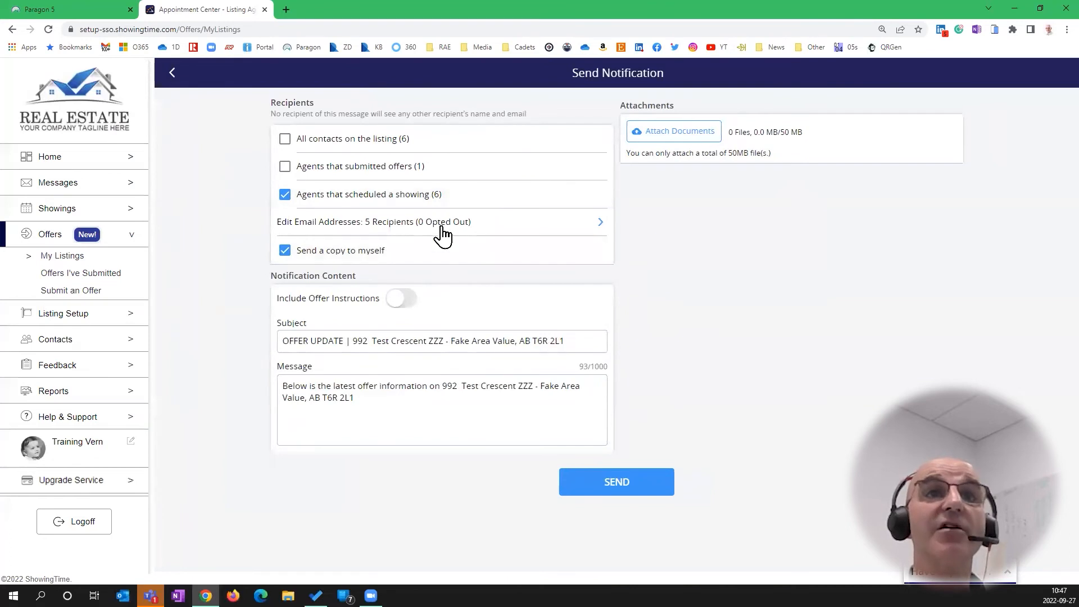
Replace the message with 'We have one offer submitted on this listing. Let me know if you are also going to write.' and send
left_click_drag(390, 416, 246, 381)
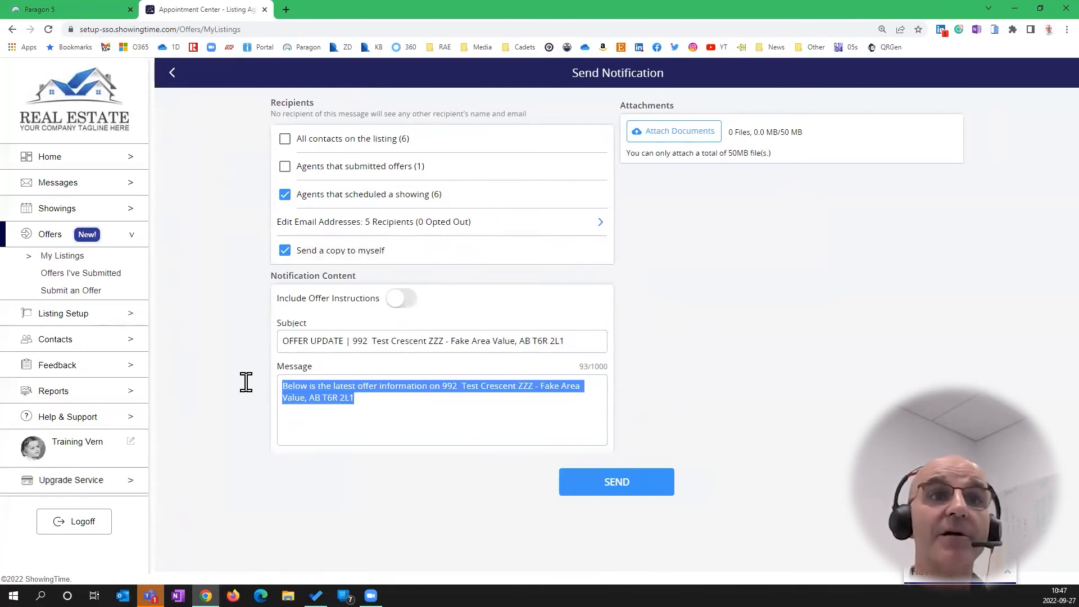
type("We have one offer submitted on this listing. Let me know if you are also going t")
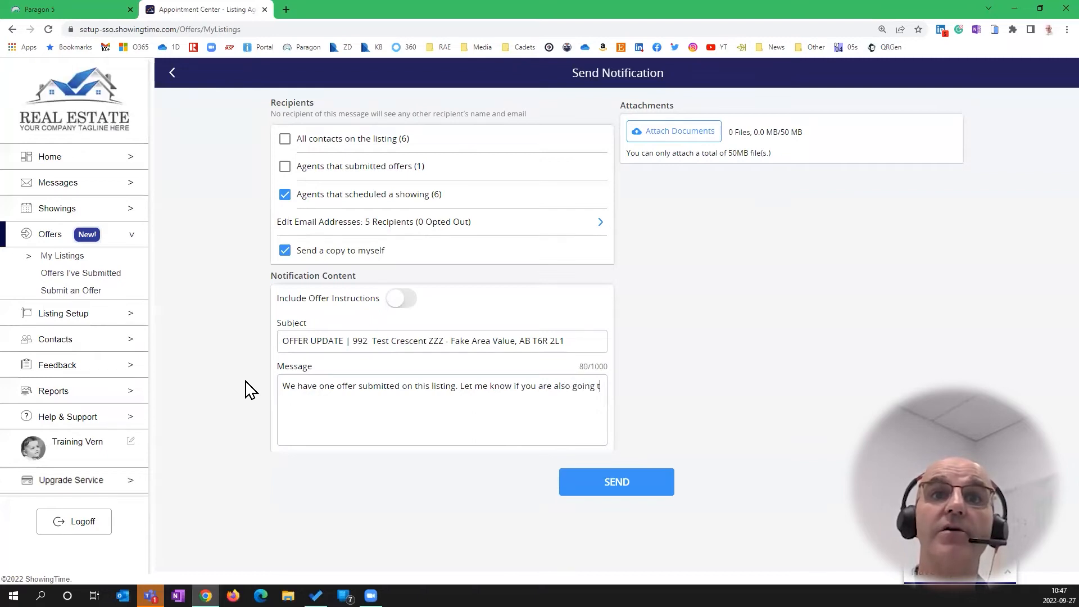
type("o write.")
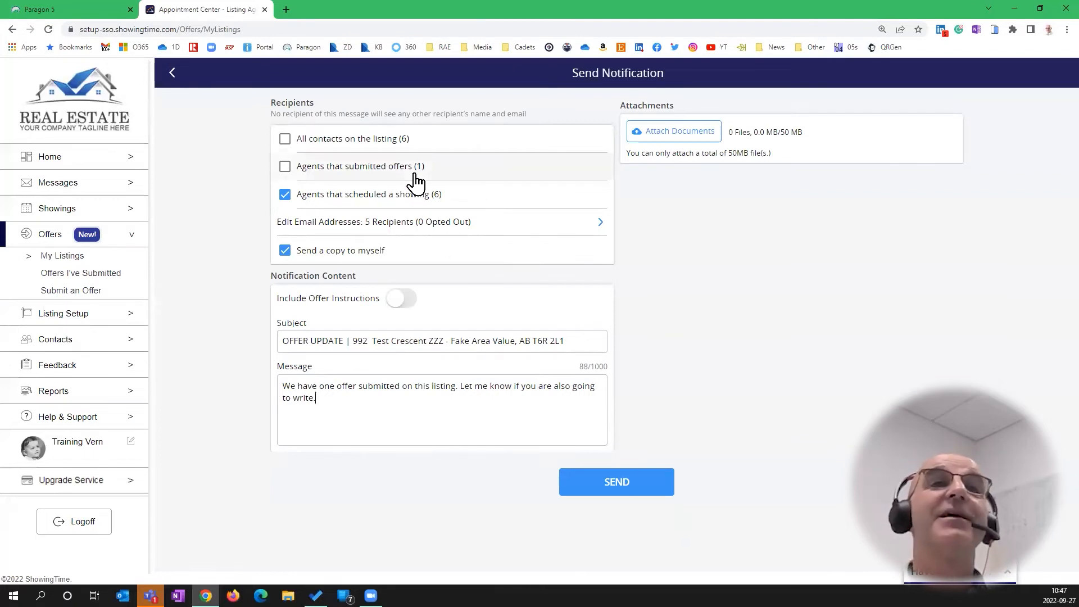
left_click(617, 487)
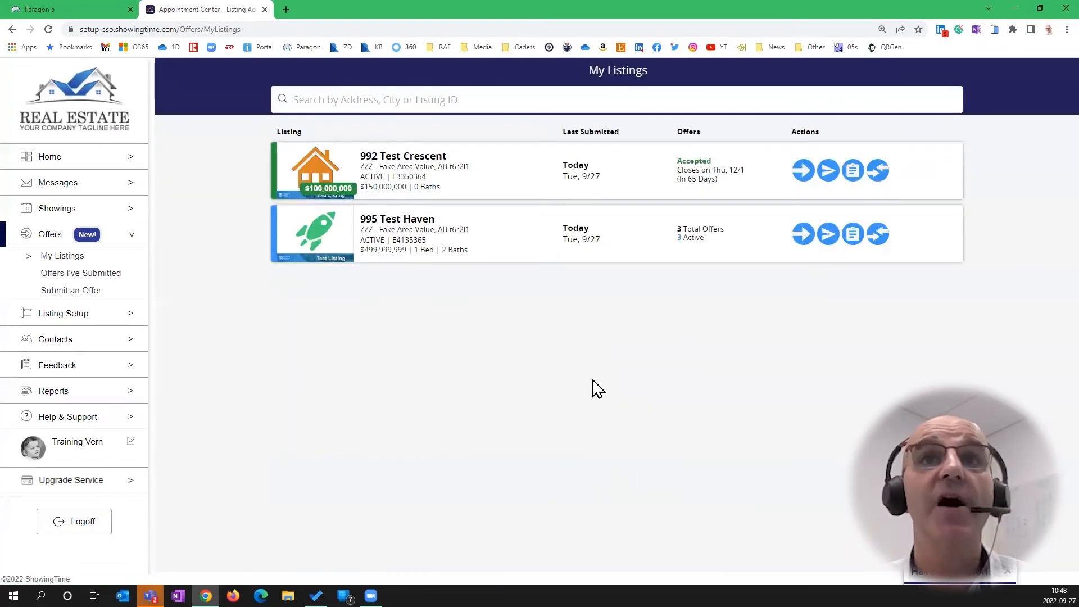
Open the accepted offer on 992 Test Crescent for editing
left_click(877, 172)
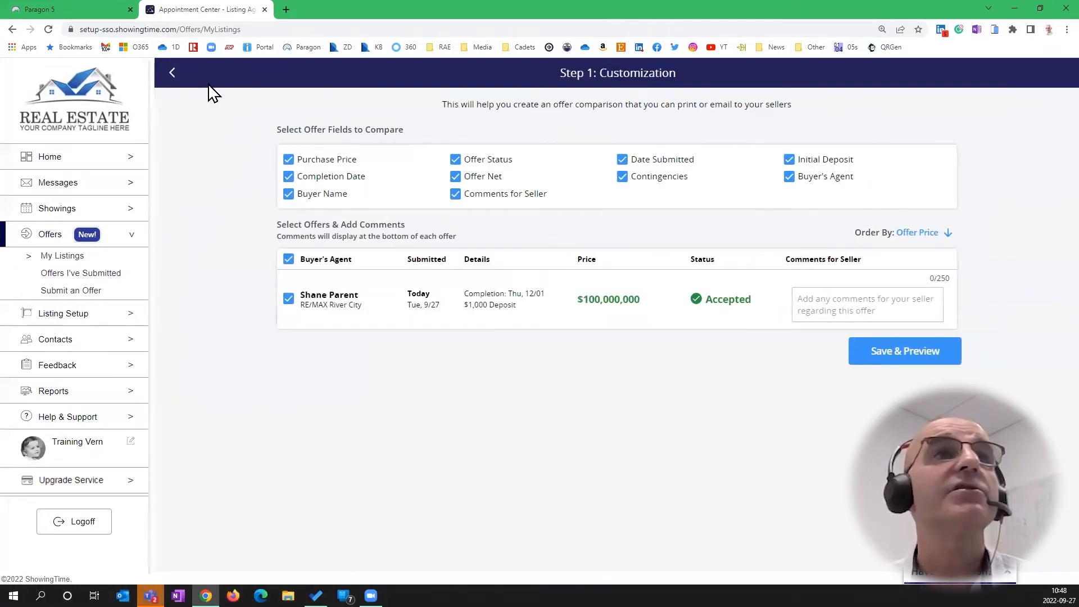
left_click(172, 73)
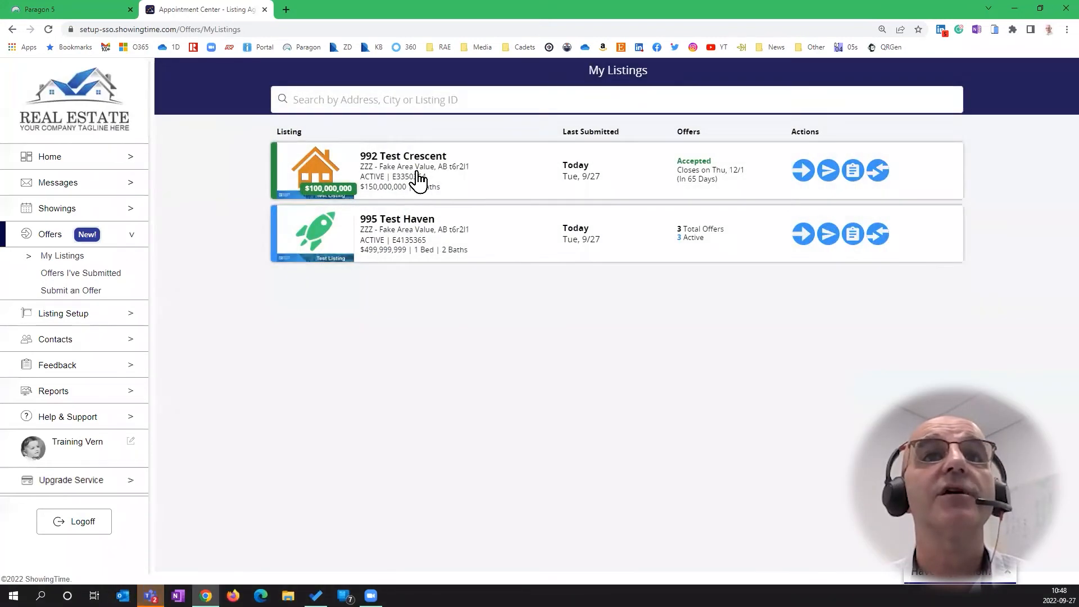
left_click(419, 180)
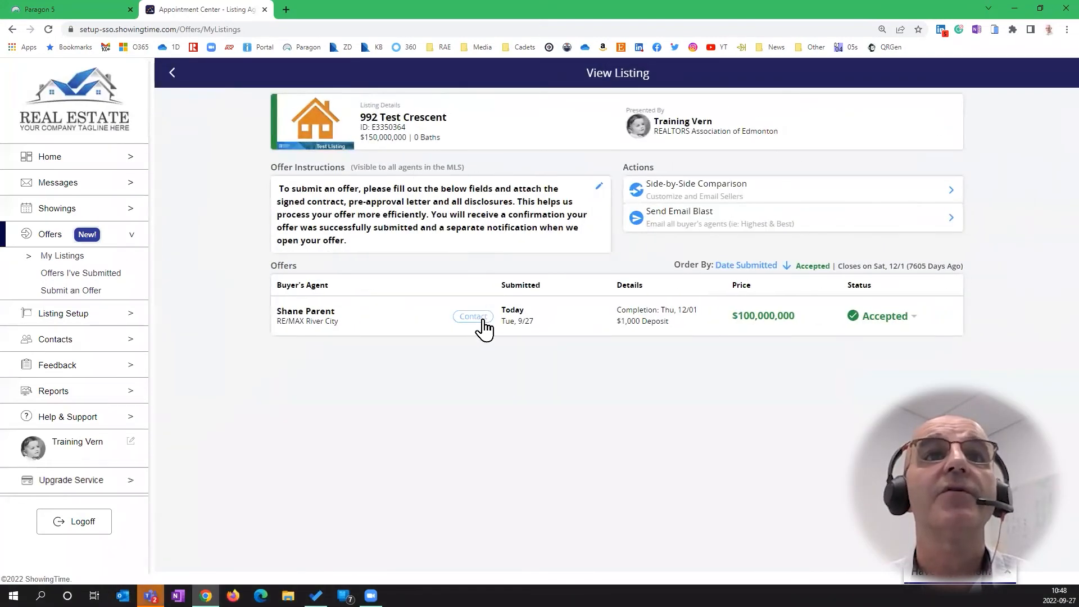
left_click(814, 320)
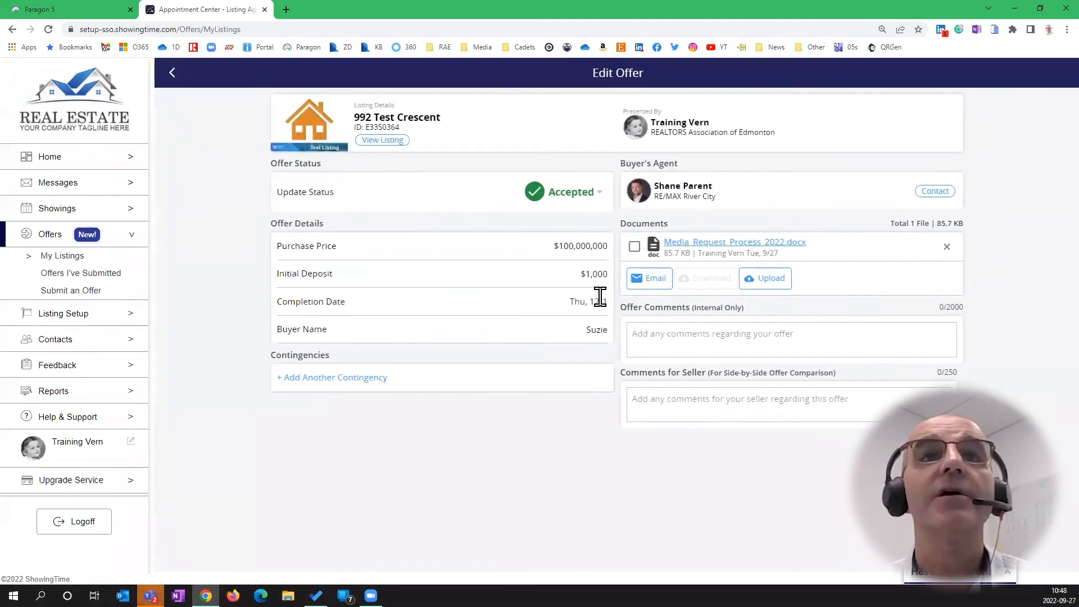
Set the offer status back to Received and return to My Listings
left_click(585, 206)
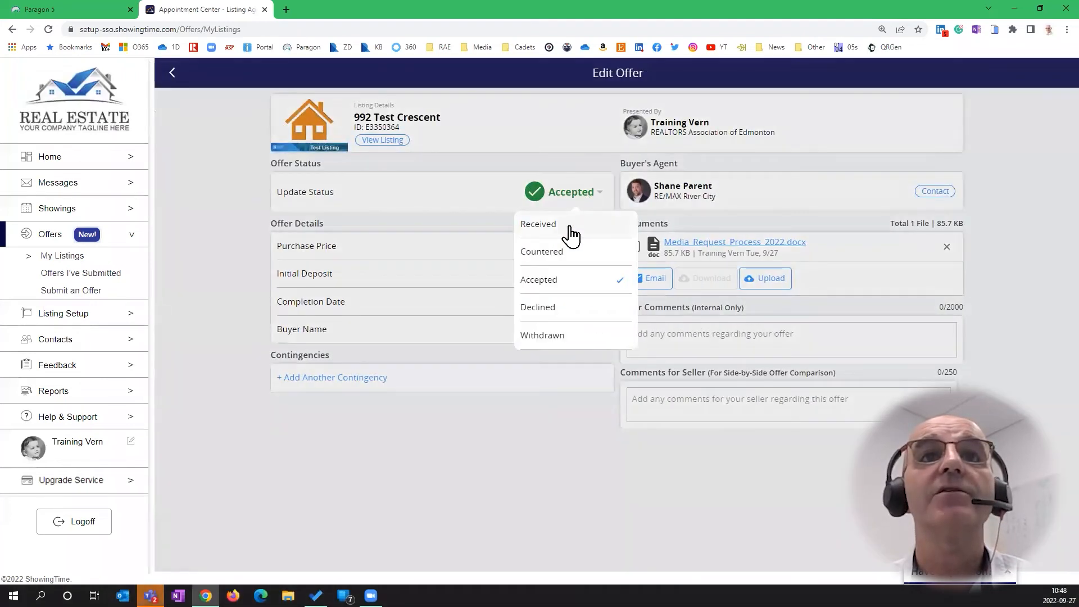
left_click(572, 231)
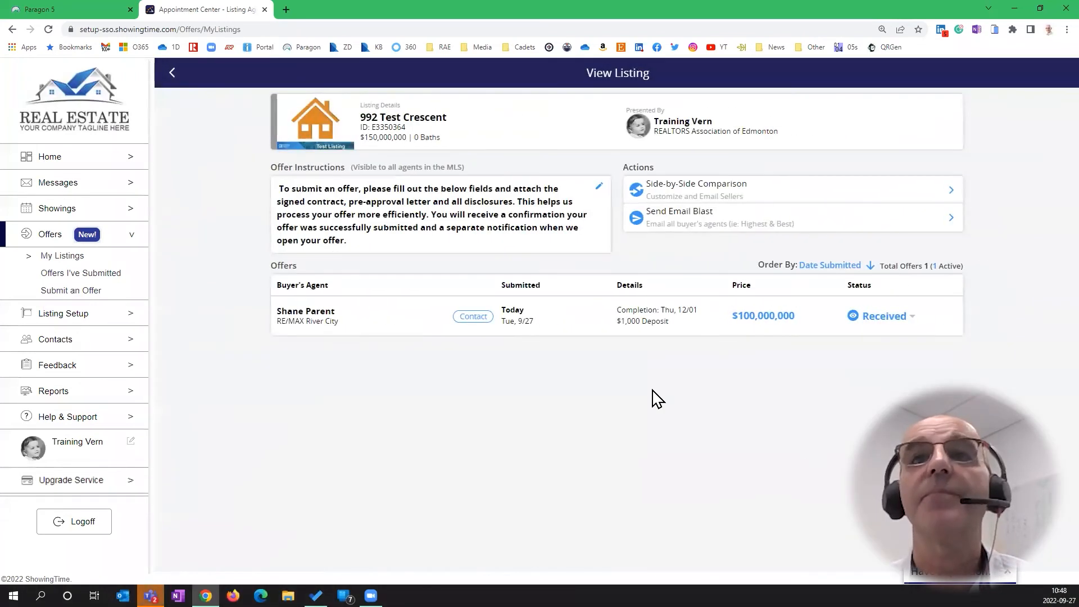
left_click(172, 72)
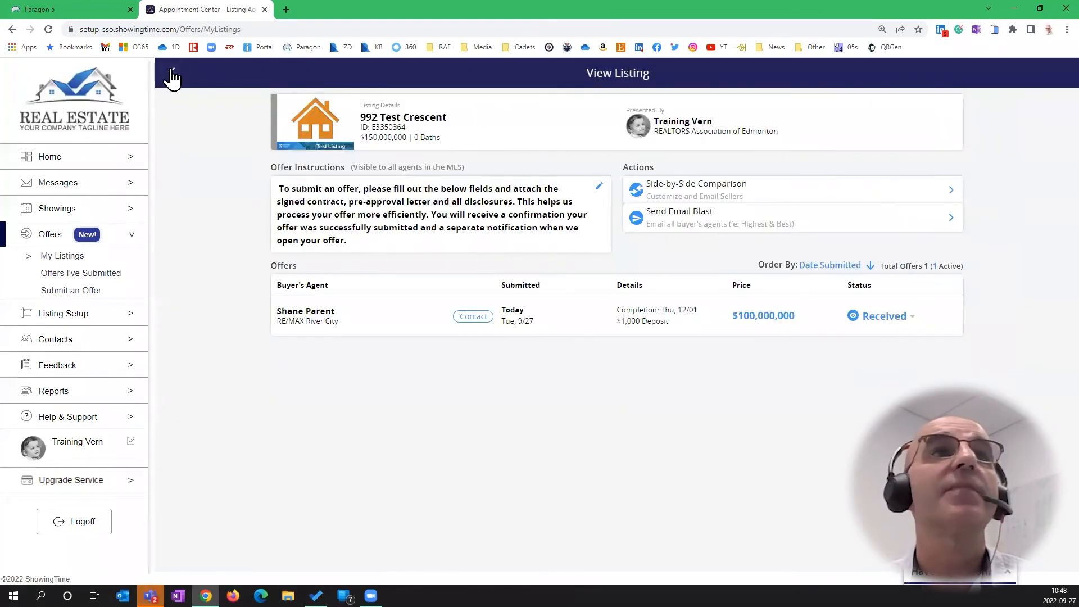
left_click(175, 73)
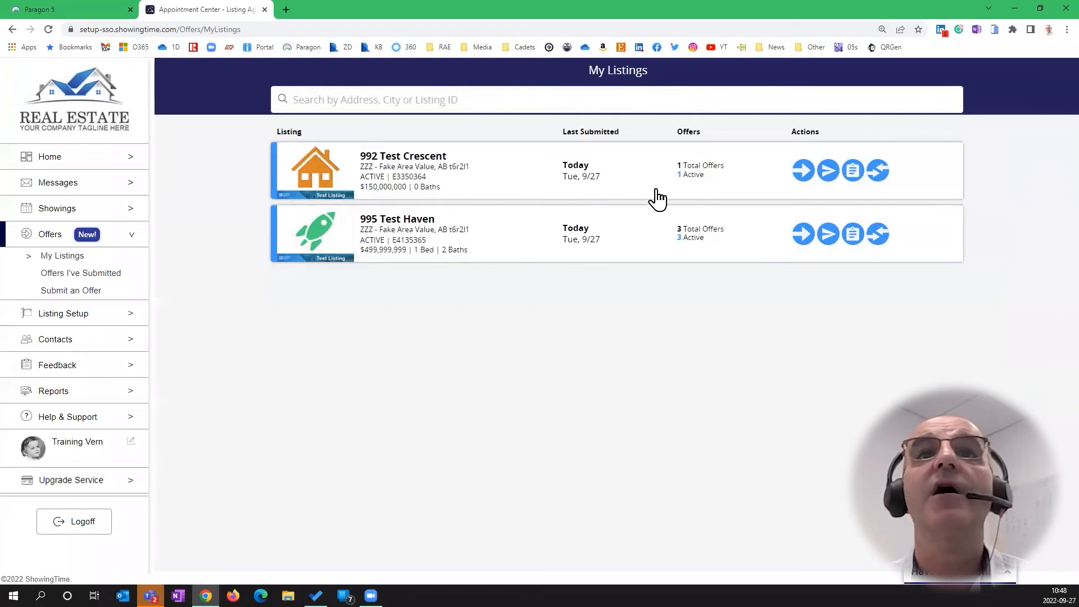
Add seller comments 'THis one is the highest and the best one.' and 'this one is' to the first and third 995 Test Haven offers
left_click(878, 236)
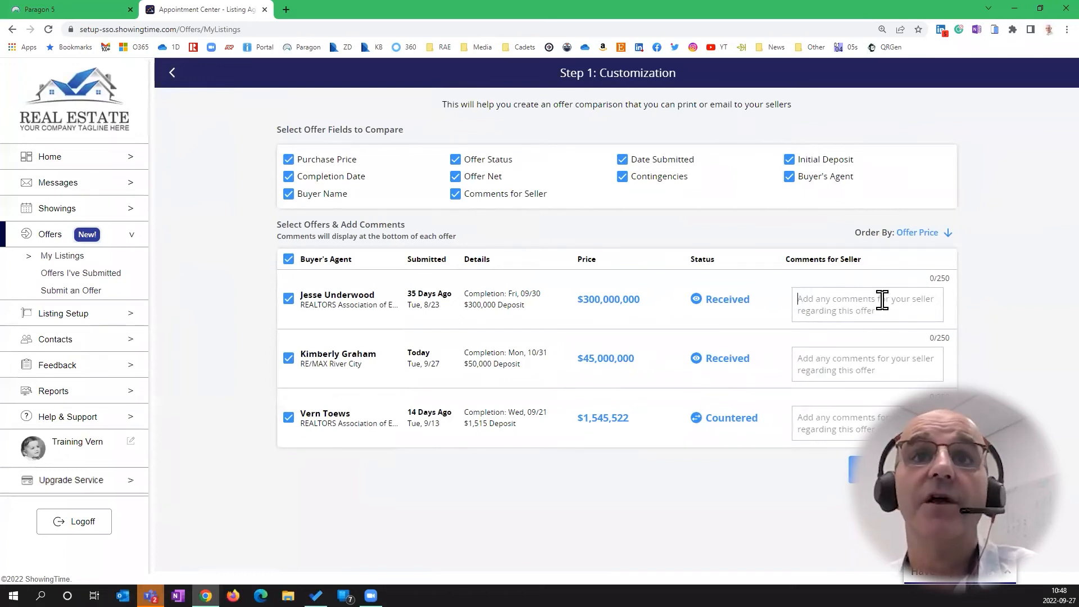
type("THis one ")
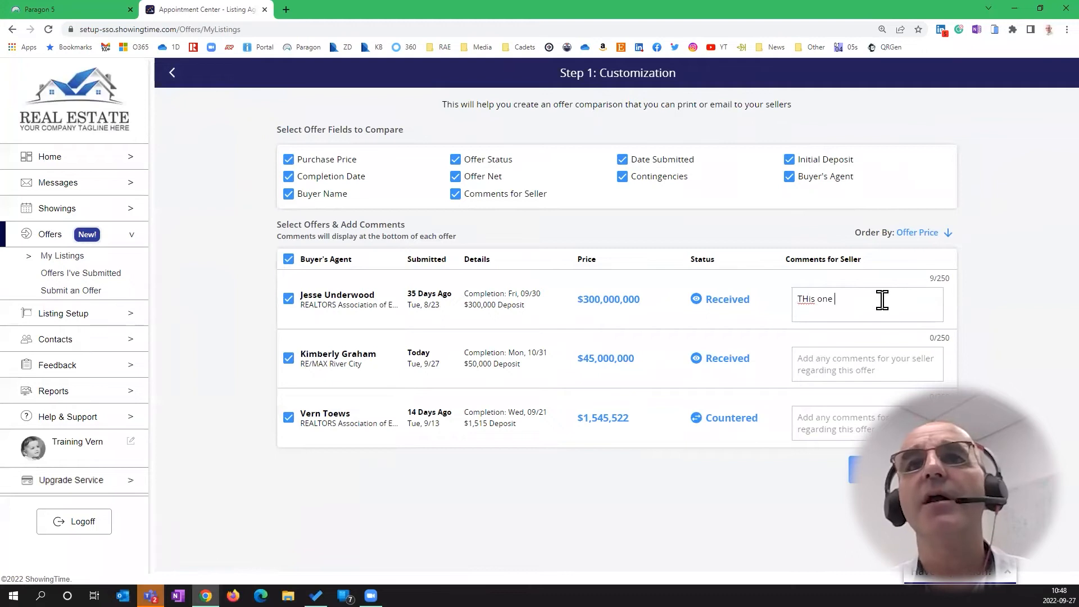
type("is the highest an")
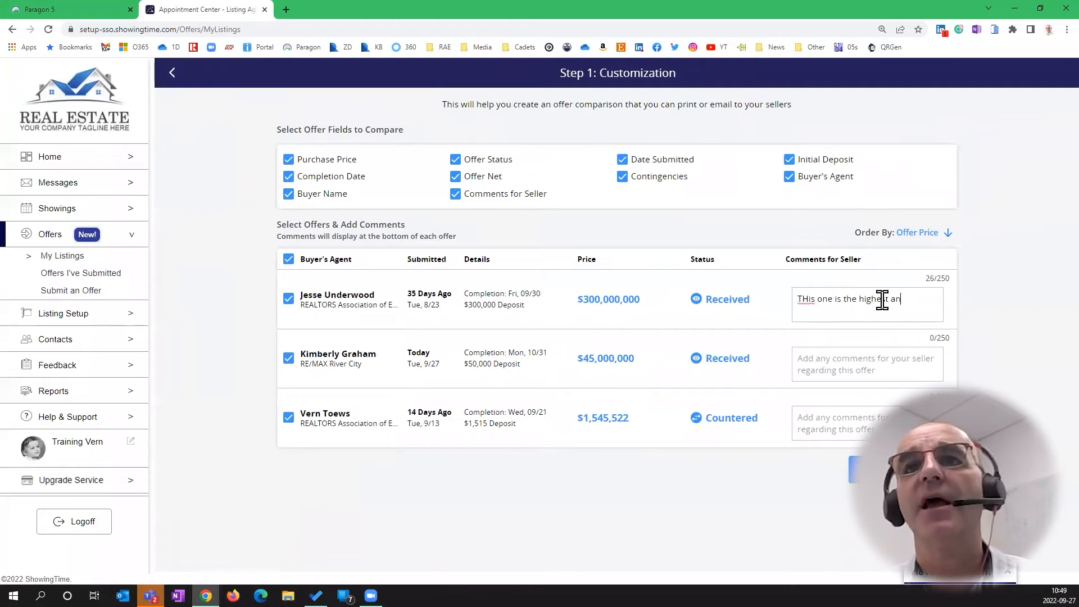
type("d the best ")
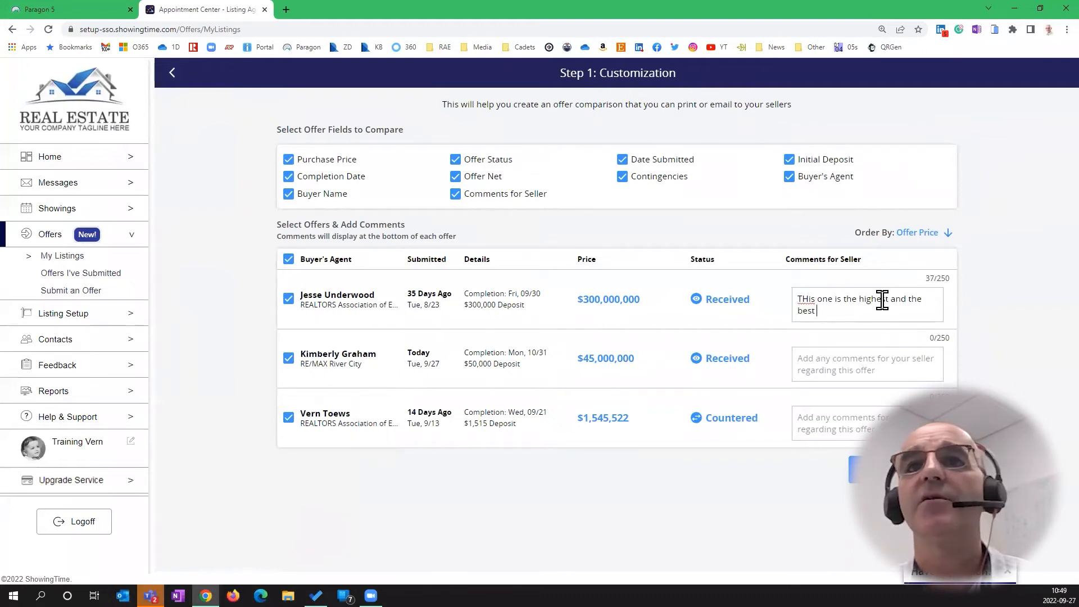
type("one.")
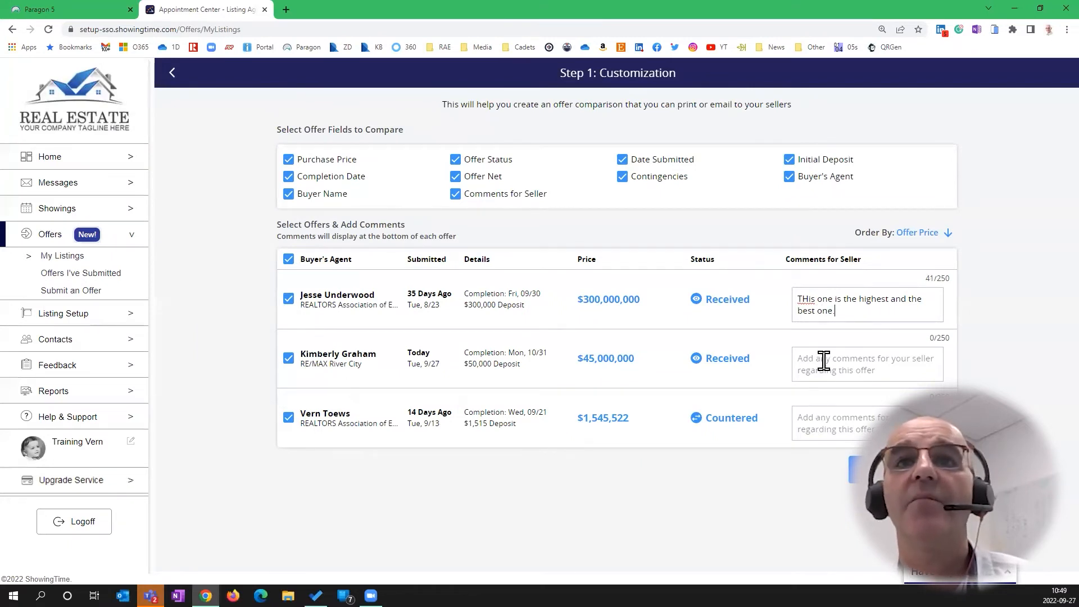
left_click(836, 415)
type("this one is a waste of t")
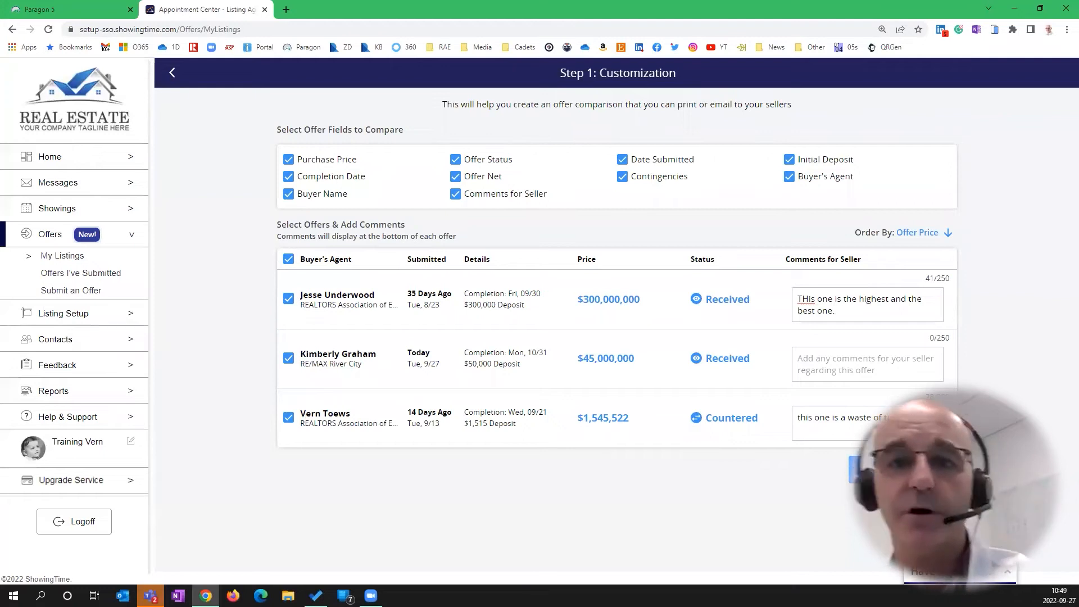
Preview the comparison, export it as PDF, and open the downloaded report
left_click(903, 470)
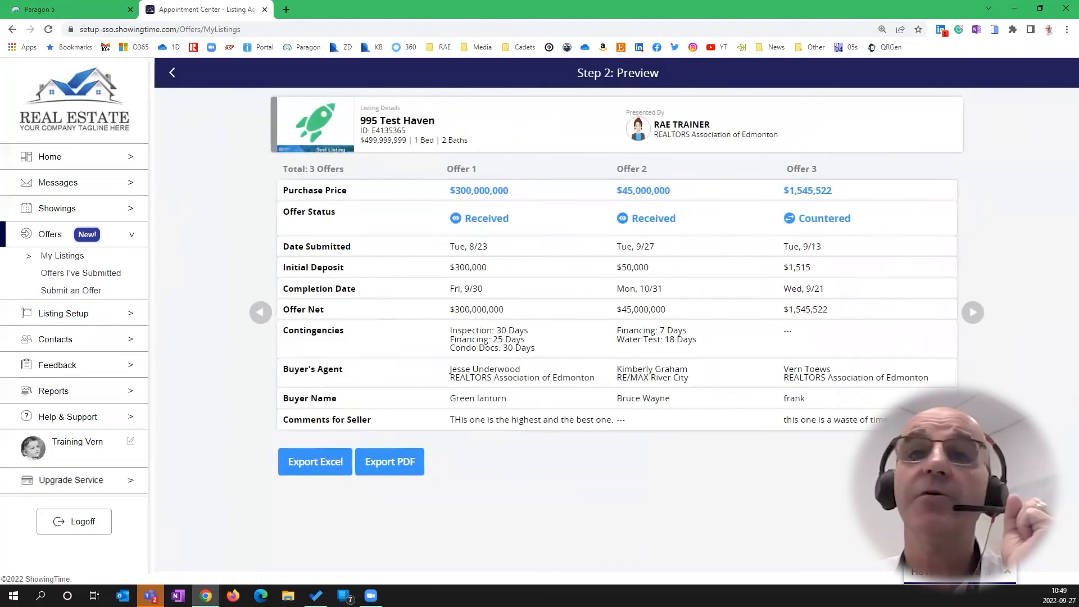
left_click(387, 469)
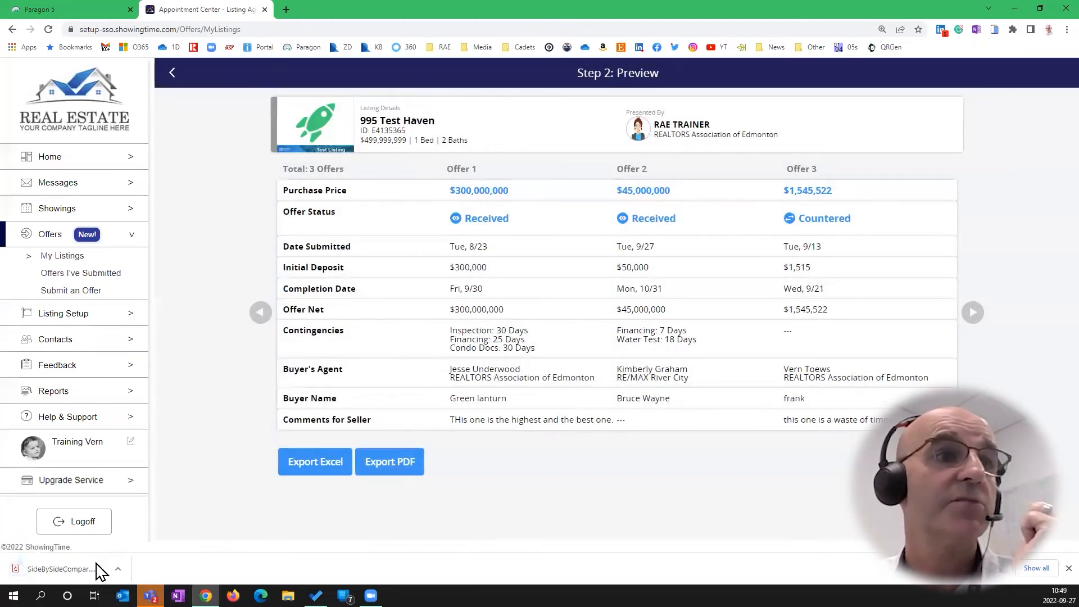
left_click(97, 563)
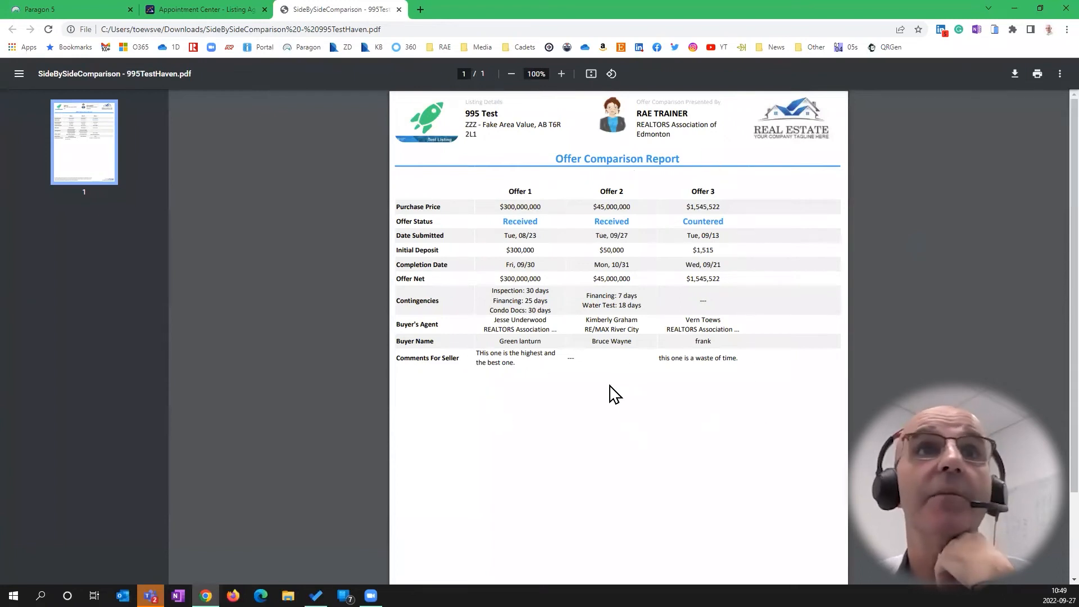
scroll(574, 393, "up", 4, "ctrl")
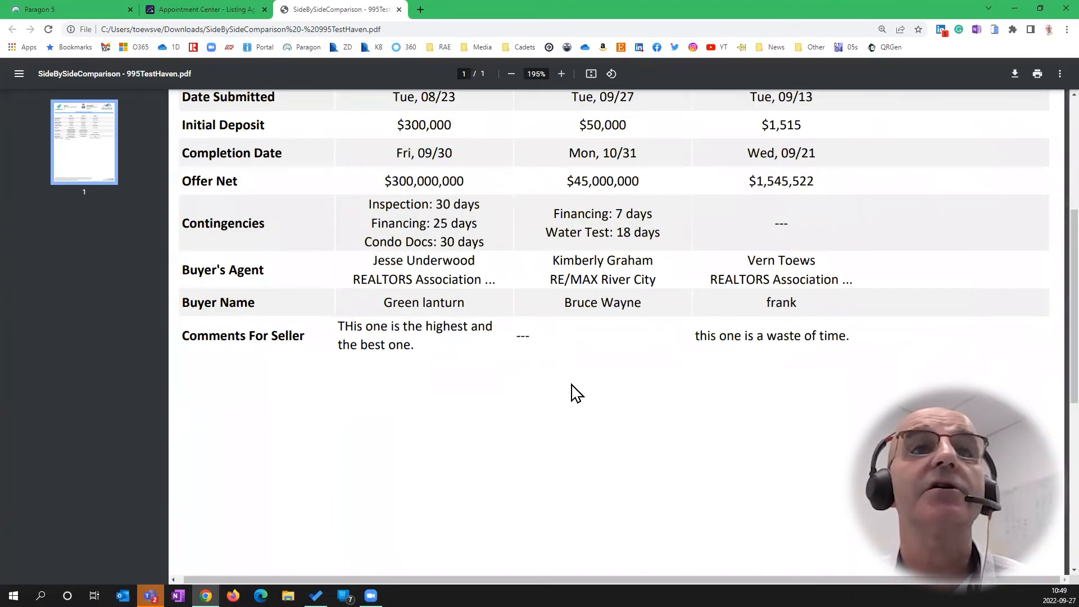
scroll(571, 386, "up", 3)
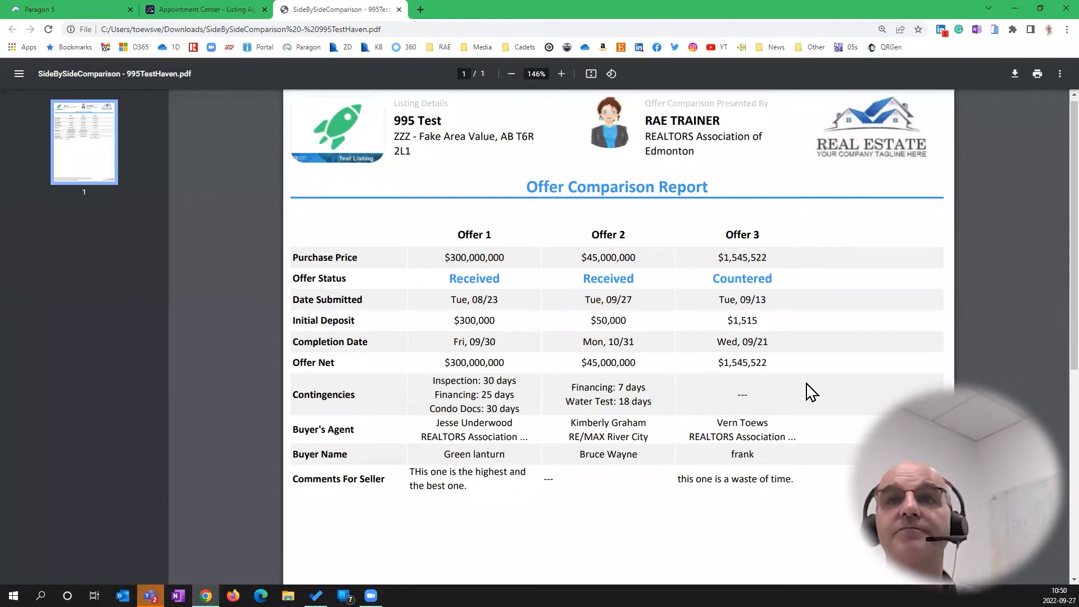
scroll(838, 372, "down", 6)
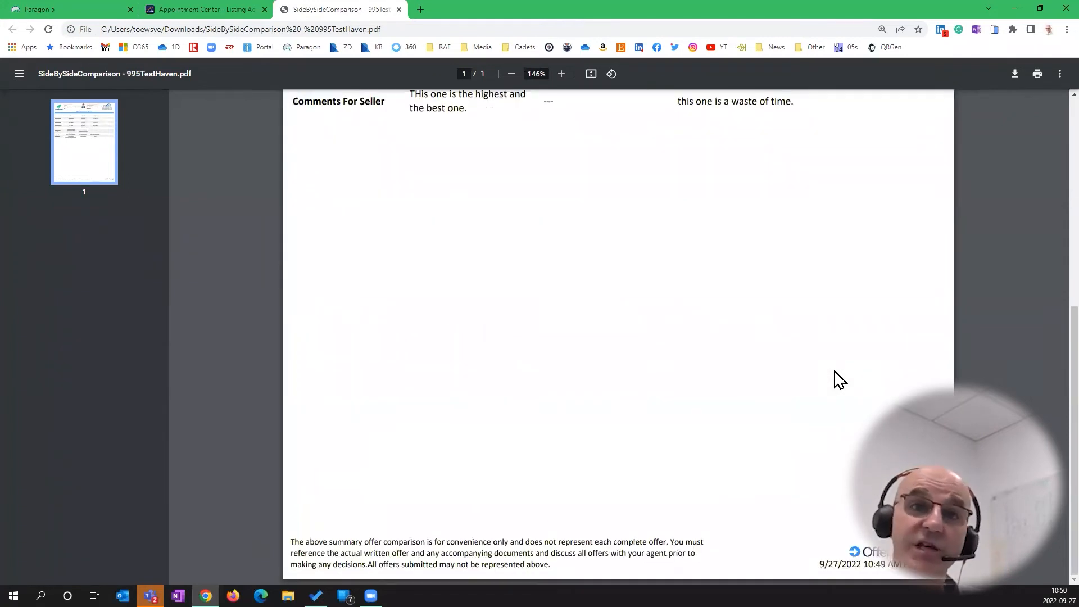
scroll(838, 378, "up", 7)
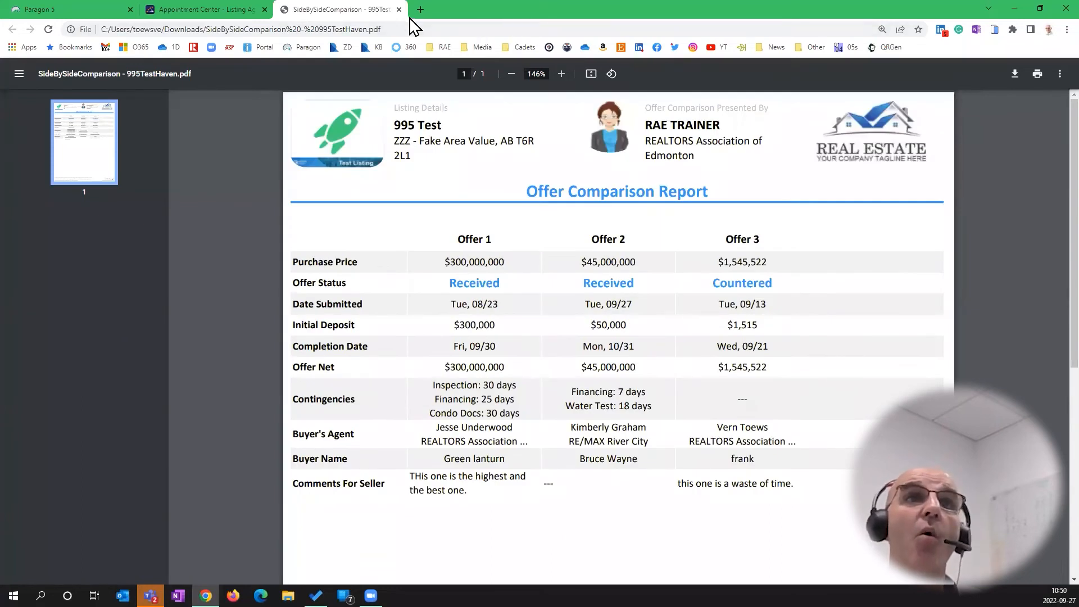
Close the comparison PDF and go back to My Listings to see each listing's offer counts
left_click(399, 10)
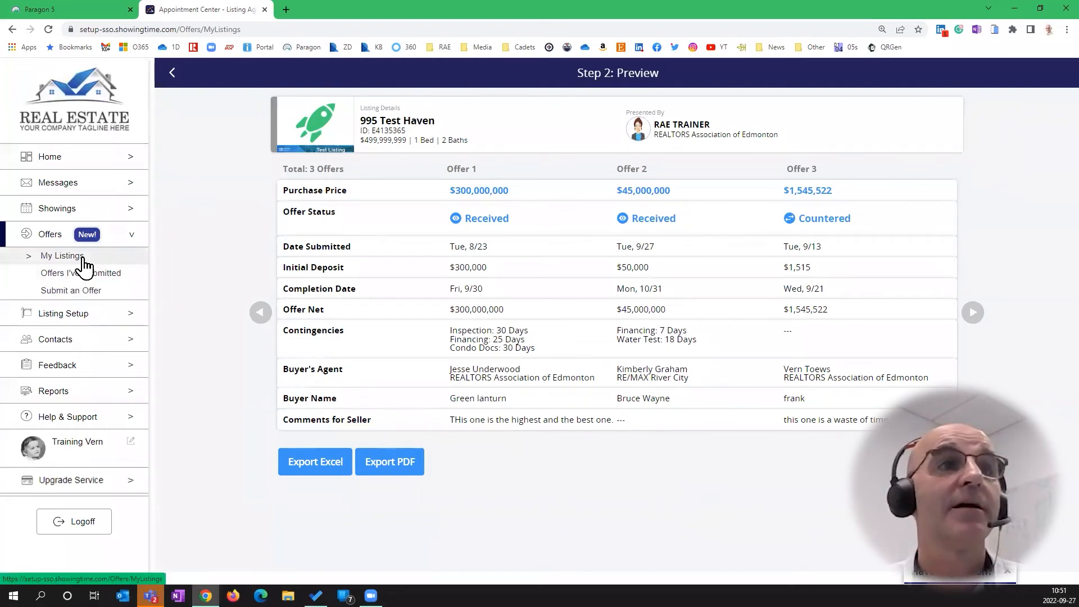
left_click(62, 256)
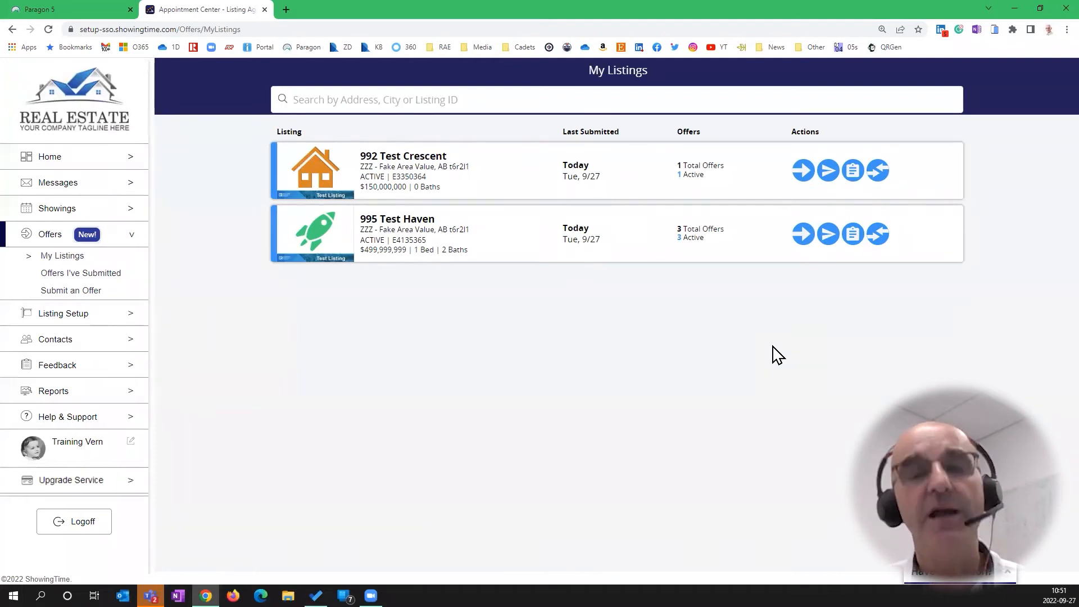
Set the 992 Test Crescent offer's status to Accepted and confirm
left_click(709, 177)
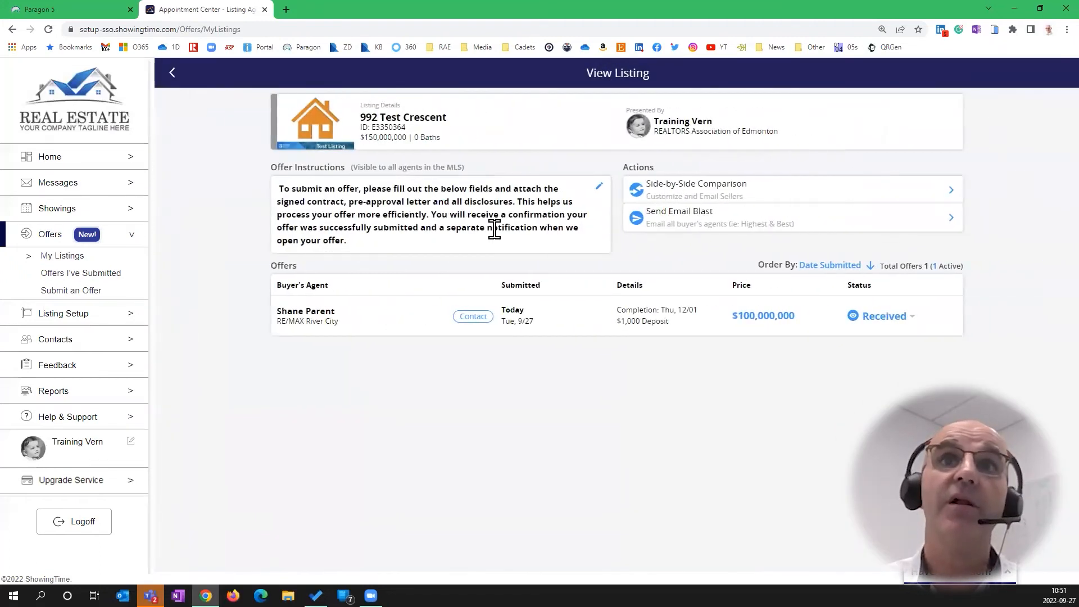
left_click(894, 319)
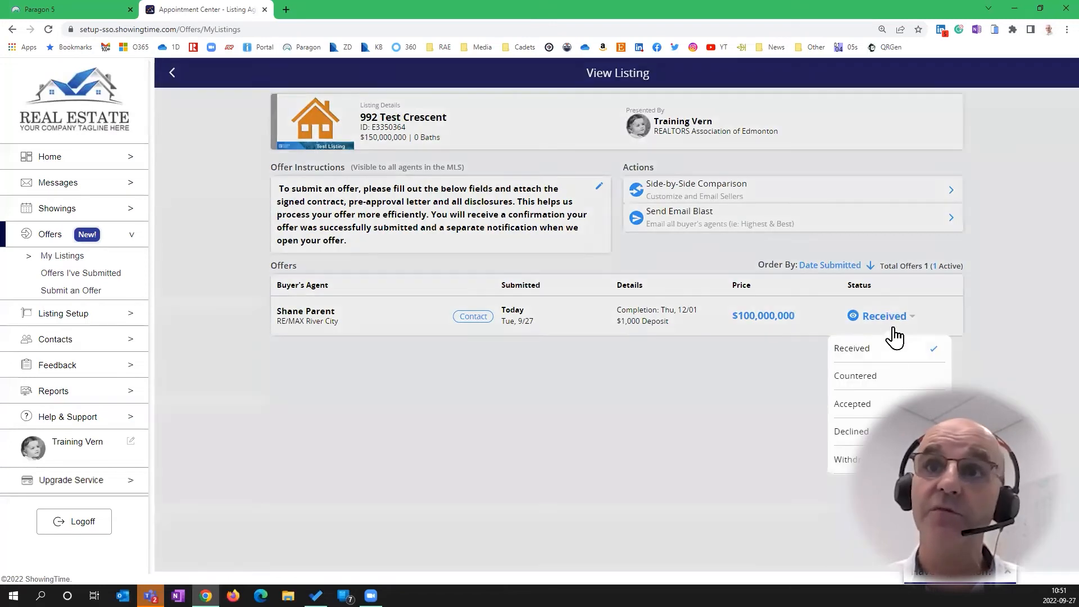
left_click(877, 402)
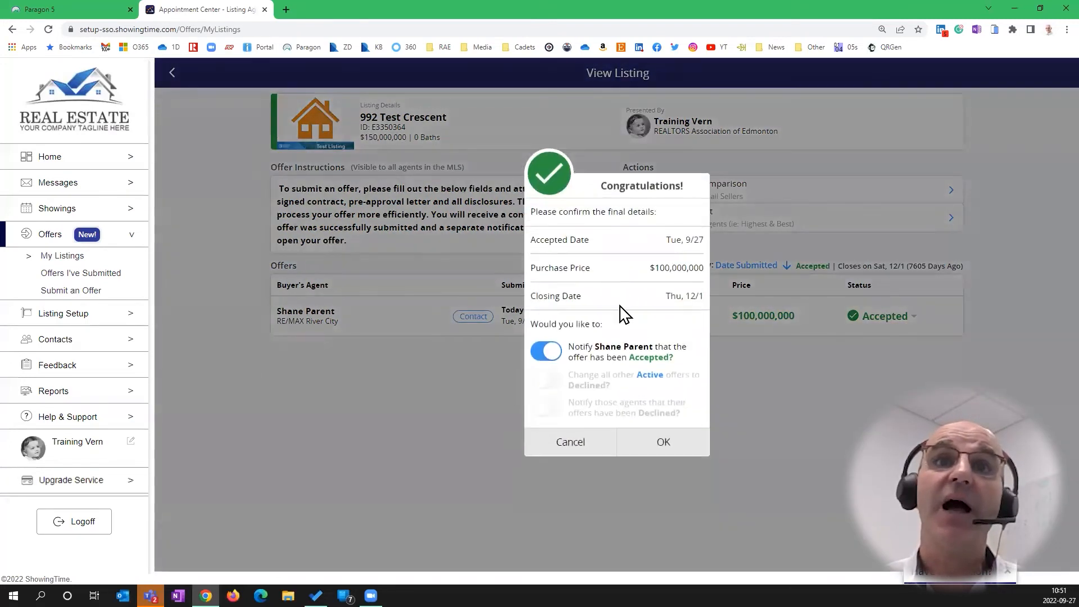
left_click(677, 434)
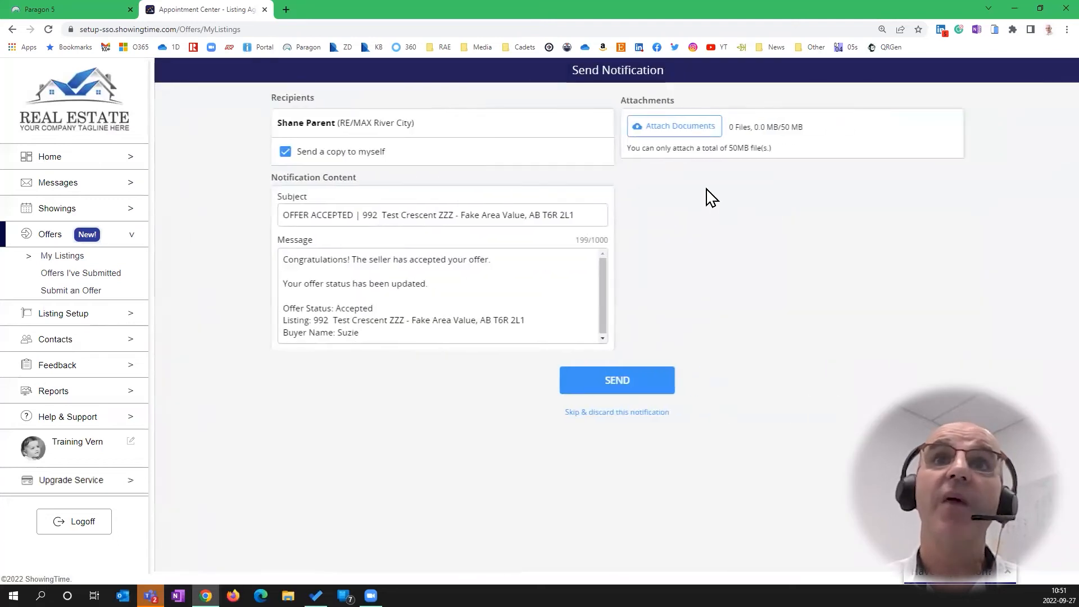
Attach Monthly_Market_Statistics_Process-2022.docx to the OFFER ACCEPTED notification and send it
left_click(689, 128)
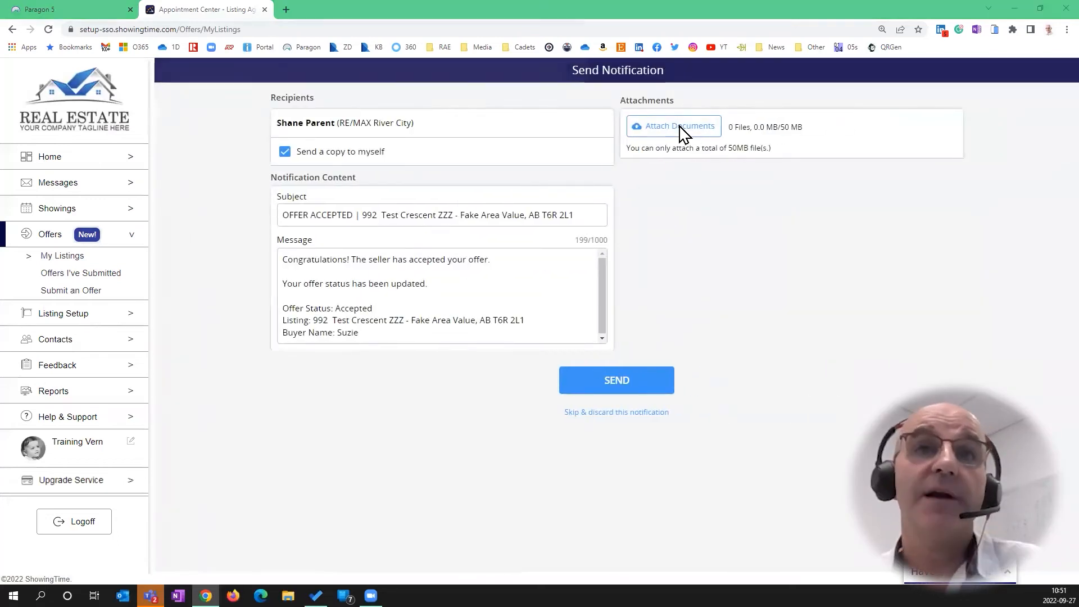
left_click(183, 216)
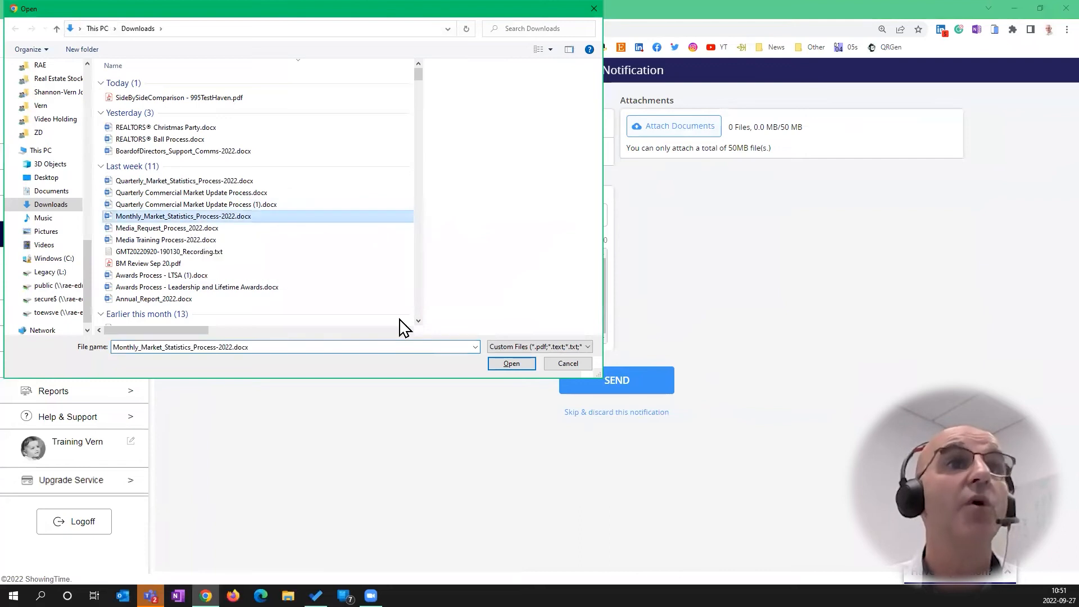
left_click(506, 364)
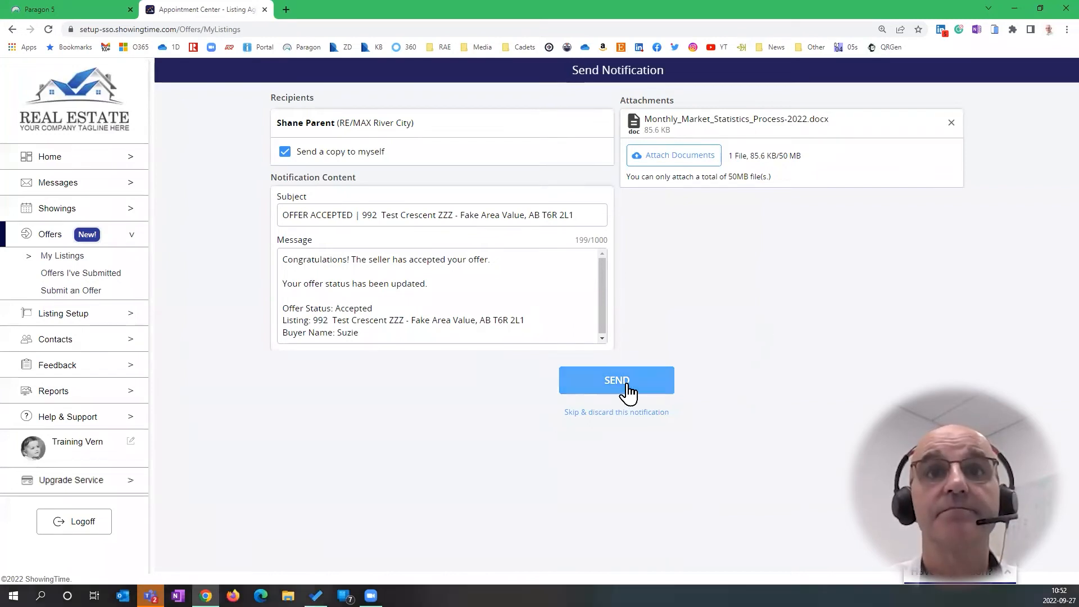
left_click(613, 390)
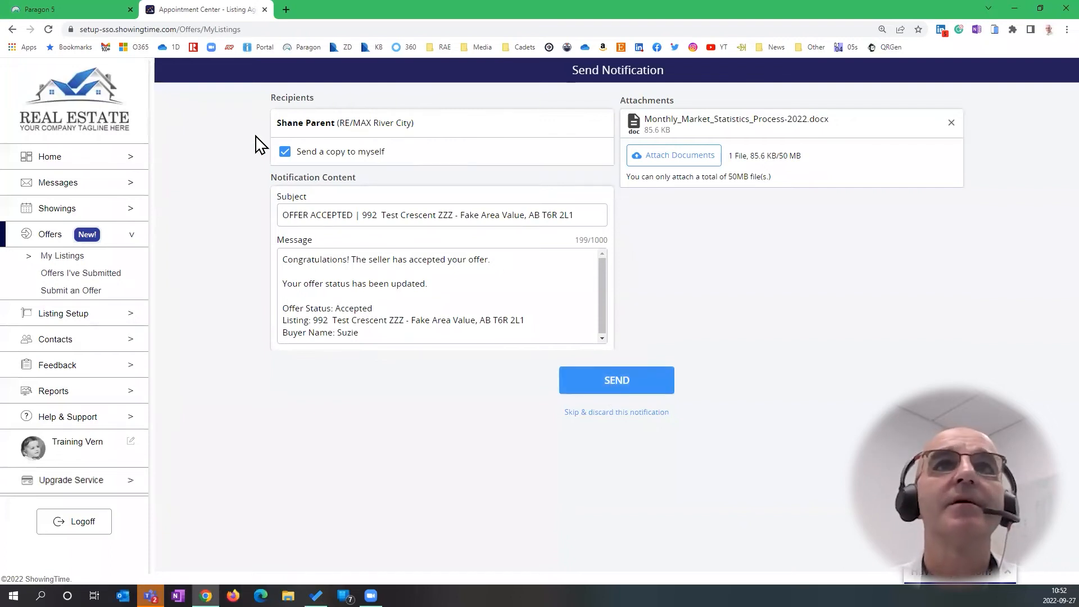
Reopen the accepted 992 Test Crescent offer from My Listings in Edit Offer and choose Countered
left_click(12, 30)
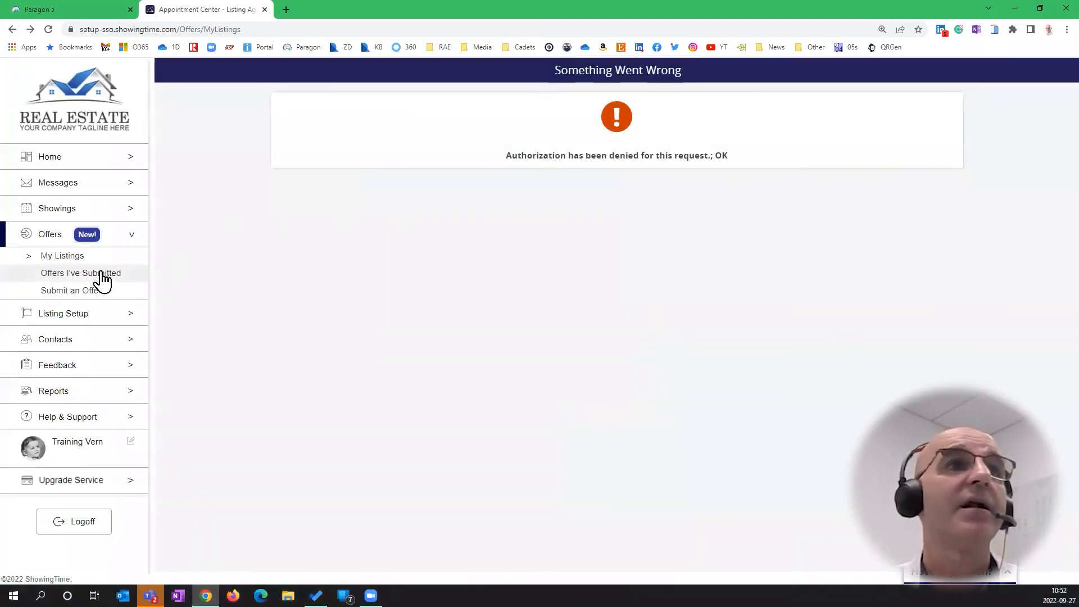
left_click(89, 276)
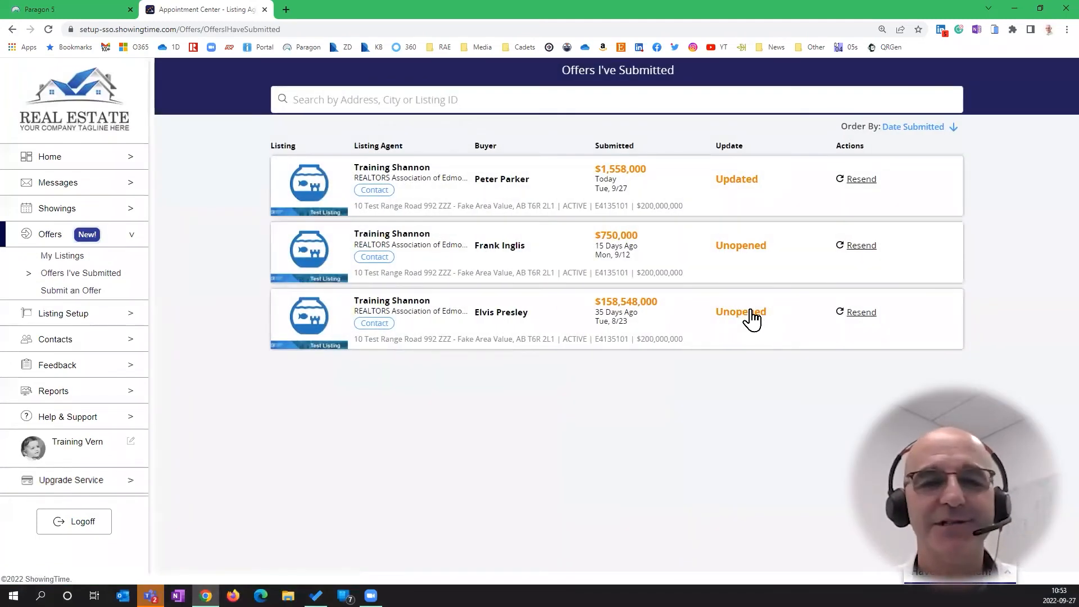
left_click(79, 258)
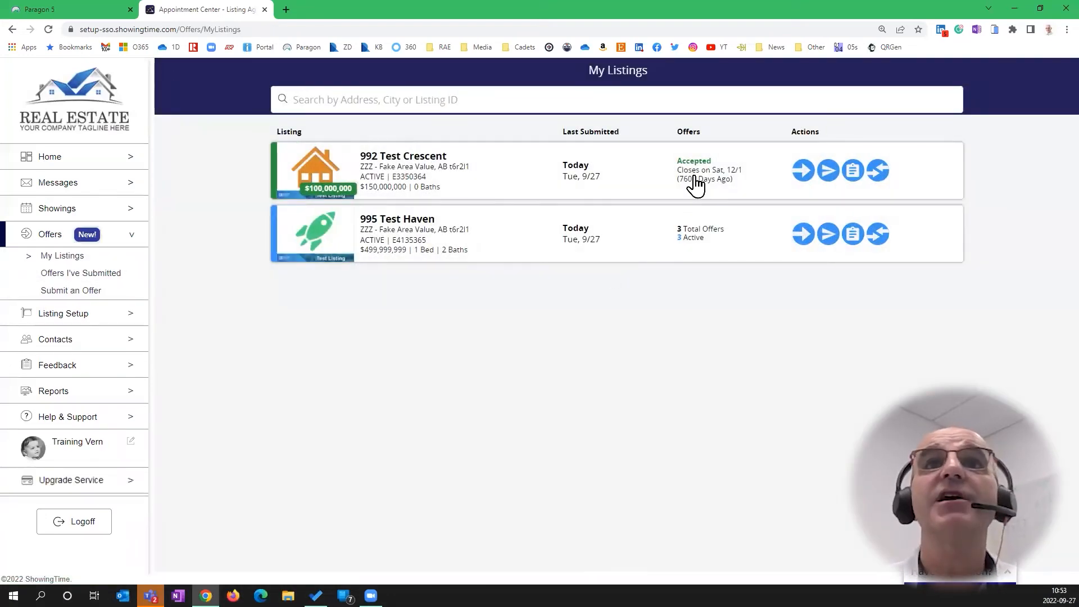
left_click(695, 178)
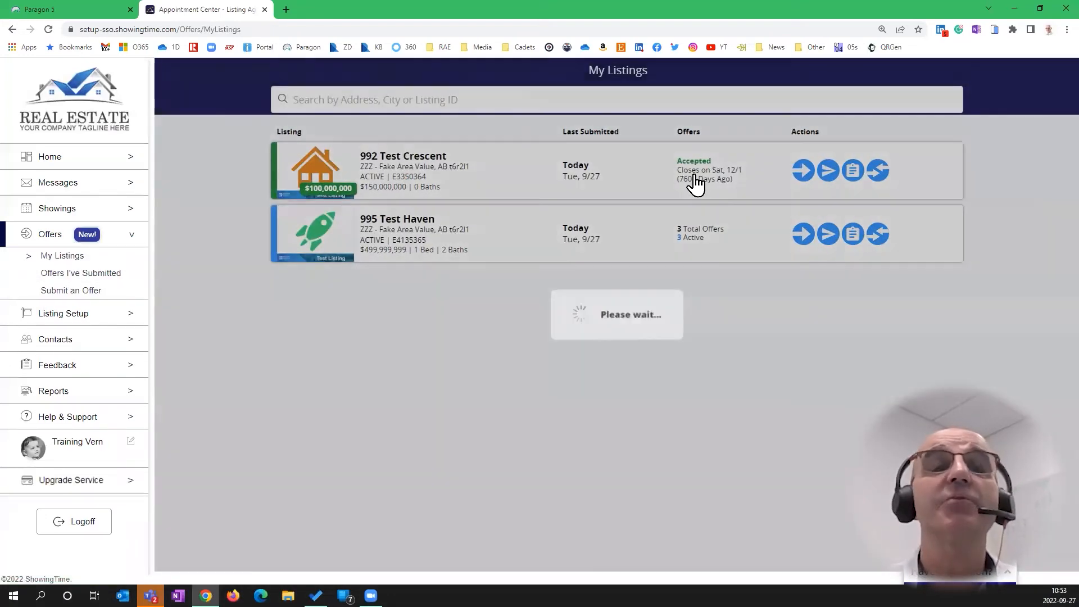
left_click(696, 179)
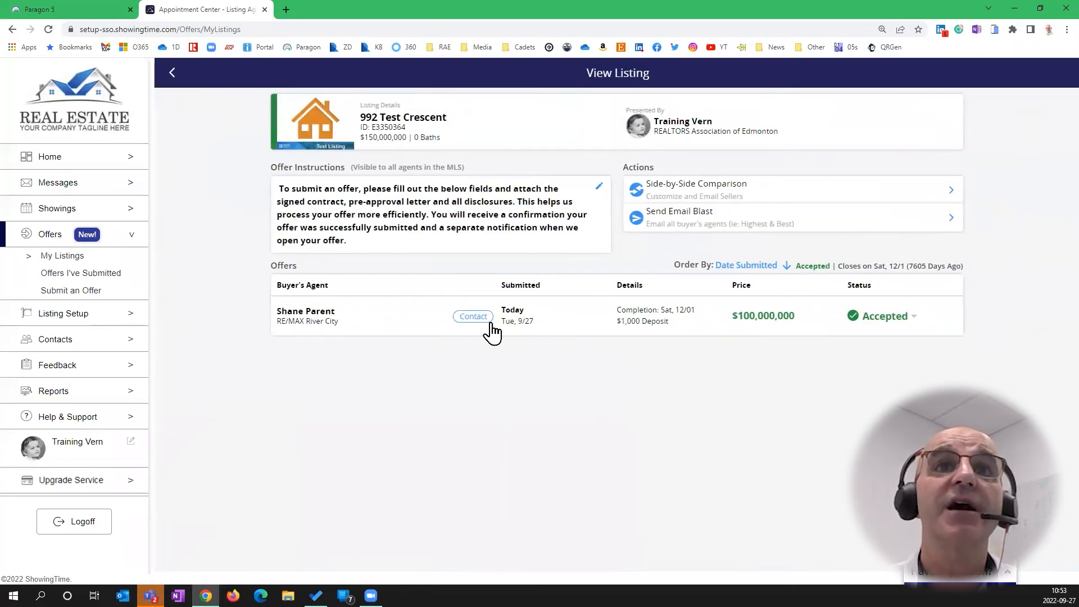
left_click(540, 327)
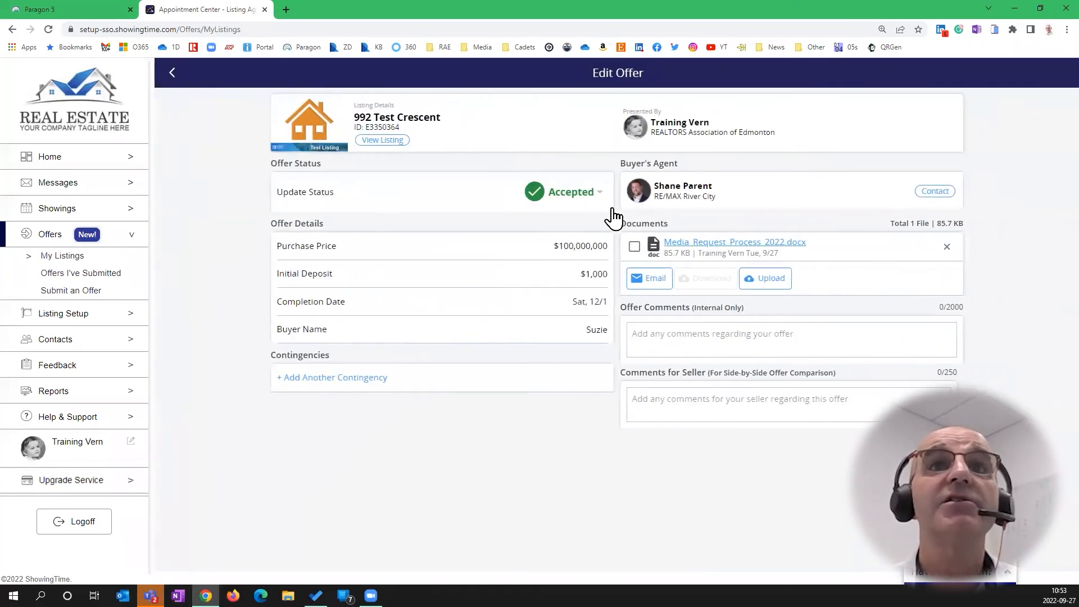
left_click(595, 194)
Save the 992 Test Crescent offer as Countered and agree to notify the buyer's agent
left_click(583, 253)
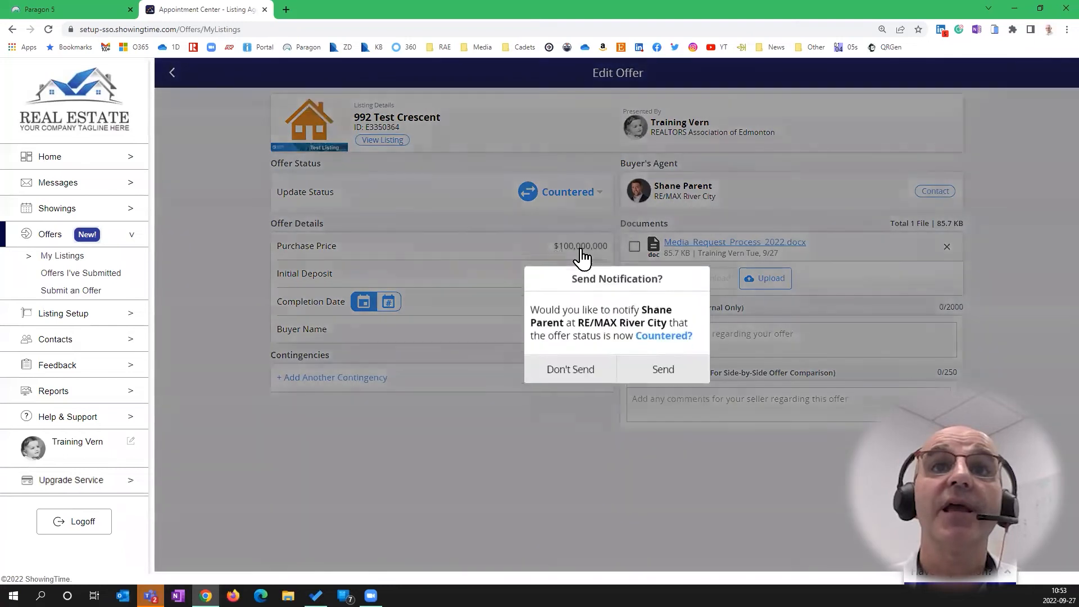
left_click(669, 366)
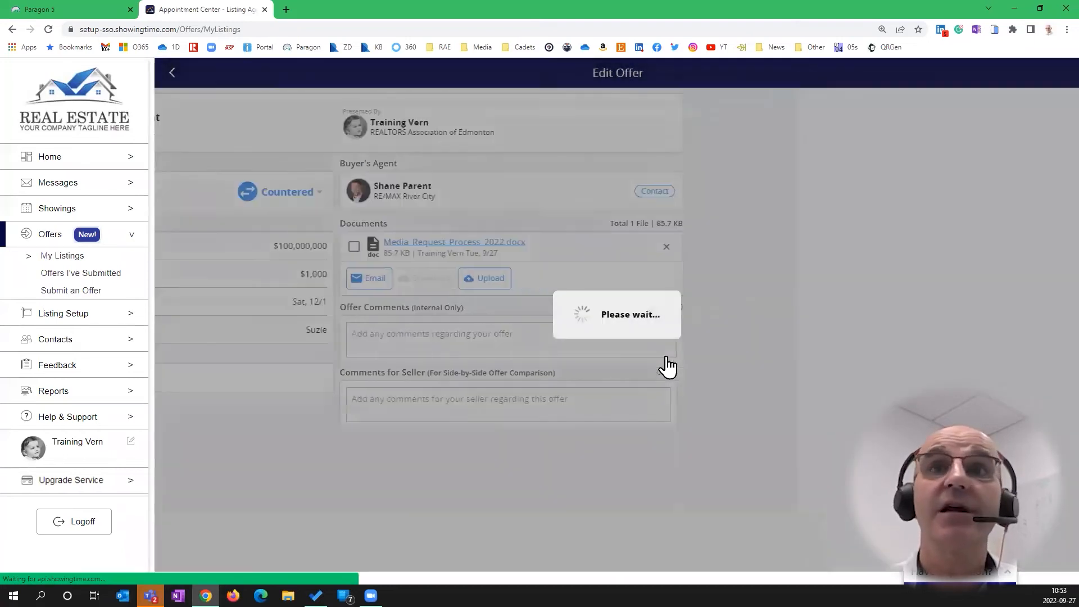
left_click(694, 127)
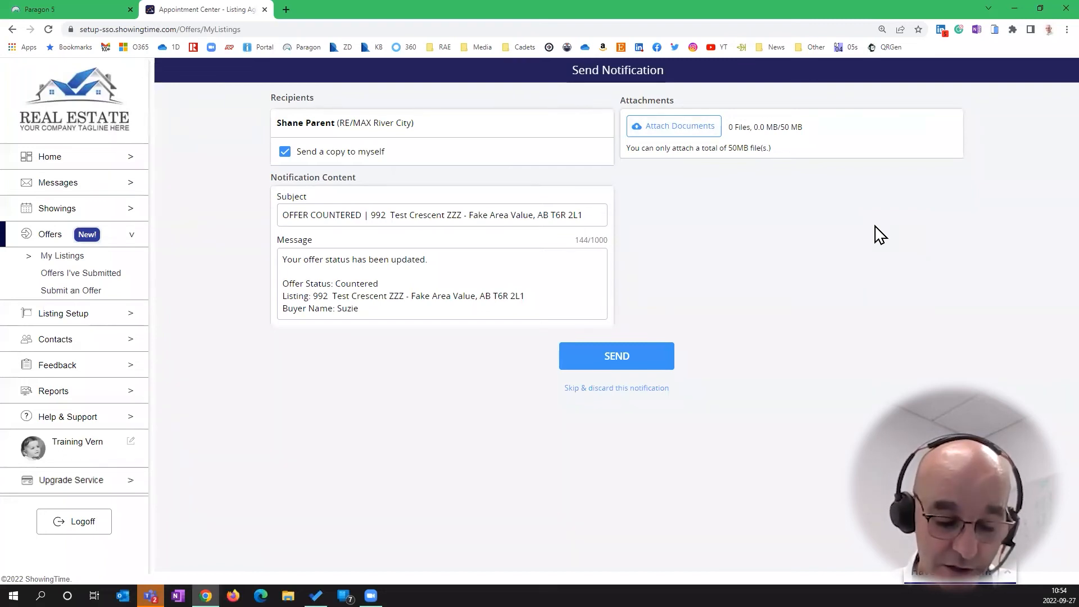
key("F9")
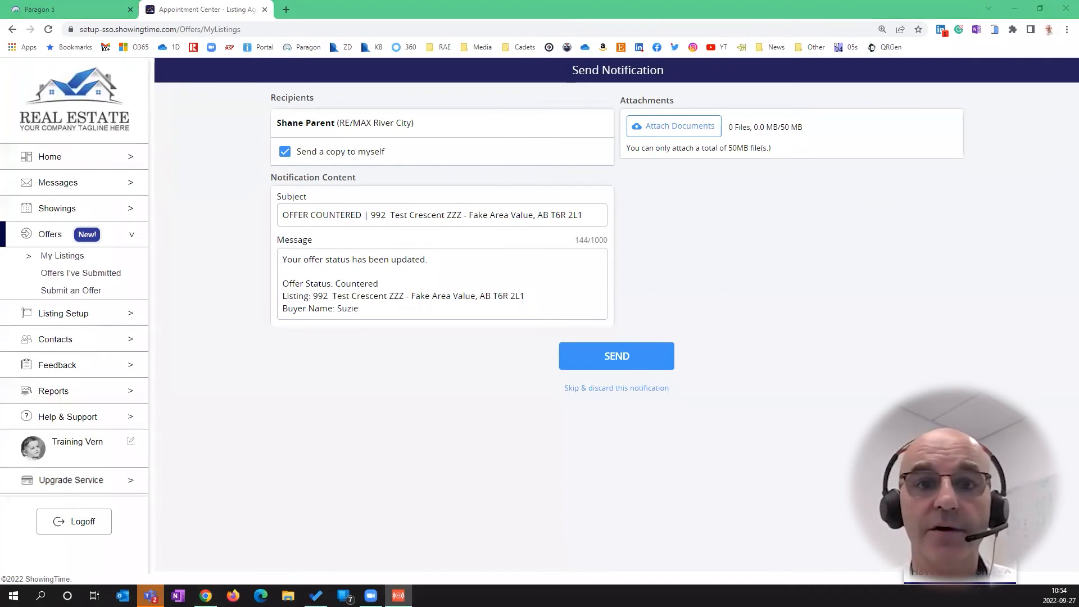
In the phone app, open the $45,000,000 offer on 995 Test Haven and show its status choices
key("alt+Tab")
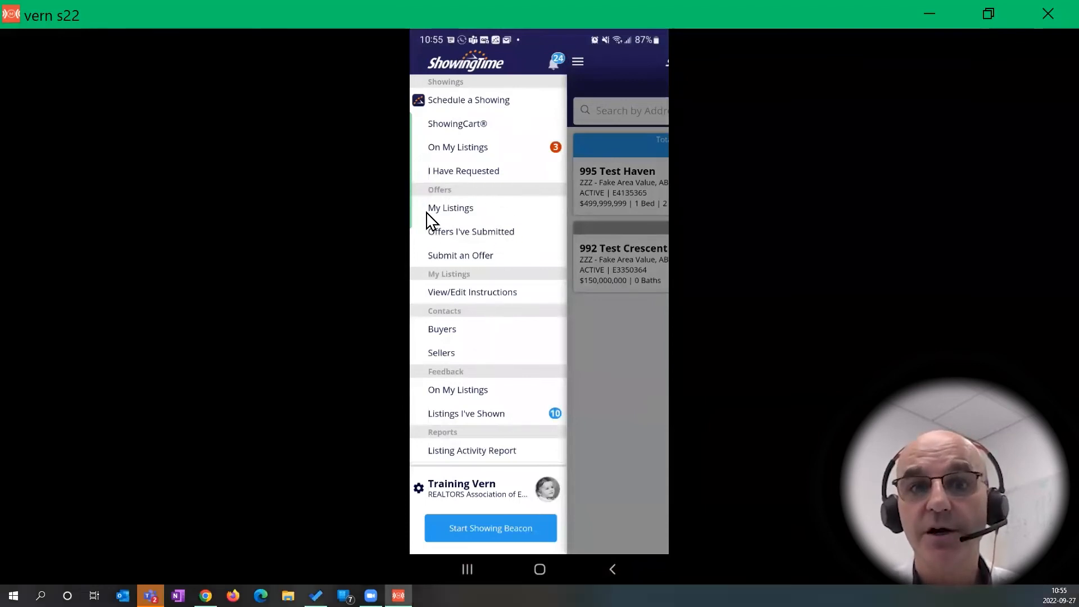
left_click(531, 233)
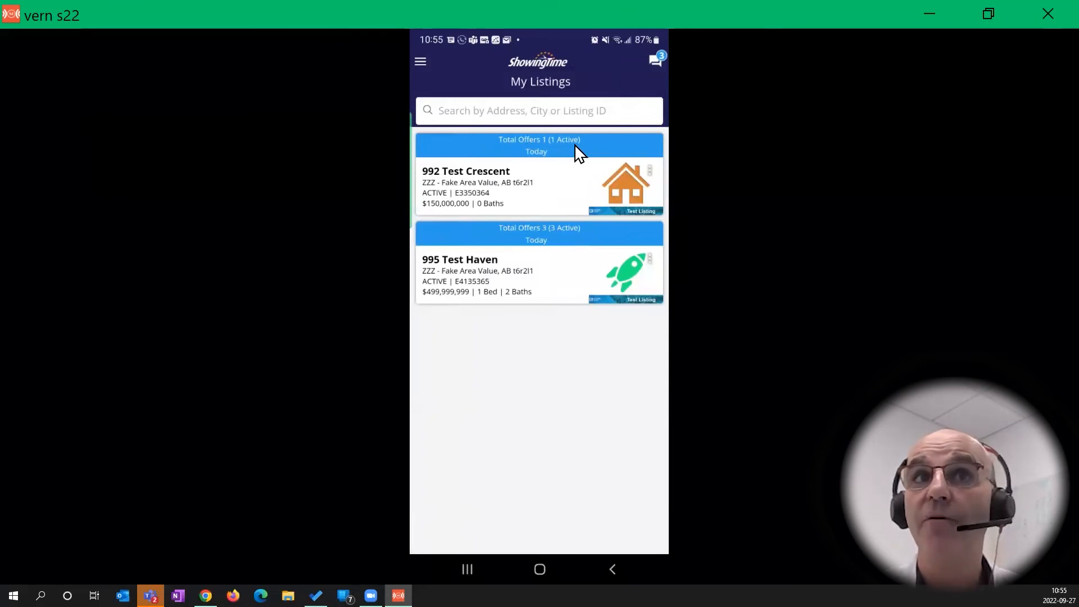
left_click(574, 270)
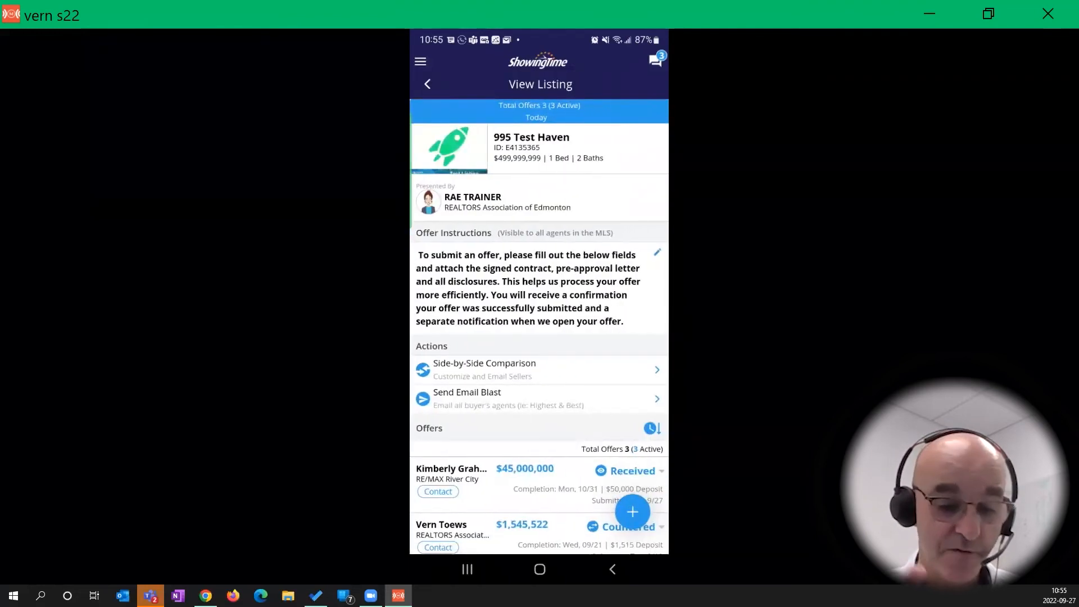
scroll(539, 326, "down", 2)
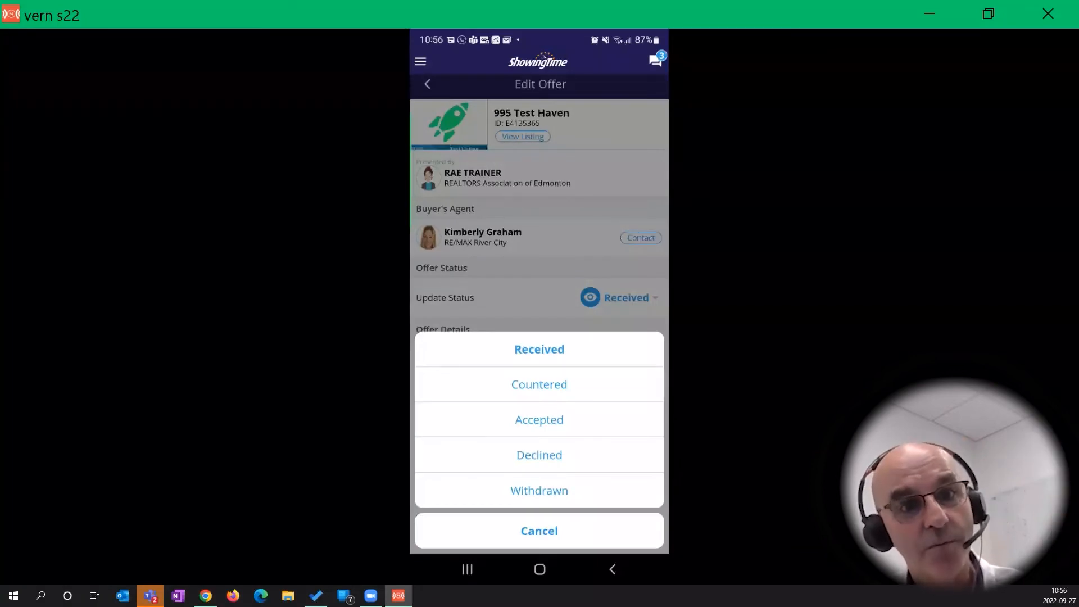
Keep the $45,000,000 offer at Received and go back to the 995 Test Haven listing
left_click(539, 531)
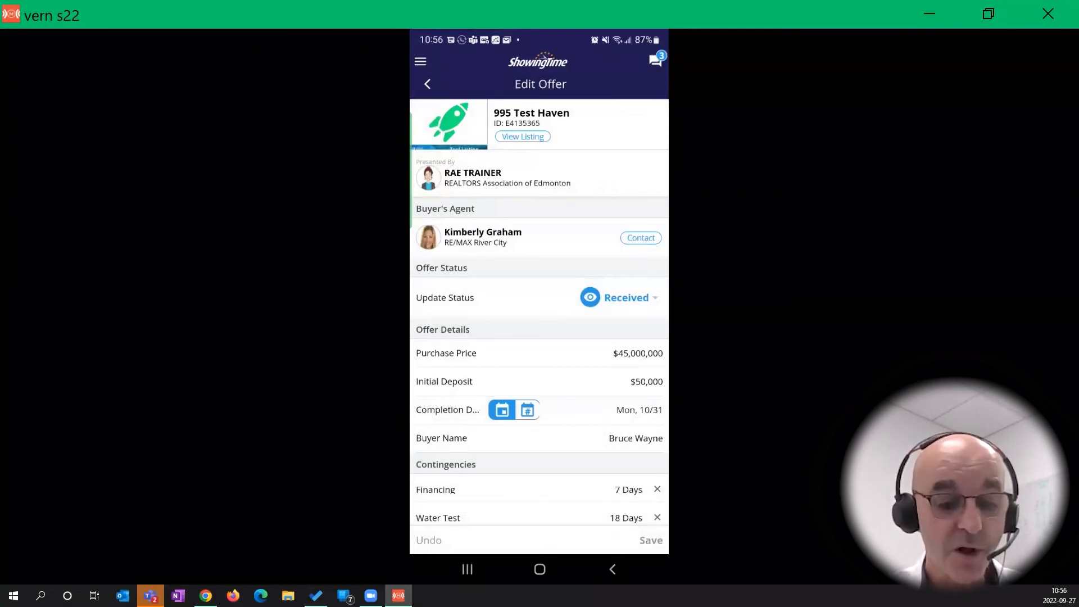
left_click(427, 84)
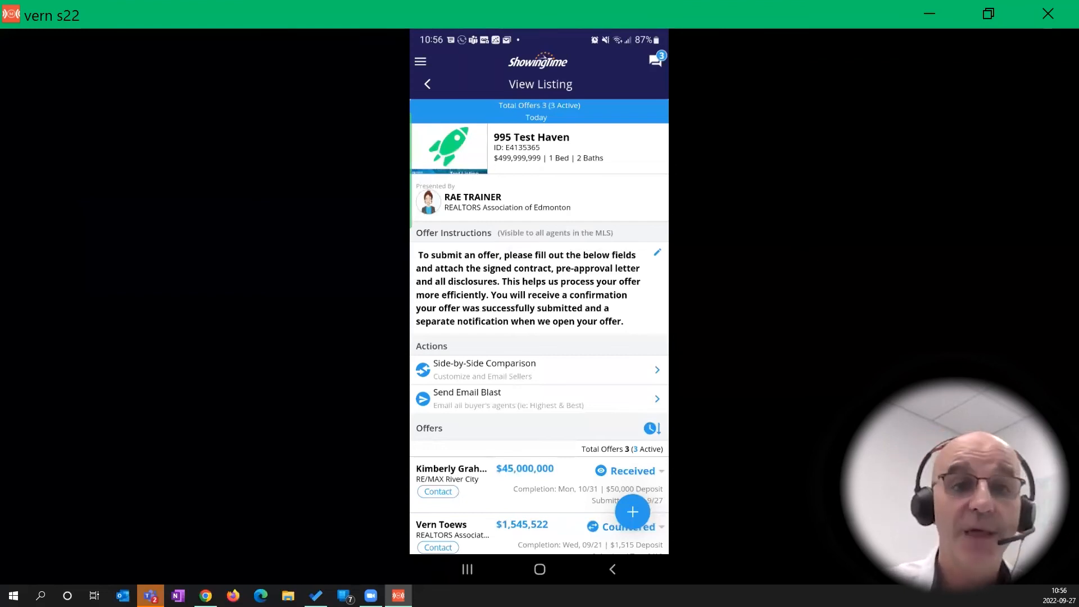
scroll(540, 326, "down", 2)
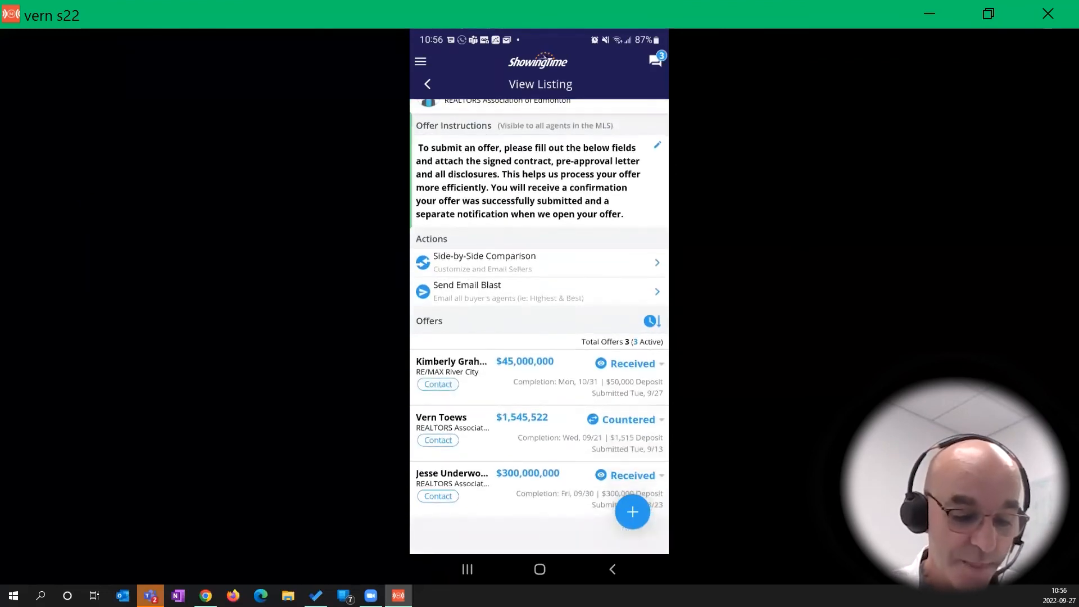
left_click(529, 374)
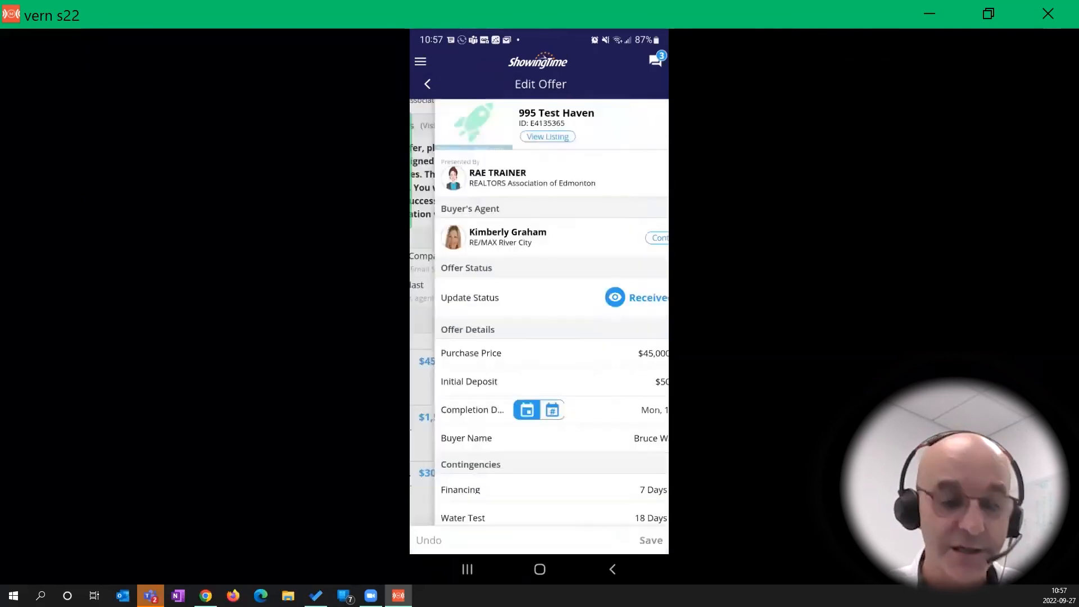
scroll(539, 312, "down", 3)
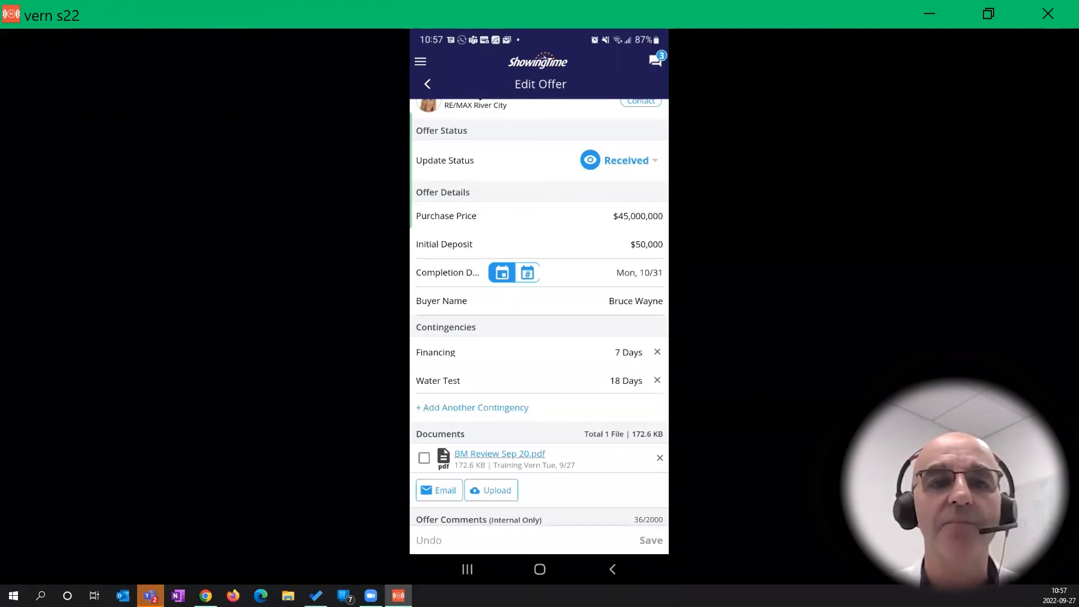
scroll(539, 326, "down", 3)
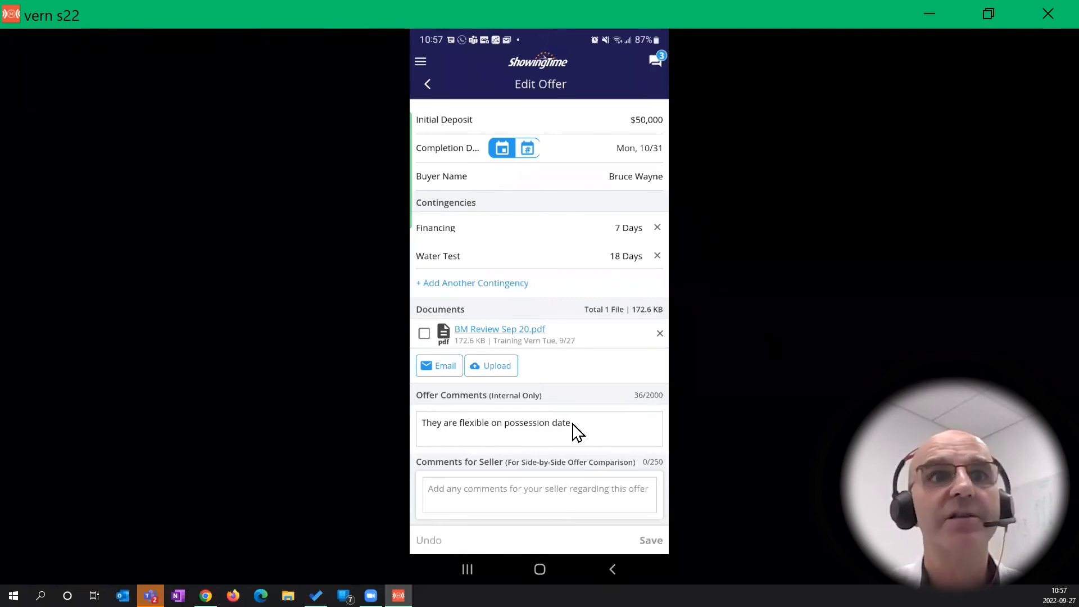
scroll(579, 433, "up", 5)
scroll(578, 433, "down", 4)
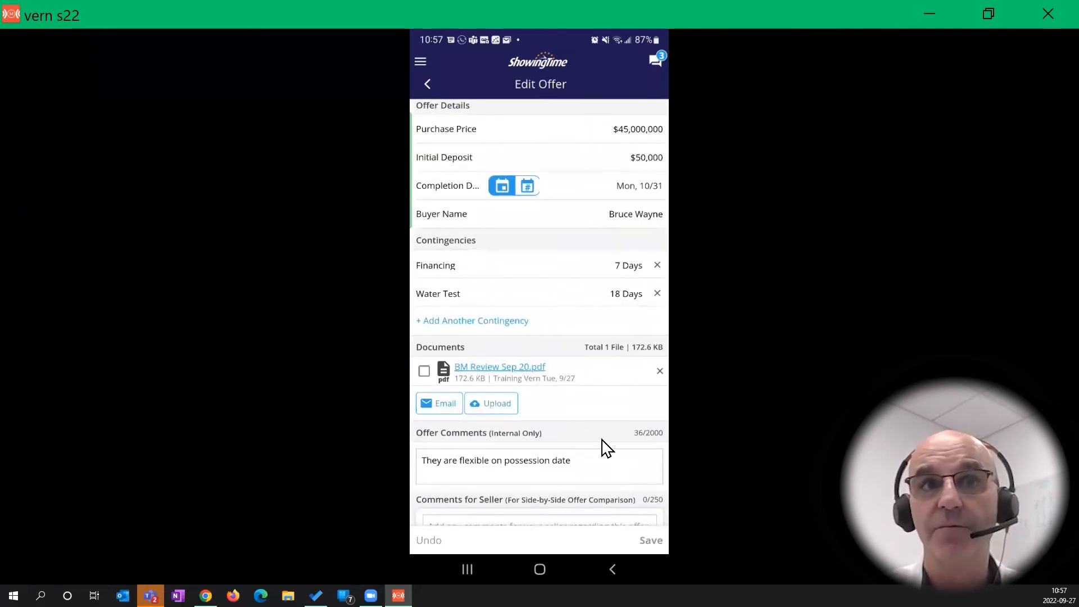
scroll(605, 448, "down", 1)
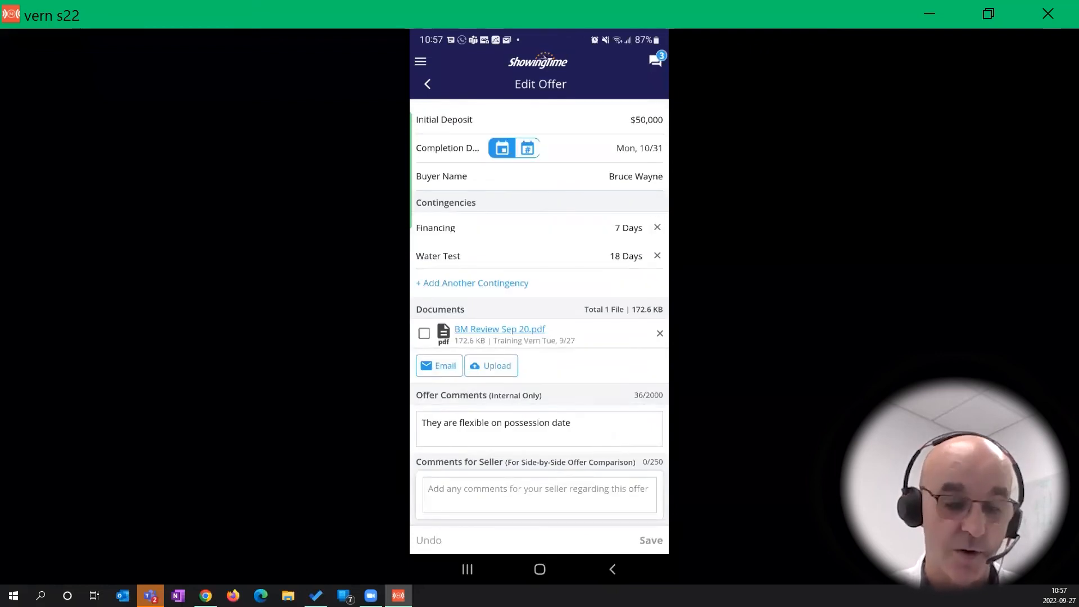
left_click(427, 84)
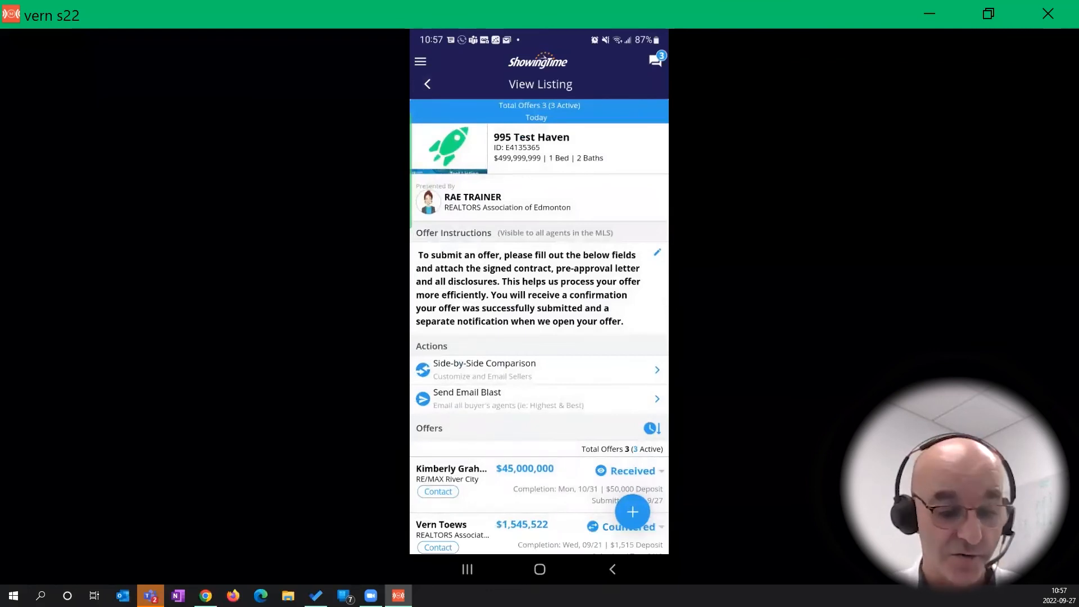
scroll(539, 326, "down", 2)
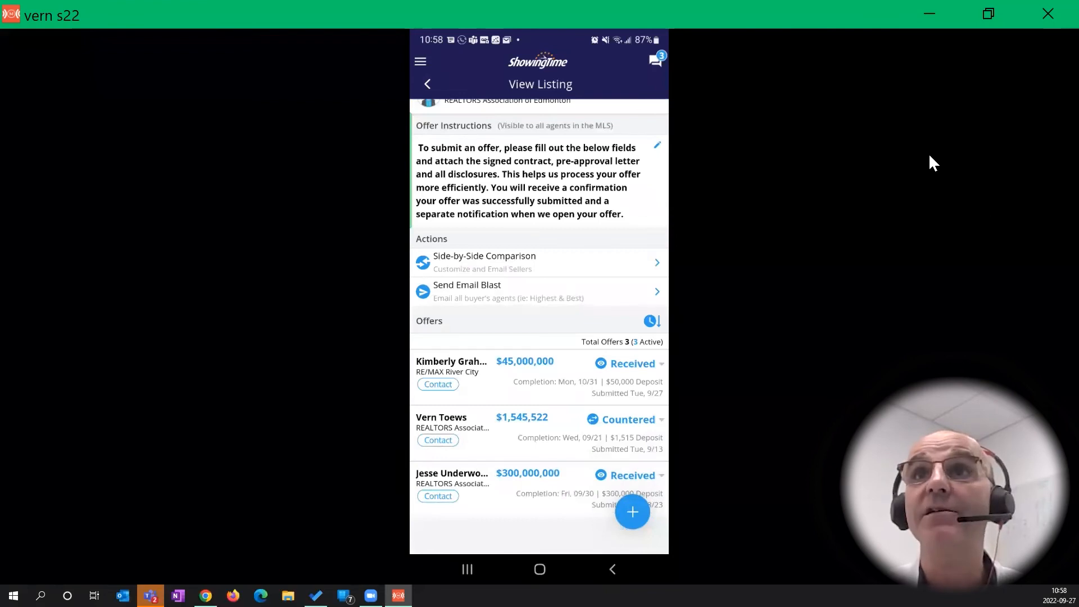
Open the 995 Test Haven listing in the browser, showing offers Received, Countered, Received
left_click(920, 13)
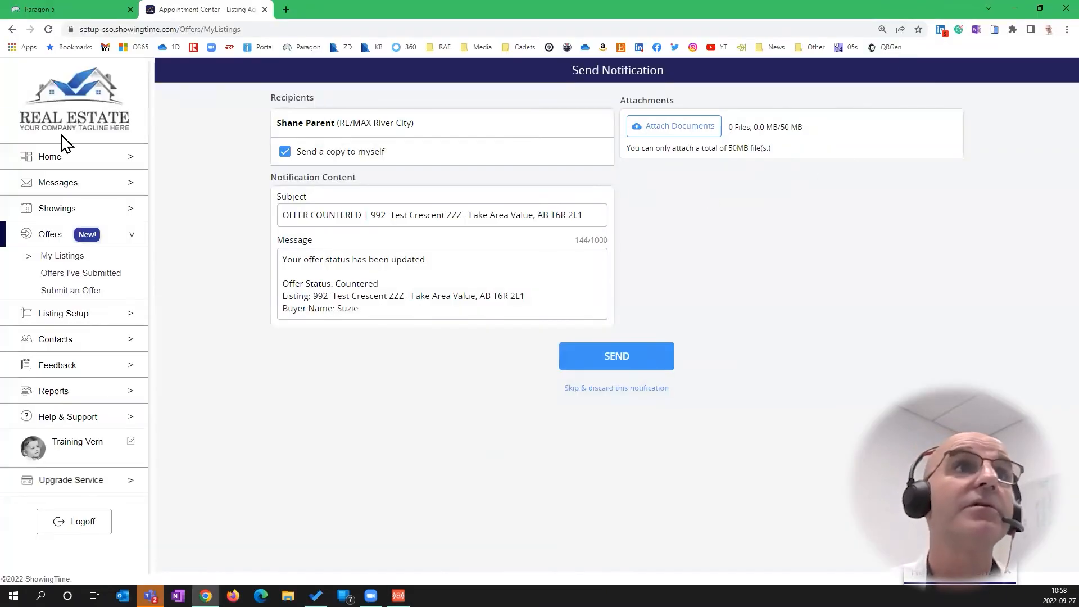
left_click(81, 255)
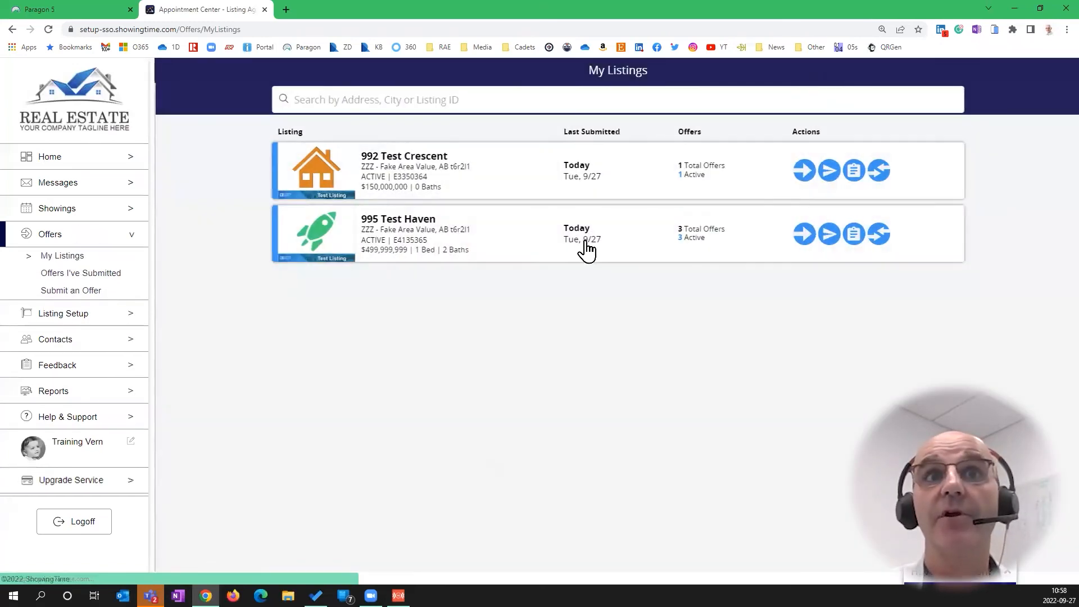
left_click(608, 235)
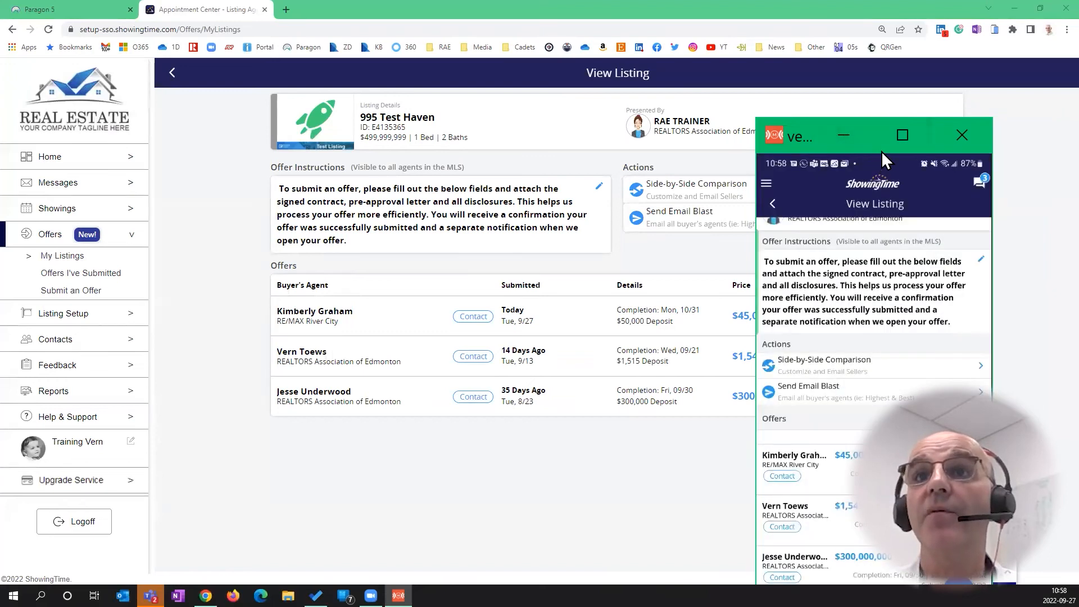
left_click_drag(882, 151, 952, 75)
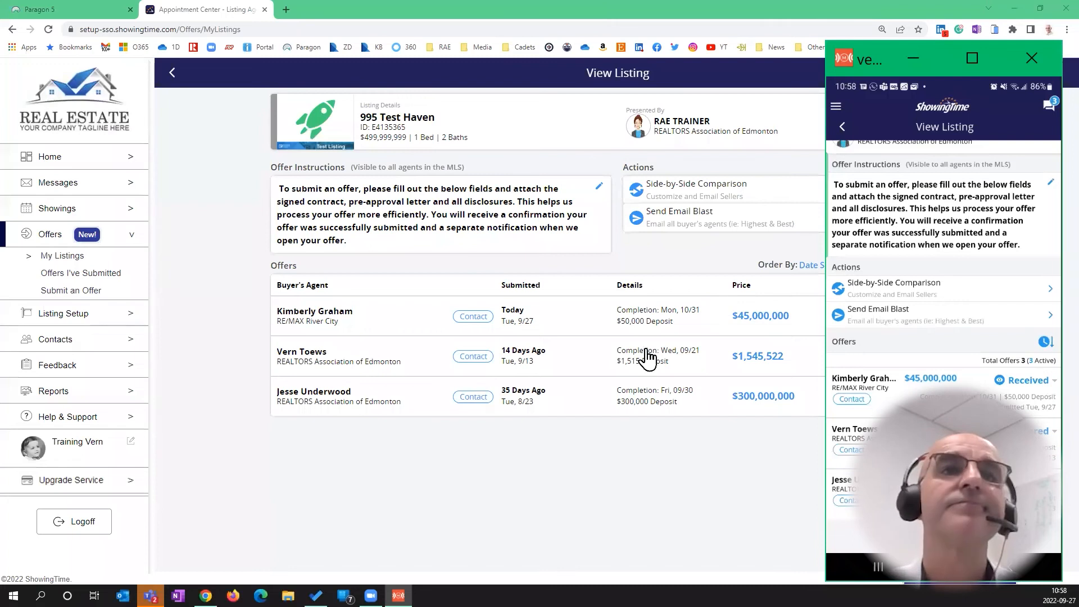
left_click(532, 506)
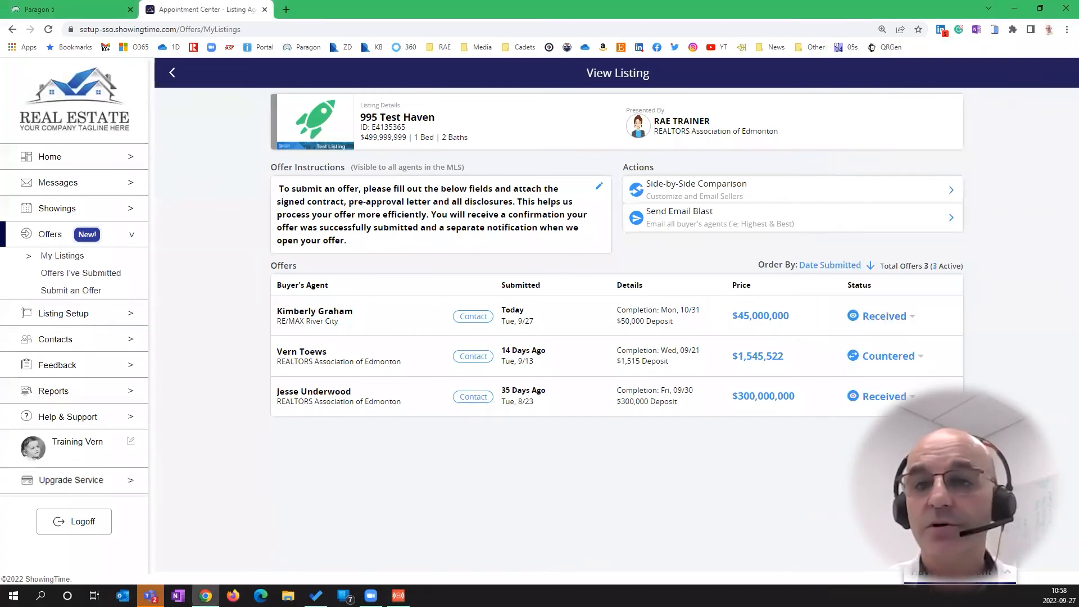
Start a new offer on 990 Test Crescent and focus the Comments to Listing Agent box
left_click(90, 291)
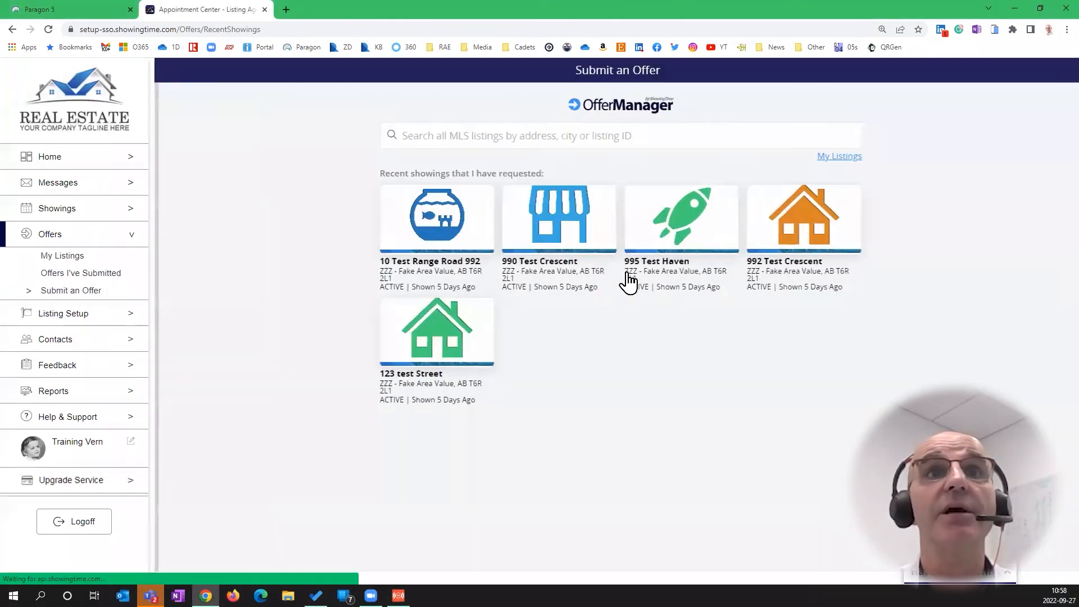
left_click(548, 218)
scroll(474, 428, "down", 2)
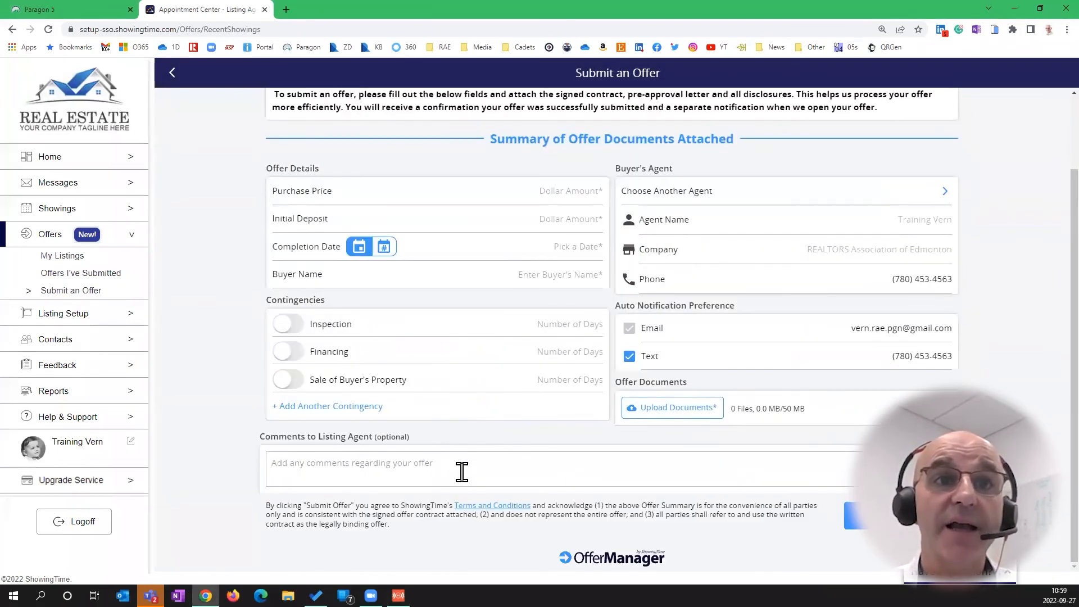
left_click(444, 471)
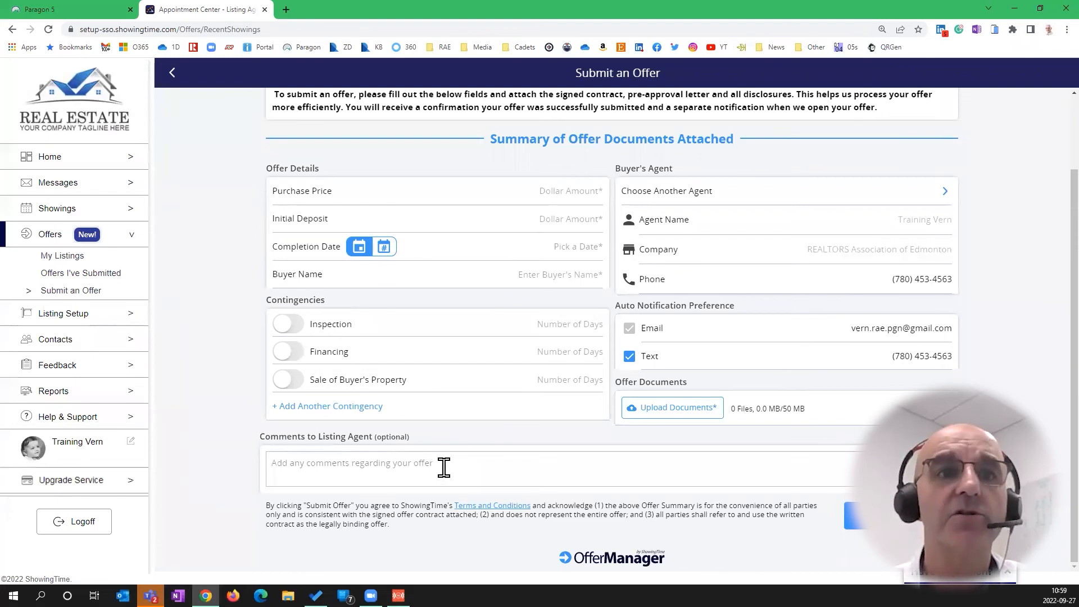
key("ctrl")
key("ctrl")
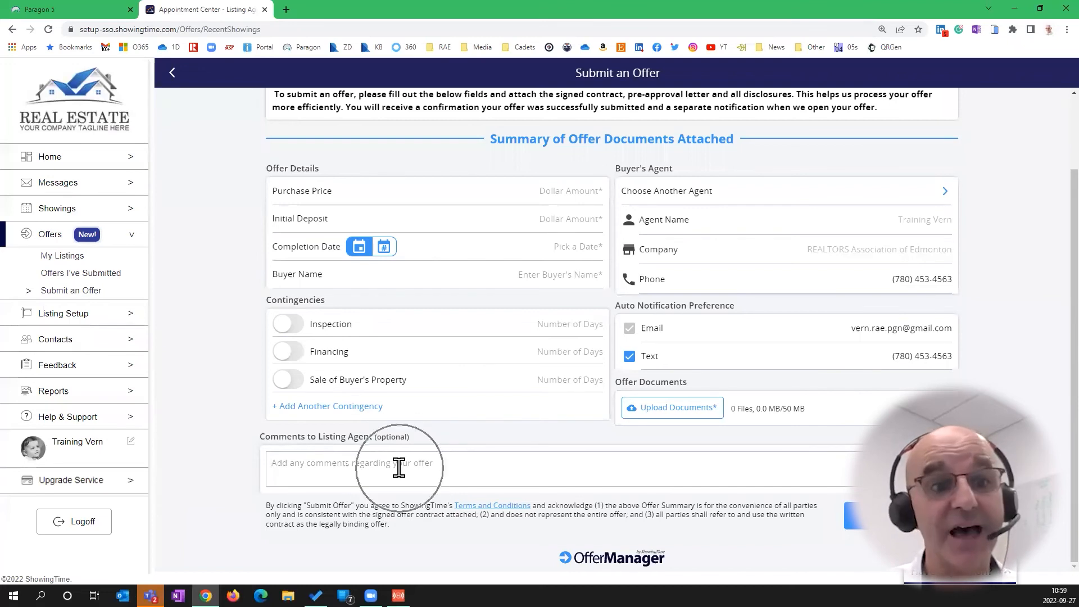
key("ctrl")
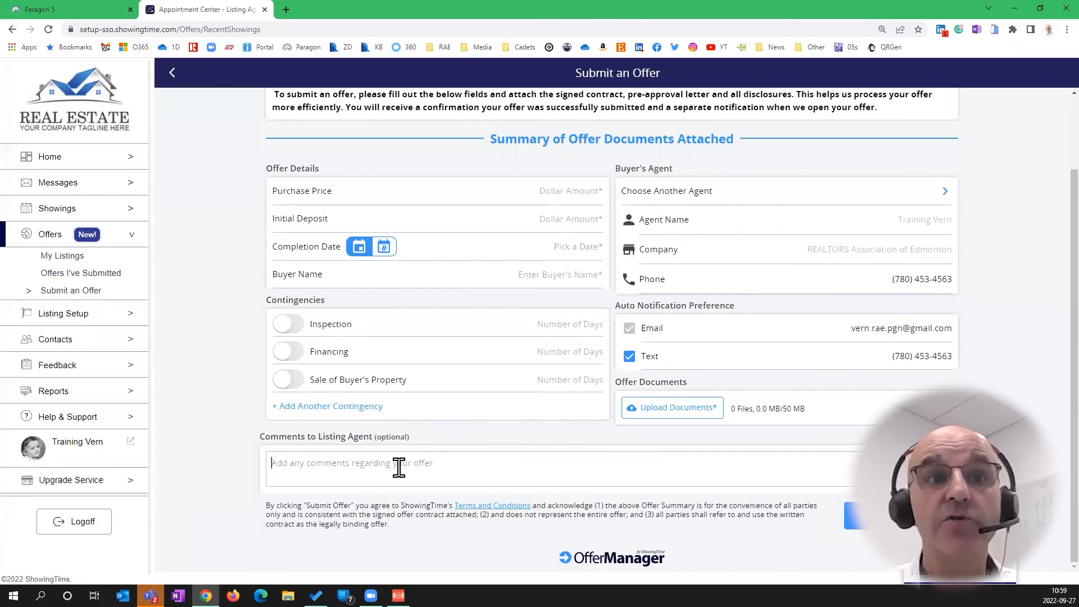
key("ctrl")
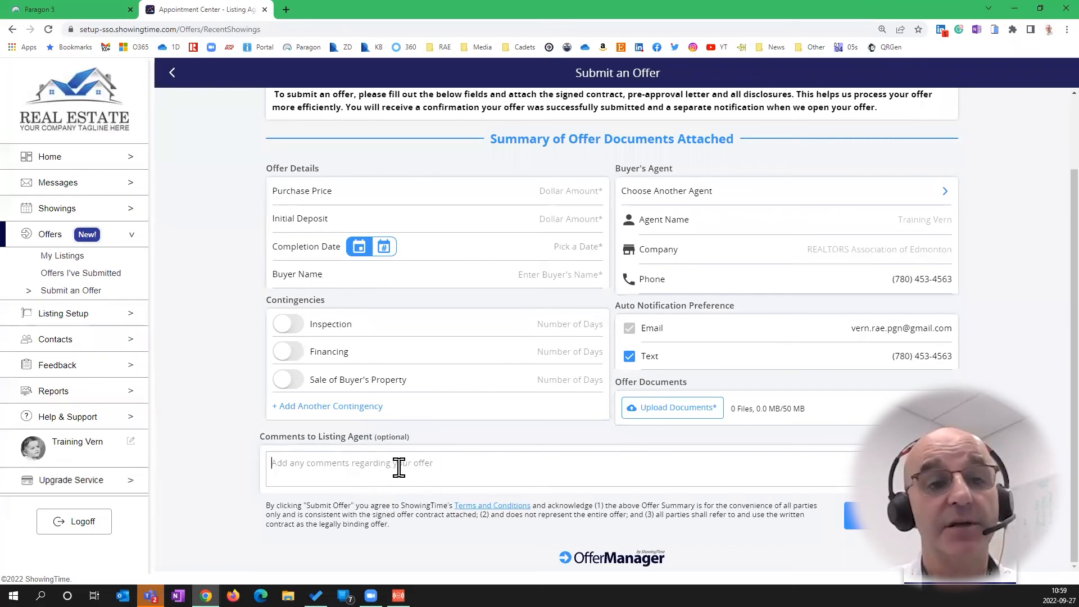